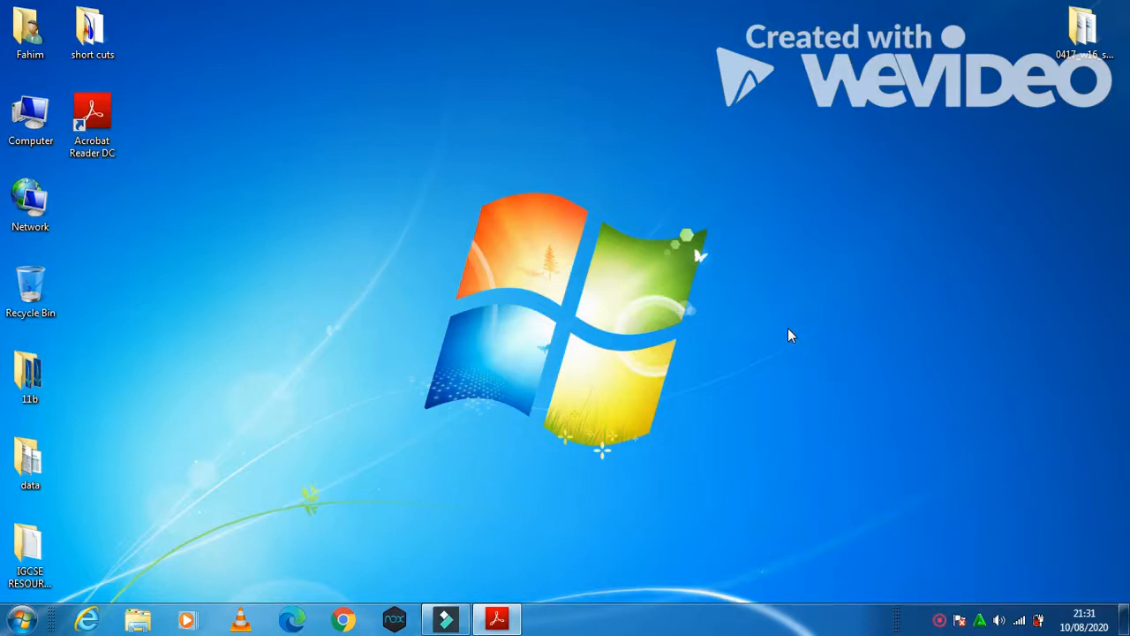
# - Restore the exam paper 0417_w16_qp_2.pdf window from the taskbar
pyautogui.click(508, 617)
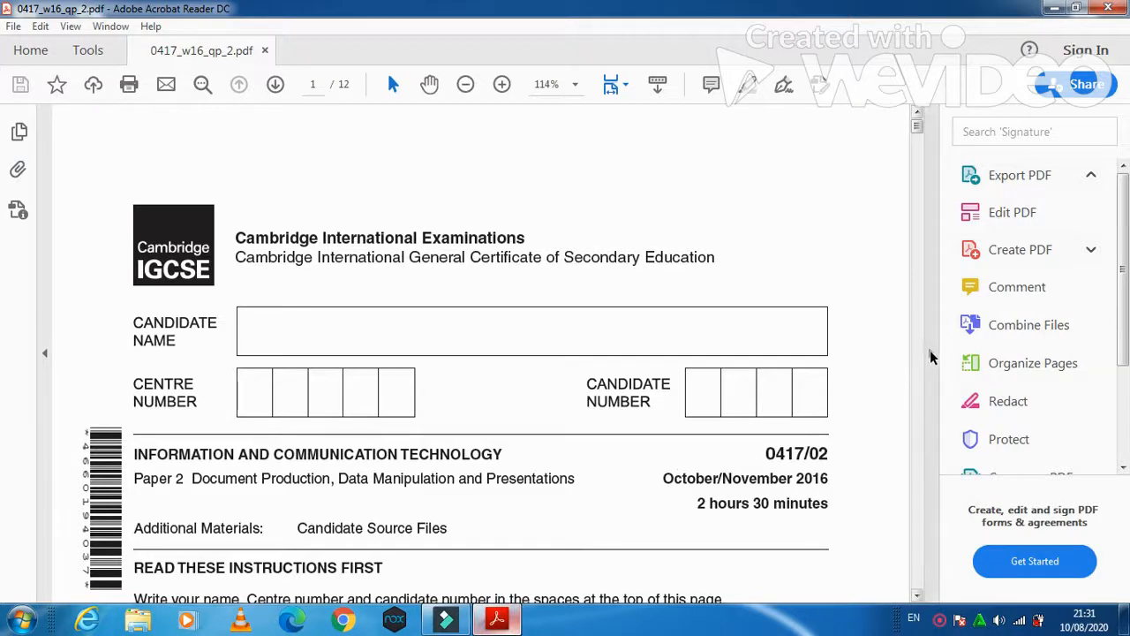
# - Collapse the tools pane, read Task 1 on page 2, then minimize Acrobat
pyautogui.click(930, 351)
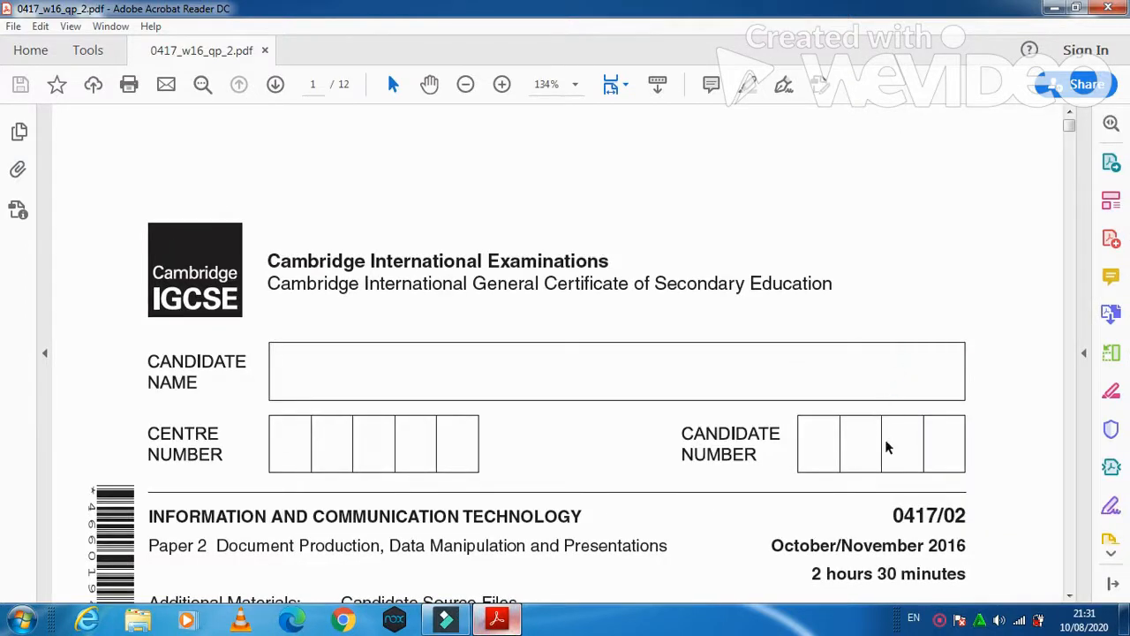
pyautogui.scroll(-1, 885, 440)
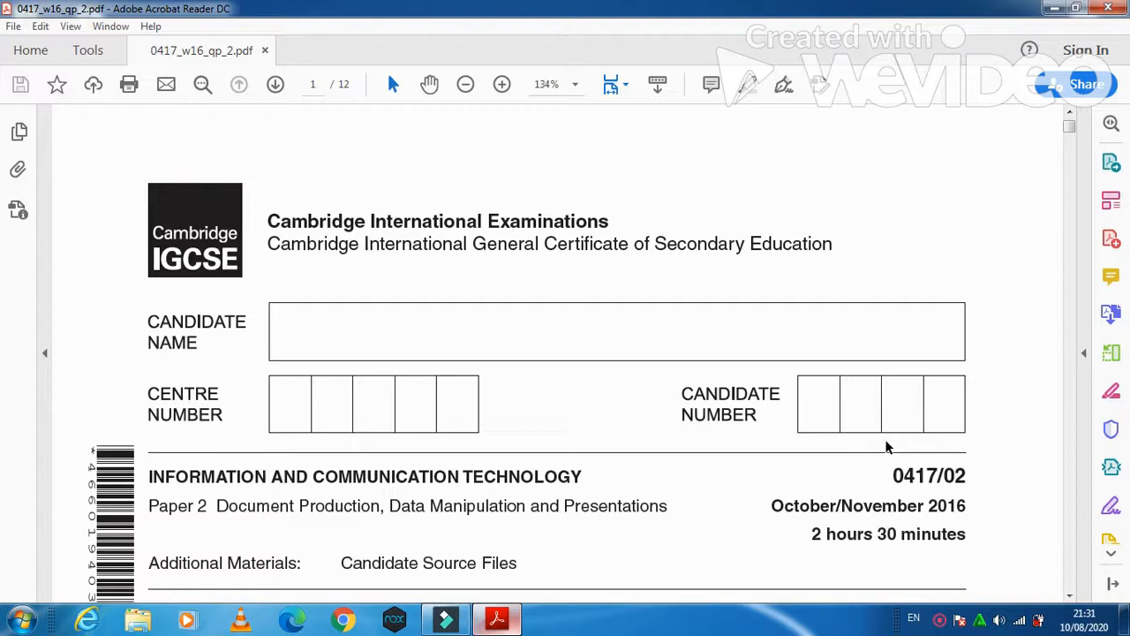
pyautogui.scroll(-15, 887, 446)
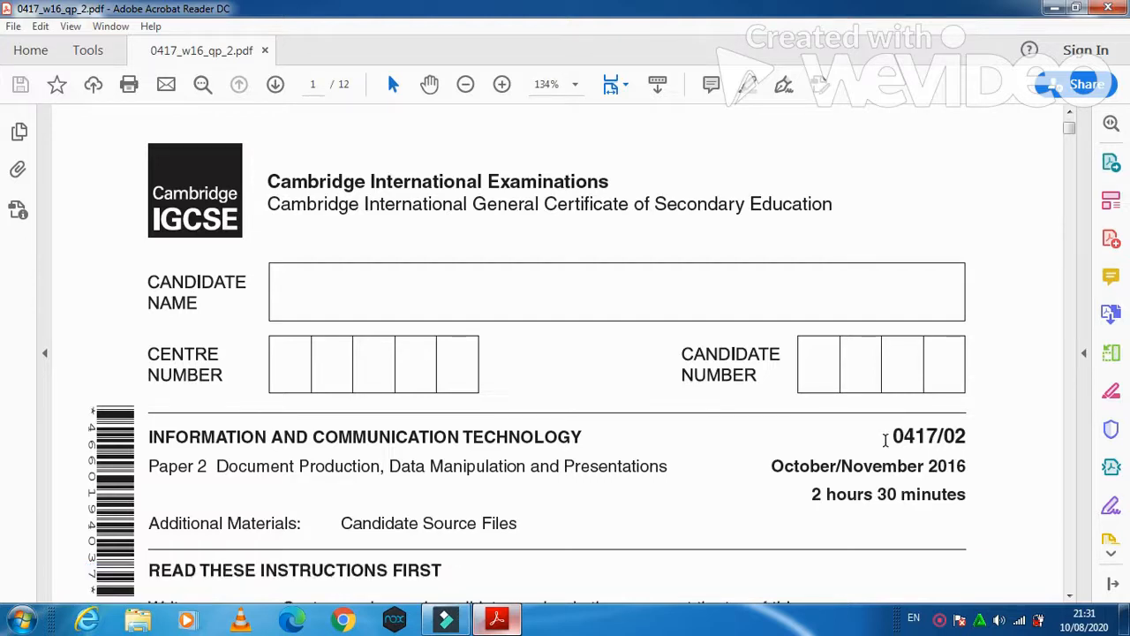
pyautogui.scroll(-20, 887, 445)
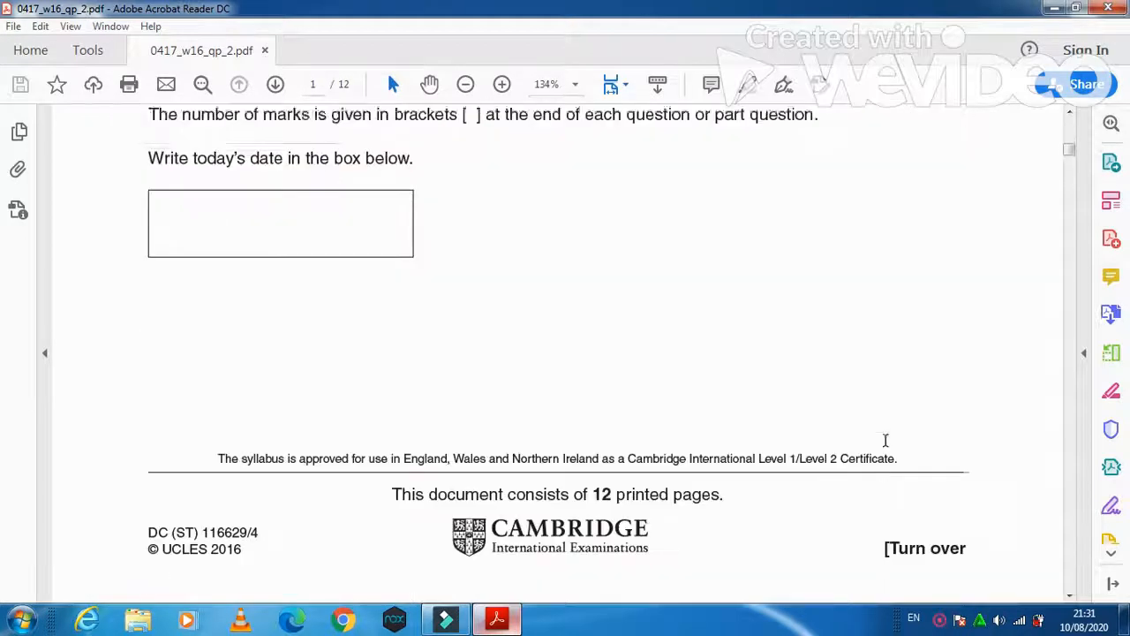
pyautogui.scroll(-2, 887, 445)
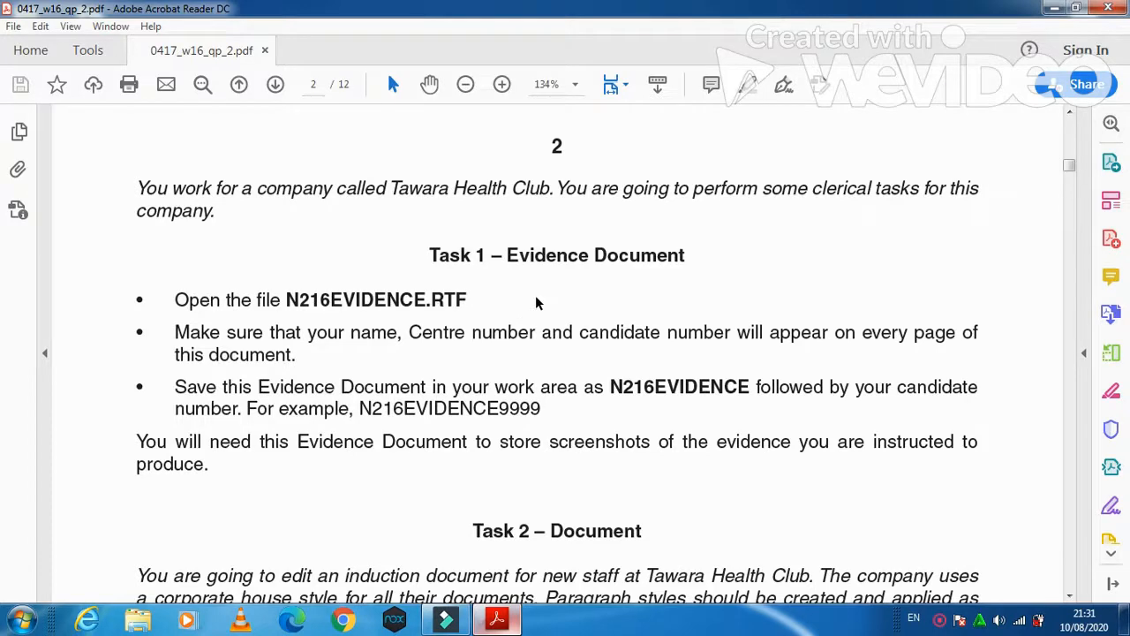
pyautogui.click(1060, 9)
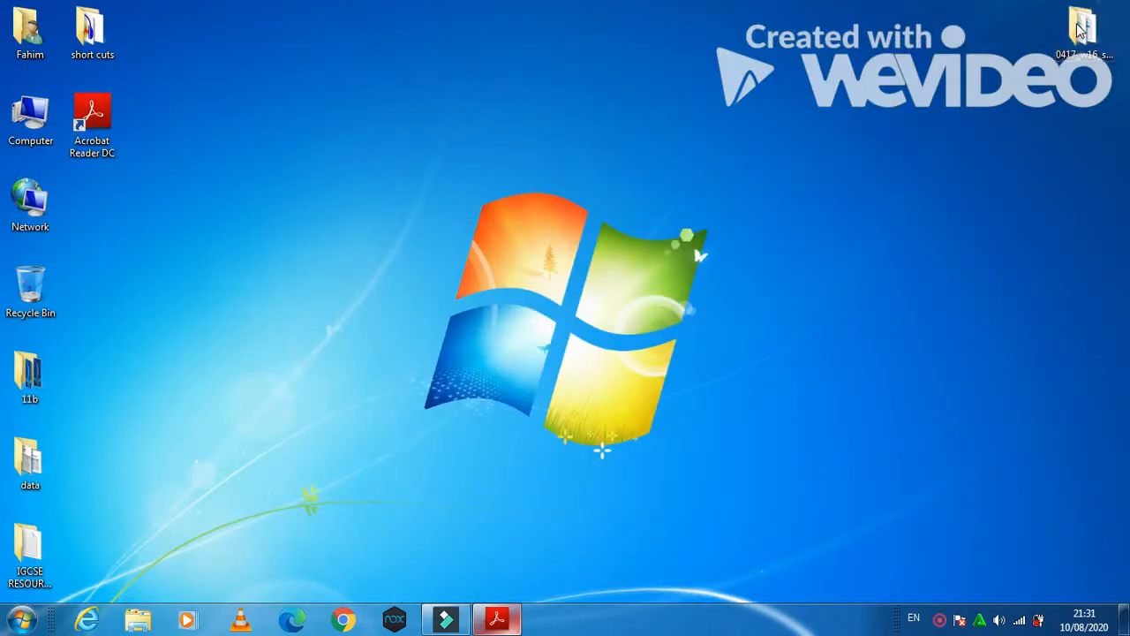
# - Open N216EVIDENCE from the 0417_w16_sf_02 folder on the desktop
pyautogui.doubleClick(1081, 30)
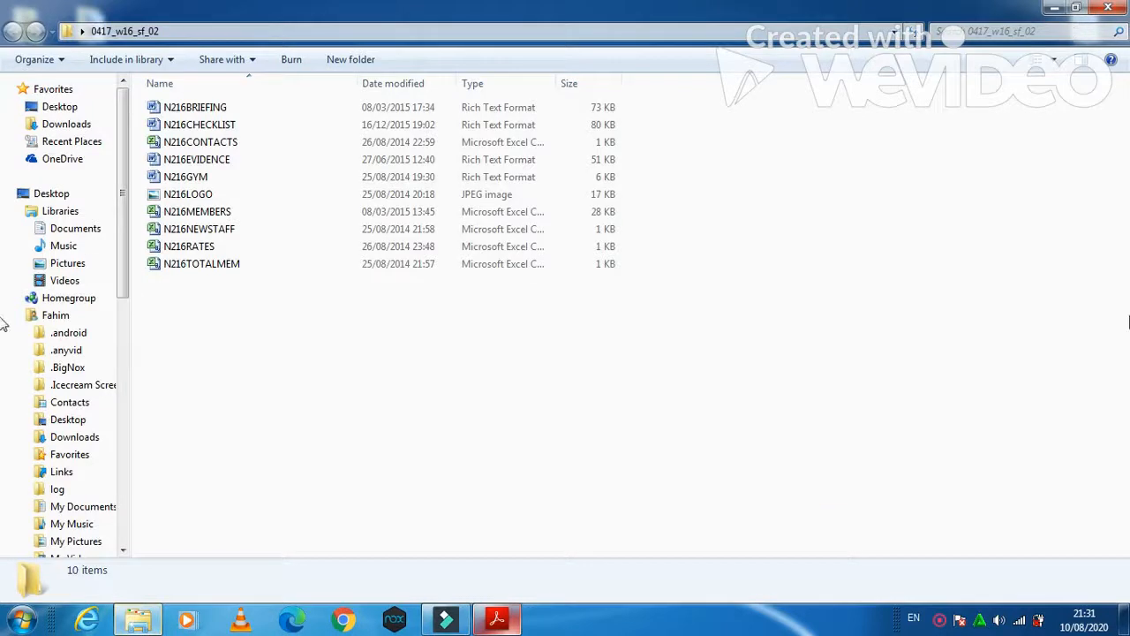
pyautogui.doubleClick(233, 159)
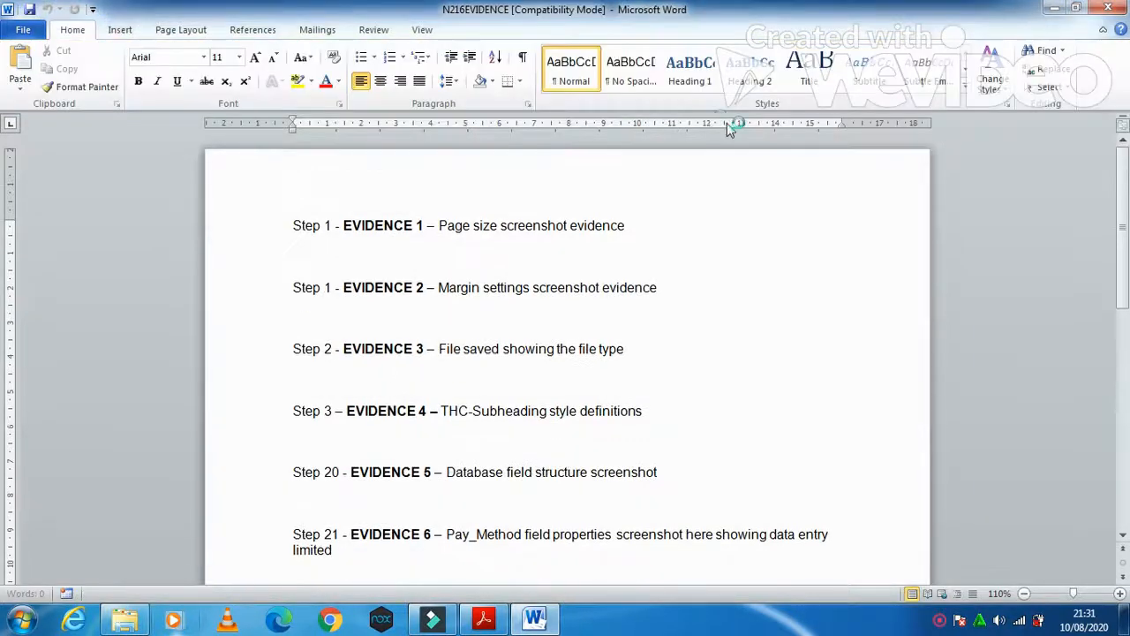
# - Add a Blank (Three Columns) header holding the candidate's name, centre number and candidate number
pyautogui.click(120, 29)
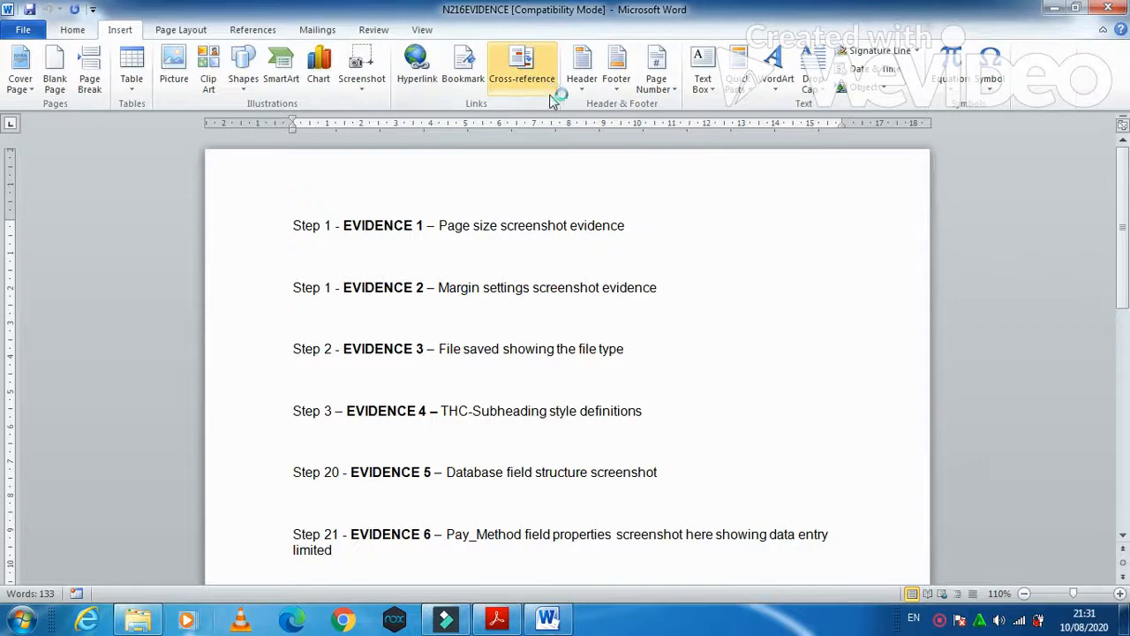
pyautogui.click(579, 96)
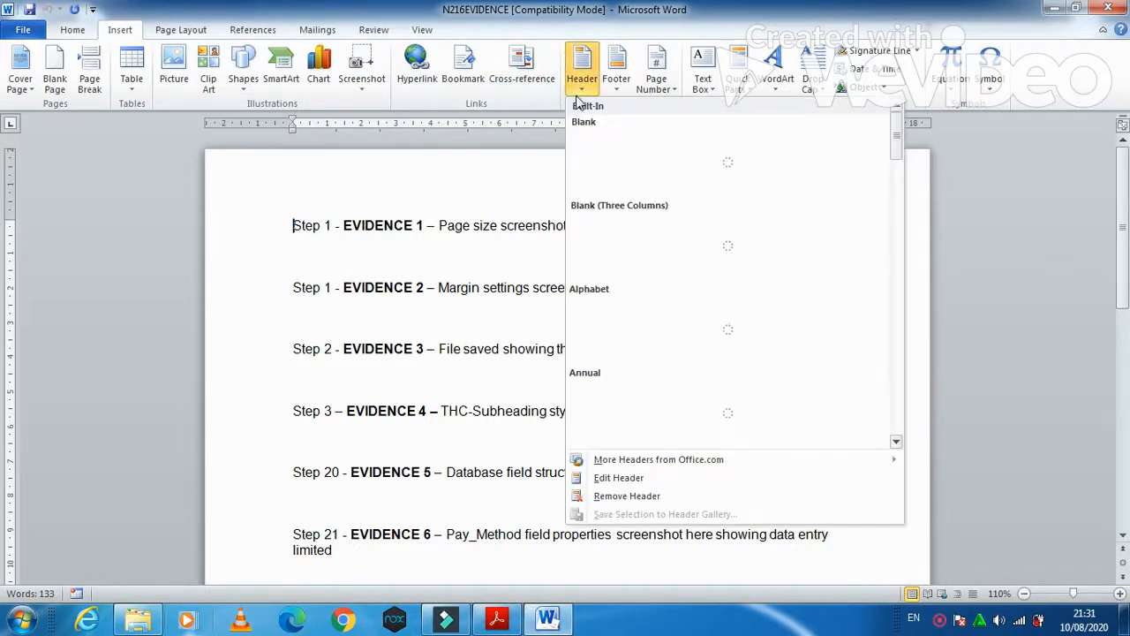
pyautogui.click(599, 250)
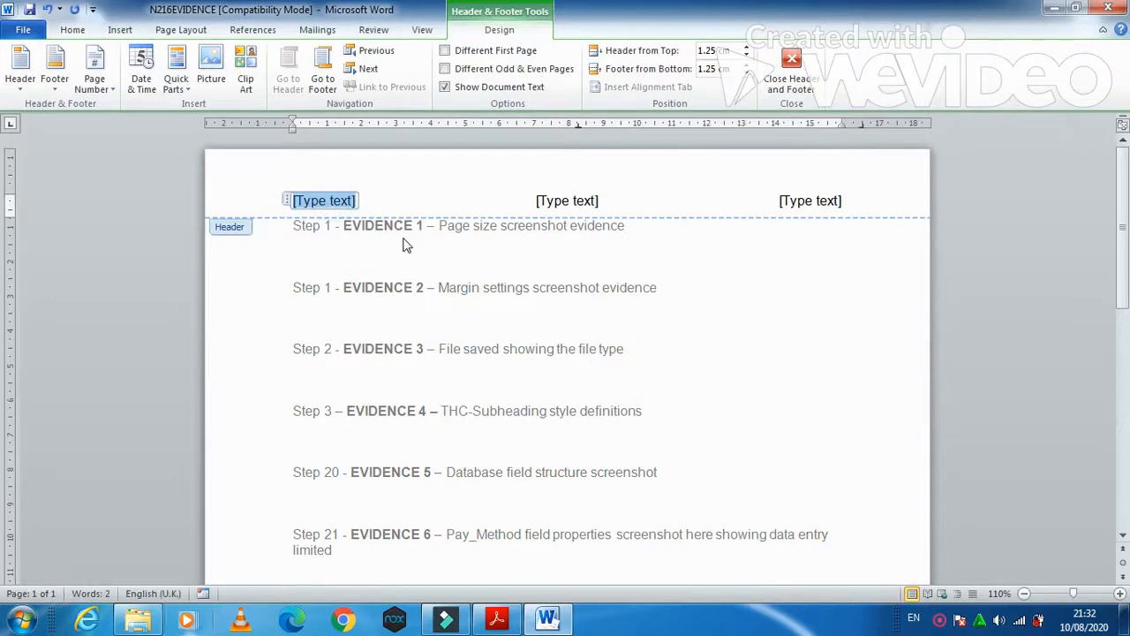
pyautogui.write('Fahim')
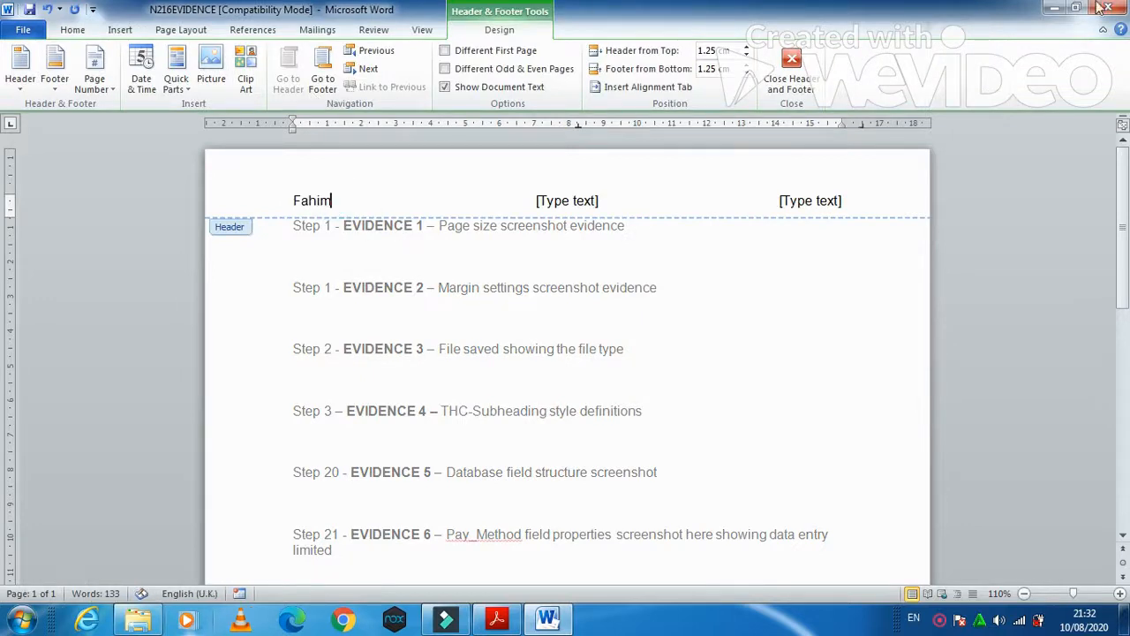
pyautogui.click(581, 199)
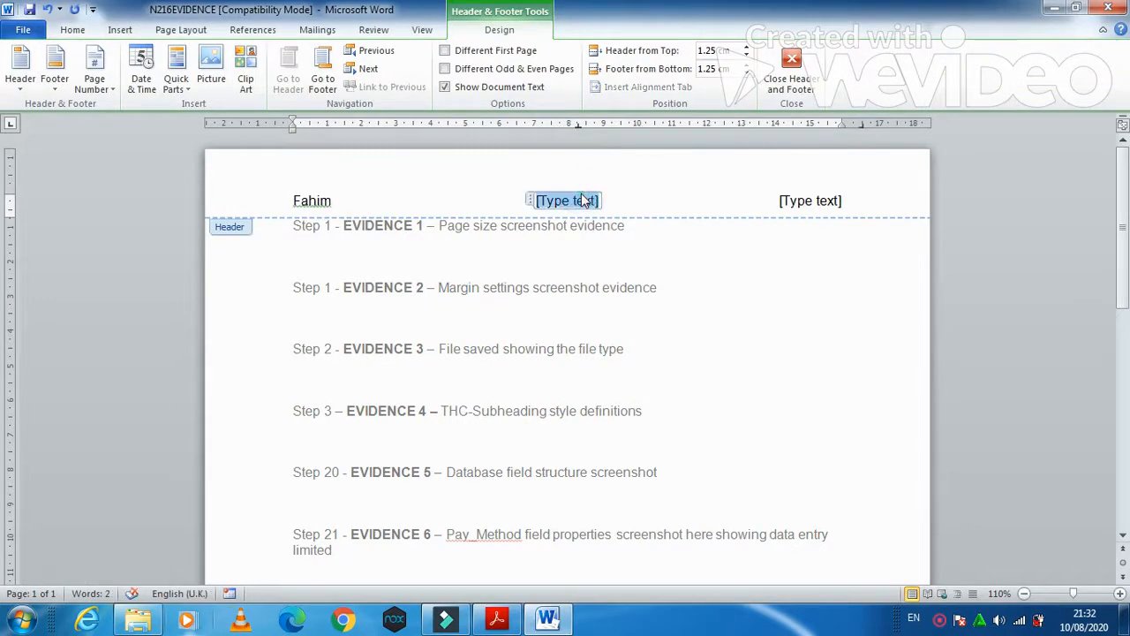
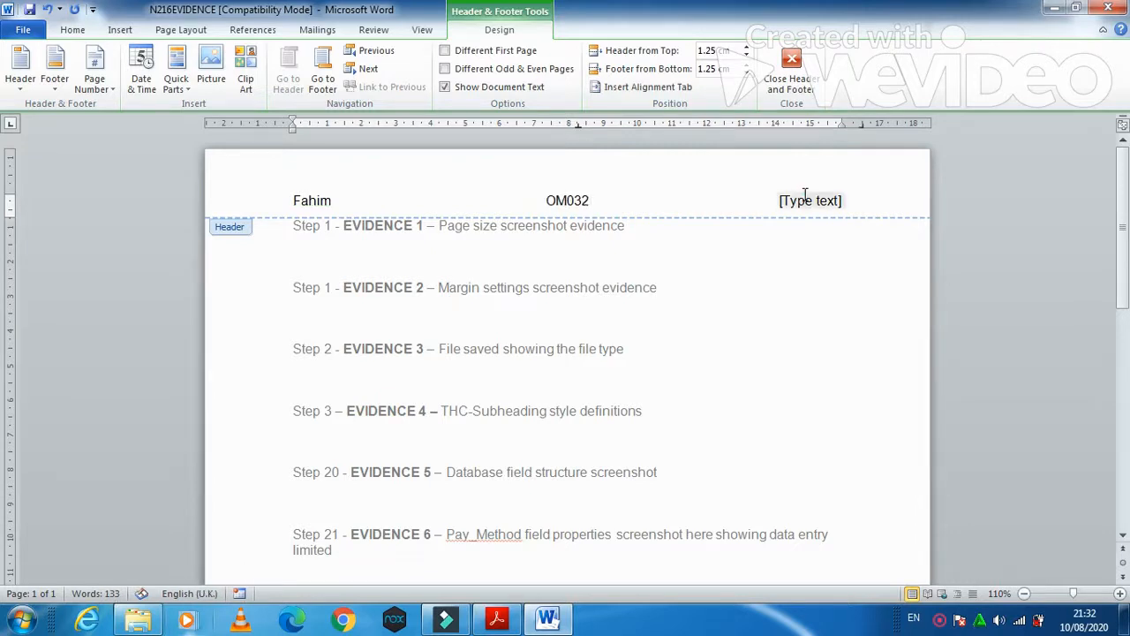
pyautogui.click(803, 200)
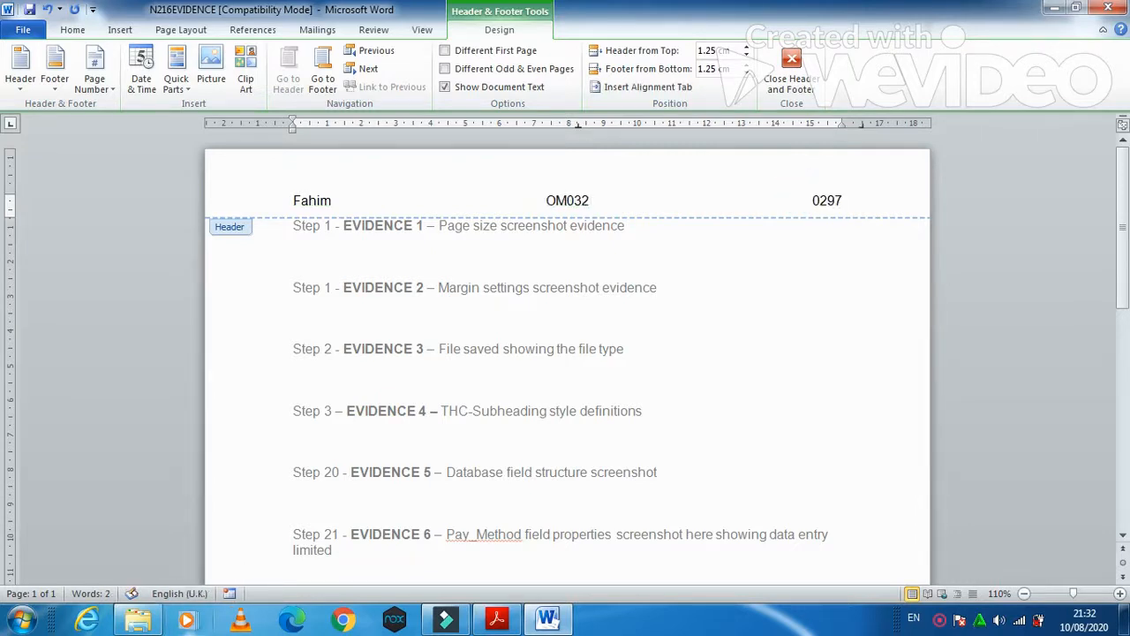
pyautogui.click(777, 66)
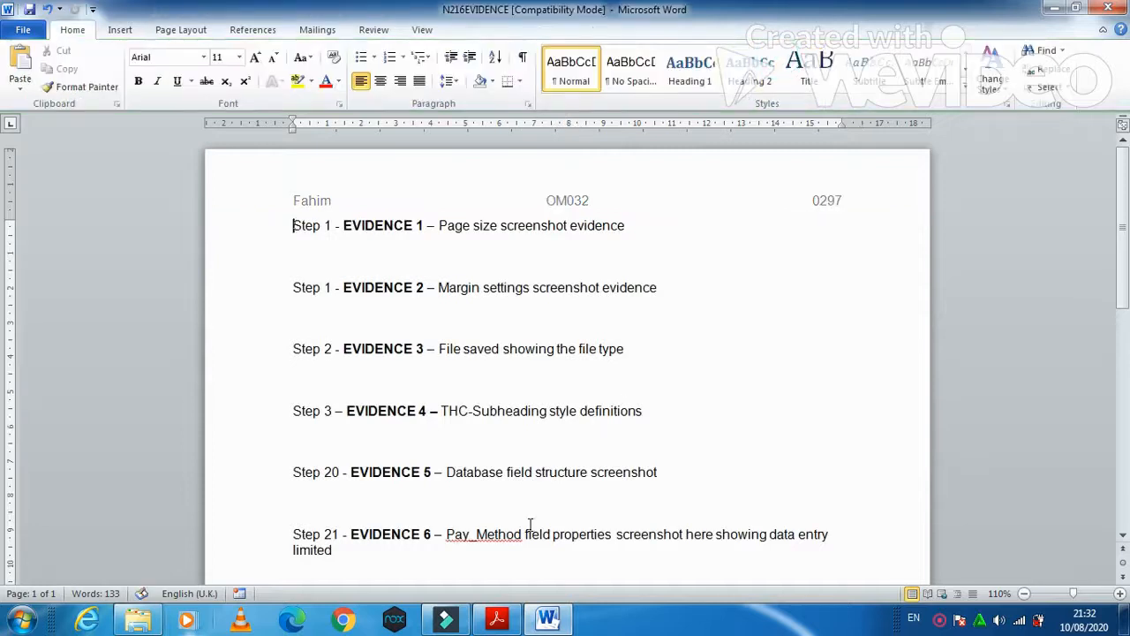
pyautogui.click(495, 619)
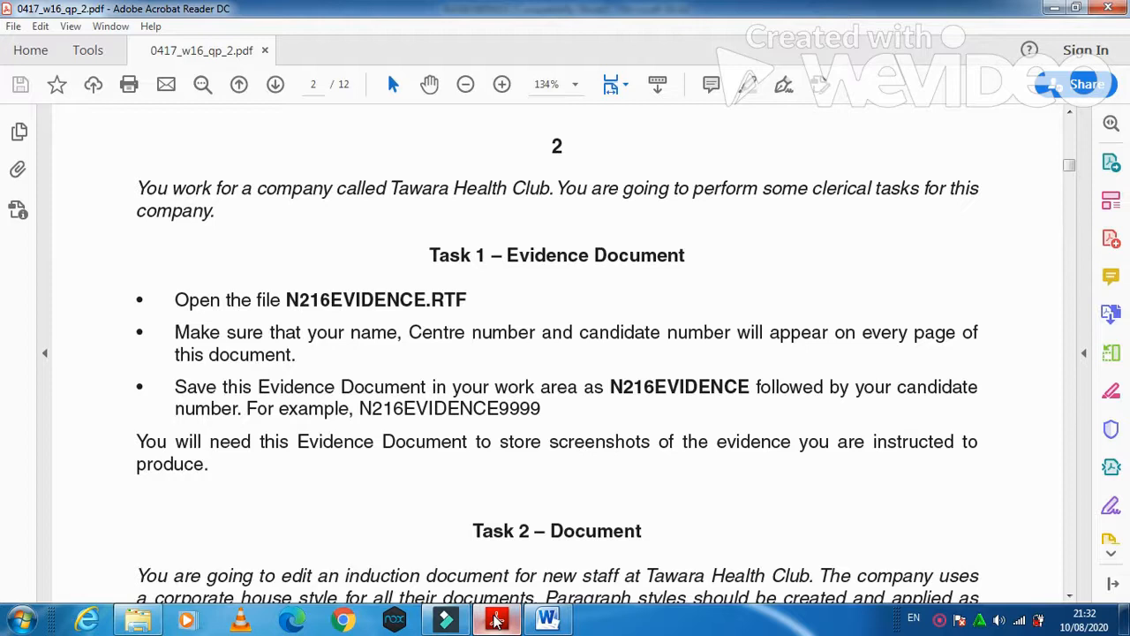
pyautogui.click(547, 618)
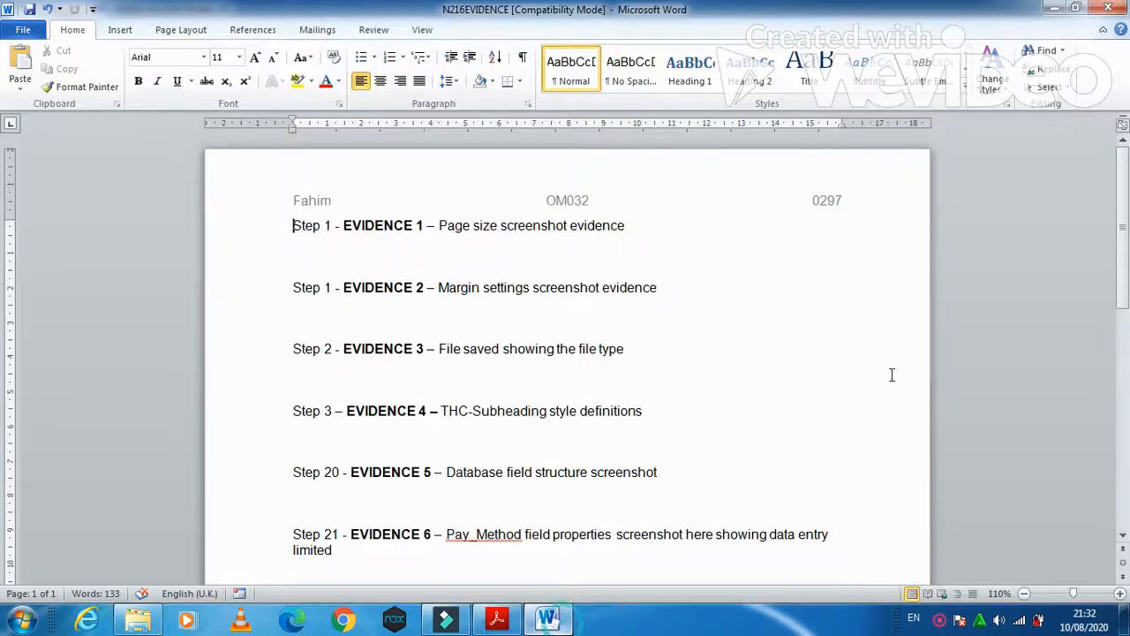
# - Save as a Word Document named N216EVIDENCE0297, creating a P2 2017 OCT folder on the Desktop
pyautogui.click(38, 34)
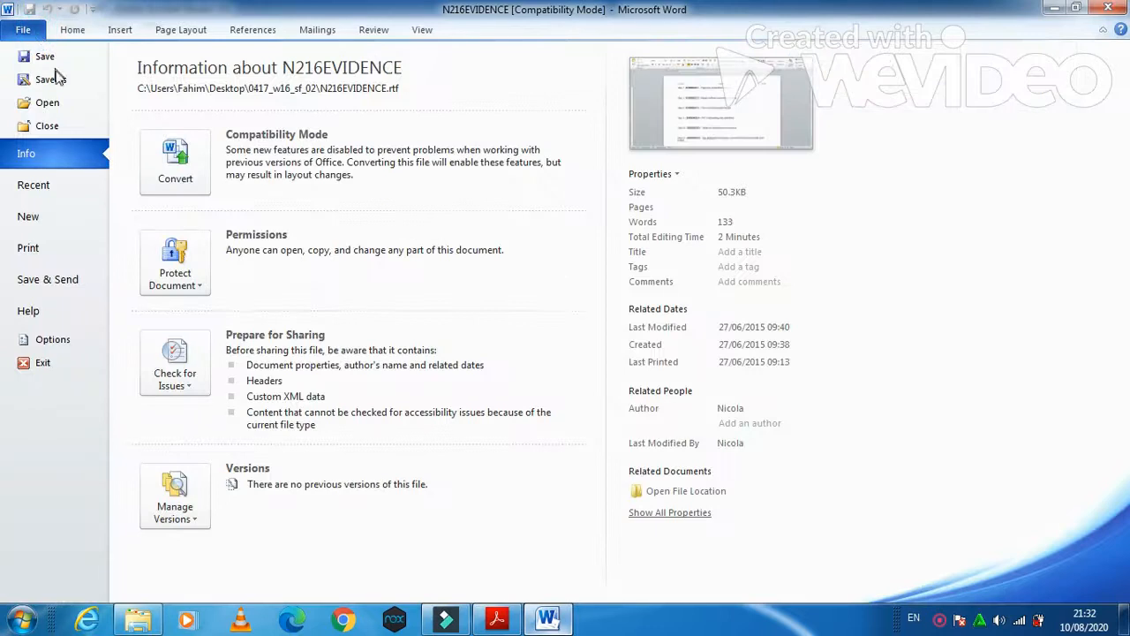
pyautogui.press('Escape')
pyautogui.press('F12')
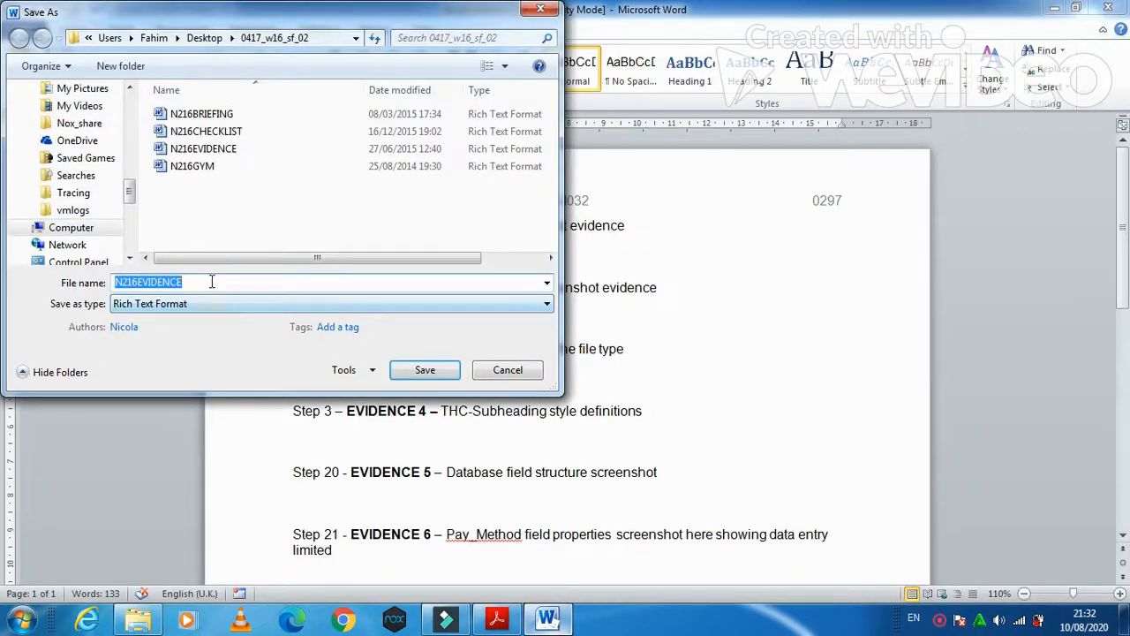
pyautogui.click(212, 282)
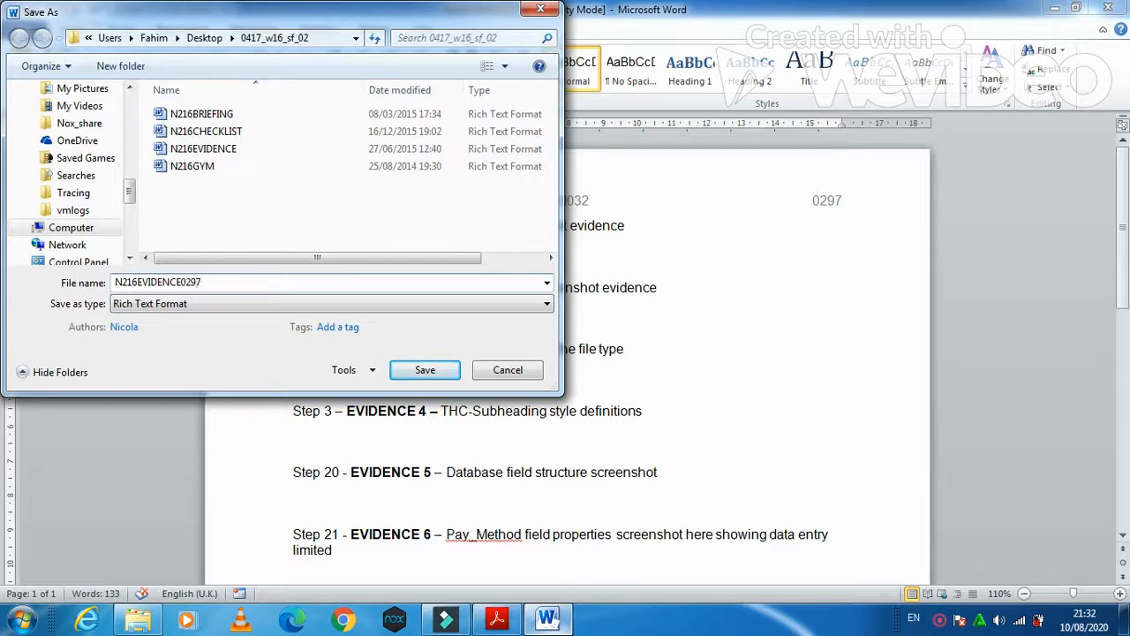
pyautogui.click(201, 304)
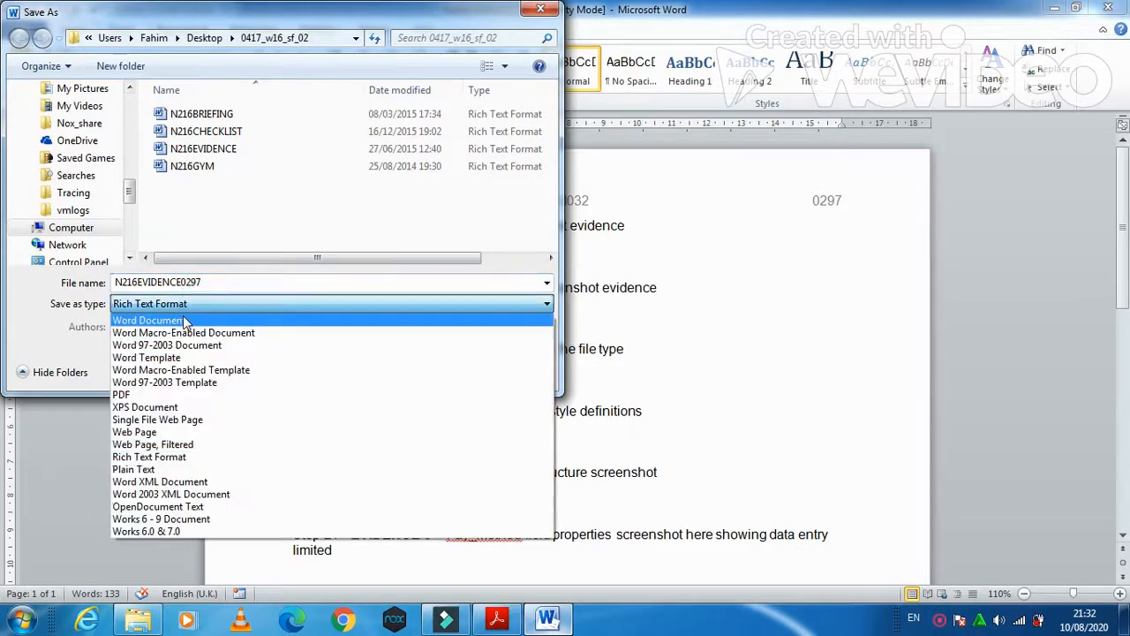
pyautogui.click(184, 322)
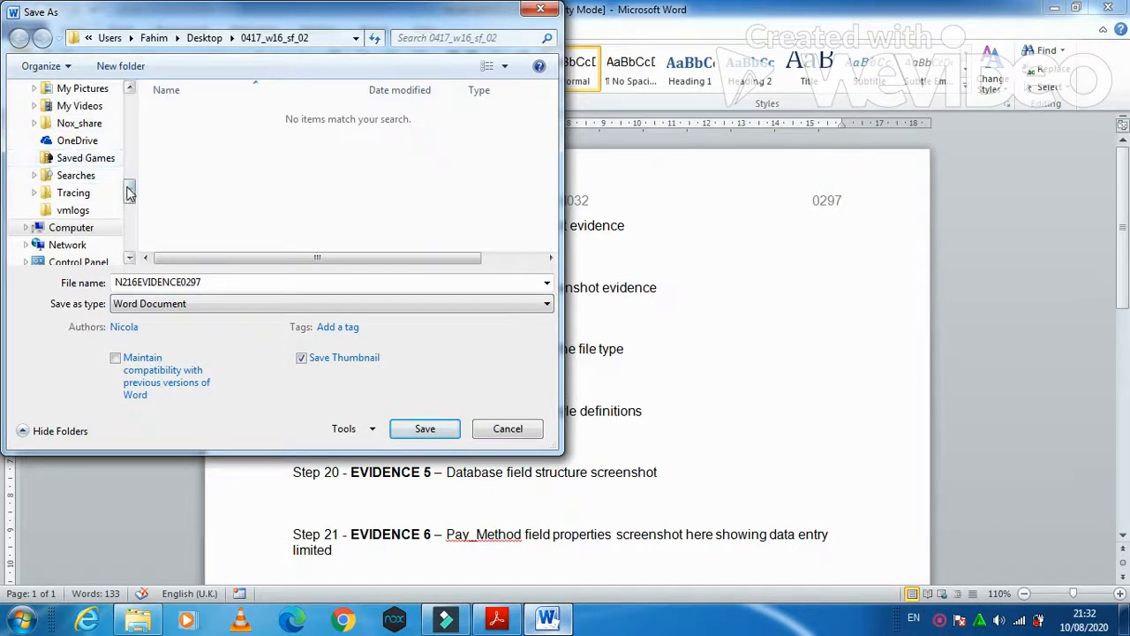
pyautogui.scroll(10, 129, 192)
pyautogui.click(66, 166)
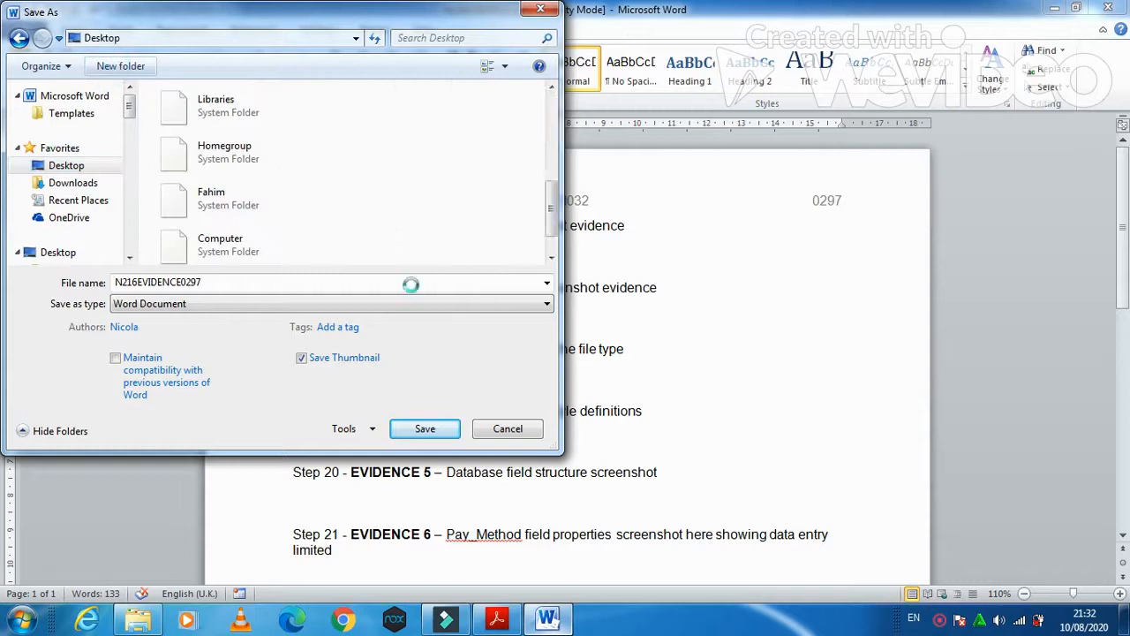
pyautogui.write('P2 2017 OCT')
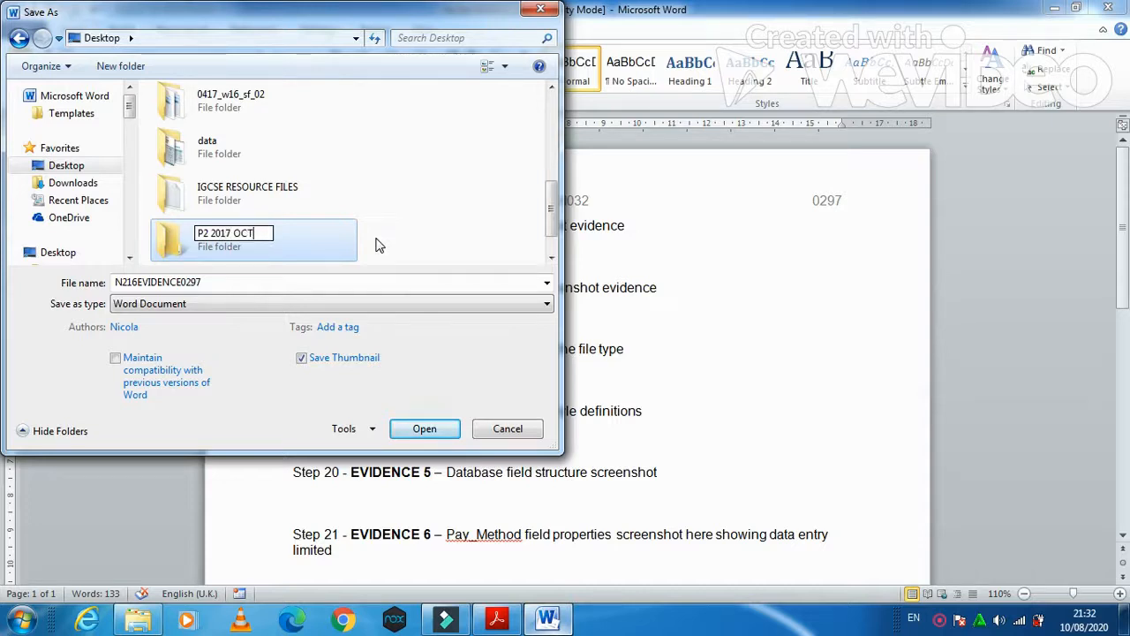
pyautogui.press('Return')
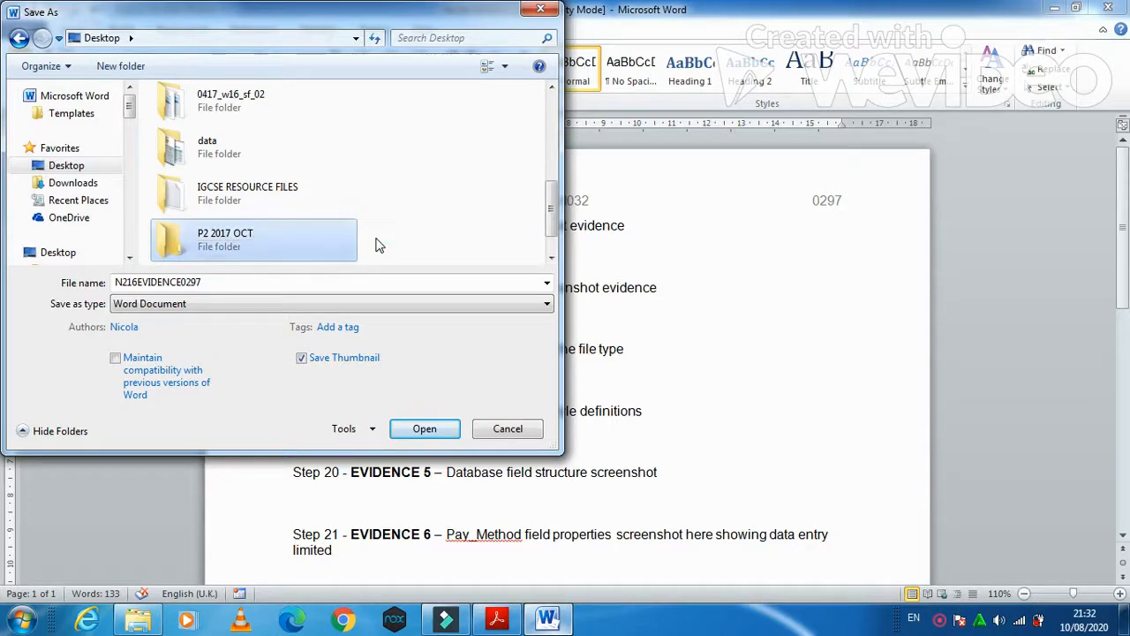
# - Rename the folder to P2 2016 OCT and save the document inside it
pyautogui.rightClick(289, 256)
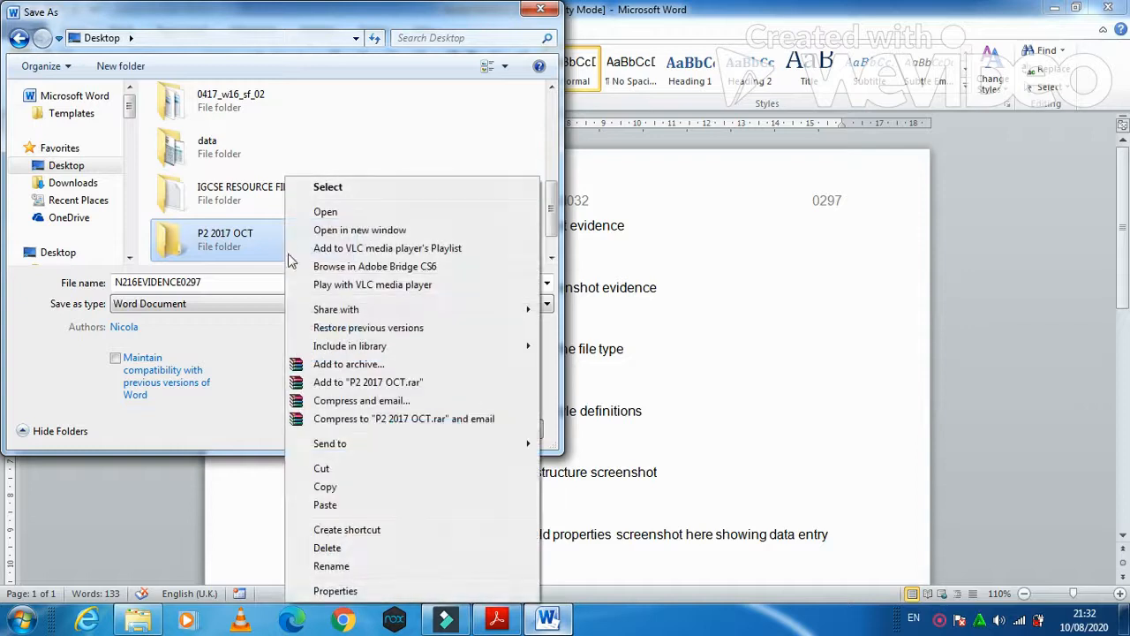
pyautogui.click(331, 566)
pyautogui.click(231, 233)
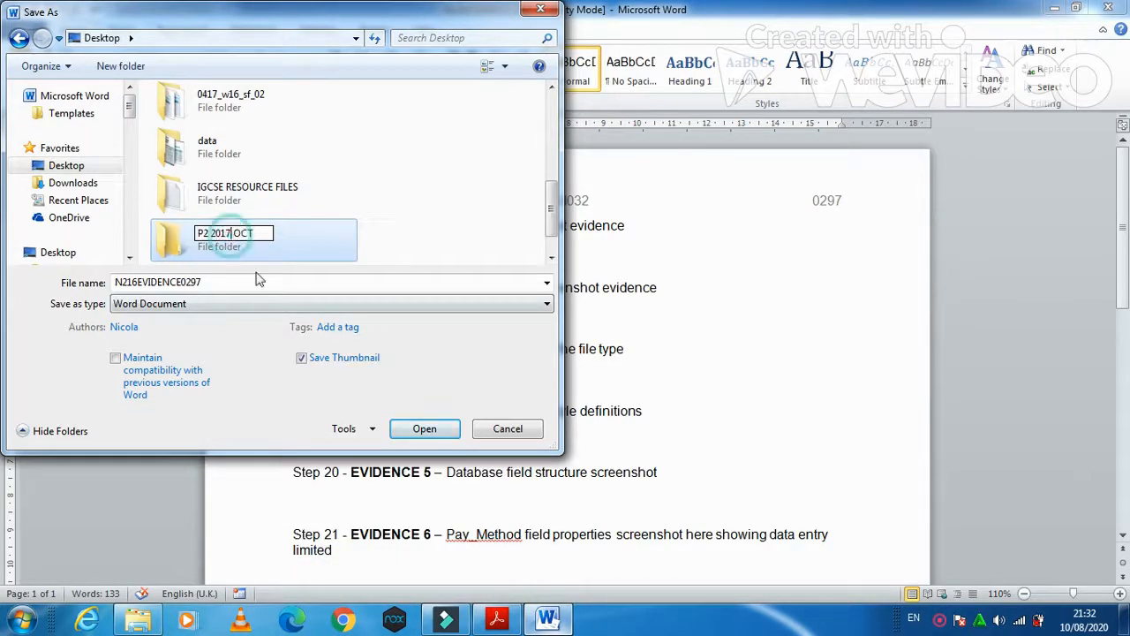
pyautogui.press('BackSpace')
pyautogui.write('6')
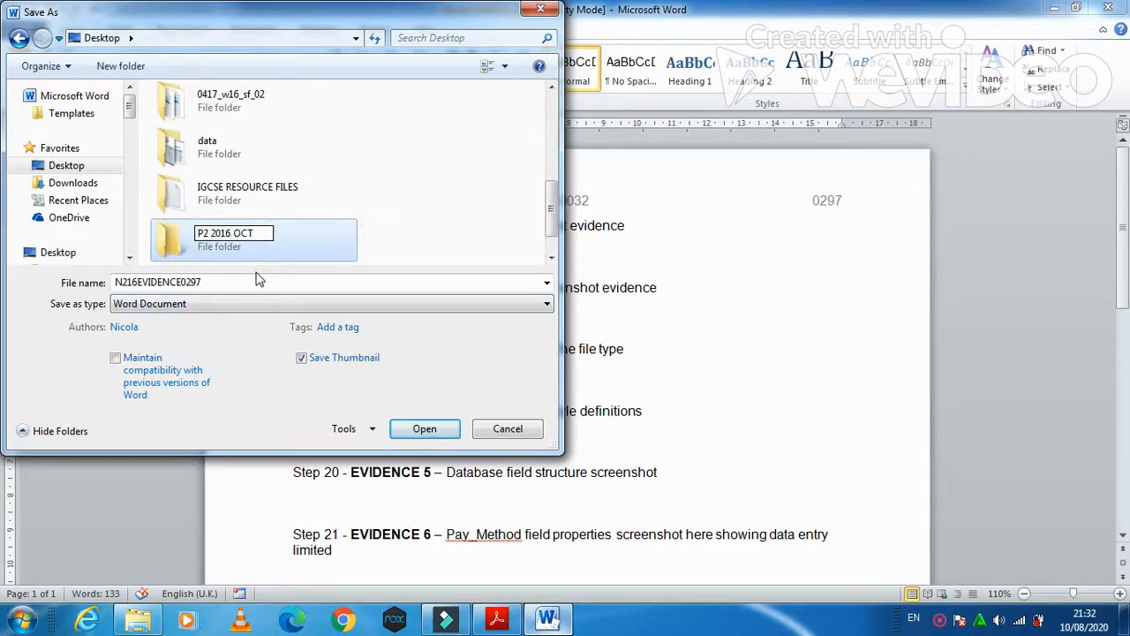
pyautogui.press('Return')
pyautogui.press('Return')
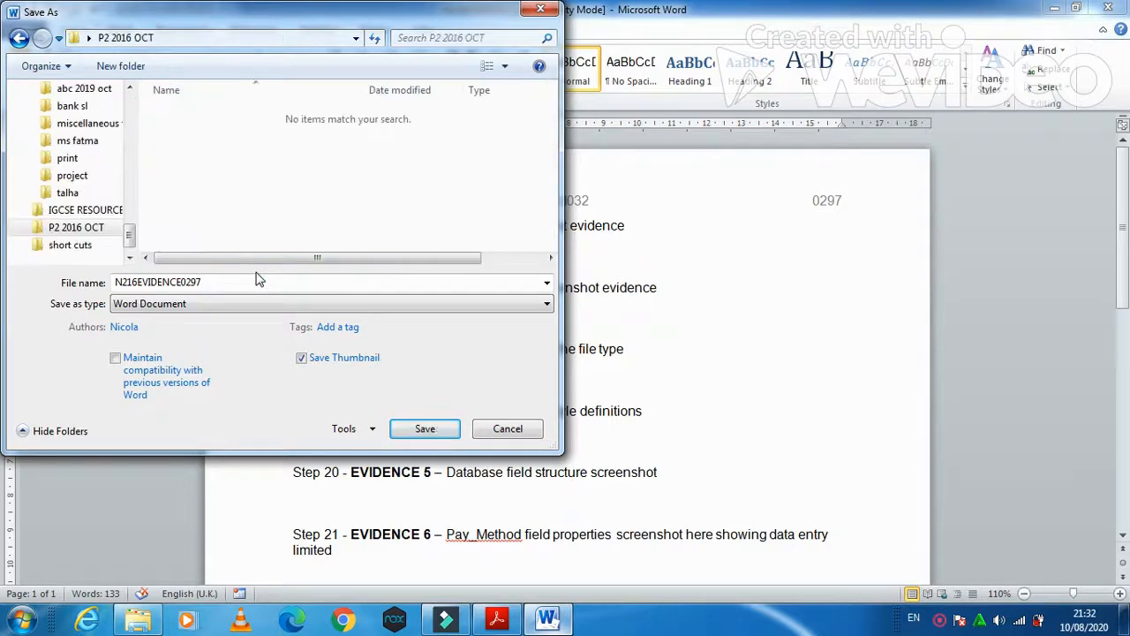
pyautogui.click(433, 430)
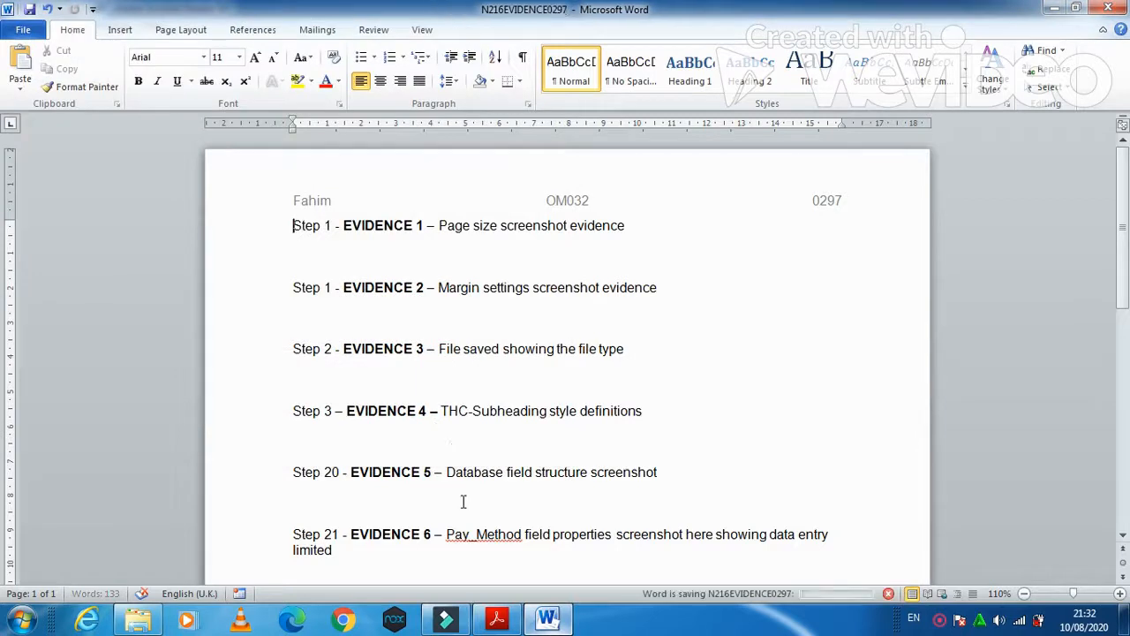
# - Scroll to Task 2 in the exam paper and select its house-style instructions
pyautogui.click(496, 618)
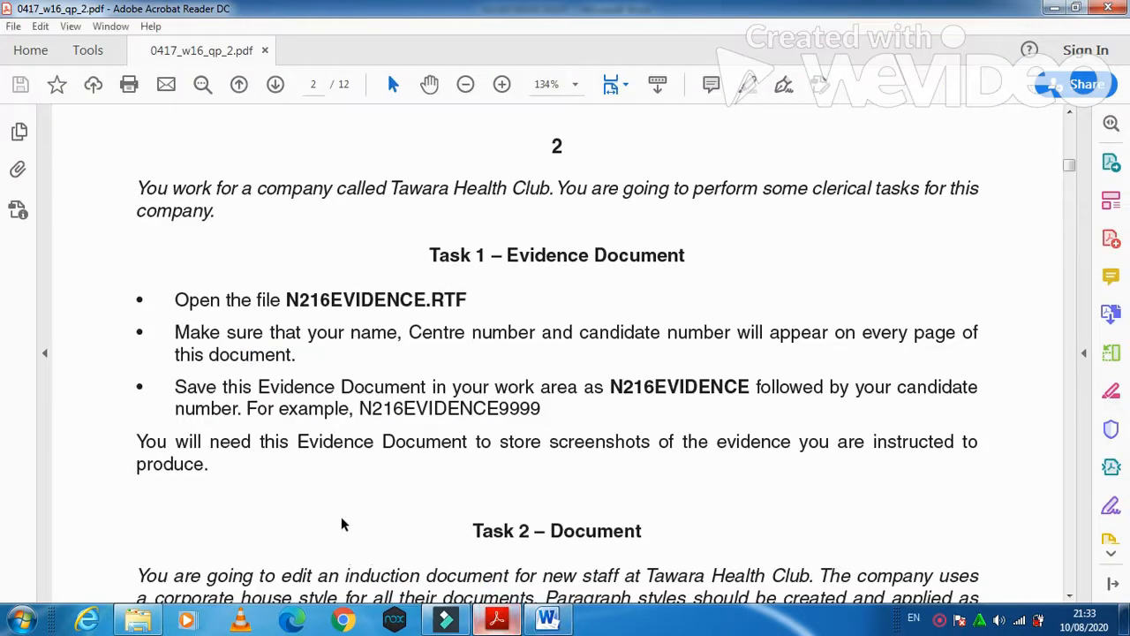
pyautogui.scroll(-6, 341, 517)
pyautogui.scroll(-2, 340, 517)
pyautogui.moveTo(137, 177)
pyautogui.mouseDown()
pyautogui.moveTo(417, 181)
pyautogui.moveTo(391, 199)
pyautogui.moveTo(484, 182)
pyautogui.moveTo(985, 181)
pyautogui.mouseUp()
pyautogui.moveTo(135, 196); pyautogui.dragTo(951, 202)
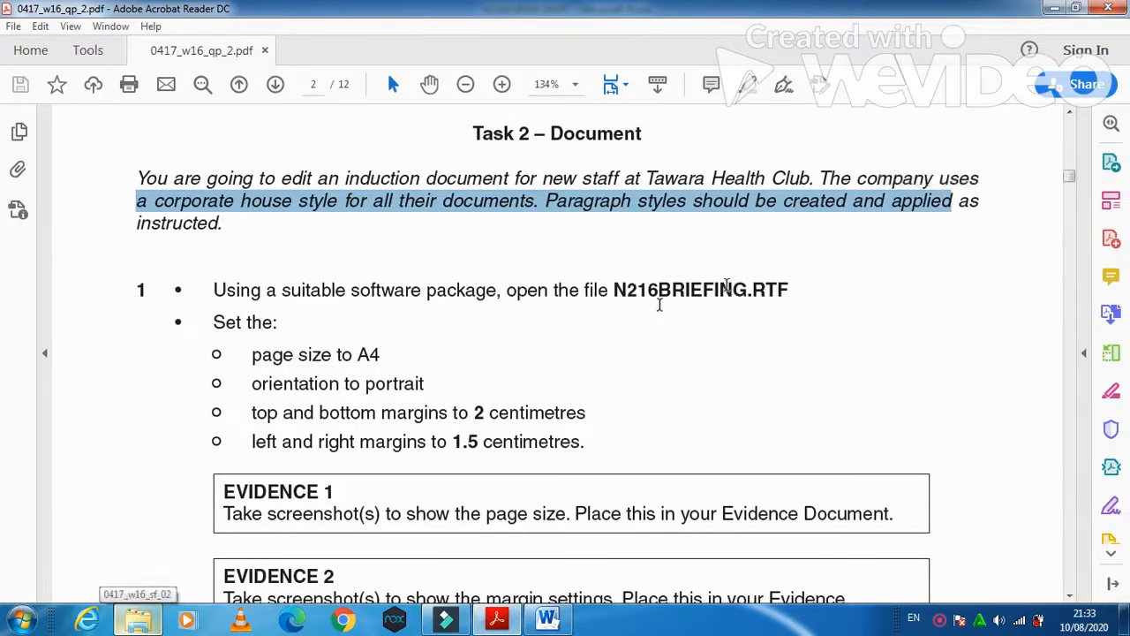
# - Minimise Acrobat and Word, then open N216BRIEFING from the exam files folder
pyautogui.click(1056, 12)
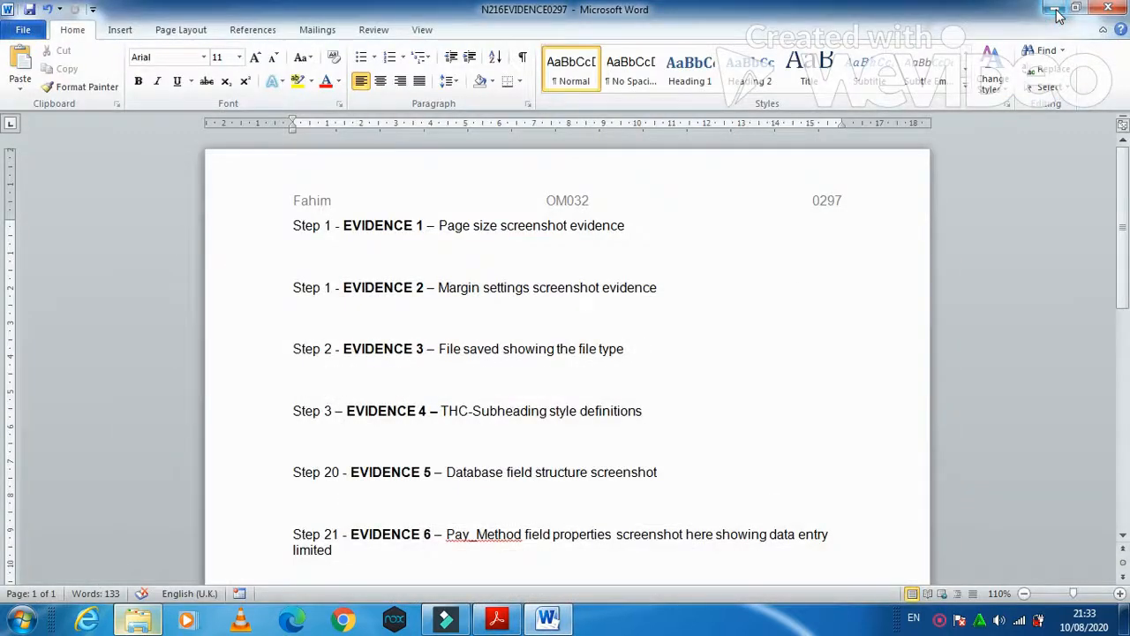
pyautogui.click(1056, 10)
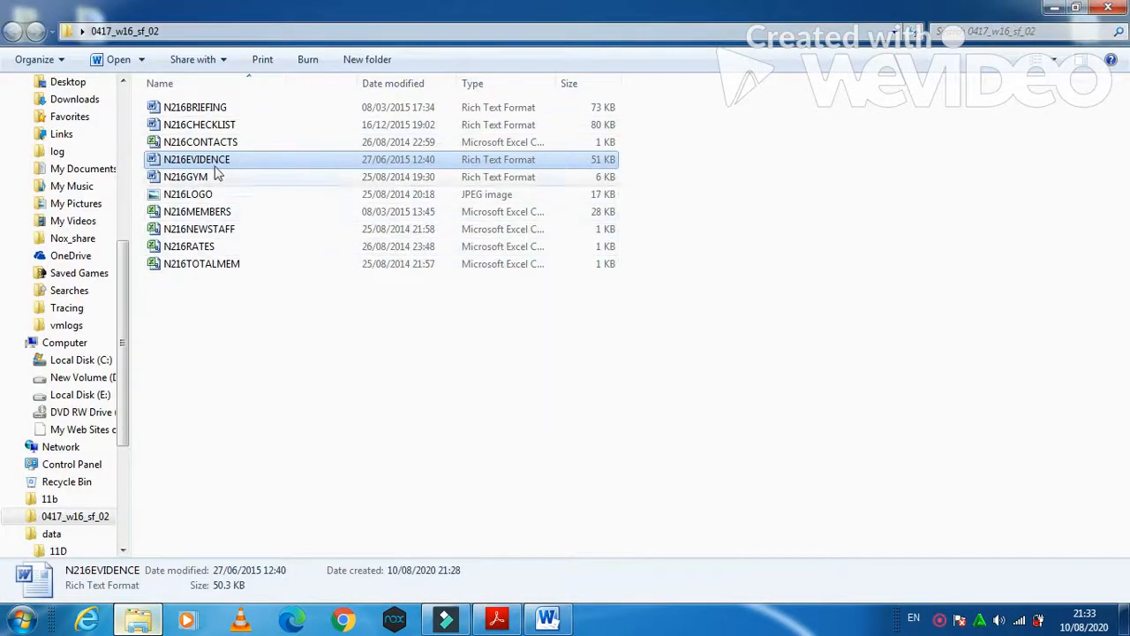
pyautogui.doubleClick(219, 108)
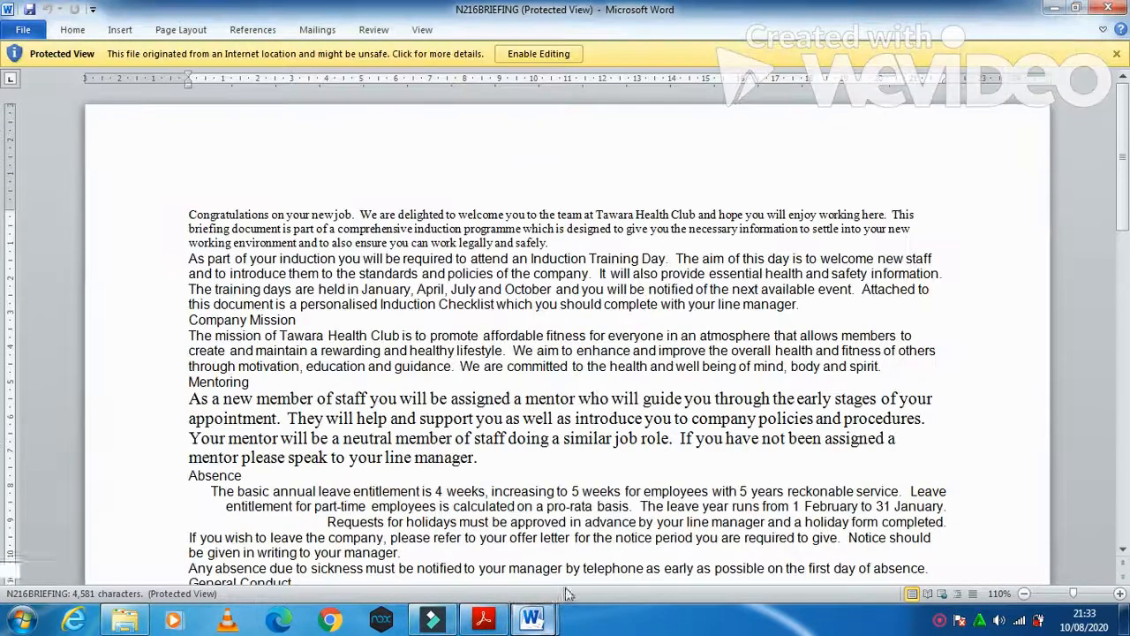
# - Enable editing in N216BRIEFING and recheck the exam instructions
pyautogui.click(532, 59)
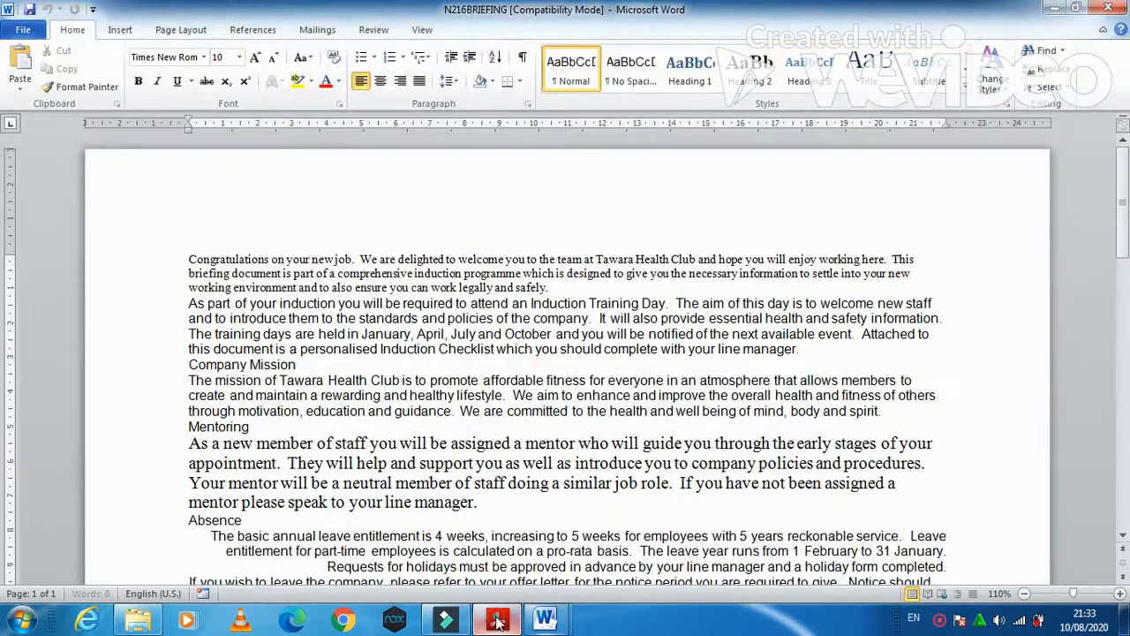
pyautogui.click(497, 622)
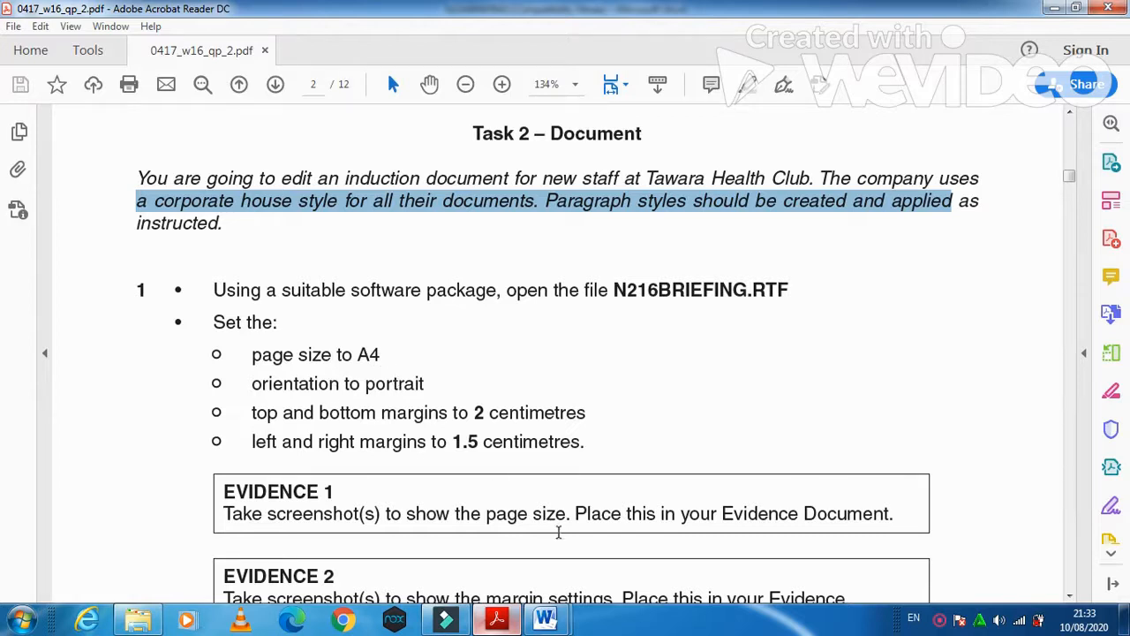
pyautogui.click(542, 620)
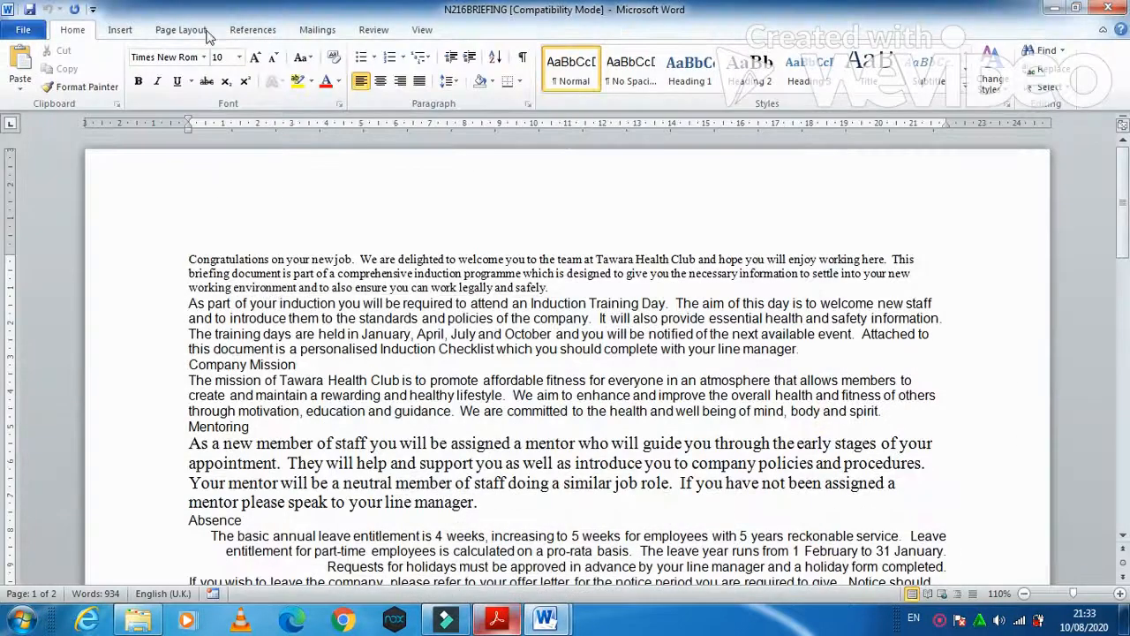
# - Set the briefing pages to portrait orientation and A4 paper size
pyautogui.click(181, 29)
pyautogui.click(169, 92)
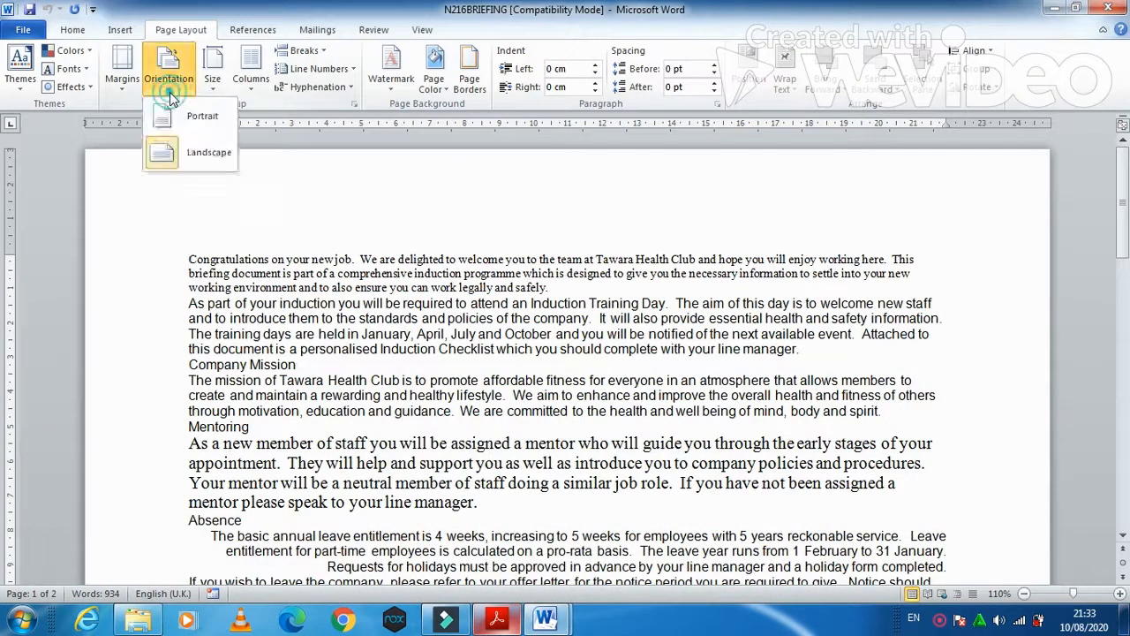
pyautogui.click(192, 114)
pyautogui.click(212, 80)
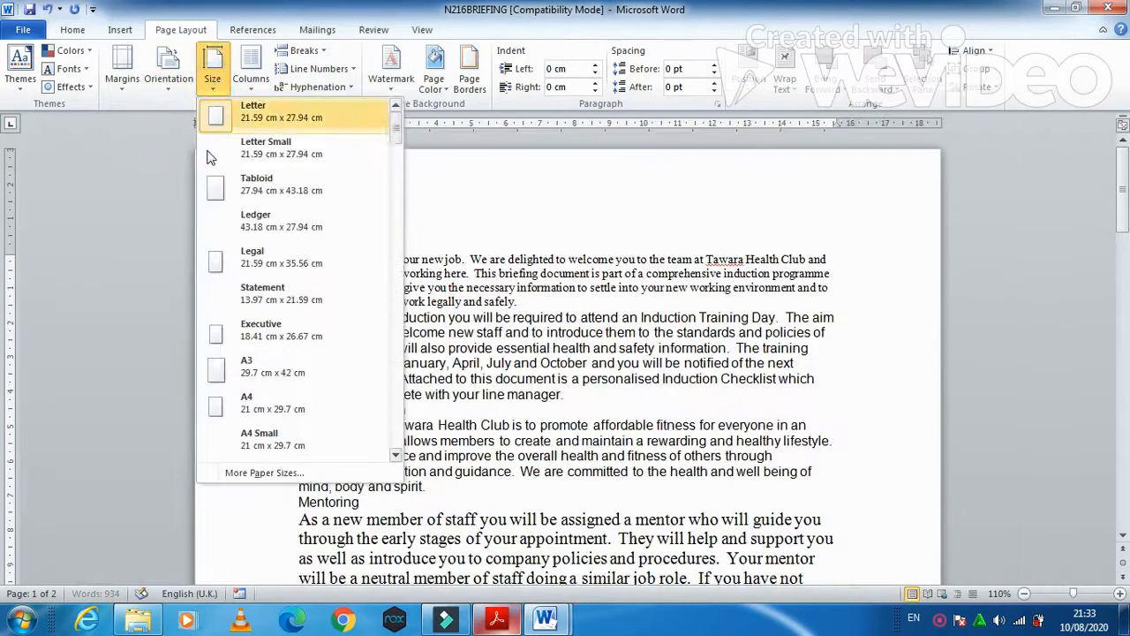
pyautogui.click(254, 406)
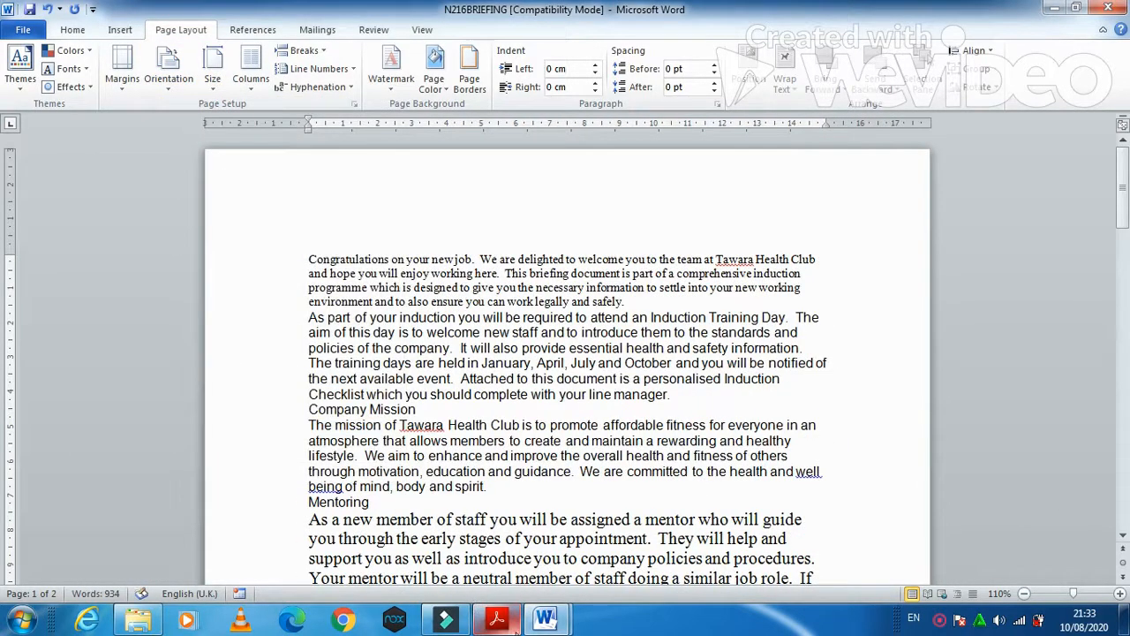
pyautogui.click(497, 620)
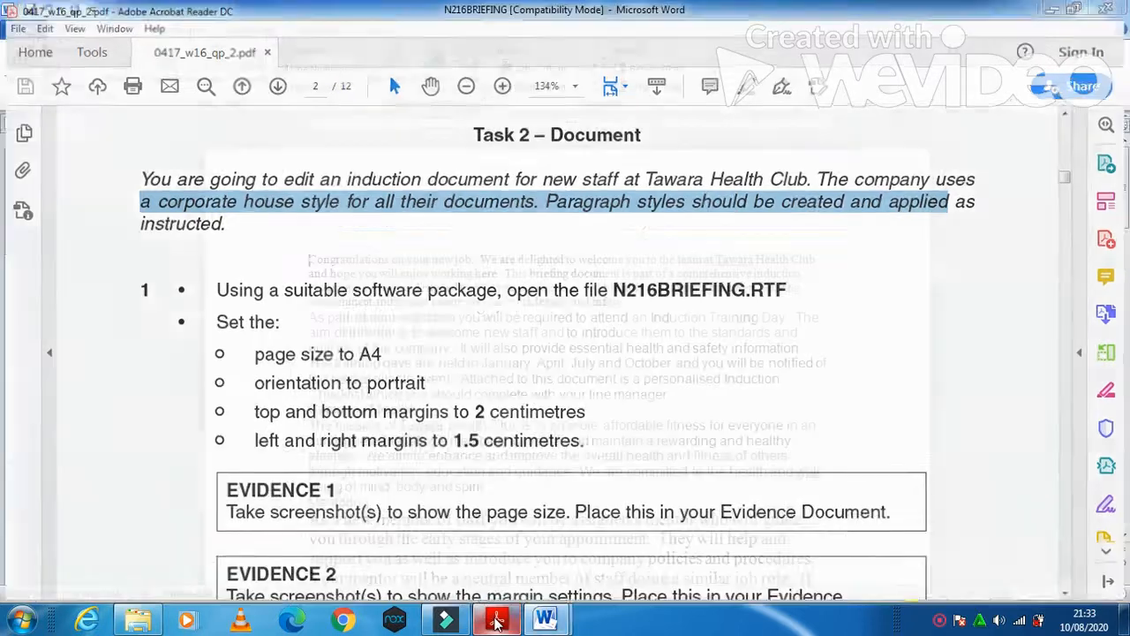
pyautogui.click(497, 621)
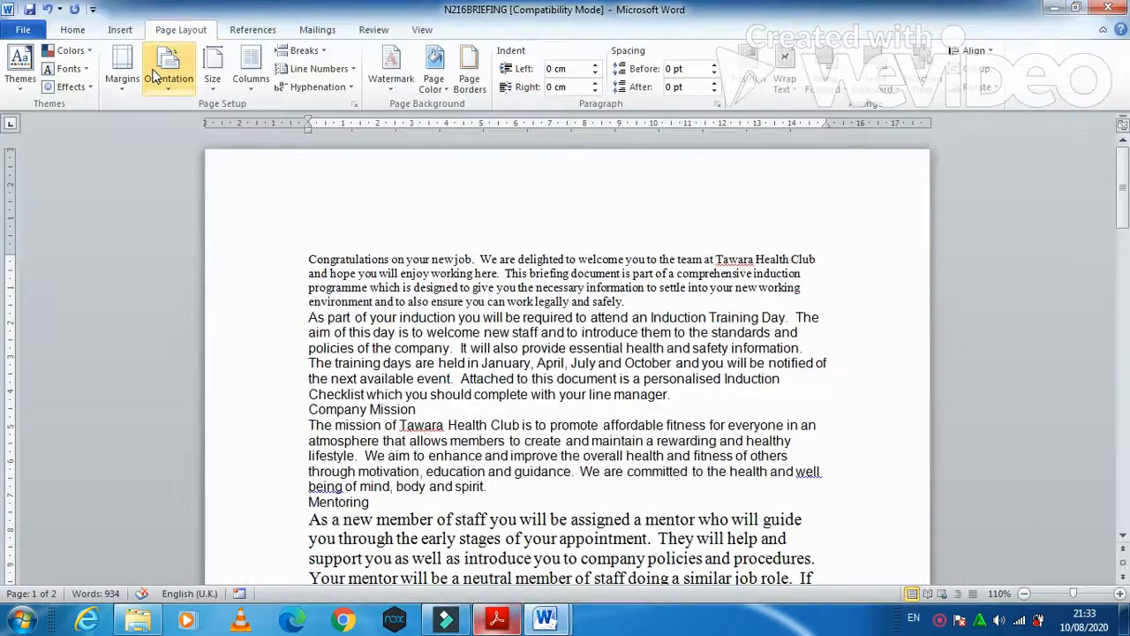
# - Set N216BRIEFING's margins to 2 cm top and bottom, 1.5 cm left and right
pyautogui.click(355, 105)
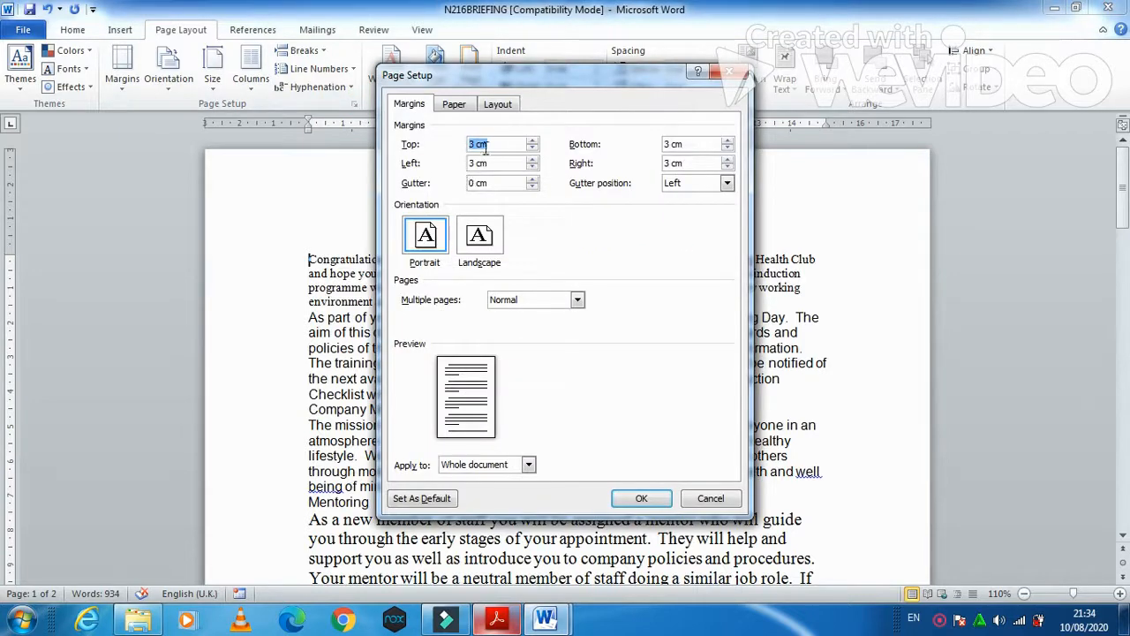
pyautogui.write('2')
pyautogui.press('Tab')
pyautogui.write('2')
pyautogui.press('Tab')
pyautogui.write('1')
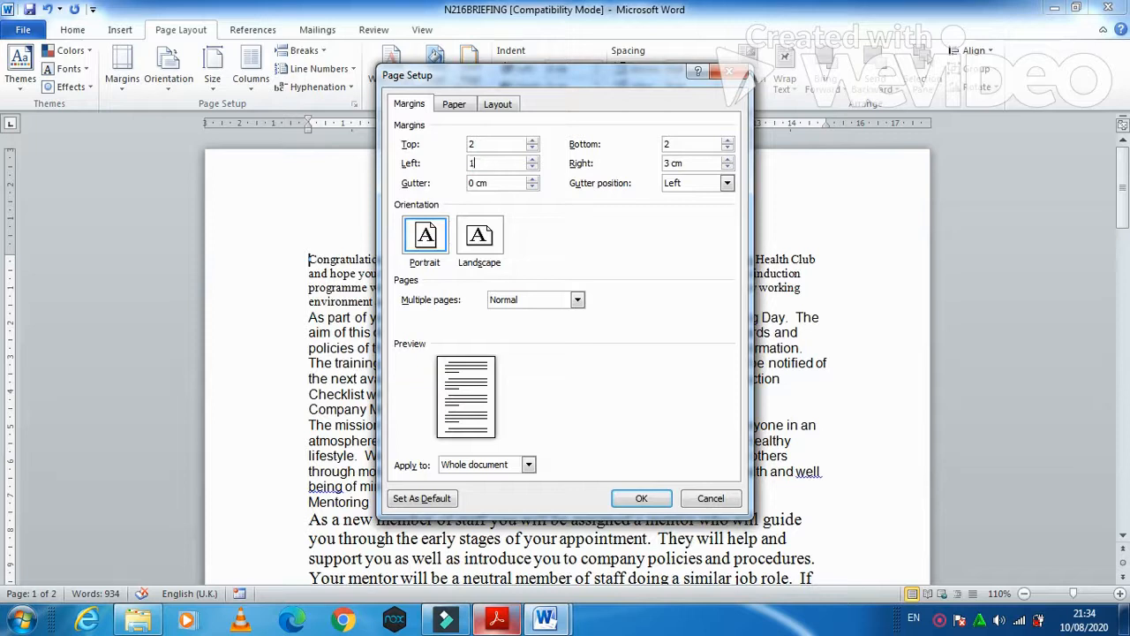
pyautogui.press('Tab')
pyautogui.write('1')
pyautogui.click(650, 500)
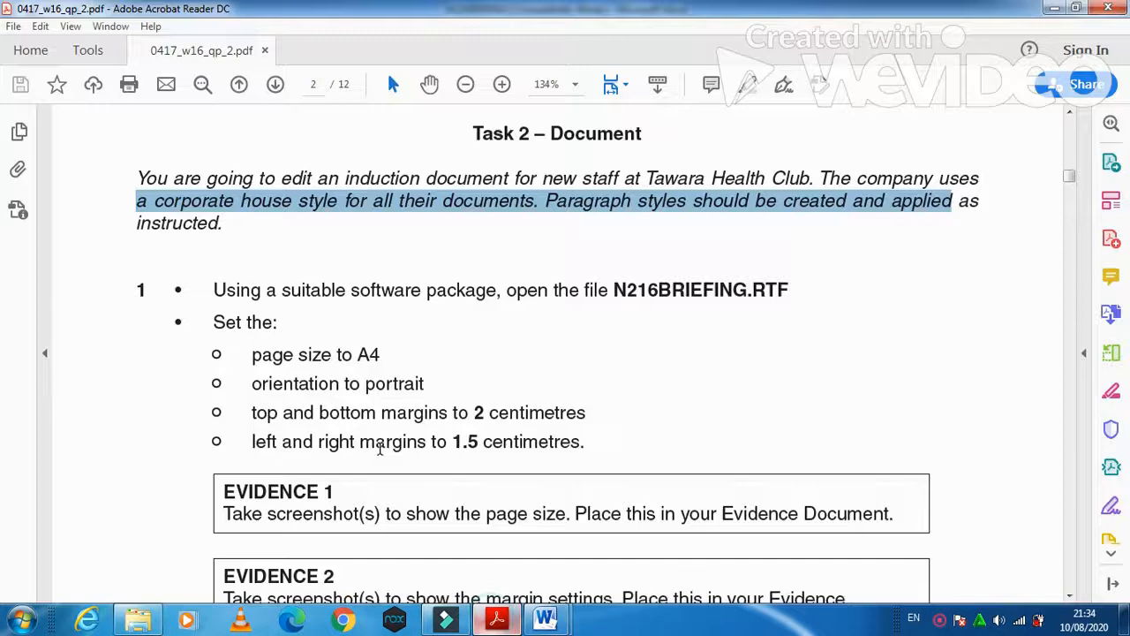
# - Reapply A4 paper size and confirm it on the Page Setup Paper tab
pyautogui.scroll(-2, 380, 449)
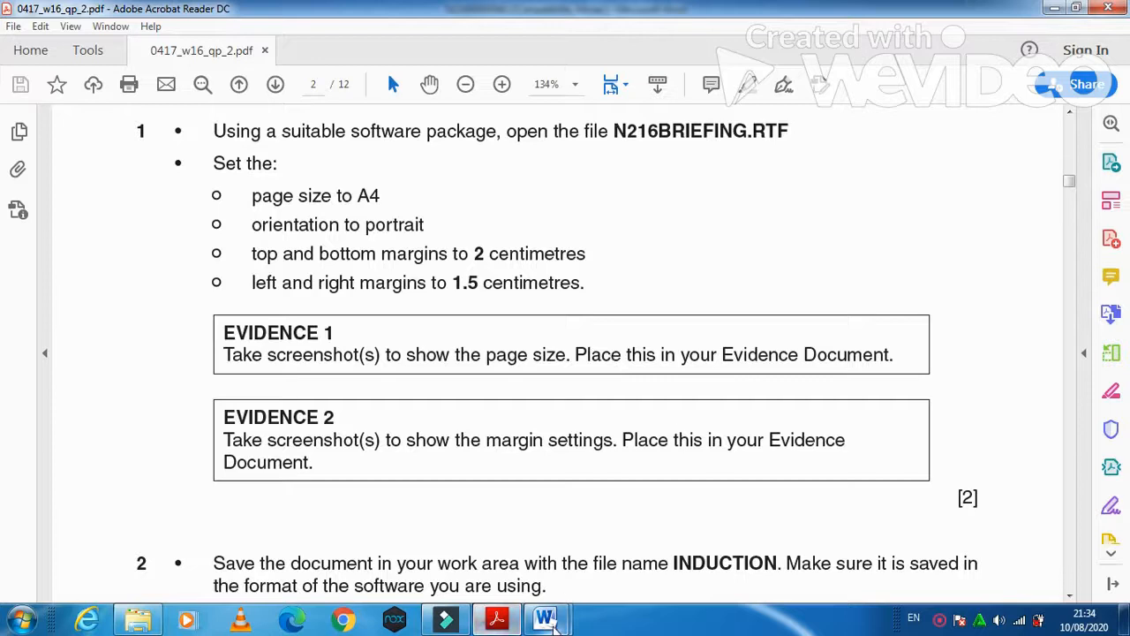
pyautogui.moveTo(545, 618)
pyautogui.click(636, 530)
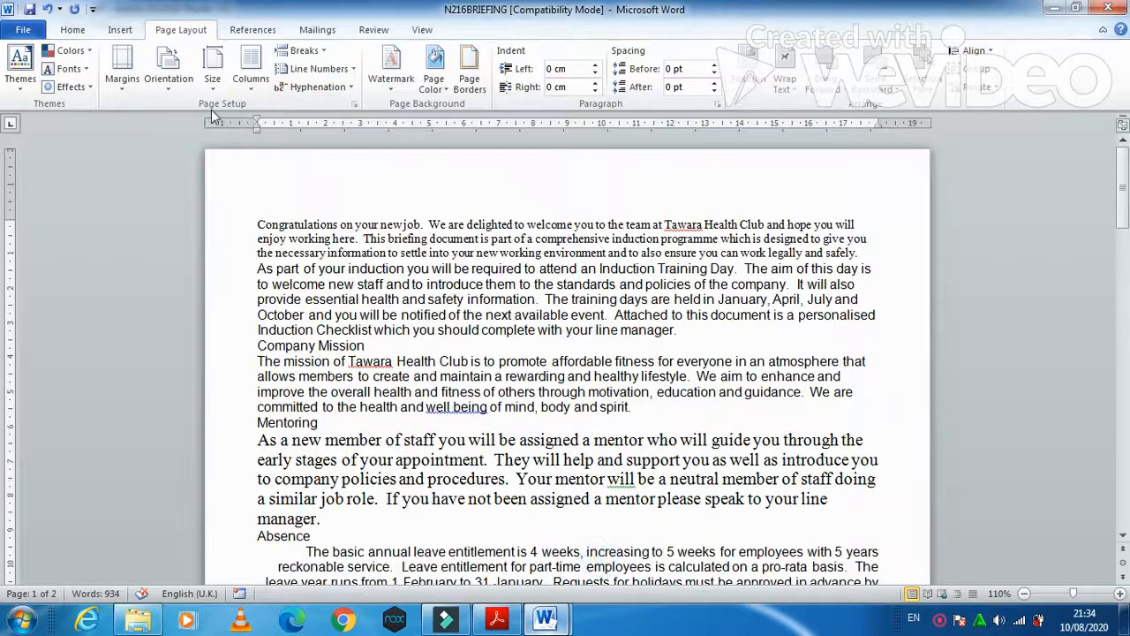
pyautogui.click(213, 82)
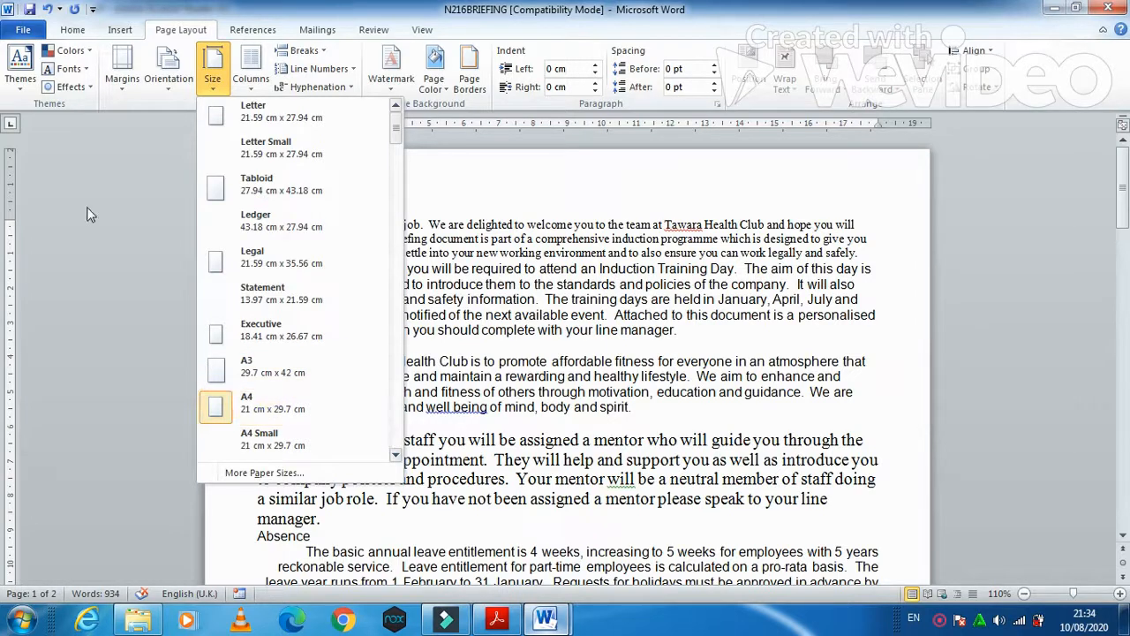
pyautogui.click(247, 406)
pyautogui.click(354, 104)
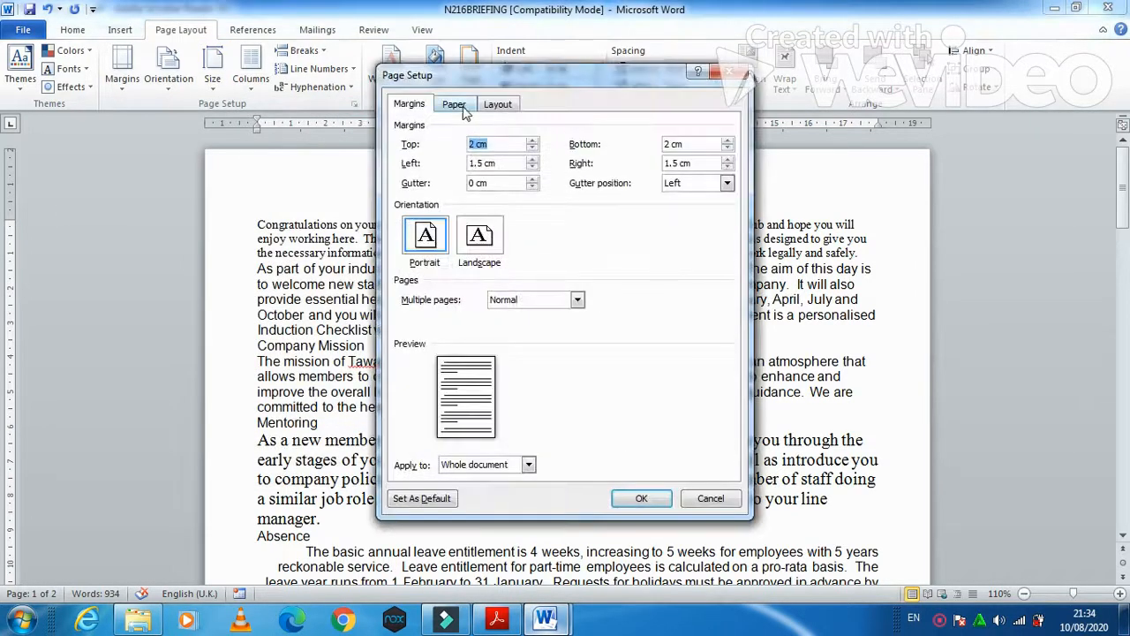
pyautogui.click(459, 107)
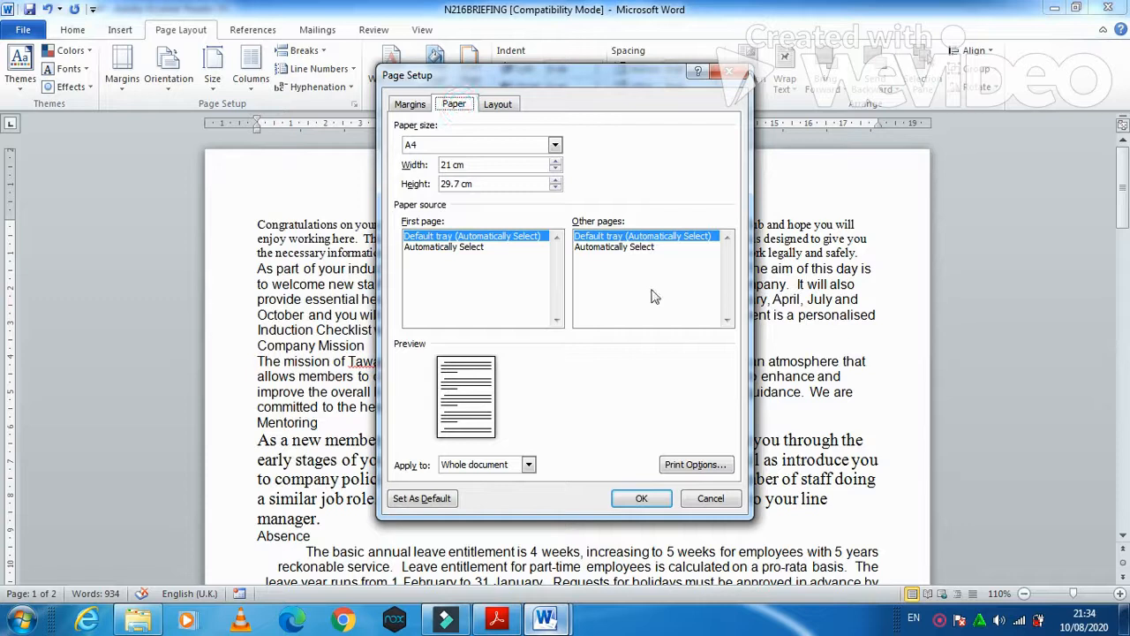
pyautogui.click(641, 498)
# - Paste the Page Setup paper-size screenshot on the blank line under Evidence 1
pyautogui.moveTo(545, 618)
pyautogui.click(512, 565)
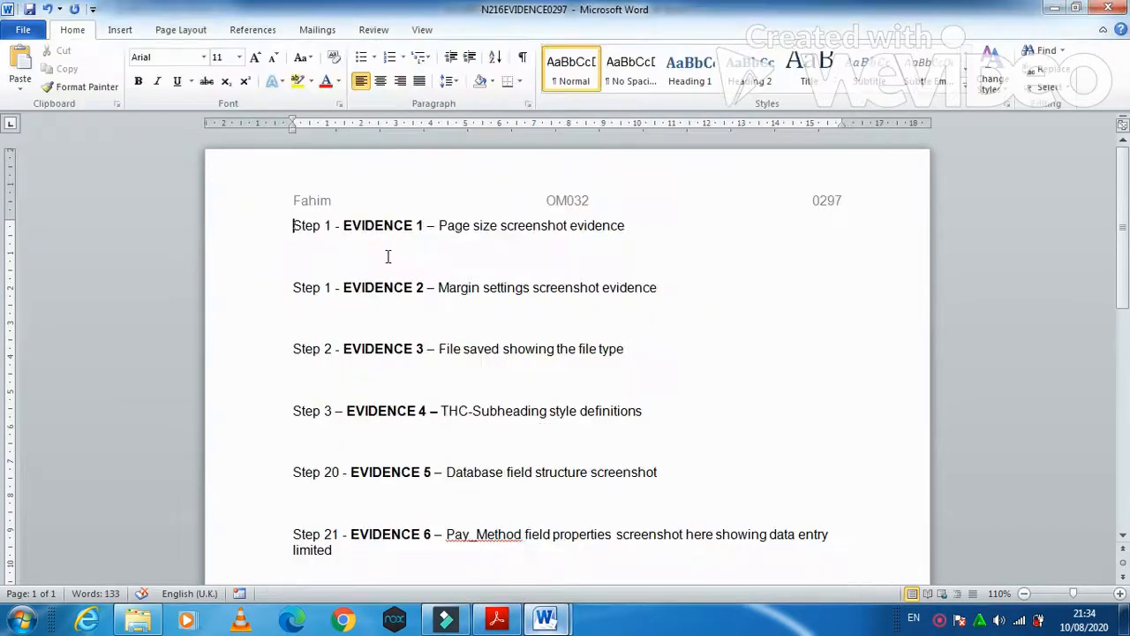
pyautogui.click(385, 255)
pyautogui.hotkey('ctrl', 'v')
# - Crop the screenshot to the A4, 21 × 29.7 cm paper settings and enlarge it
pyautogui.click(530, 348)
pyautogui.click(478, 29)
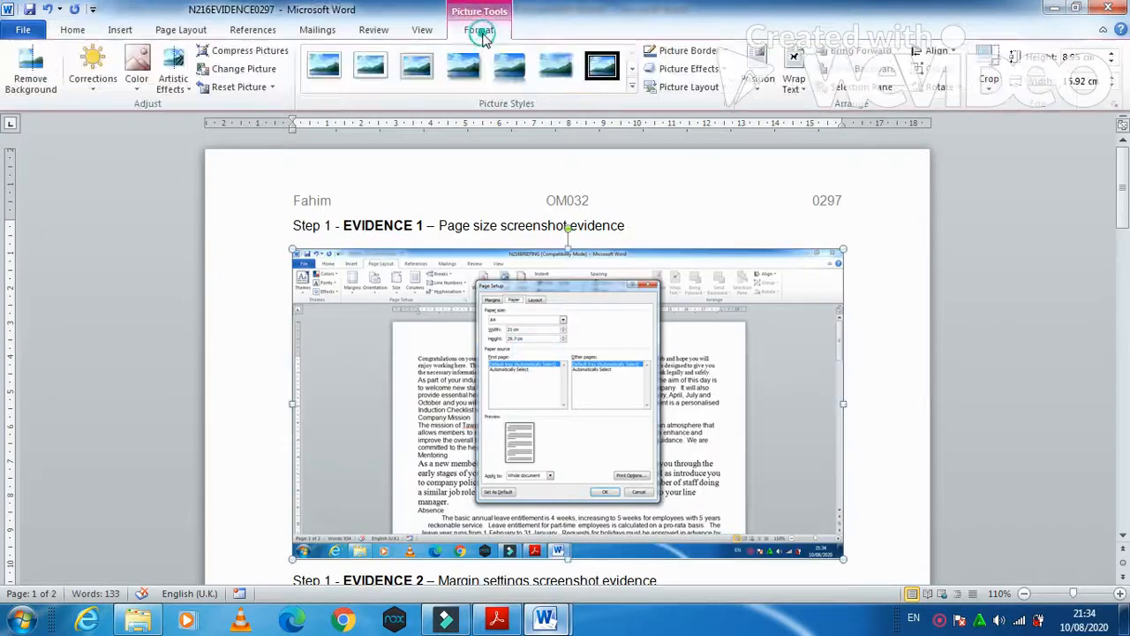
pyautogui.click(989, 66)
pyautogui.moveTo(843, 558); pyautogui.dragTo(656, 345)
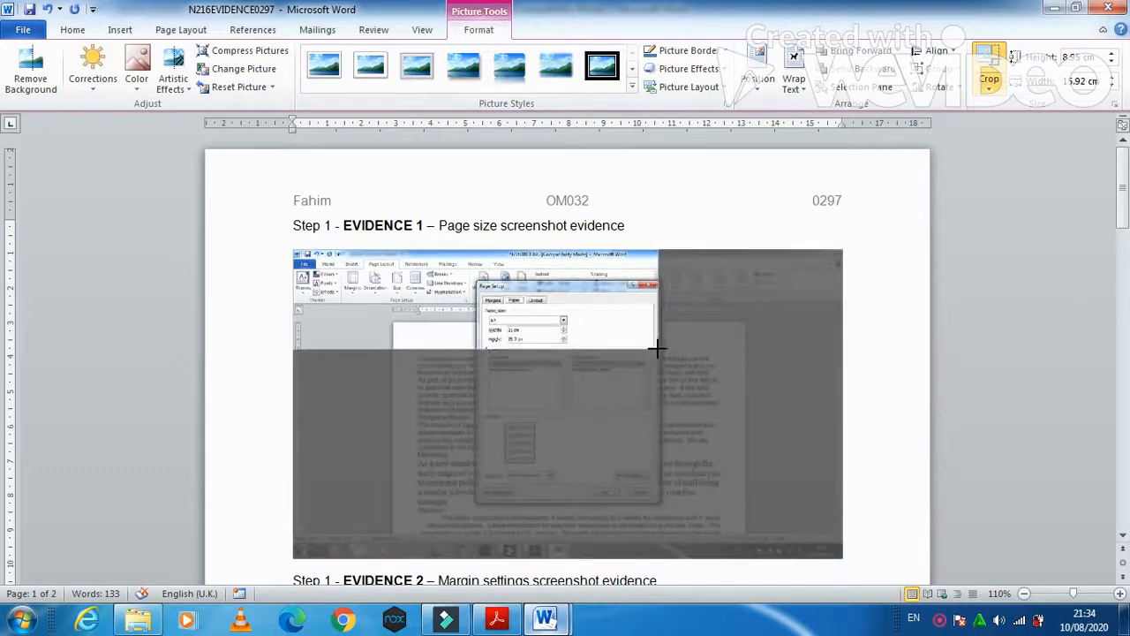
pyautogui.moveTo(293, 250); pyautogui.dragTo(475, 281)
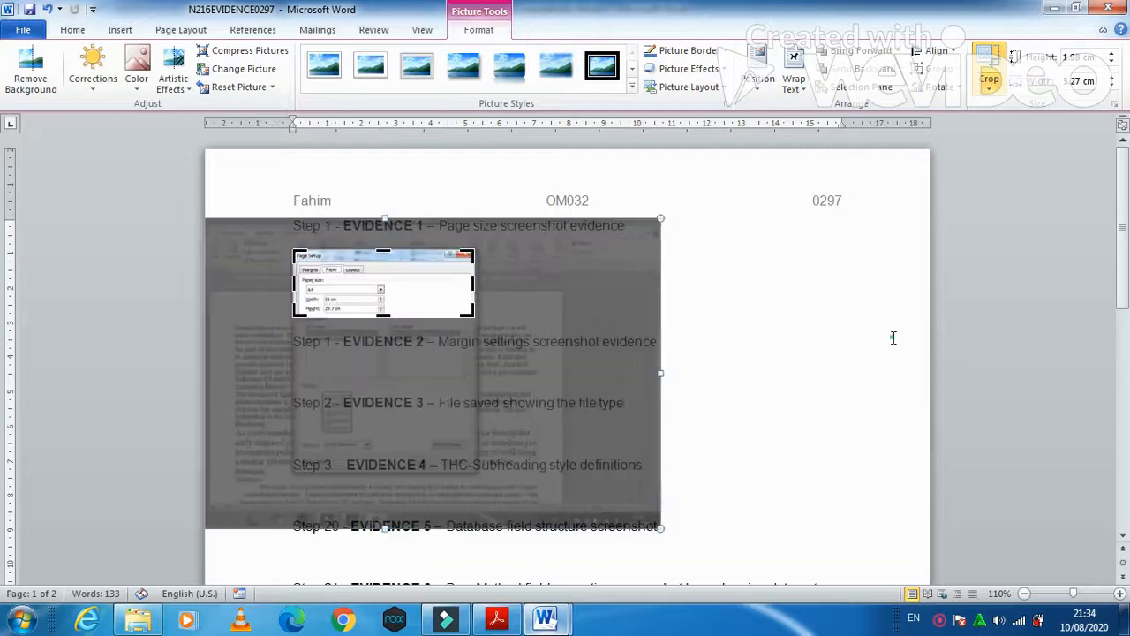
pyautogui.click(892, 336)
pyautogui.click(473, 320)
pyautogui.moveTo(475, 320); pyautogui.dragTo(581, 358)
pyautogui.click(600, 406)
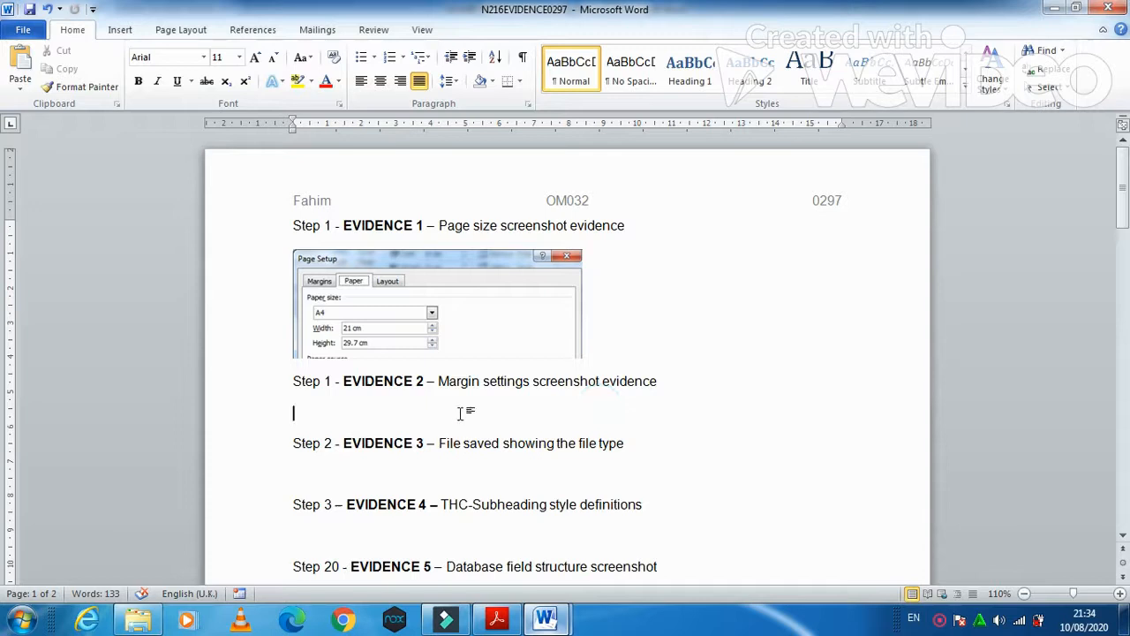
# - Show N216BRIEFING's margin settings, then paste that screenshot under EVIDENCE 2
pyautogui.moveTo(545, 618)
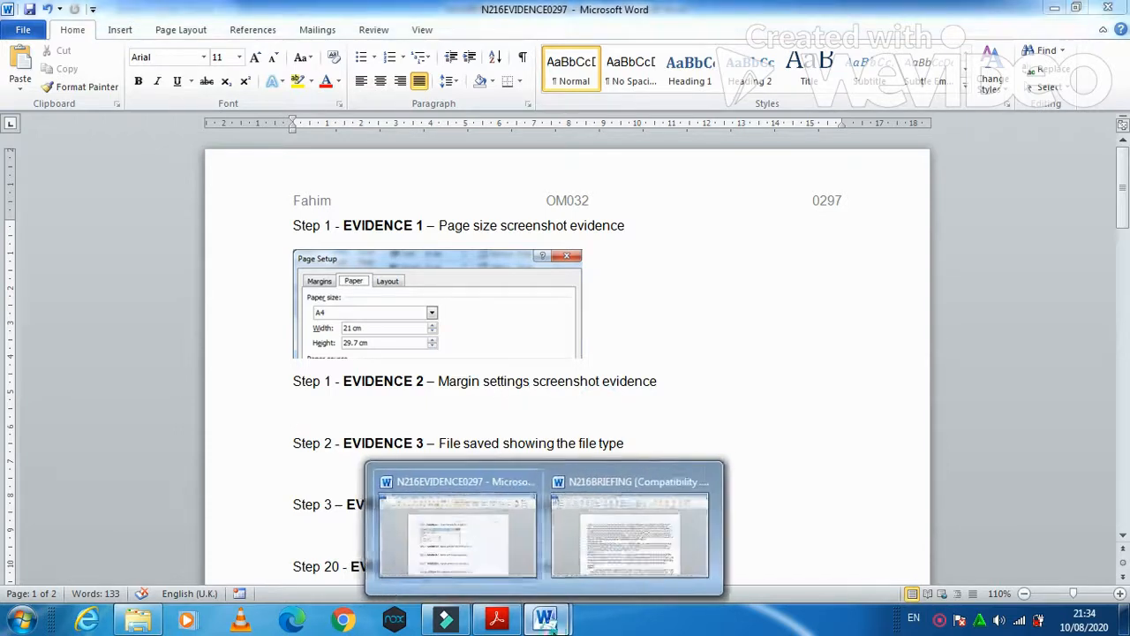
pyautogui.click(584, 556)
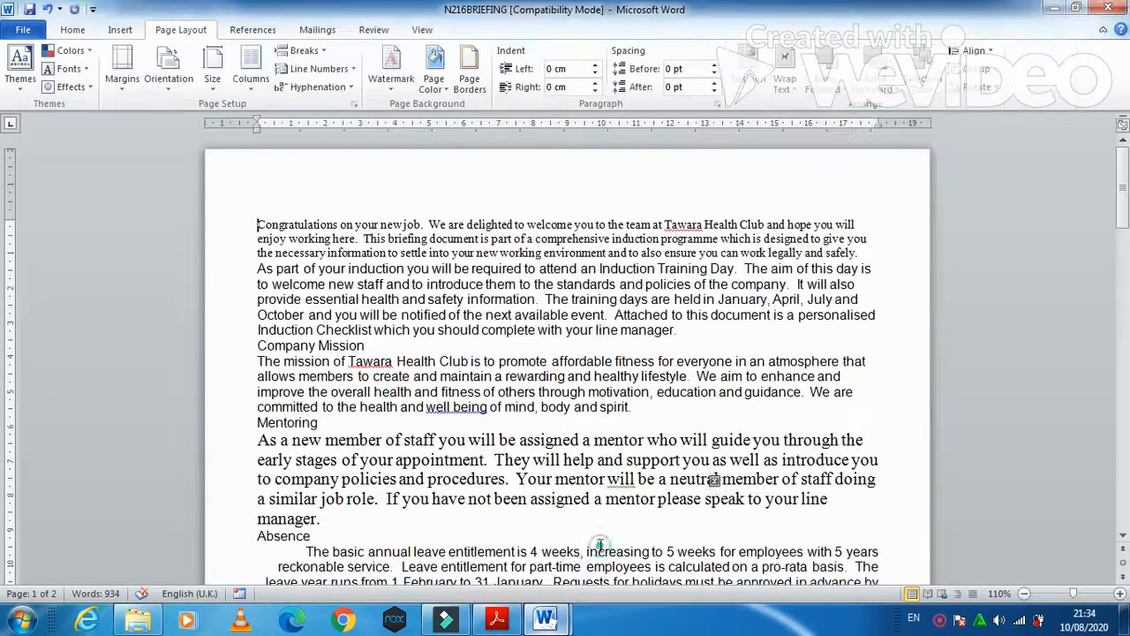
pyautogui.click(351, 103)
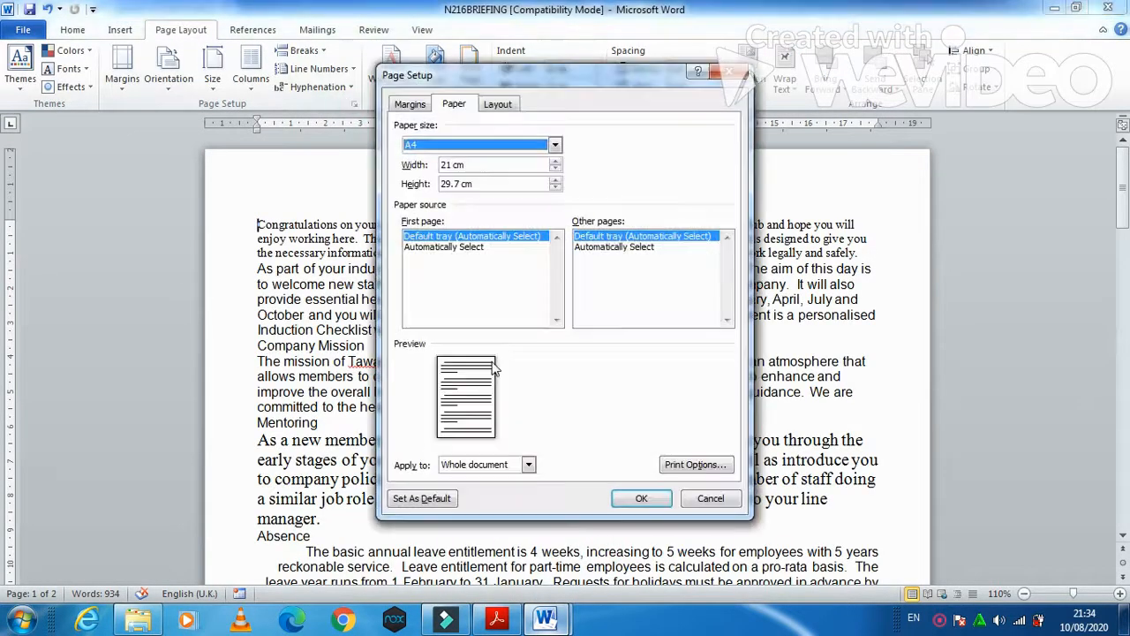
pyautogui.click(411, 104)
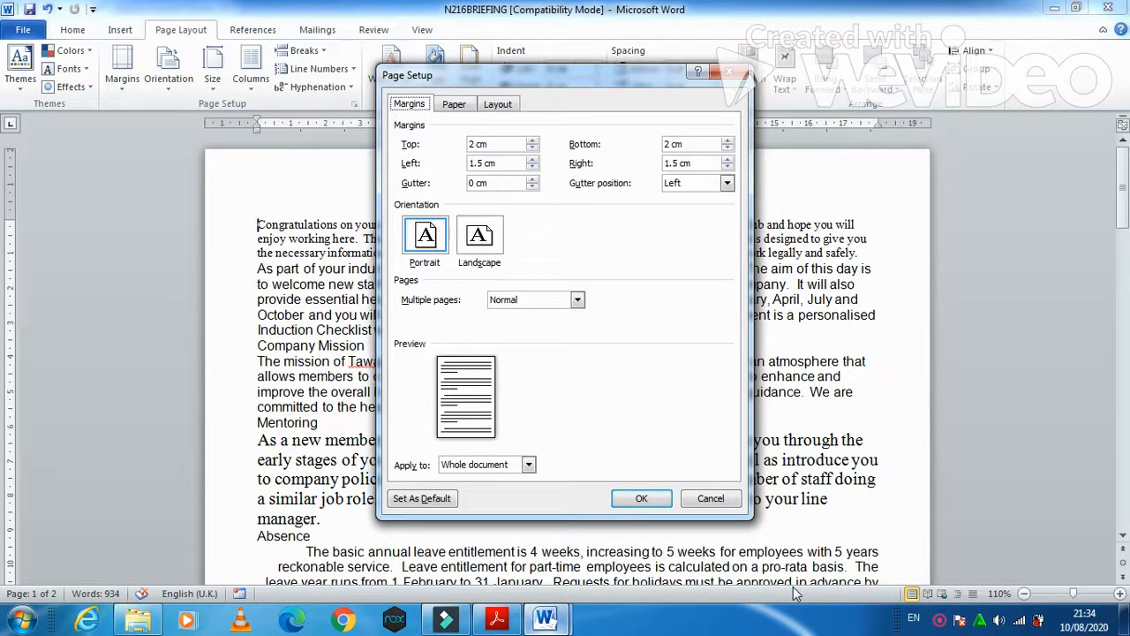
pyautogui.click(649, 500)
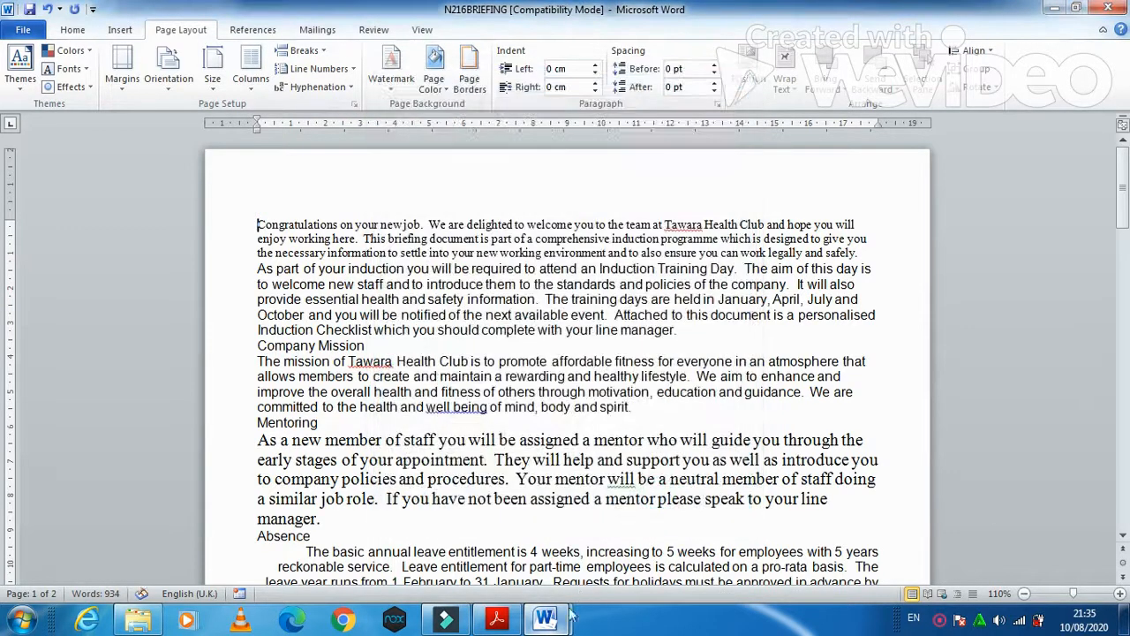
pyautogui.moveTo(545, 618)
pyautogui.click(517, 538)
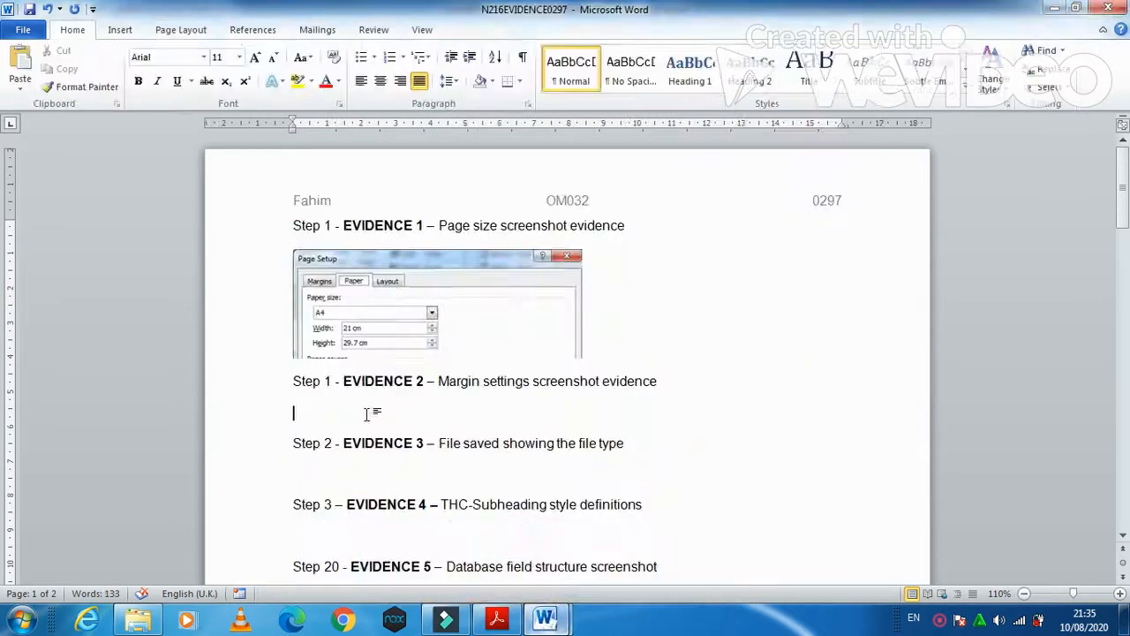
pyautogui.click(26, 62)
# - Crop the screenshot to the 2 cm / 1.5 cm margin settings dialog and enlarge it
pyautogui.click(506, 352)
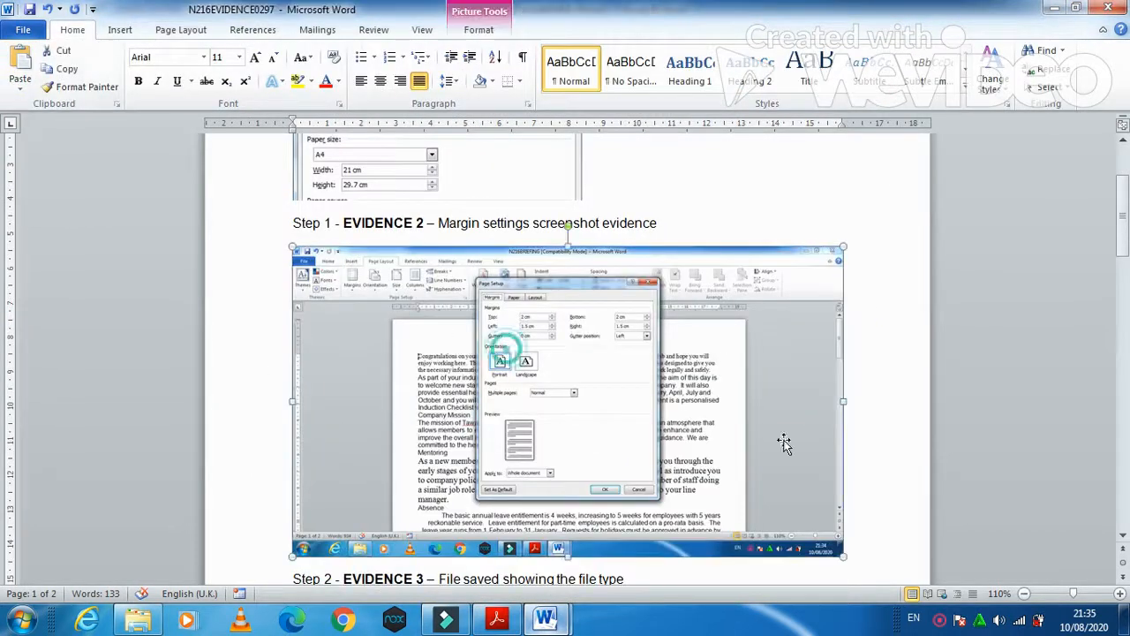
pyautogui.click(483, 30)
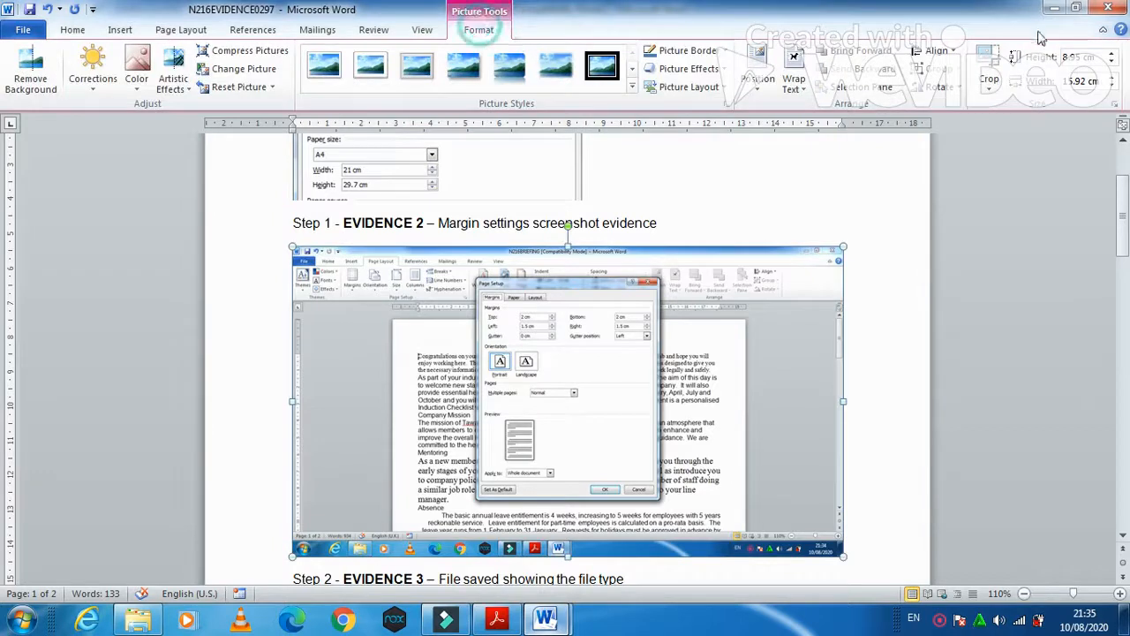
pyautogui.click(989, 64)
pyautogui.moveTo(836, 548)
pyautogui.mouseDown()
pyautogui.moveTo(812, 527)
pyautogui.moveTo(844, 549)
pyautogui.mouseUp()
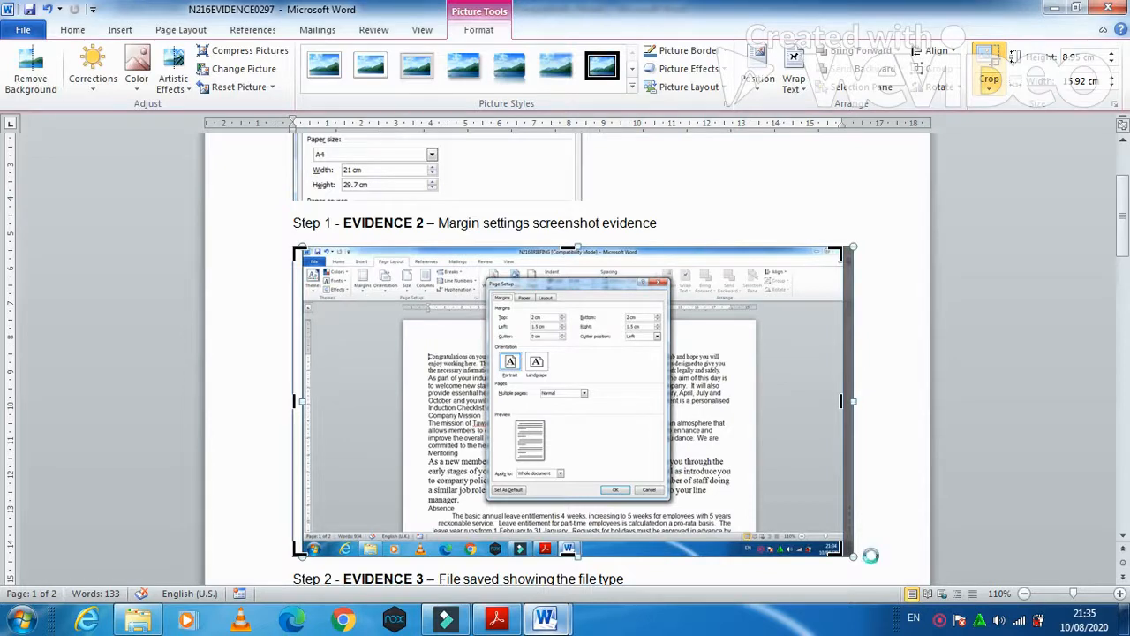
pyautogui.moveTo(841, 549); pyautogui.dragTo(656, 404)
pyautogui.moveTo(296, 251); pyautogui.dragTo(474, 271)
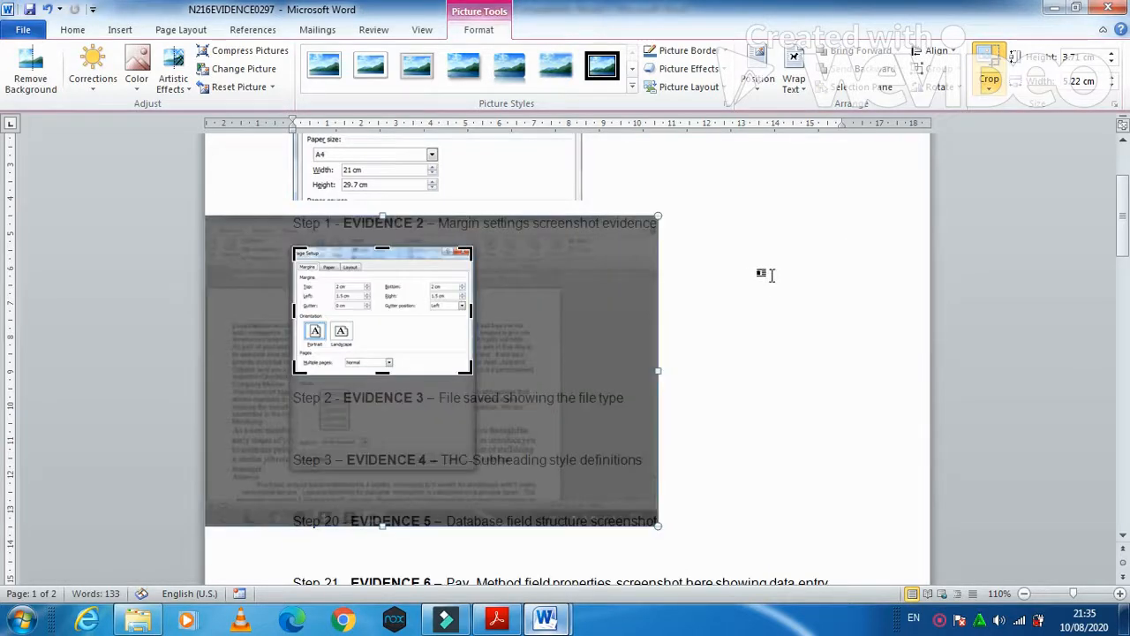
pyautogui.click(771, 274)
pyautogui.click(437, 298)
pyautogui.moveTo(471, 373); pyautogui.dragTo(612, 463)
# - Highlight the file name INDUCTION in question 2 of the exam PDF, then return to N216BRIEFING
pyautogui.click(511, 611)
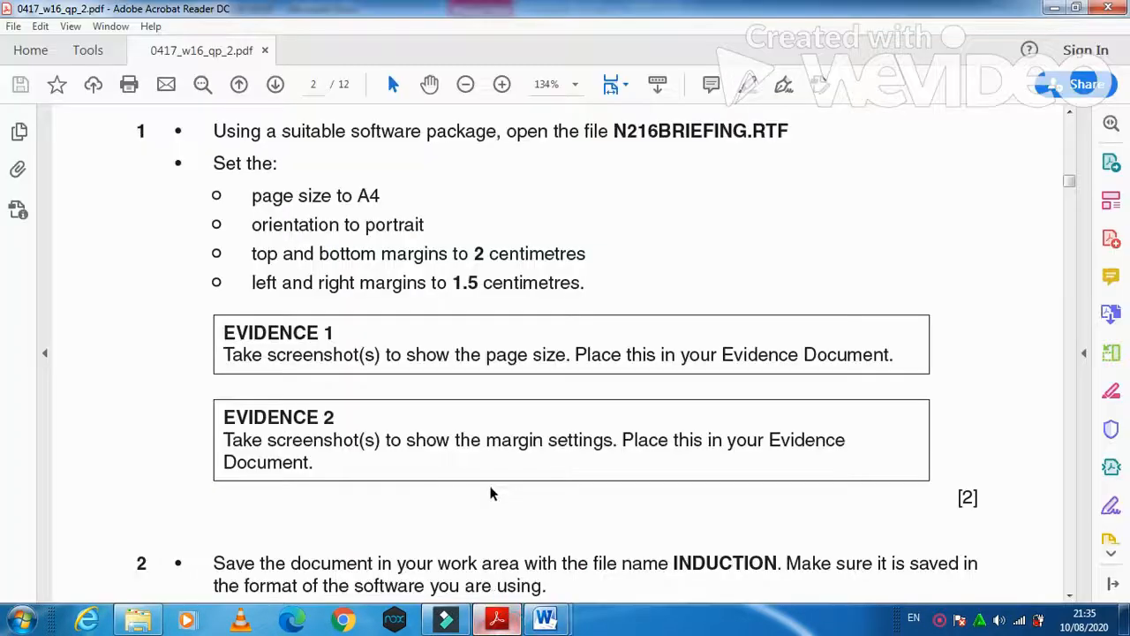
pyautogui.scroll(-5, 491, 492)
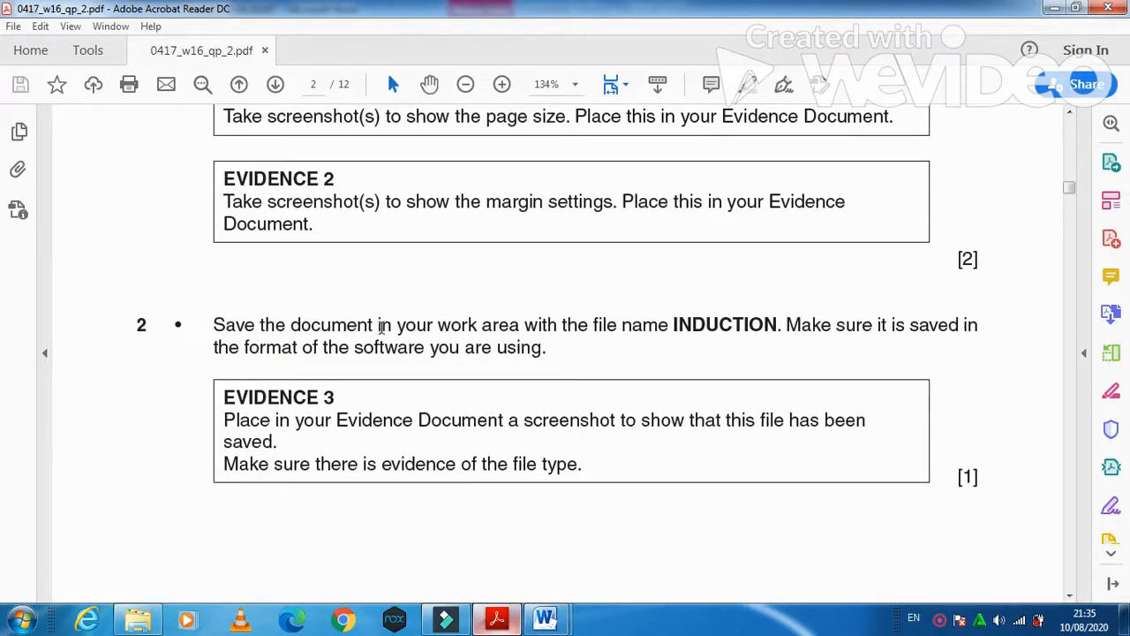
pyautogui.moveTo(674, 323); pyautogui.dragTo(780, 326)
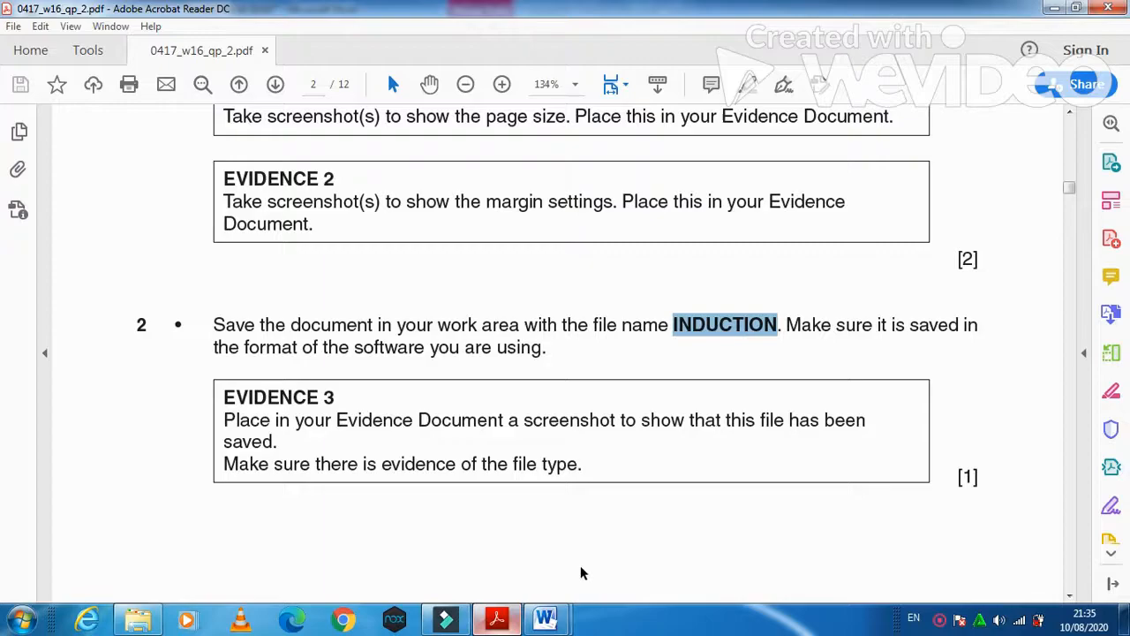
pyautogui.moveTo(545, 618)
pyautogui.click(640, 537)
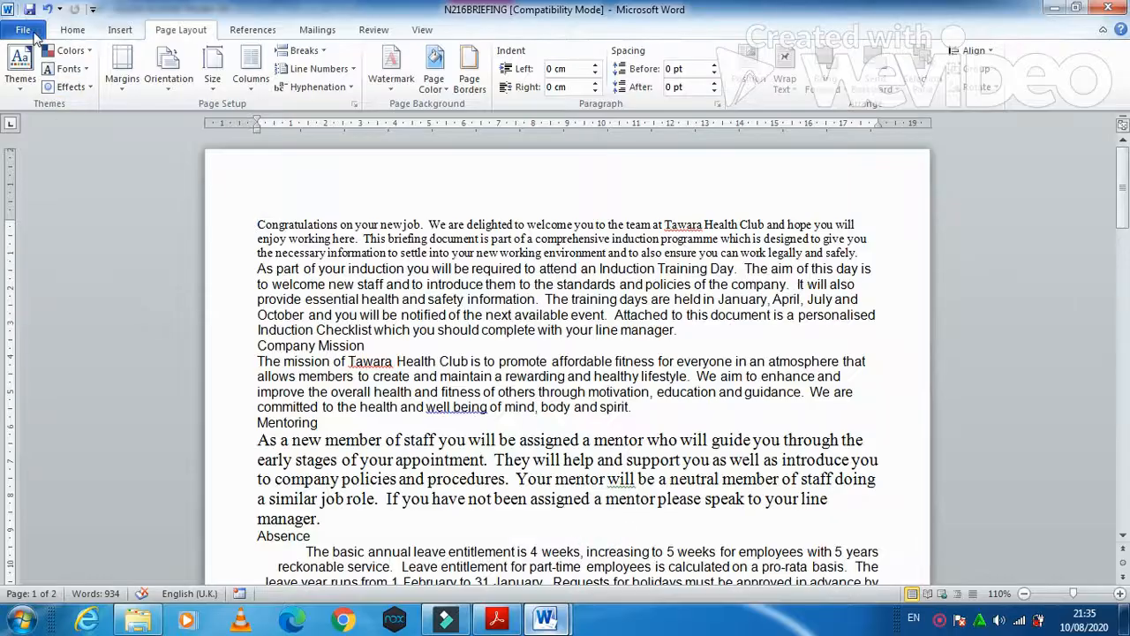
# - Save the briefing as Word Document 'INDUCTION' in the Desktop's P2 2016 OCT folder
pyautogui.click(24, 30)
pyautogui.click(35, 79)
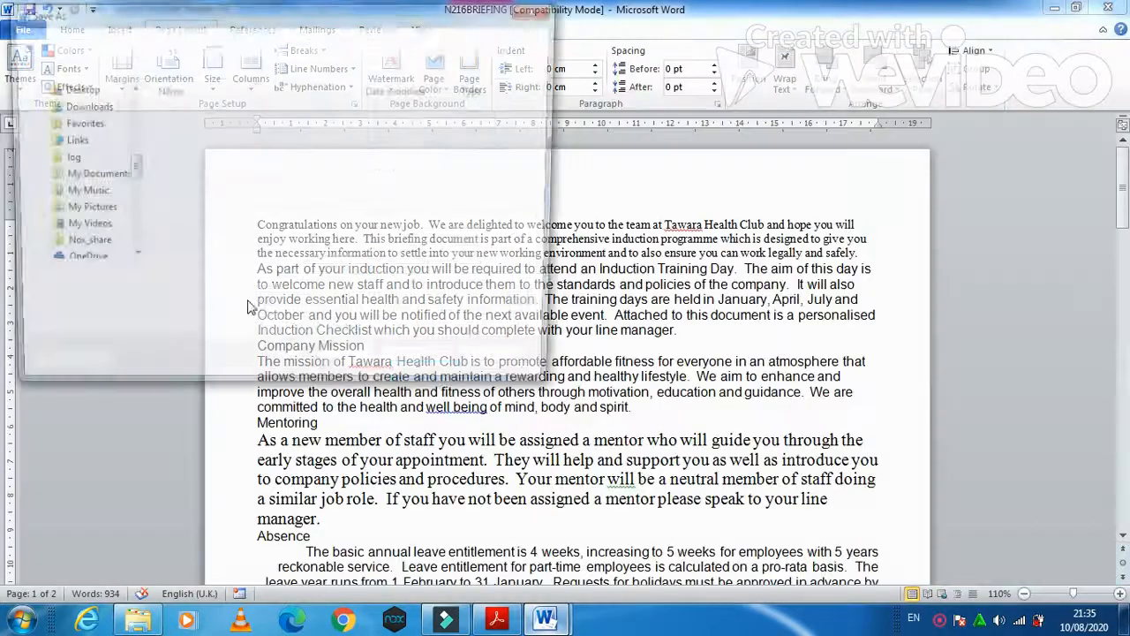
pyautogui.write('INDUCTION')
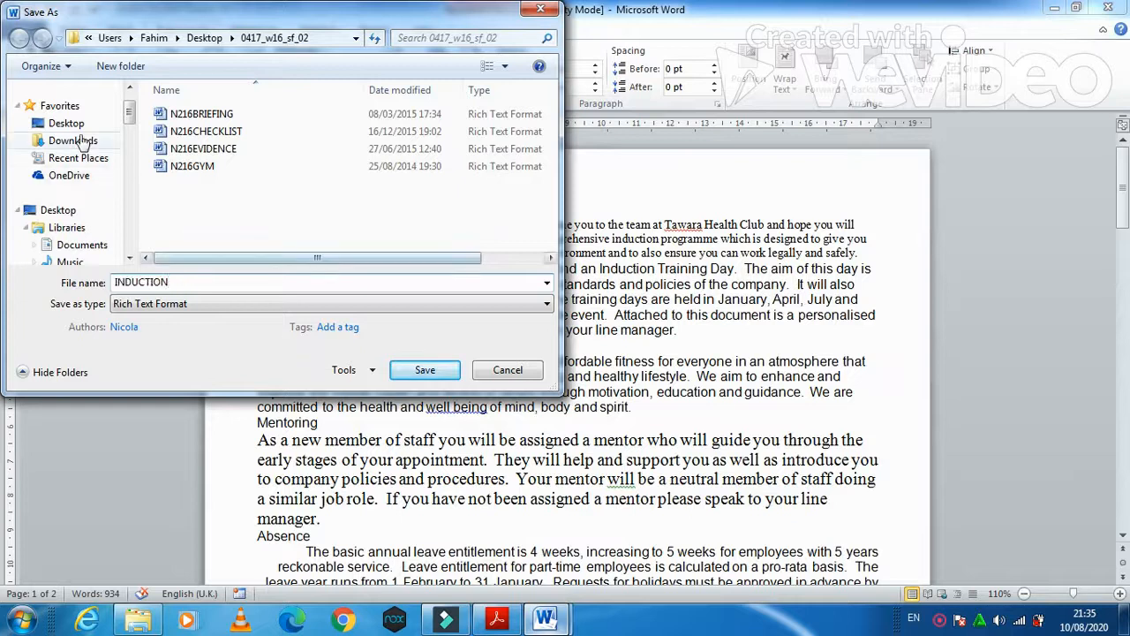
pyautogui.click(66, 123)
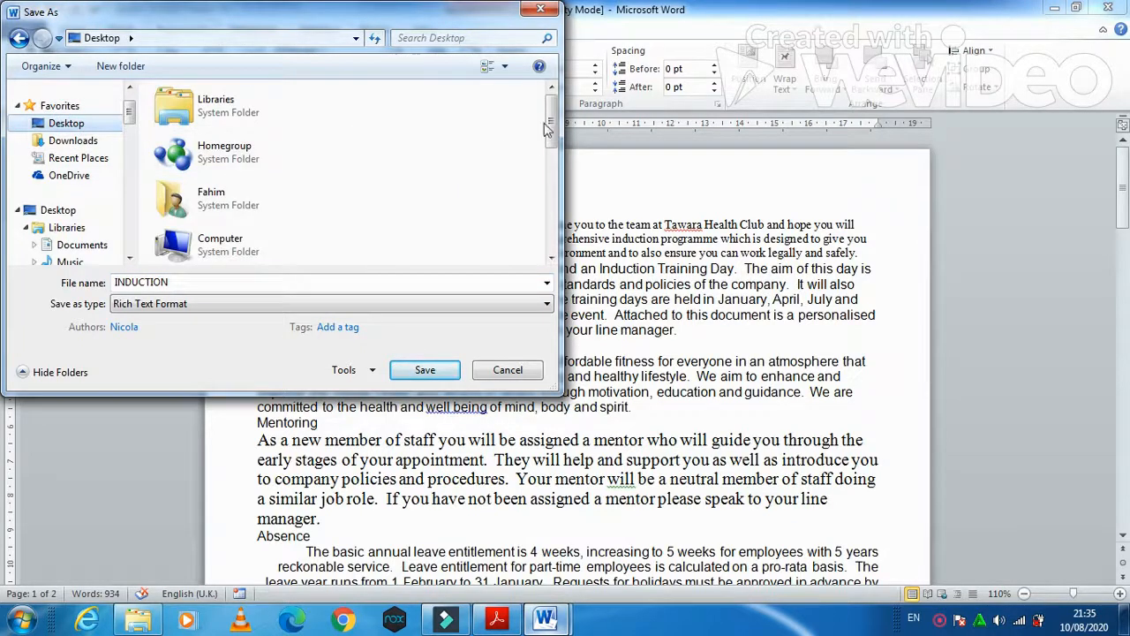
pyautogui.scroll(-5, 548, 124)
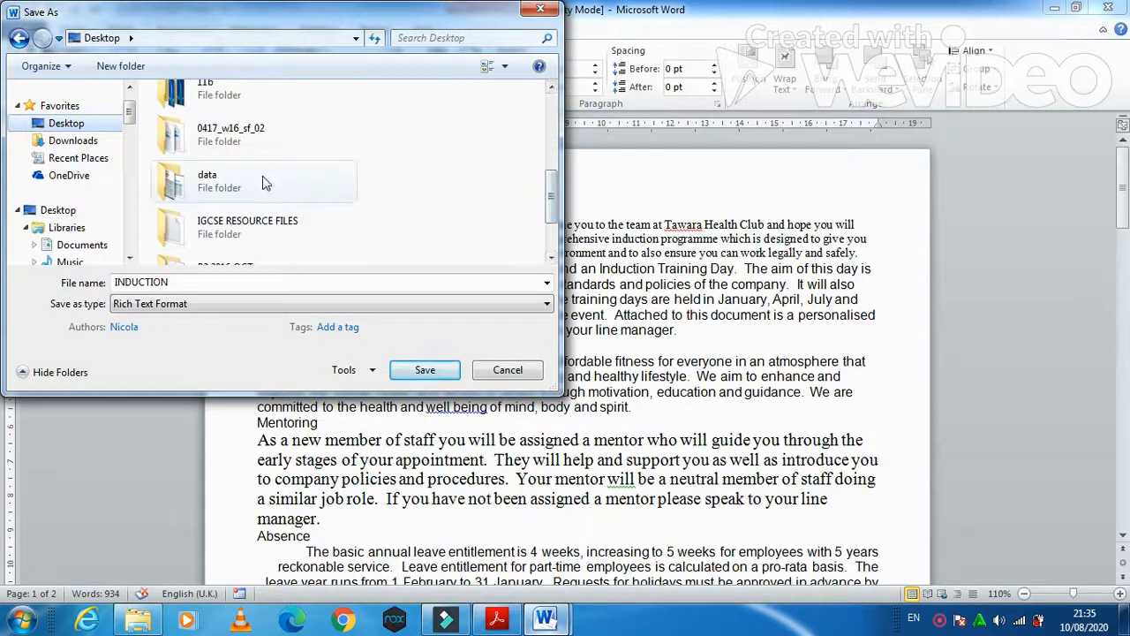
pyautogui.scroll(-3, 263, 183)
pyautogui.click(248, 225)
pyautogui.scroll(-2, 243, 221)
pyautogui.click(235, 206)
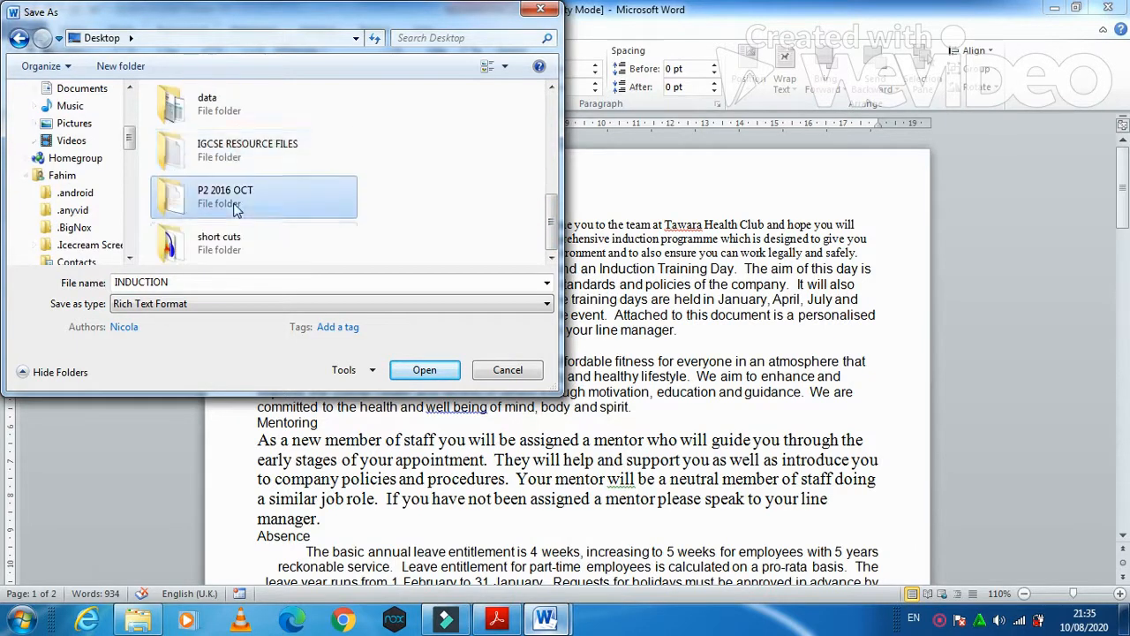
pyautogui.doubleClick(235, 207)
pyautogui.click(278, 303)
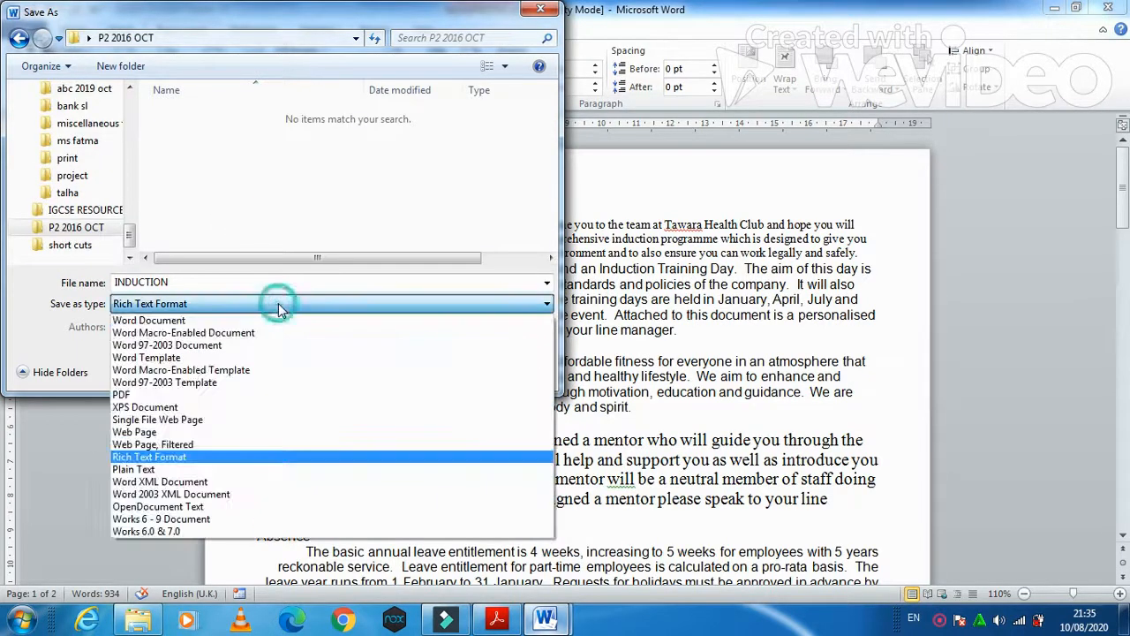
pyautogui.click(246, 320)
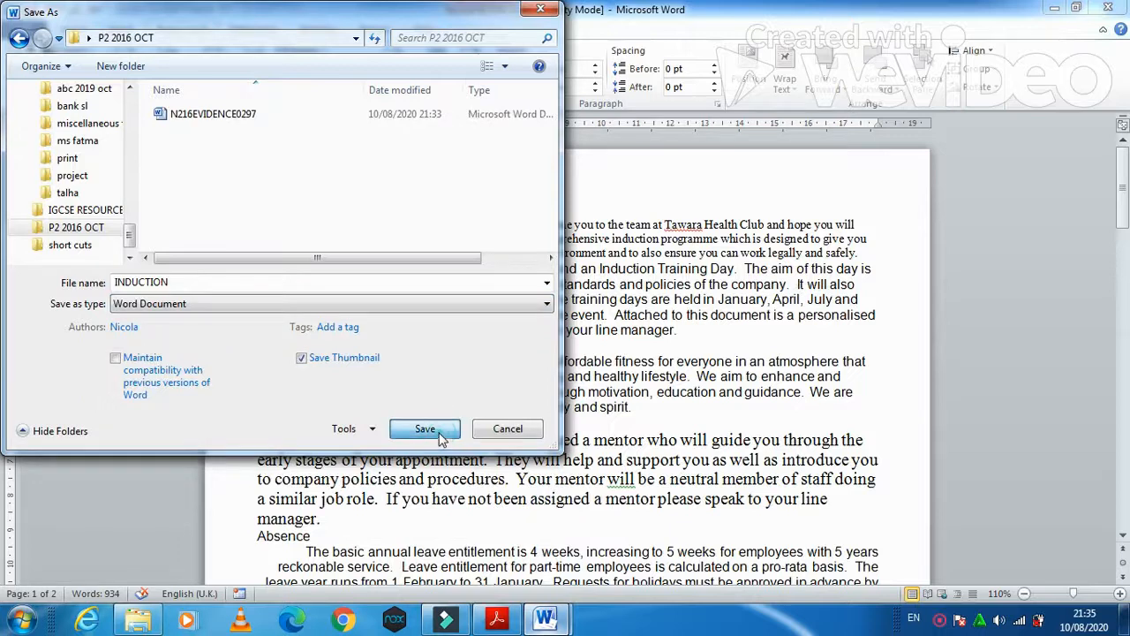
pyautogui.click(439, 434)
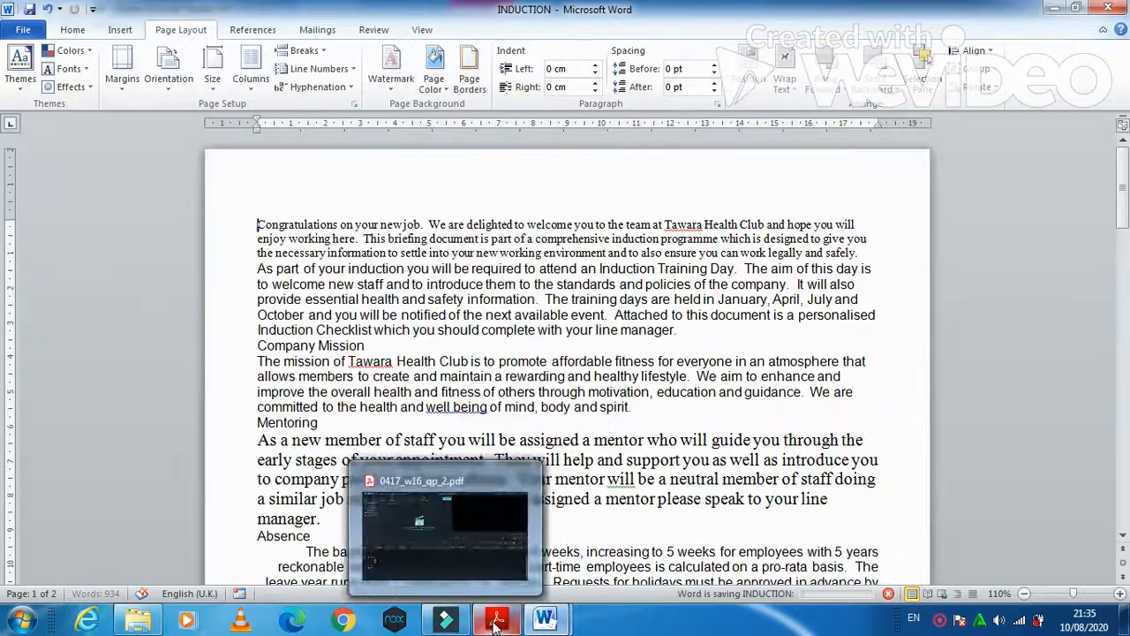
# - Read the exam paper's Evidence 3 instructions, then bring File Explorer forward
pyautogui.click(496, 619)
pyautogui.scroll(-2, 479, 395)
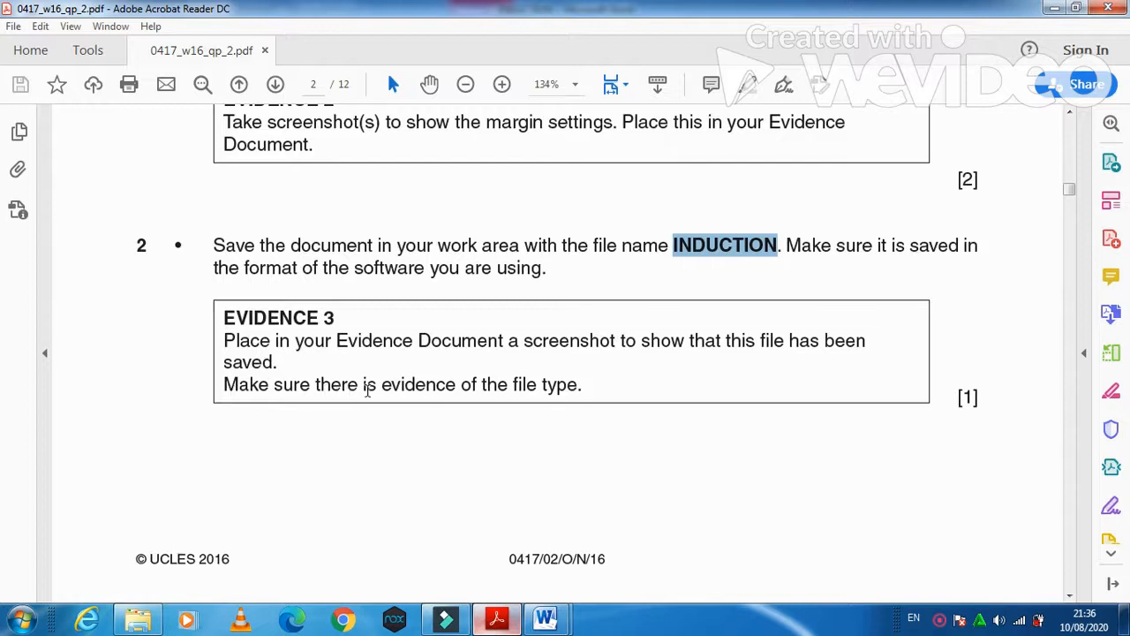
pyautogui.click(134, 620)
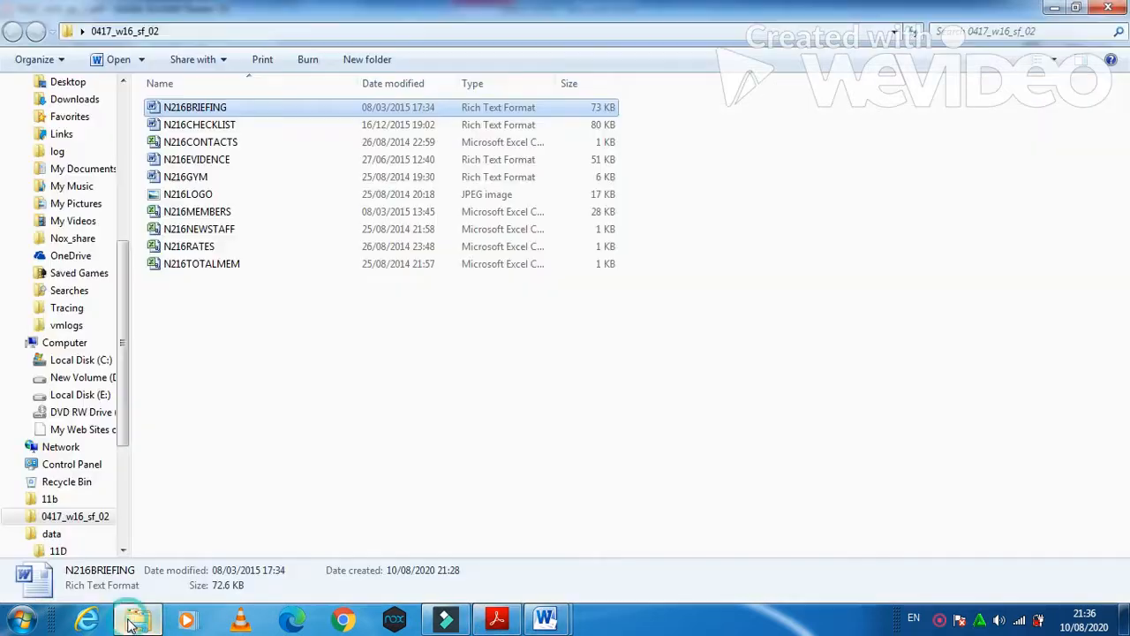
# - Confirm INDUCTION in Desktop > P2 2016 OCT is a Microsoft Word Document, then return to N216EVIDENCE0297
pyautogui.click(72, 81)
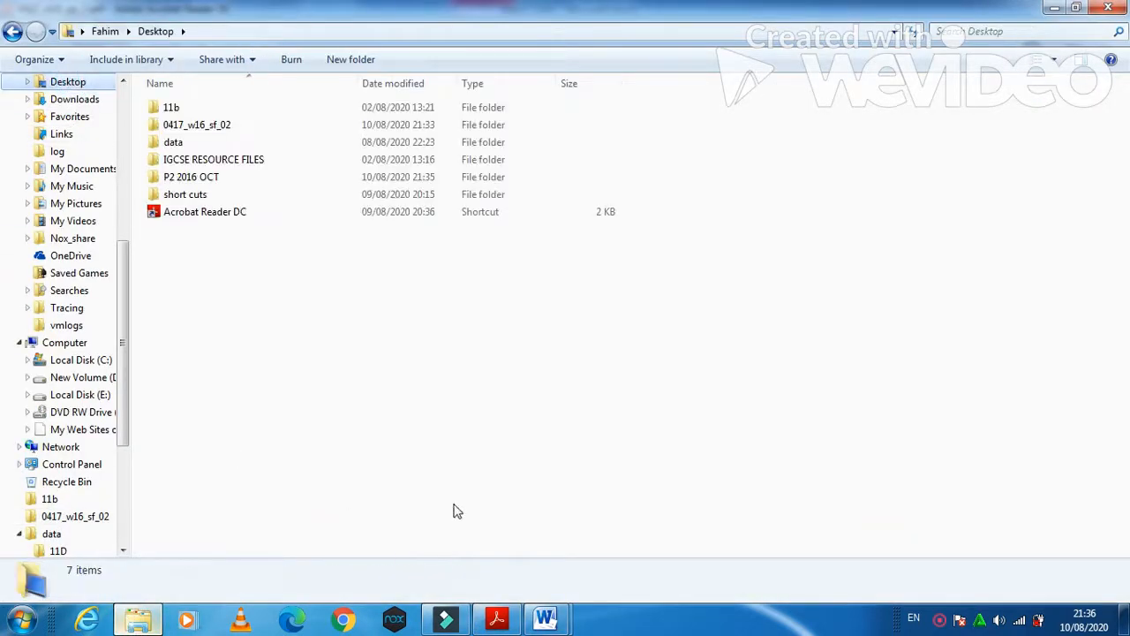
pyautogui.click(181, 177)
pyautogui.doubleClick(181, 177)
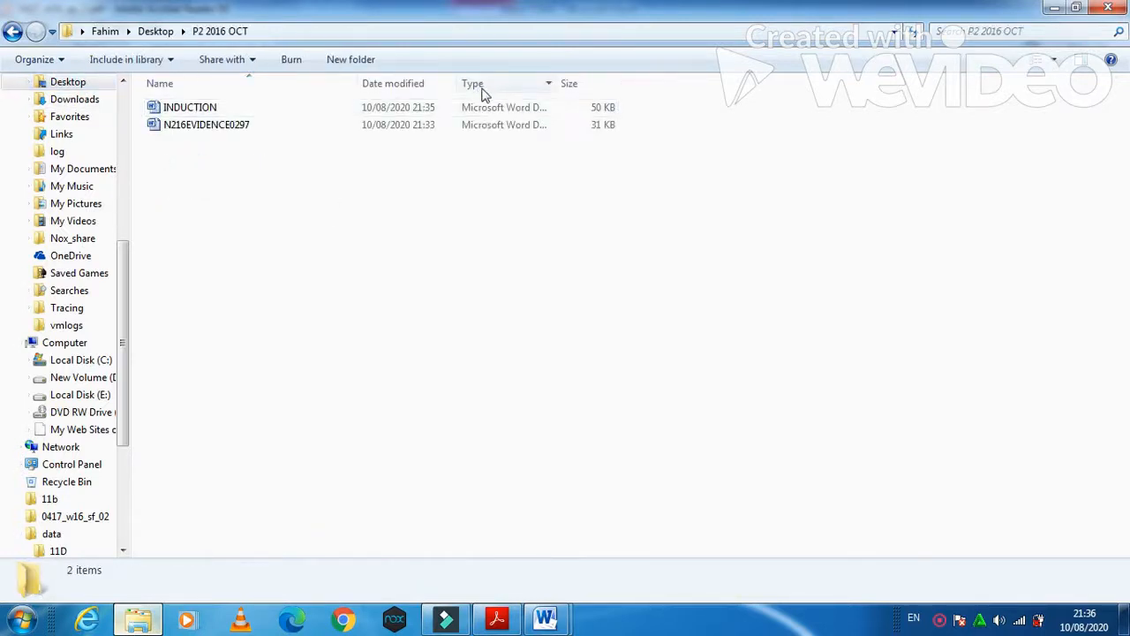
pyautogui.click(182, 108)
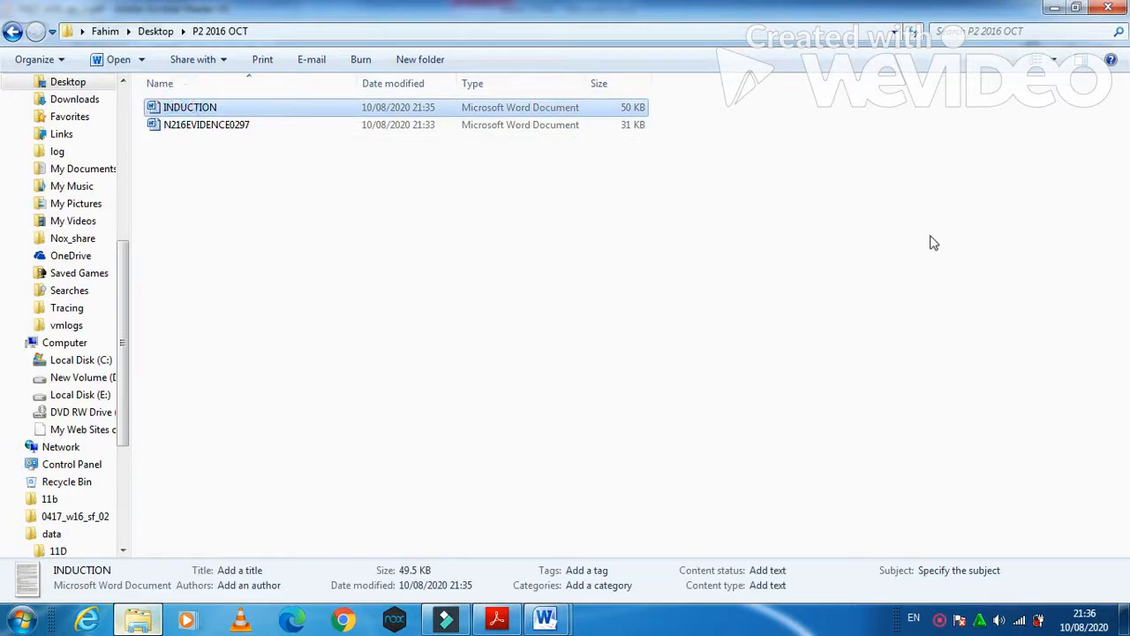
pyautogui.moveTo(545, 618)
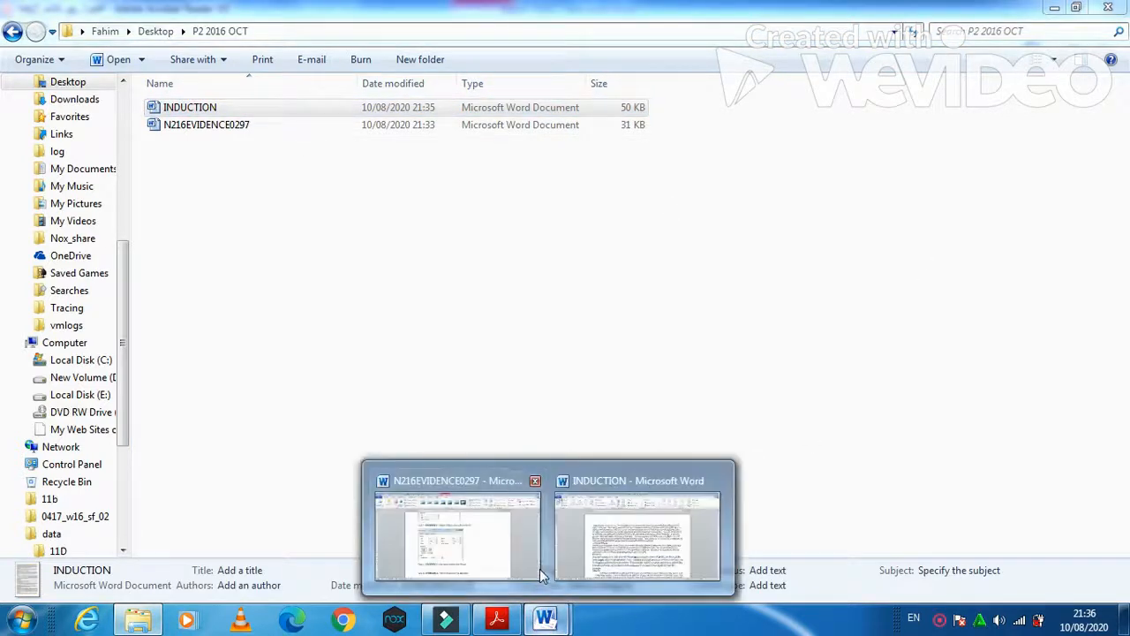
pyautogui.click(534, 563)
# - Paste the folder screenshot below the Step 2 line and crop it to the file list
pyautogui.click(451, 508)
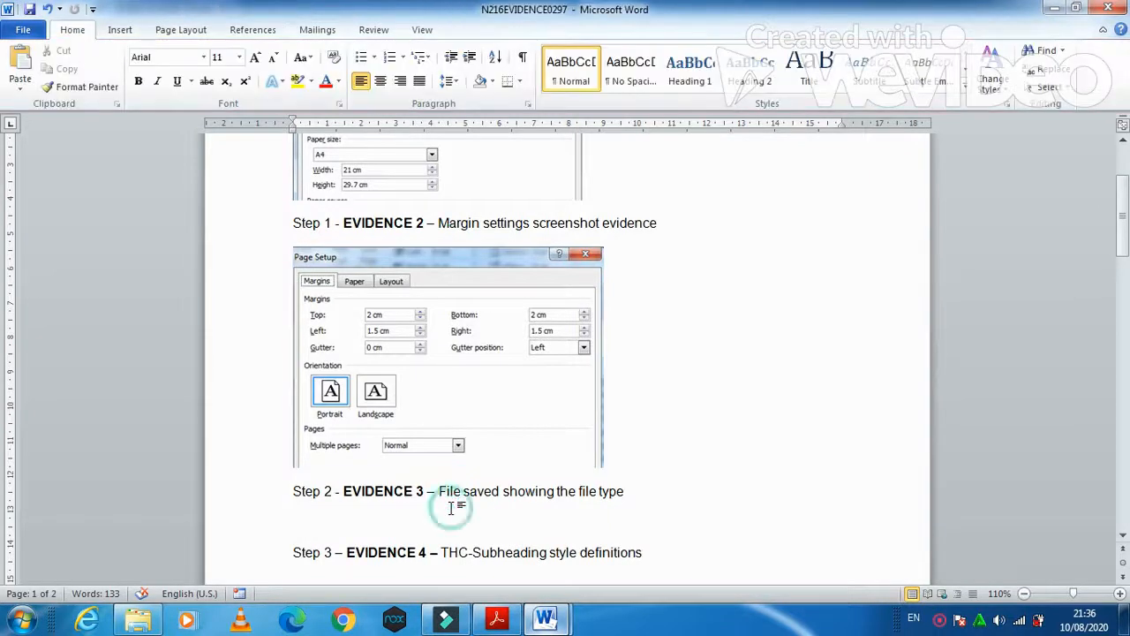
pyautogui.hotkey('ctrl', 'v')
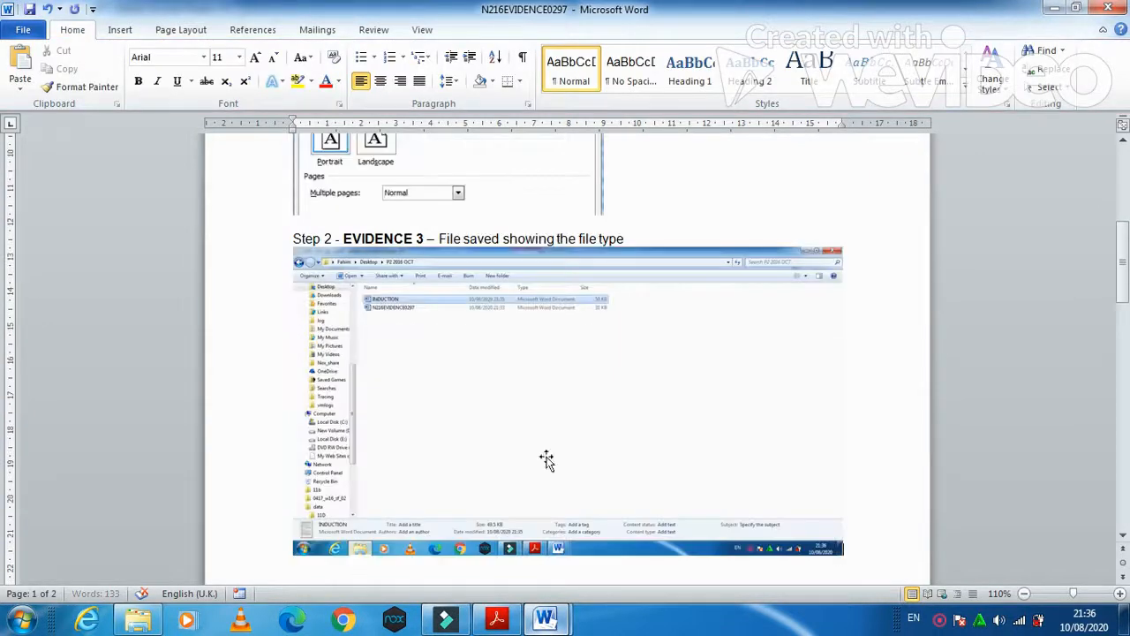
pyautogui.click(603, 389)
pyautogui.click(480, 29)
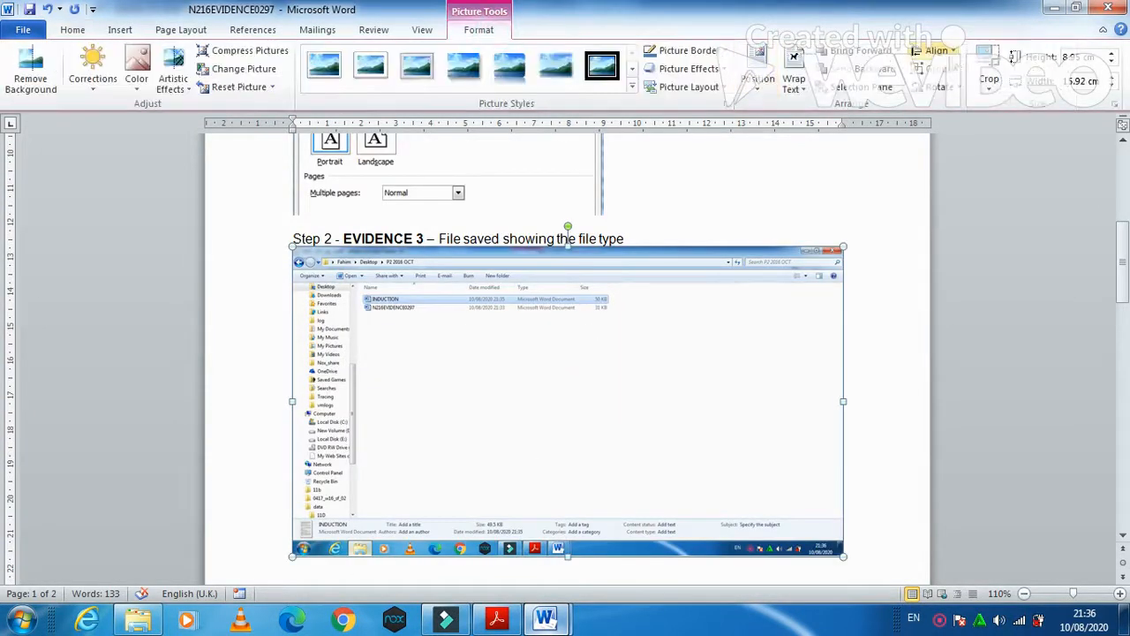
pyautogui.click(989, 66)
pyautogui.moveTo(835, 549); pyautogui.dragTo(615, 323)
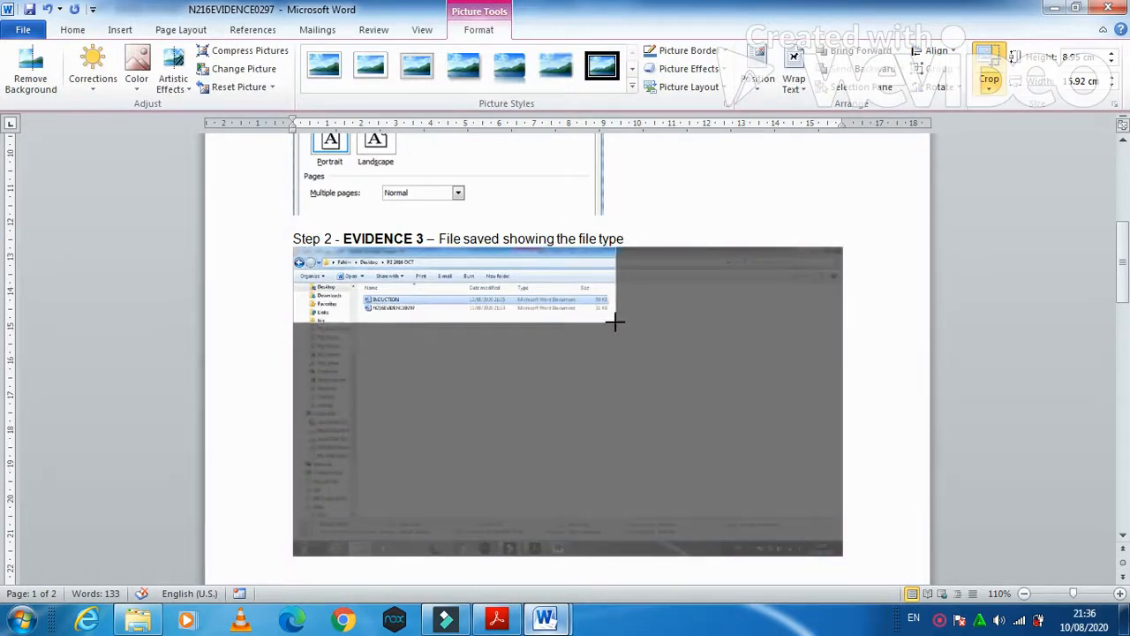
pyautogui.click(877, 288)
# - Enlarge the cropped screenshot across the page width
pyautogui.doubleClick(605, 291)
pyautogui.moveTo(614, 324); pyautogui.dragTo(757, 374)
pyautogui.click(496, 618)
# - Scroll the exam paper to the House style specifications table and select THC-Header_footer
pyautogui.scroll(-5, 521, 464)
pyautogui.scroll(-4, 530, 448)
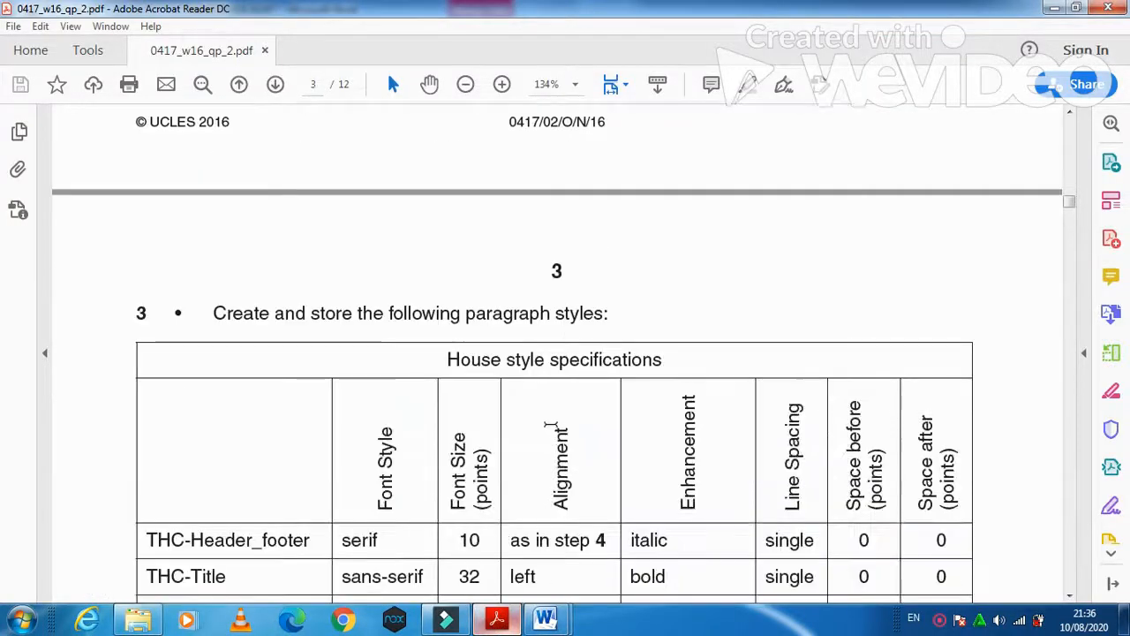
pyautogui.scroll(-2, 557, 263)
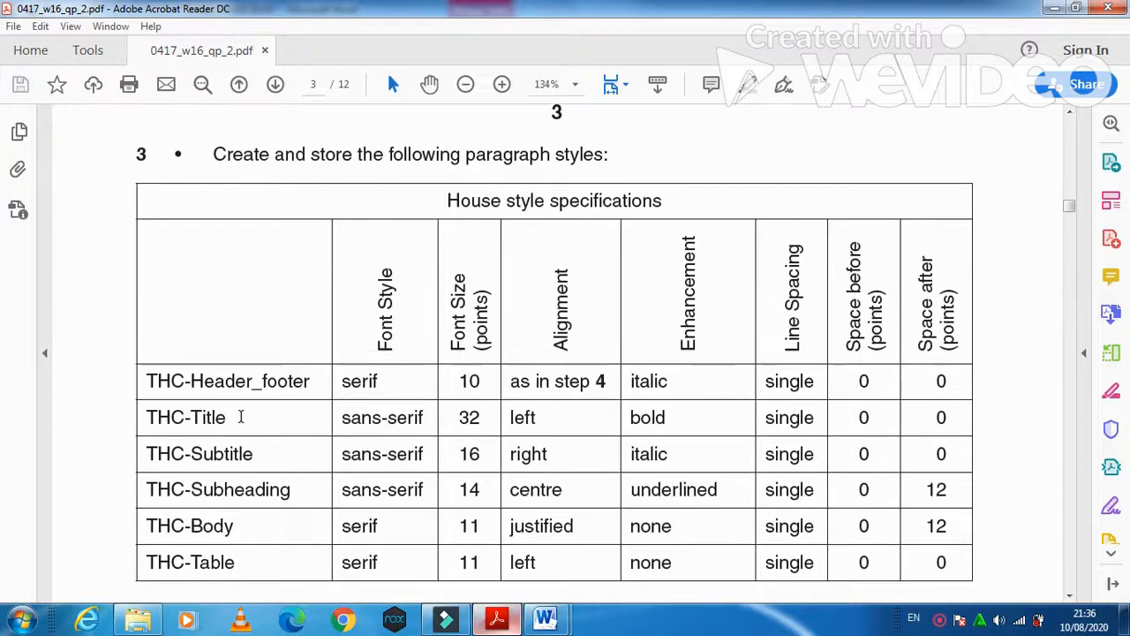
pyautogui.moveTo(311, 381); pyautogui.dragTo(139, 373)
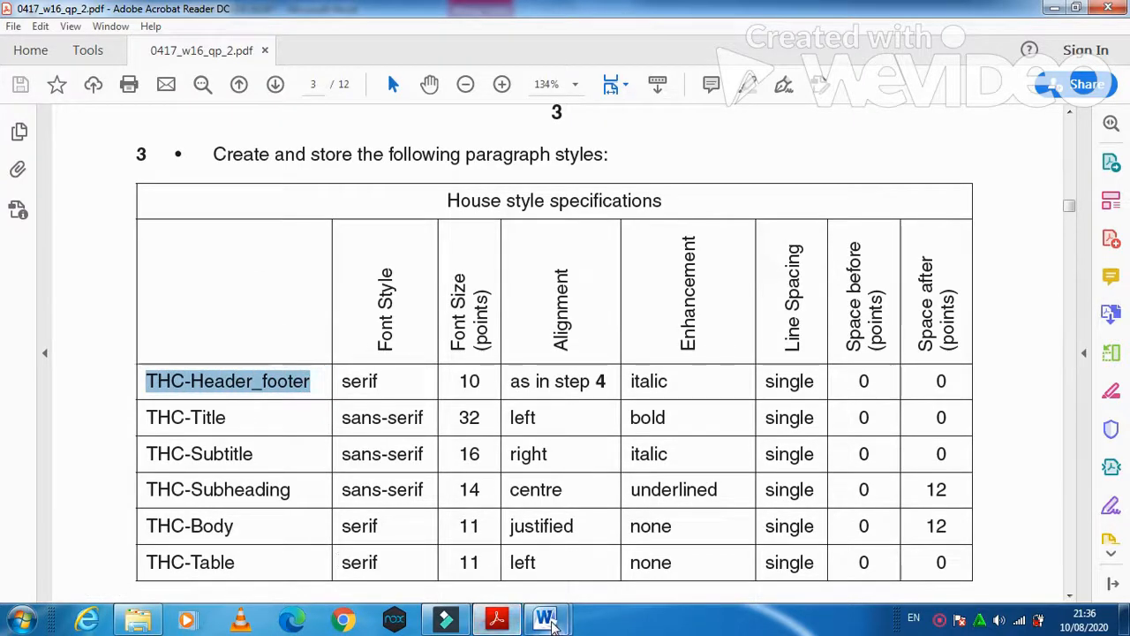
# - In the INDUCTION document, start a new quick style named THC-Header_footer and open its full settings
pyautogui.moveTo(549, 623)
pyautogui.click(607, 516)
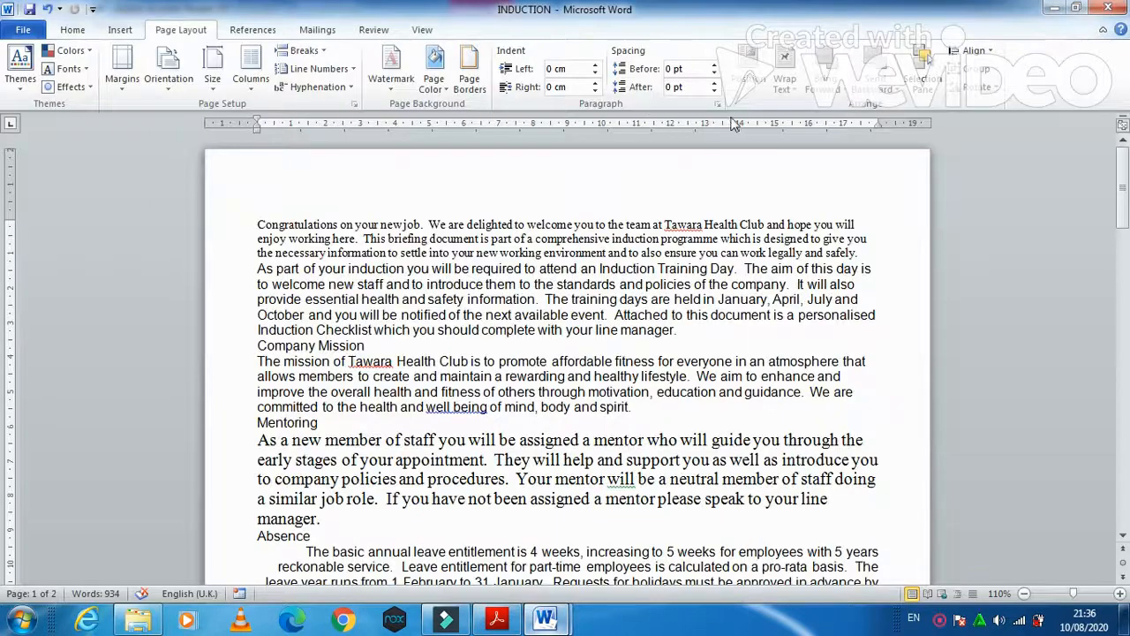
pyautogui.click(73, 30)
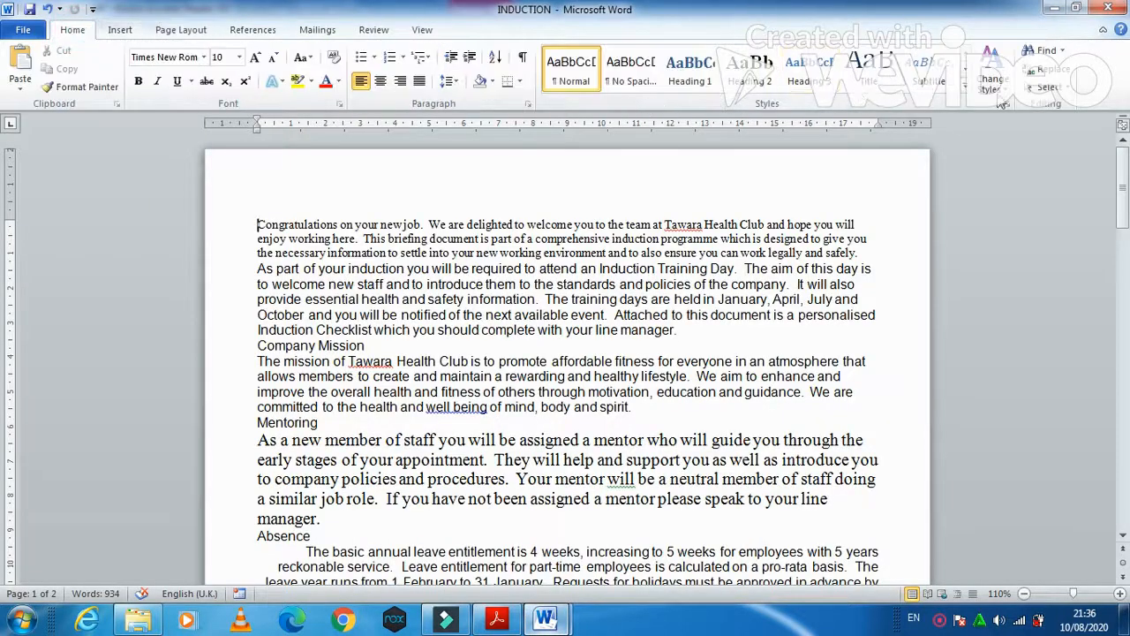
pyautogui.click(964, 89)
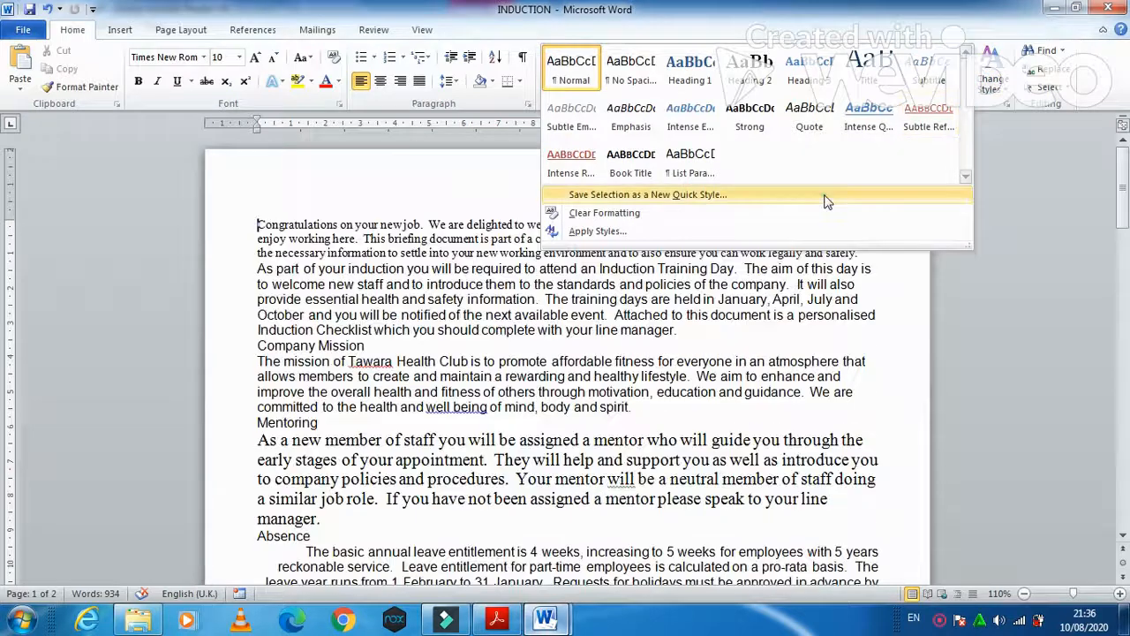
pyautogui.click(795, 193)
pyautogui.write('THC-Header_footer')
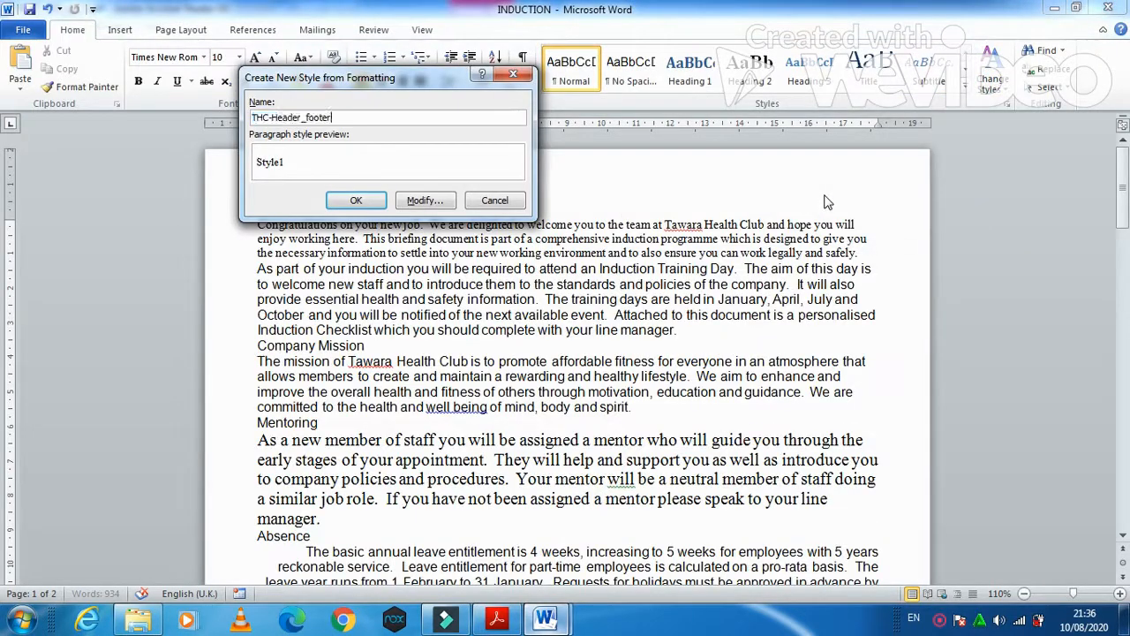
pyautogui.click(426, 201)
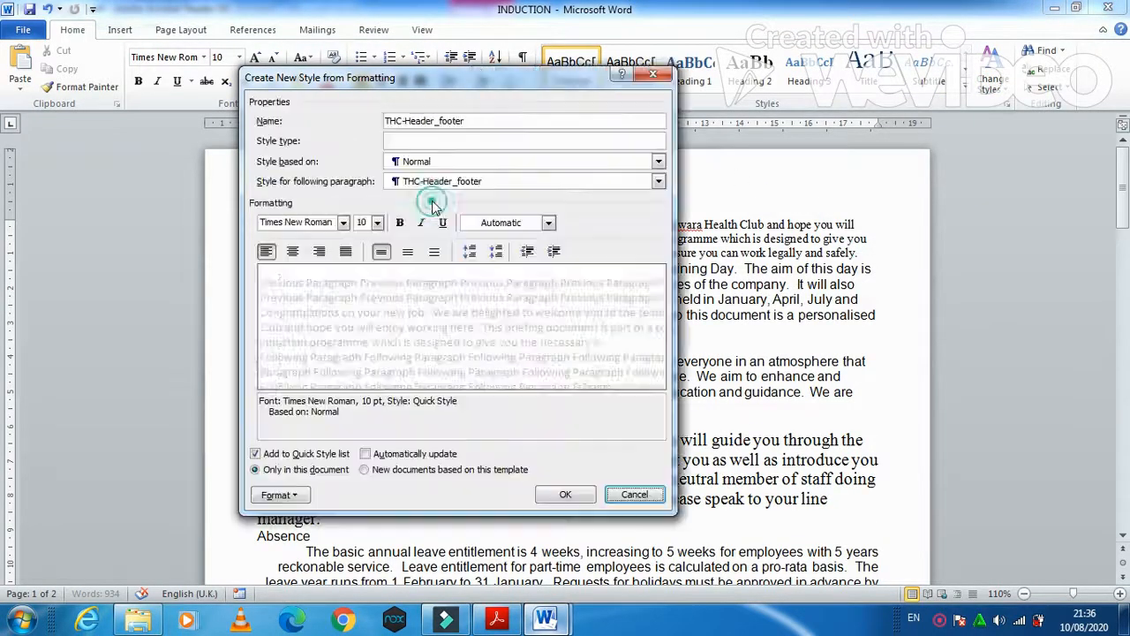
pyautogui.hotkey('alt', 'Tab')
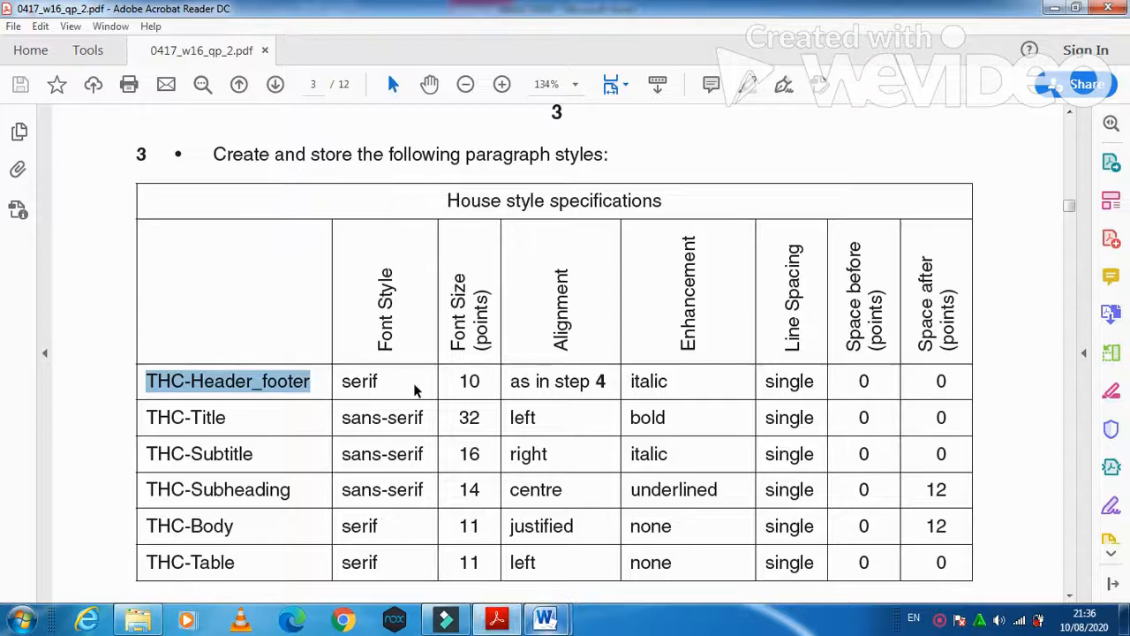
pyautogui.hotkey('alt', 'Tab')
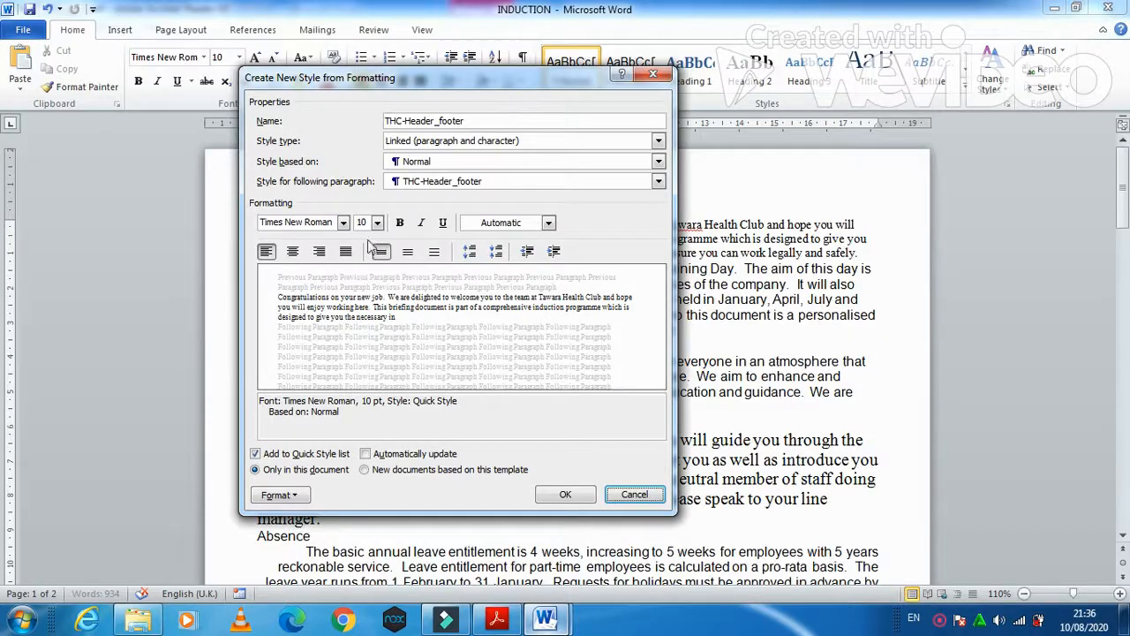
# - Set the style's font to Times New Roman 10 pt italic, checking the spec table
pyautogui.click(343, 224)
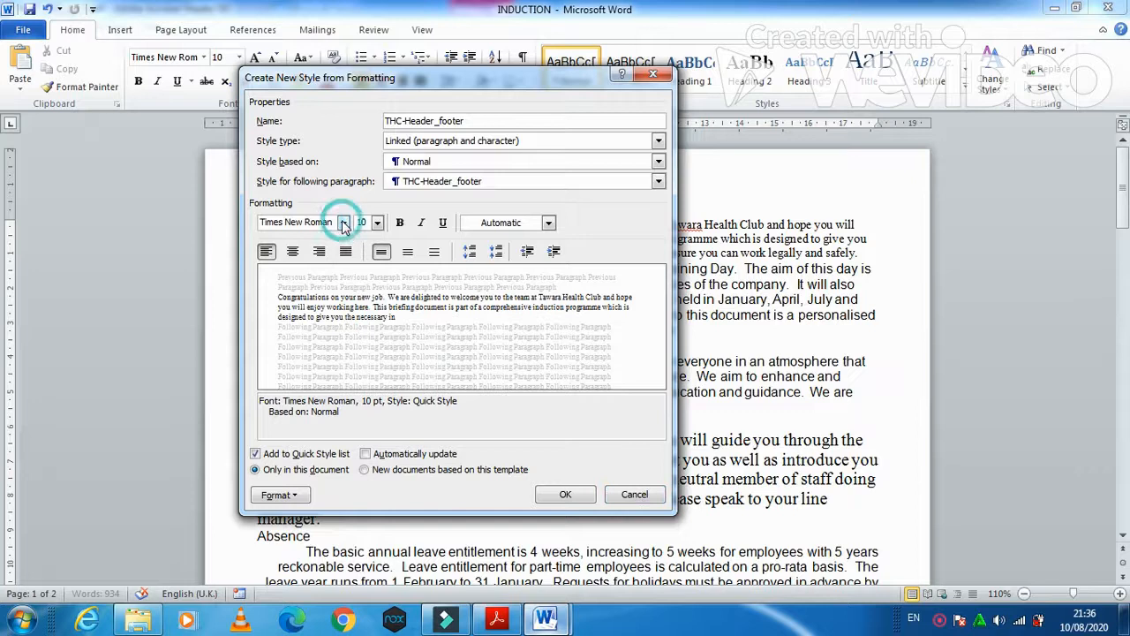
pyautogui.click(320, 332)
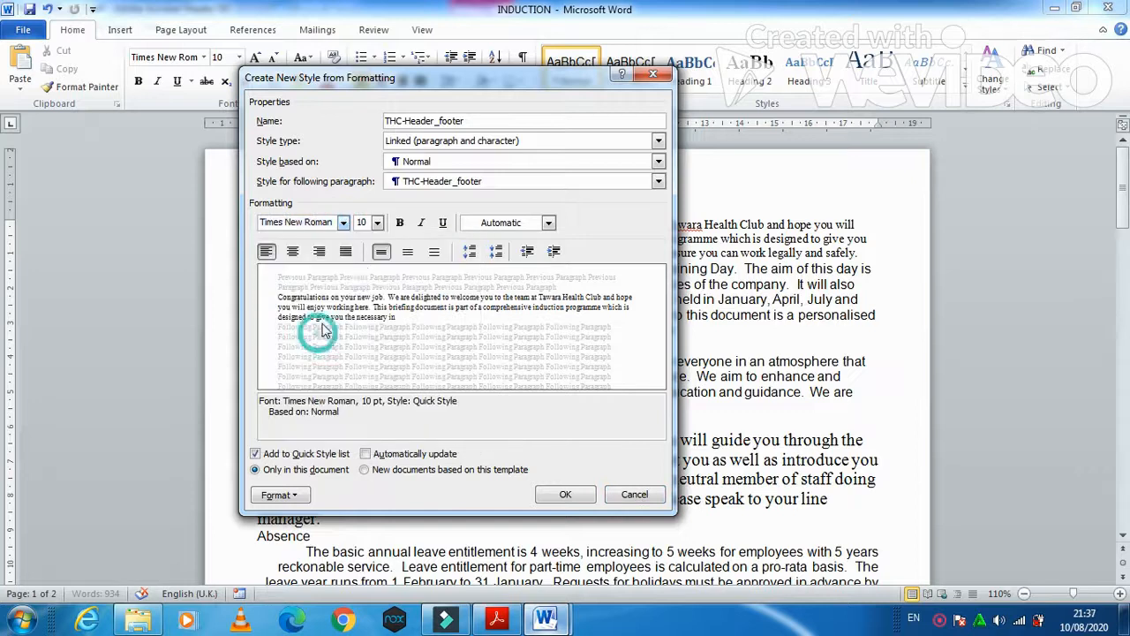
pyautogui.hotkey('alt', 'Tab')
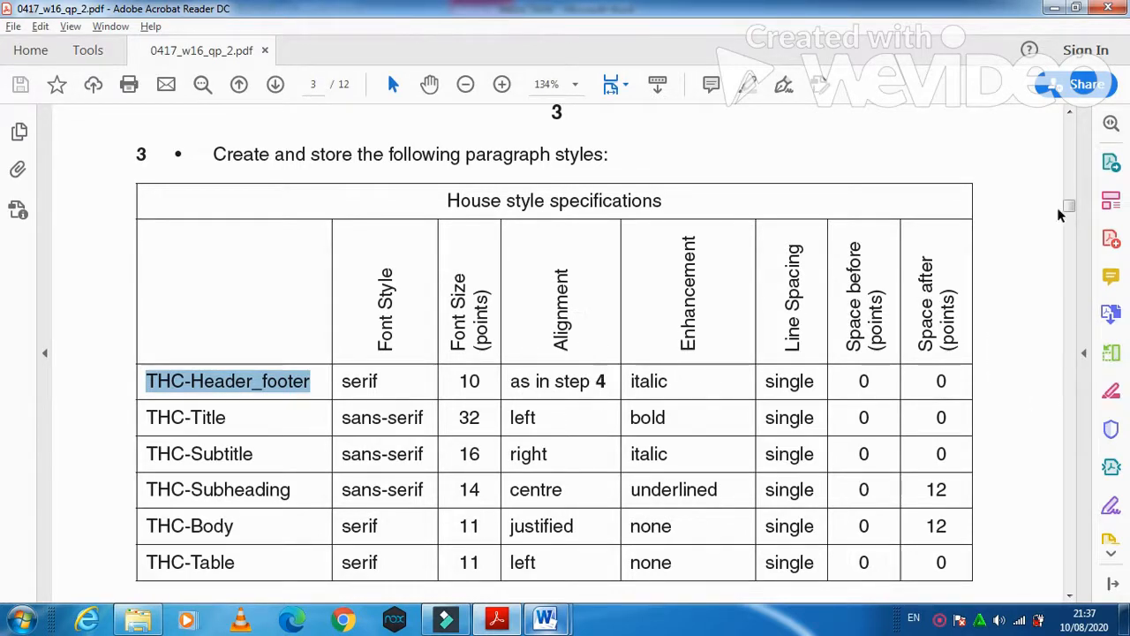
pyautogui.scroll(-6, 527, 470)
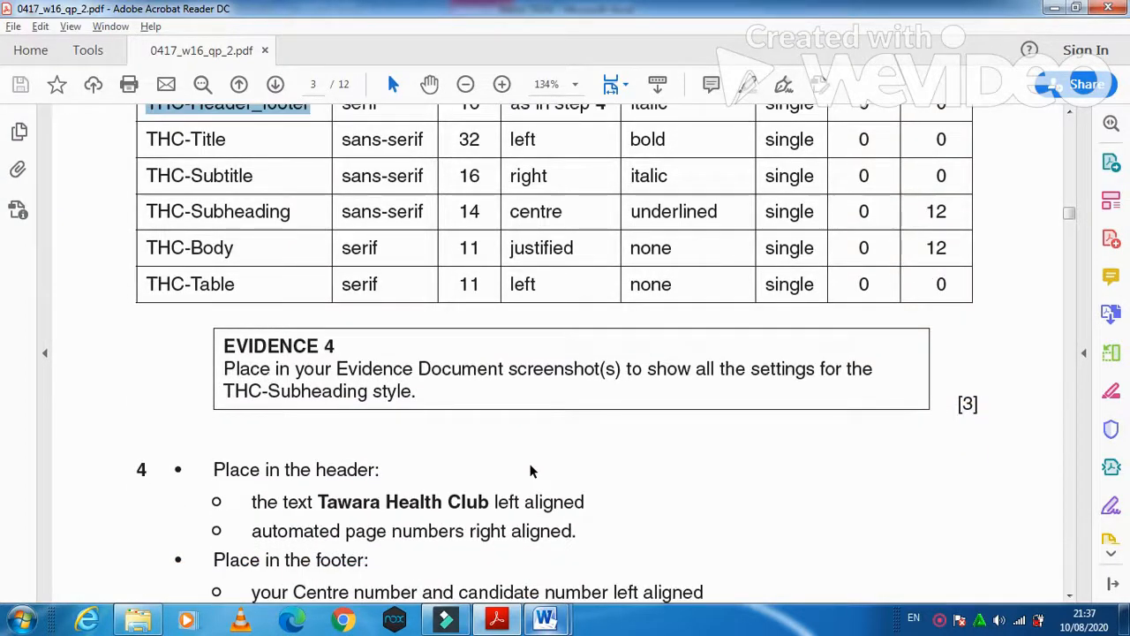
pyautogui.scroll(-2, 530, 468)
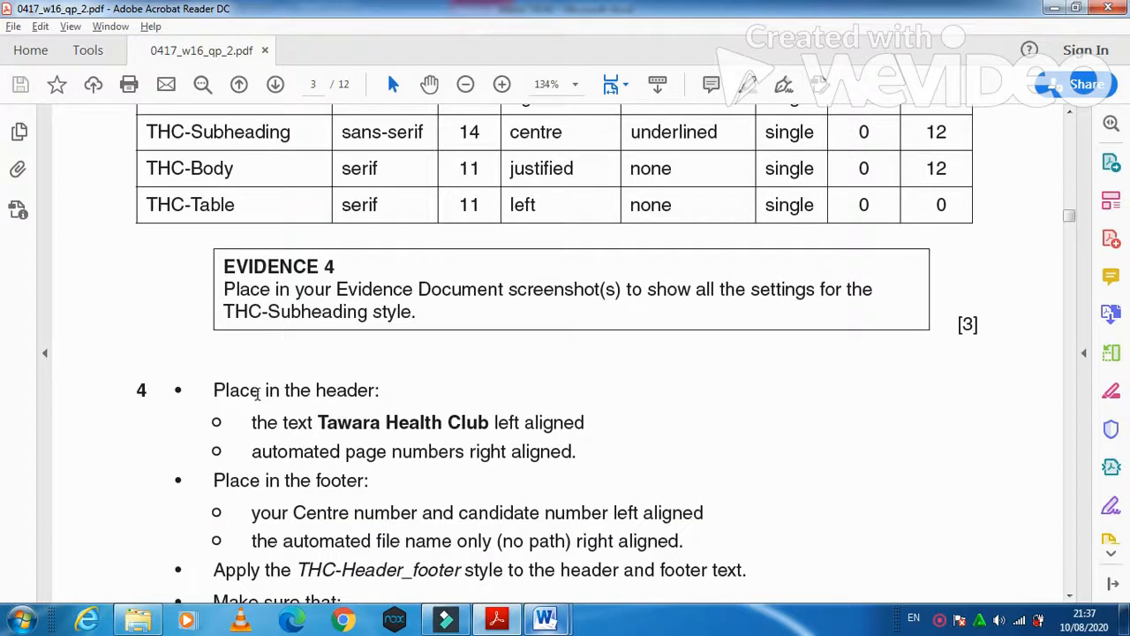
pyautogui.scroll(5, 588, 530)
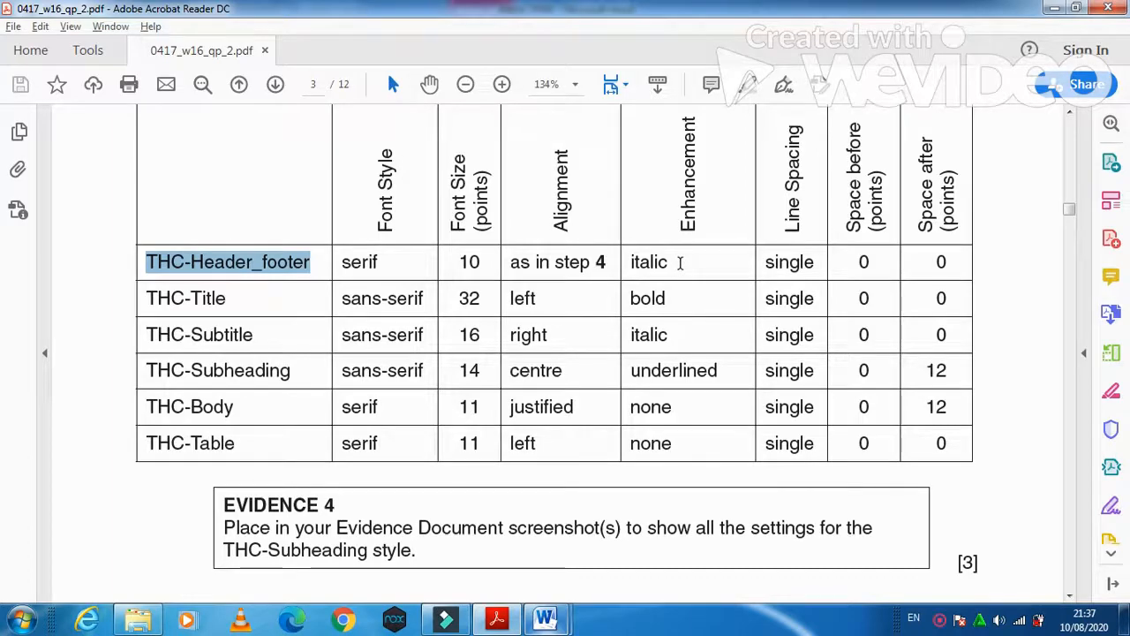
pyautogui.hotkey('alt', 'Tab')
pyautogui.click(422, 223)
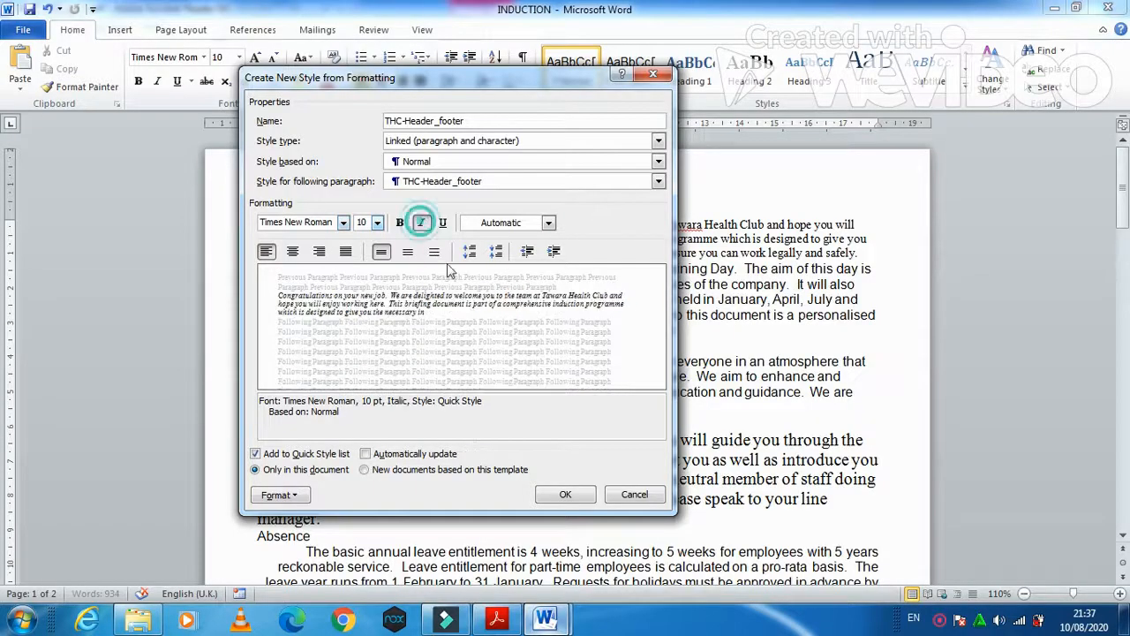
pyautogui.hotkey('alt', 'Tab')
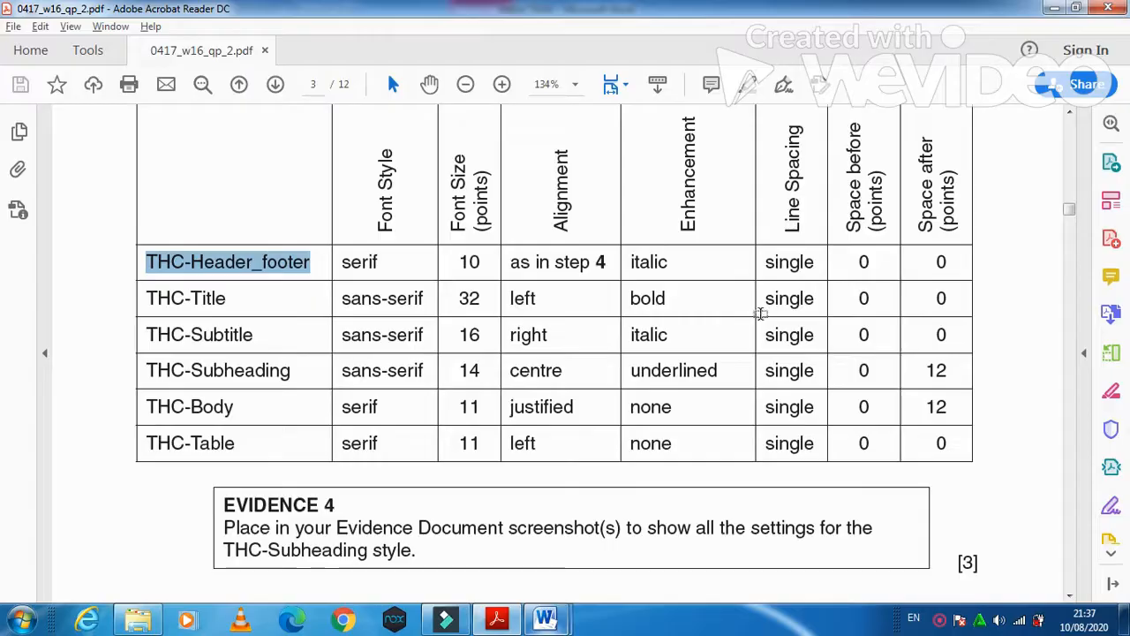
pyautogui.hotkey('alt', 'Tab')
# - Keep left alignment and single spacing, then save THC-Header_footer and apply it to the opening paragraph
pyautogui.click(291, 495)
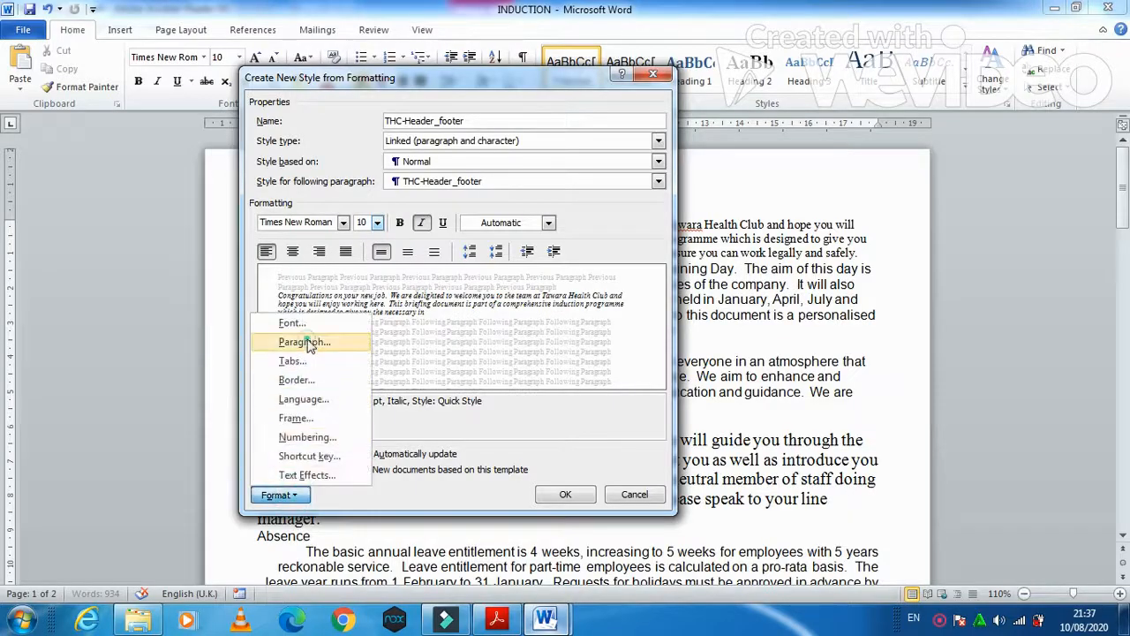
pyautogui.click(303, 341)
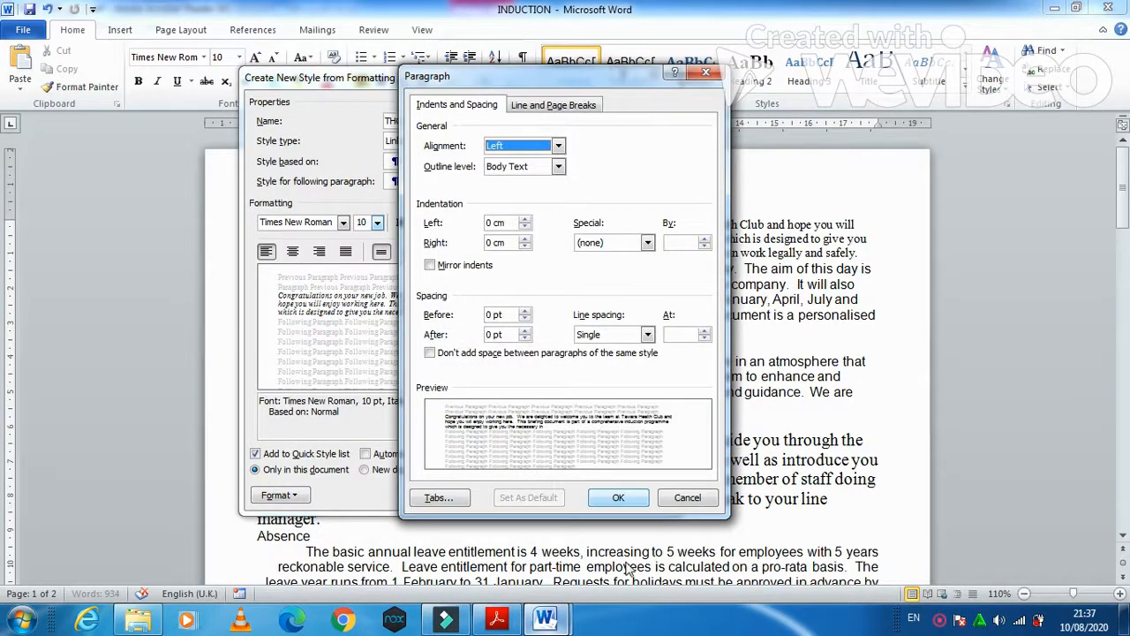
pyautogui.click(621, 499)
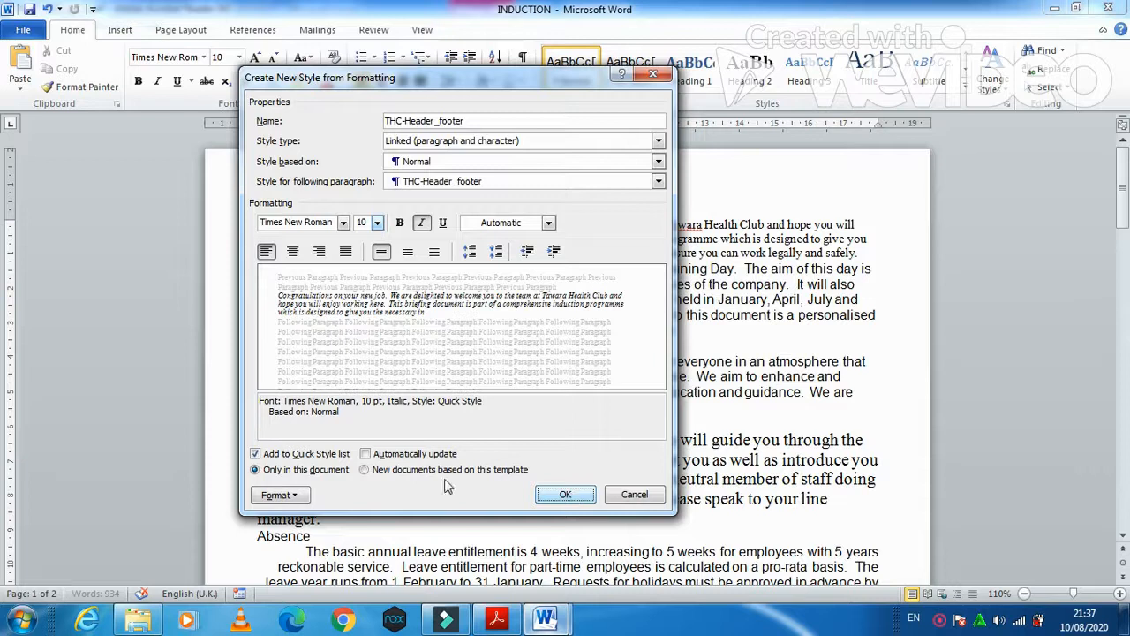
pyautogui.click(279, 494)
pyautogui.click(326, 342)
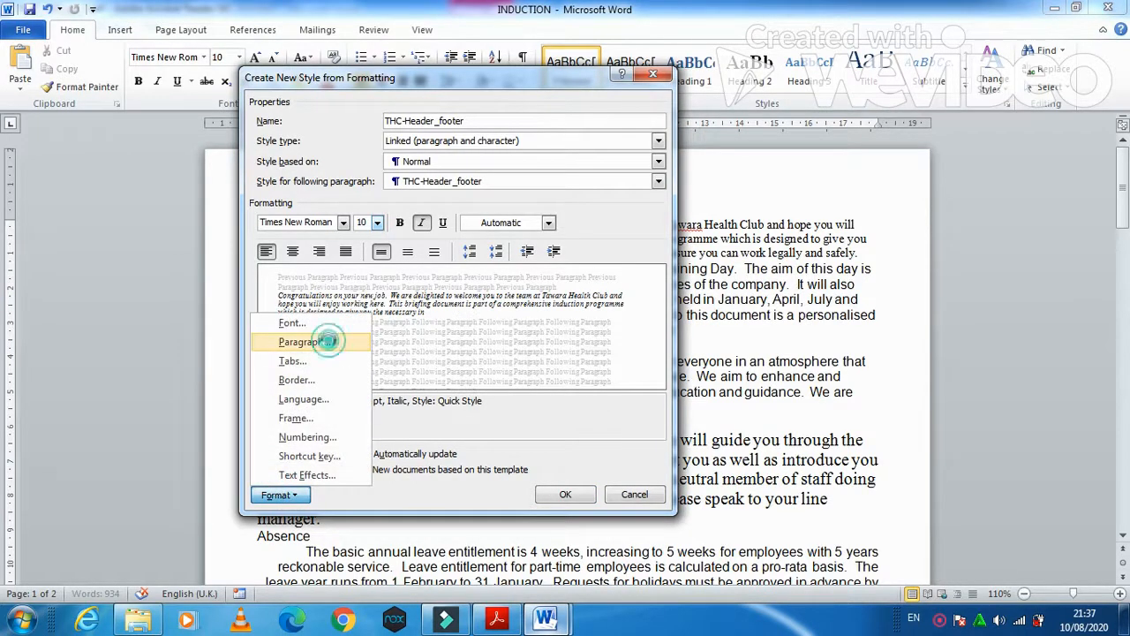
pyautogui.click(559, 146)
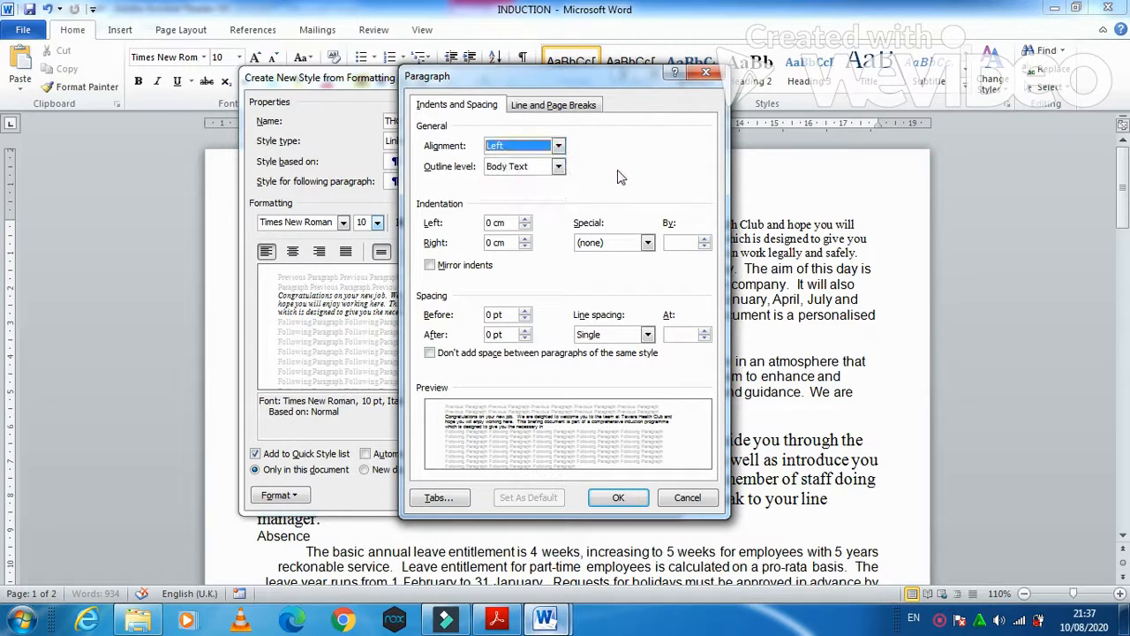
pyautogui.click(647, 504)
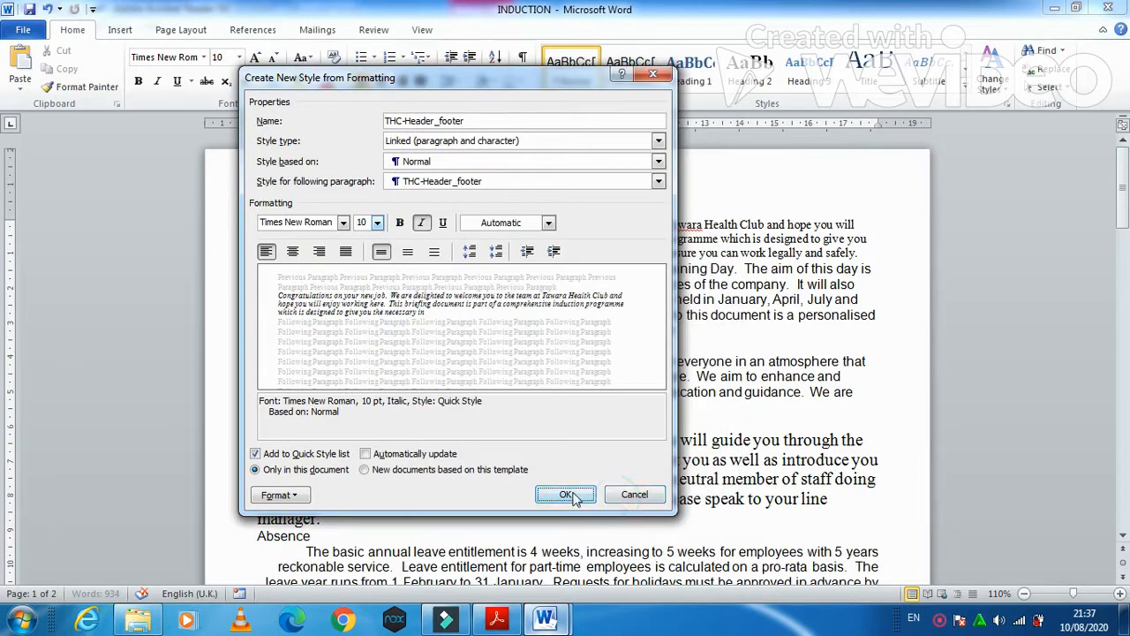
pyautogui.click(566, 494)
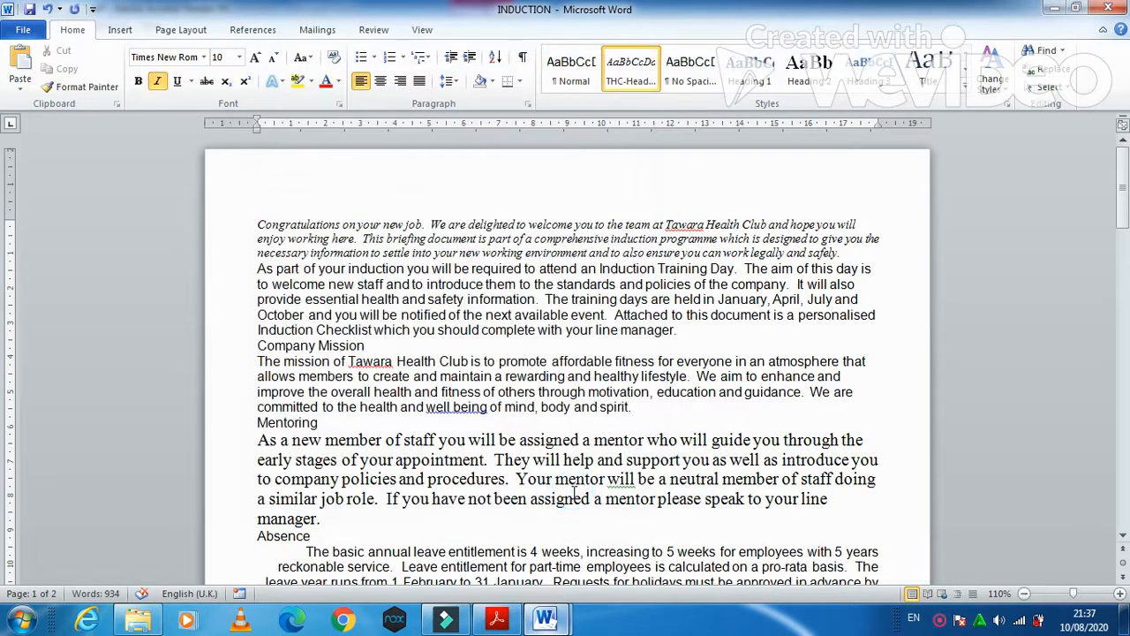
pyautogui.scroll(-12, 775, 467)
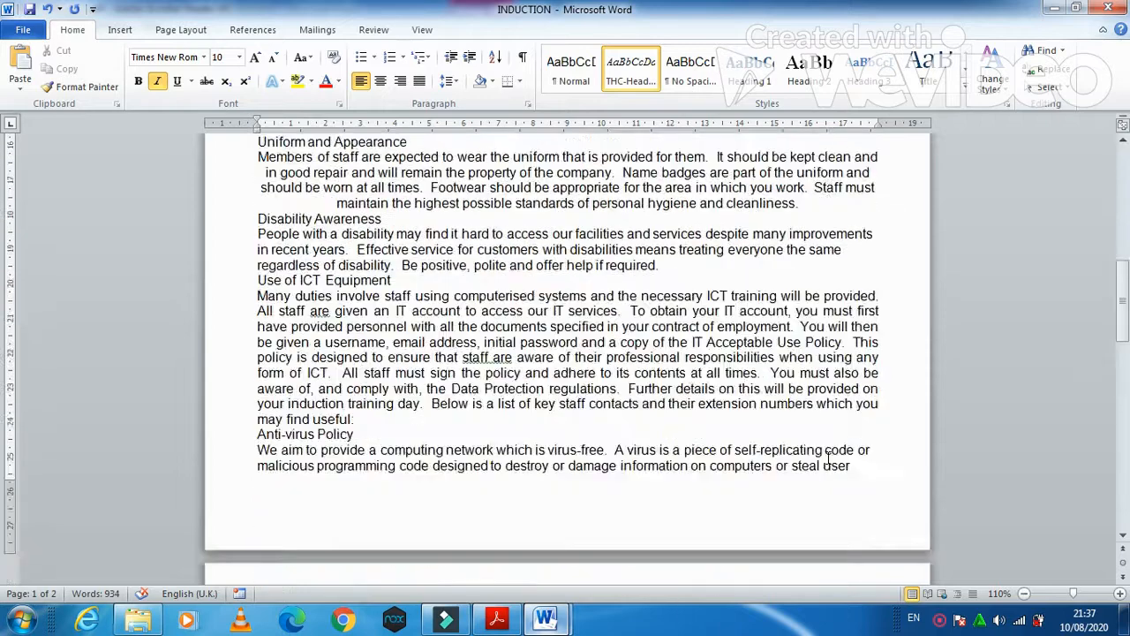
pyautogui.scroll(-8, 815, 466)
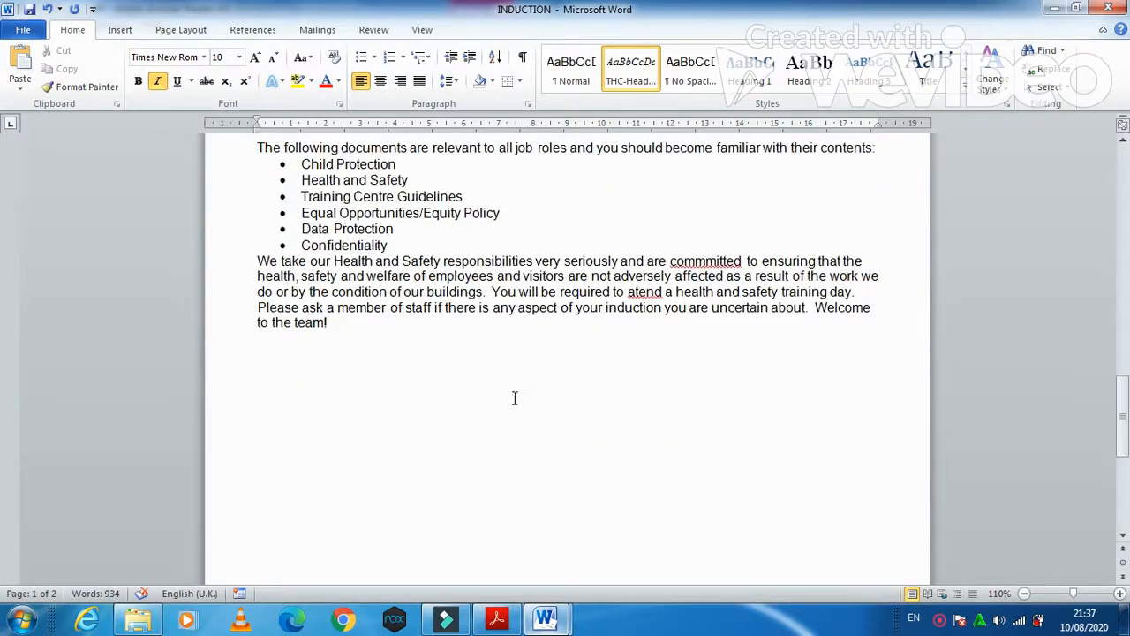
pyautogui.click(496, 389)
pyautogui.click(497, 618)
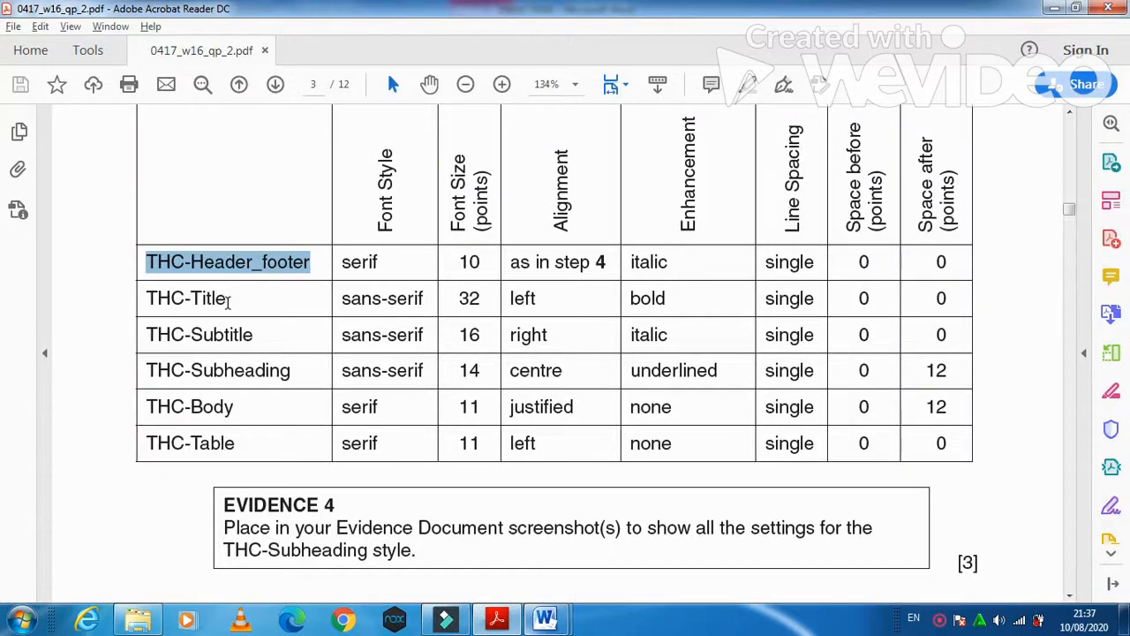
pyautogui.doubleClick(235, 298)
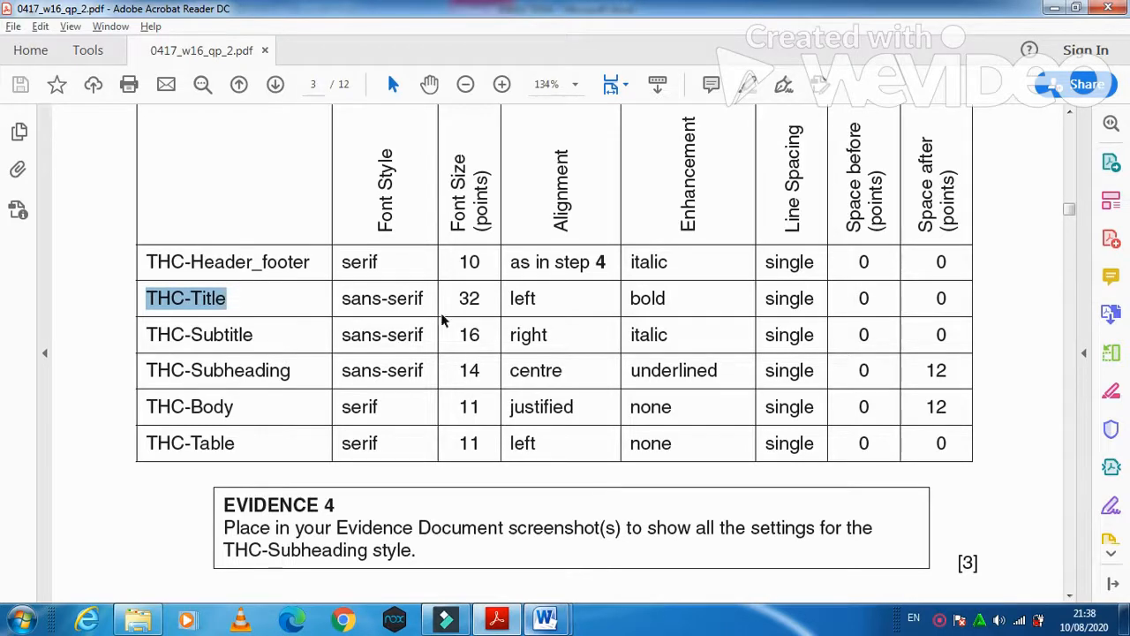
pyautogui.hotkey('alt', 'Tab')
pyautogui.click(120, 29)
pyautogui.click(72, 29)
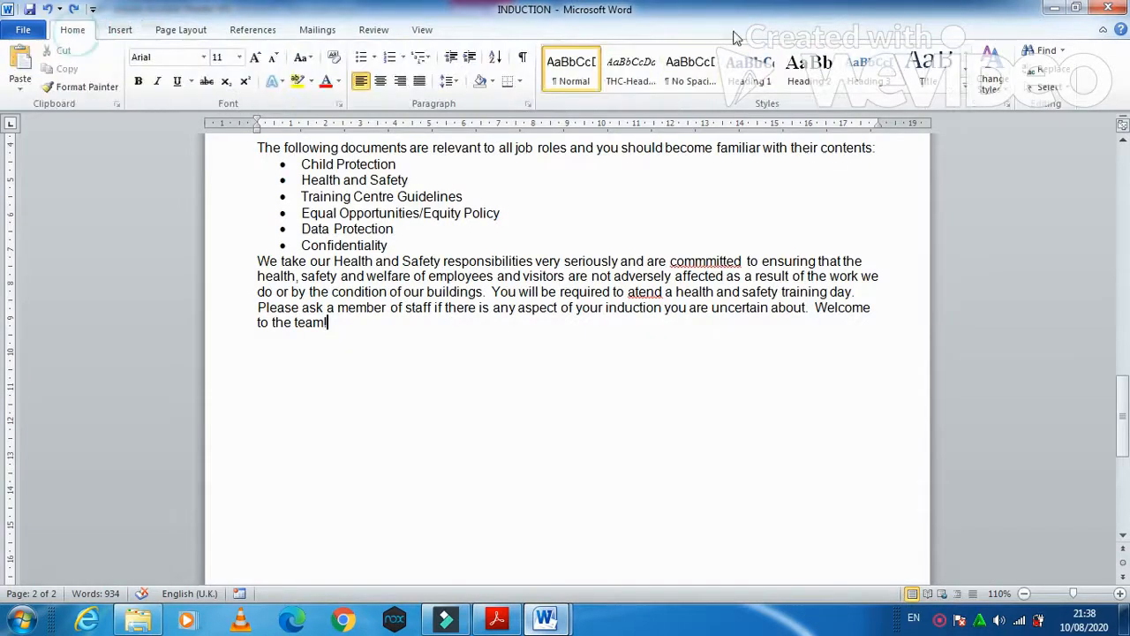
# - Start a new quick style named THC-Title with a 32 pt font size
pyautogui.click(965, 89)
pyautogui.click(744, 196)
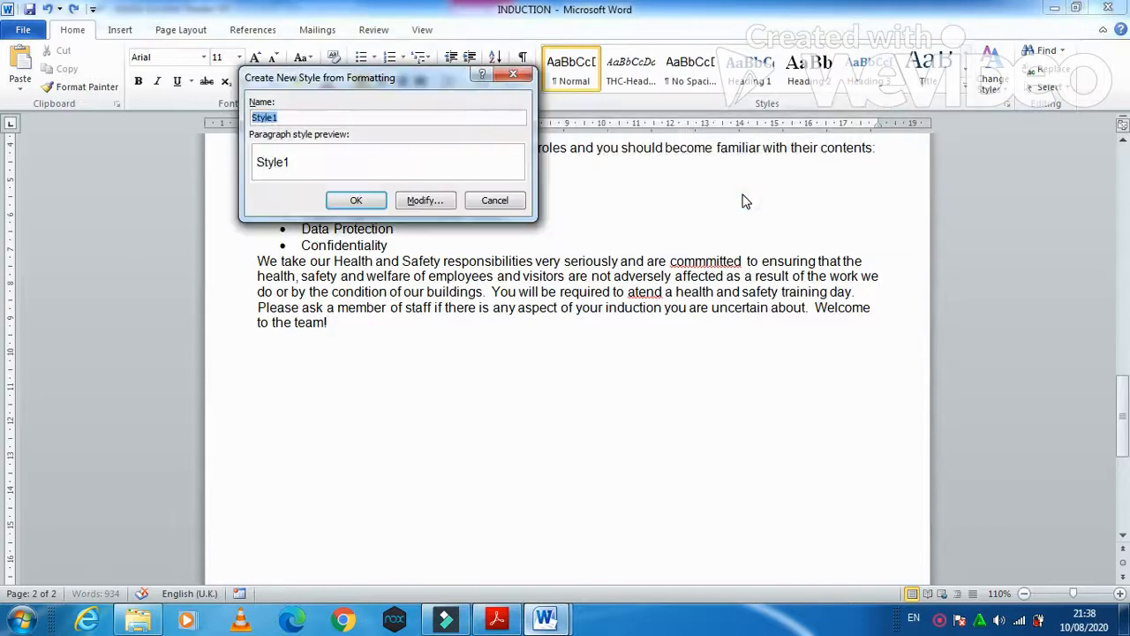
pyautogui.write('THC-Title')
pyautogui.click(424, 200)
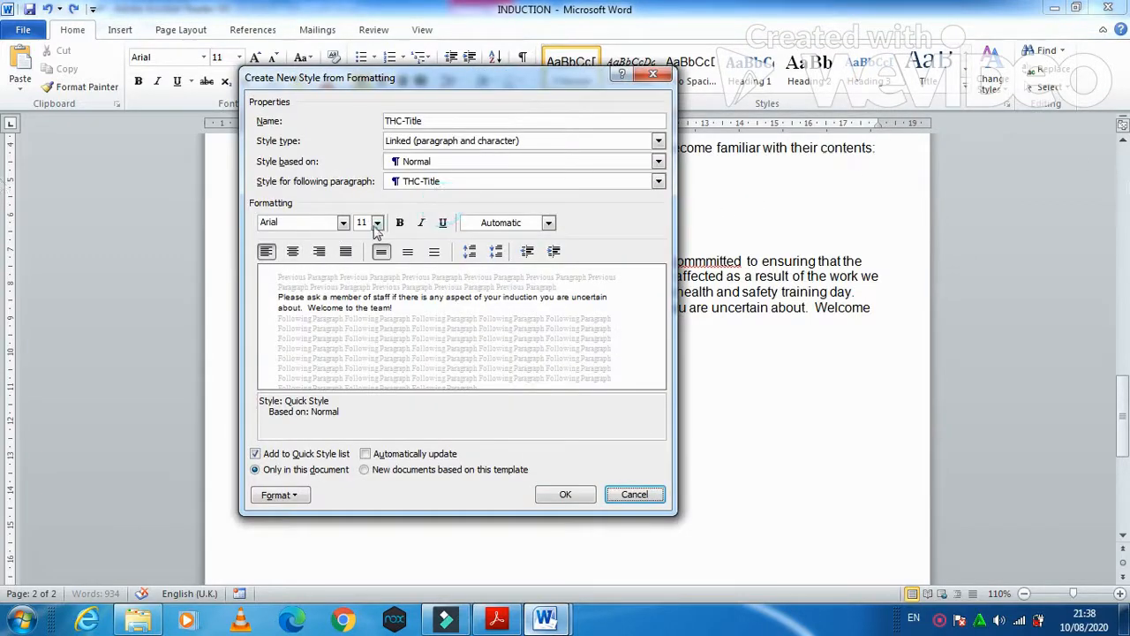
pyautogui.click(376, 223)
pyautogui.click(375, 355)
pyautogui.click(374, 354)
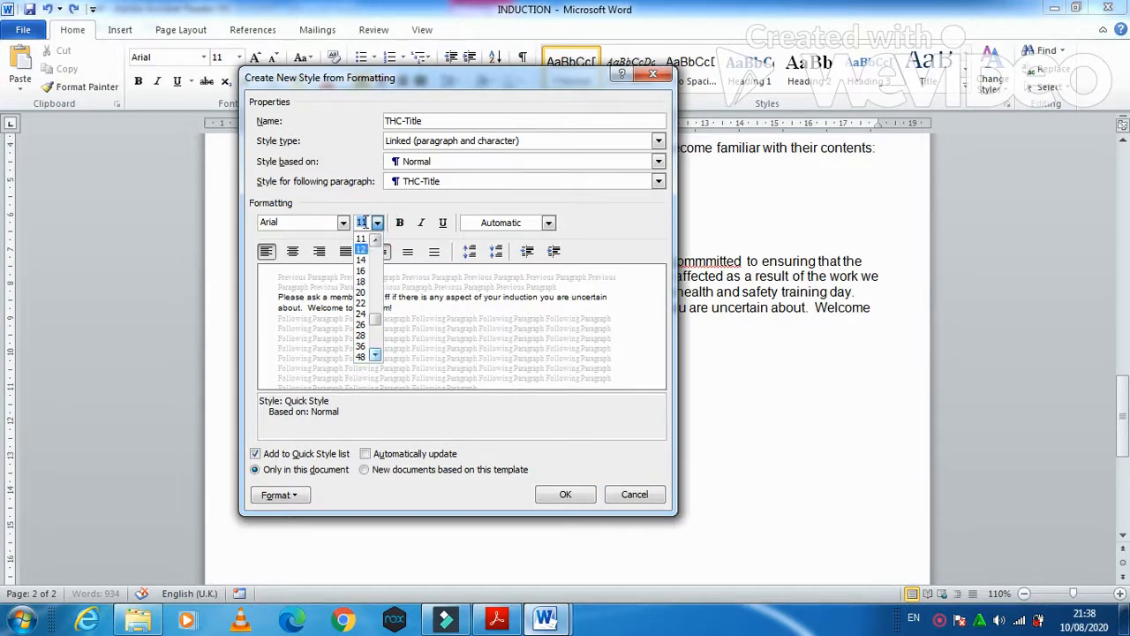
pyautogui.write('32')
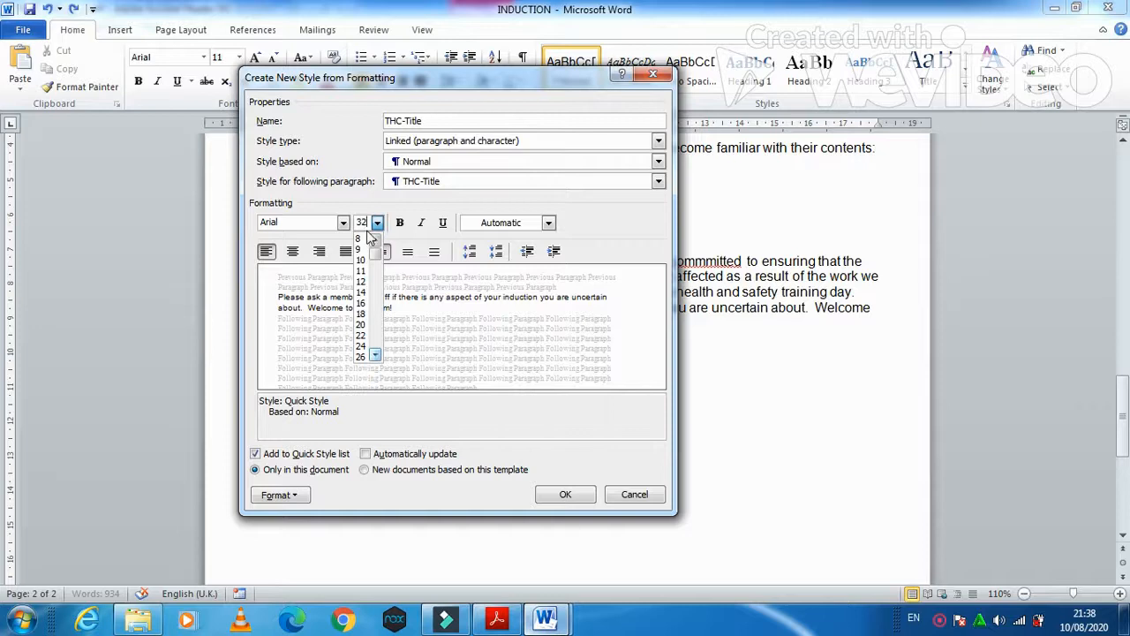
pyautogui.press('Return')
# - Make THC-Title bold, keep left single-spaced paragraphs, and save it to the closing paragraph
pyautogui.hotkey('alt', 'Tab')
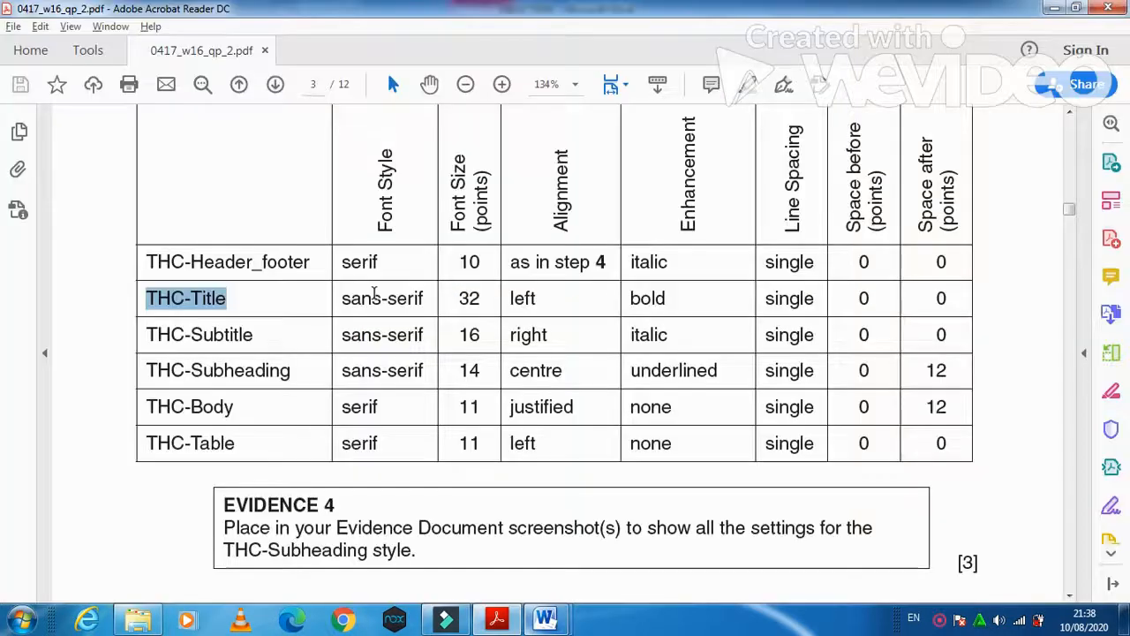
pyautogui.hotkey('alt', 'Tab')
pyautogui.click(399, 224)
pyautogui.hotkey('alt', 'Tab')
pyautogui.hotkey('alt', 'Tab')
pyautogui.click(291, 494)
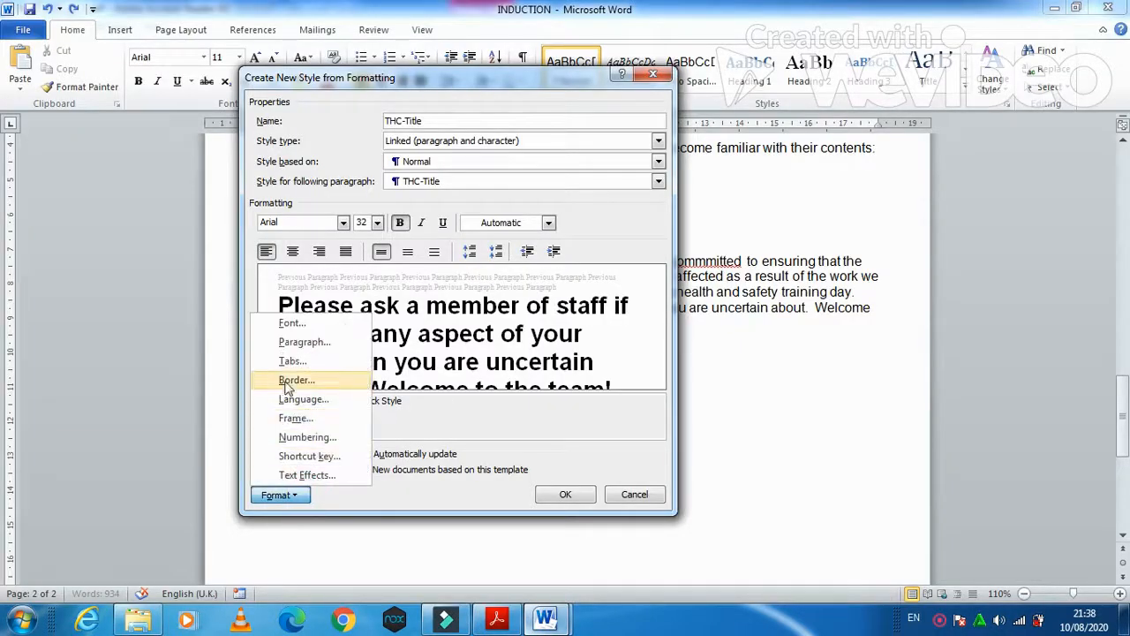
pyautogui.click(297, 342)
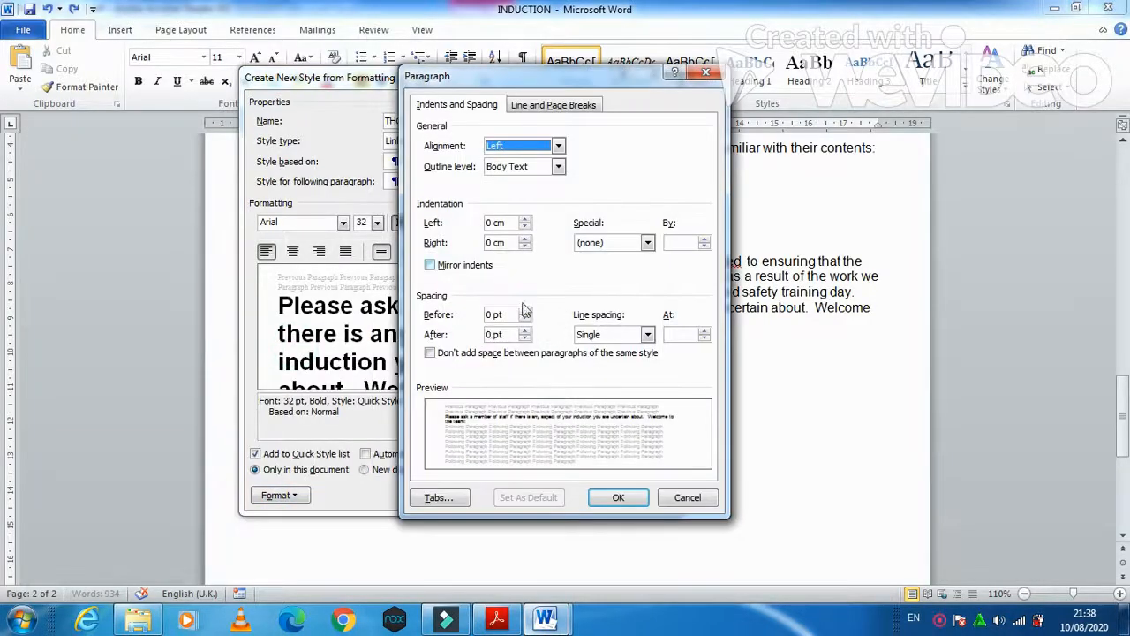
pyautogui.click(601, 488)
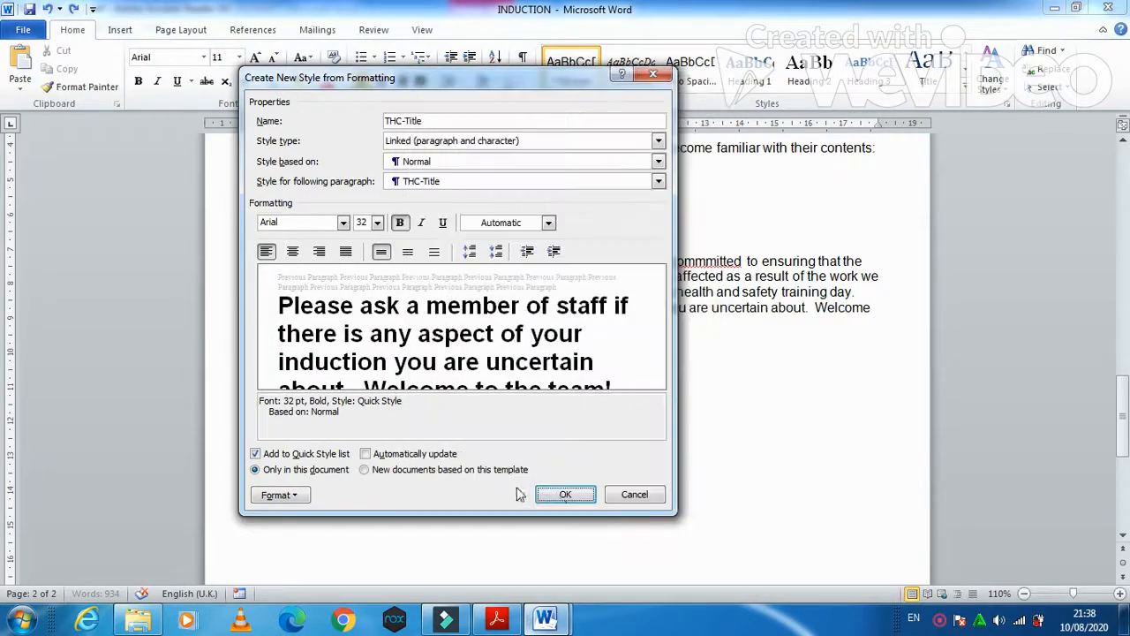
pyautogui.click(565, 494)
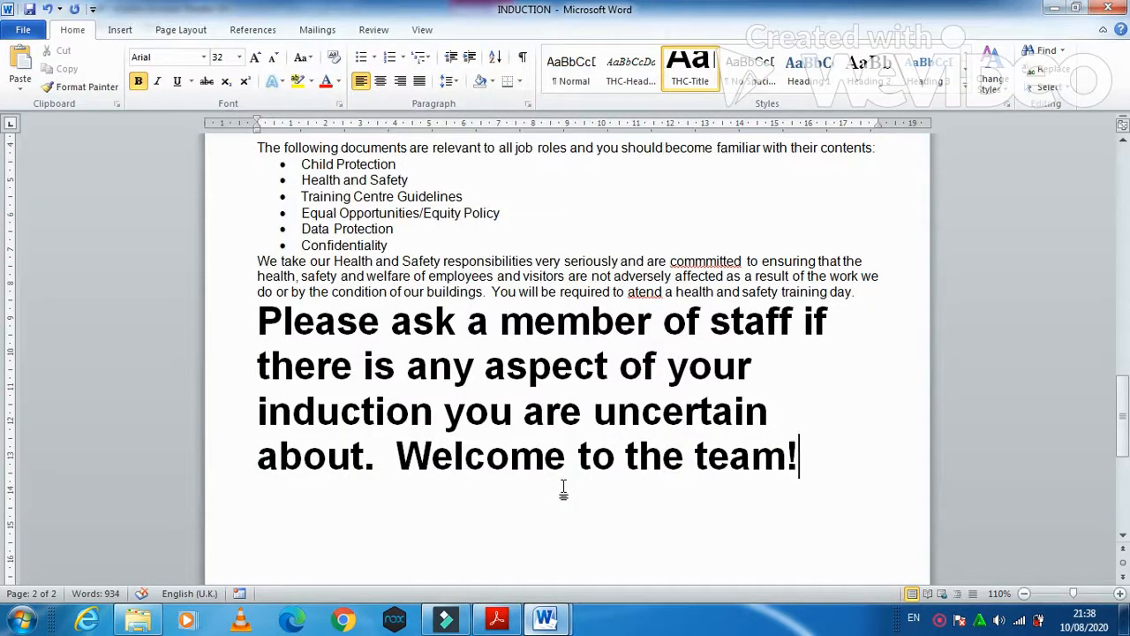
# - Start a new quick style named THC-Subtitle, copying the name from the spec table
pyautogui.click(965, 91)
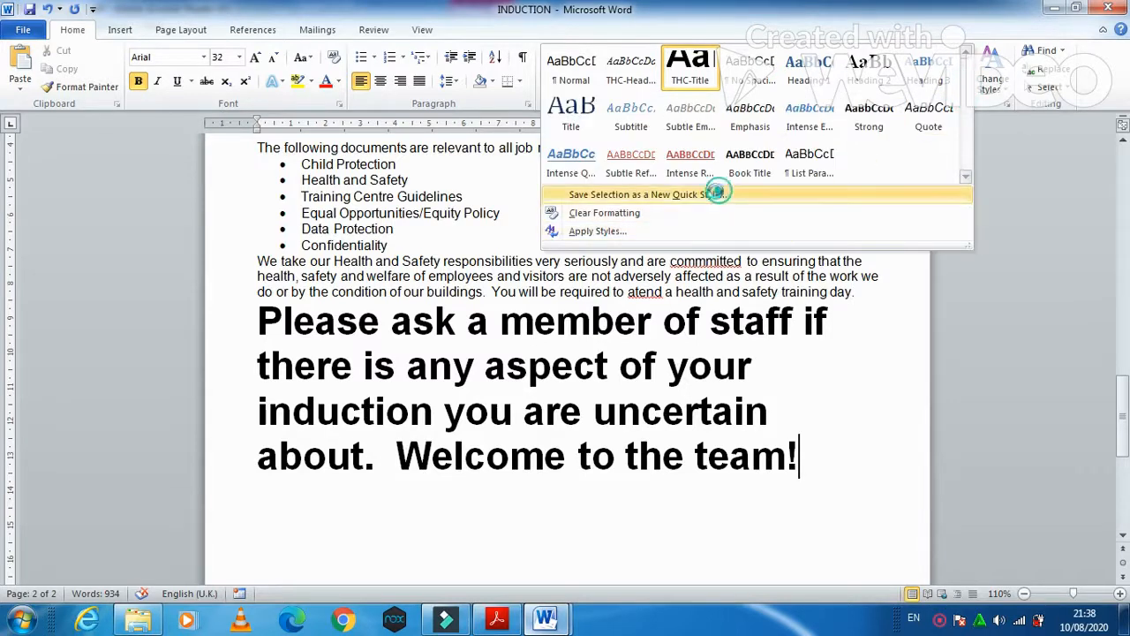
pyautogui.click(719, 189)
pyautogui.click(496, 620)
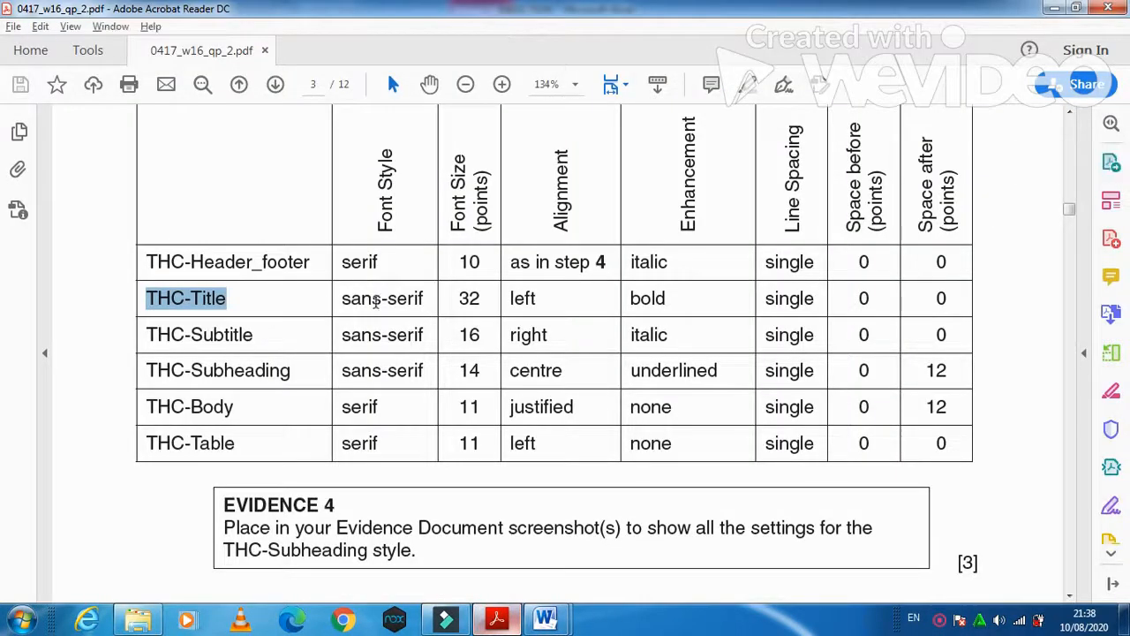
pyautogui.moveTo(257, 335); pyautogui.dragTo(132, 332)
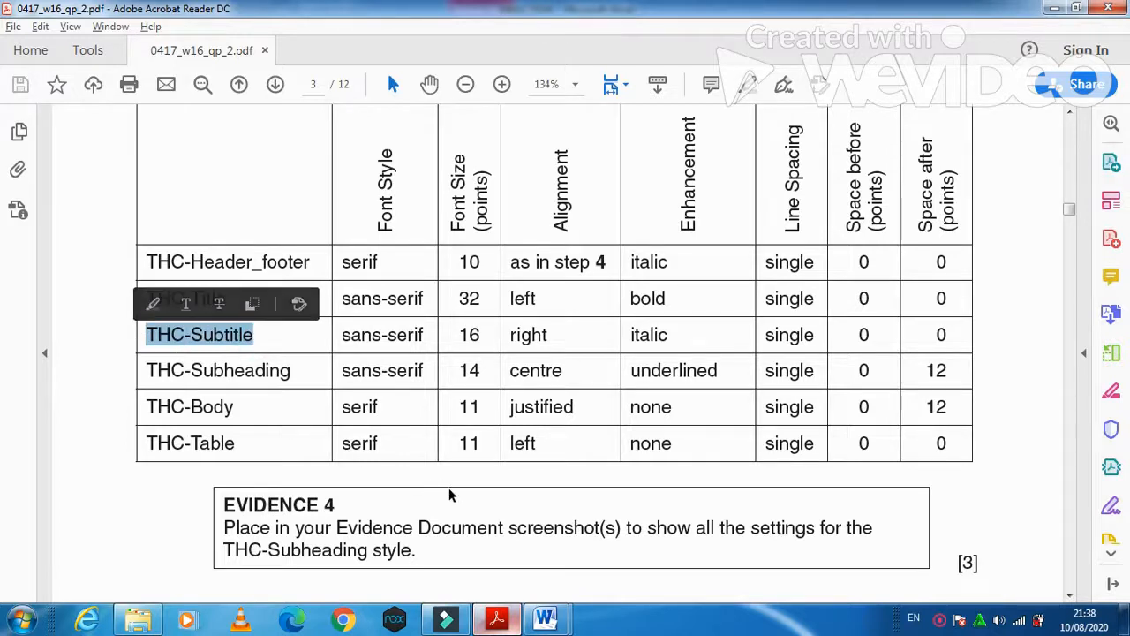
pyautogui.hotkey('ctrl', 'c')
pyautogui.hotkey('alt', 'Tab')
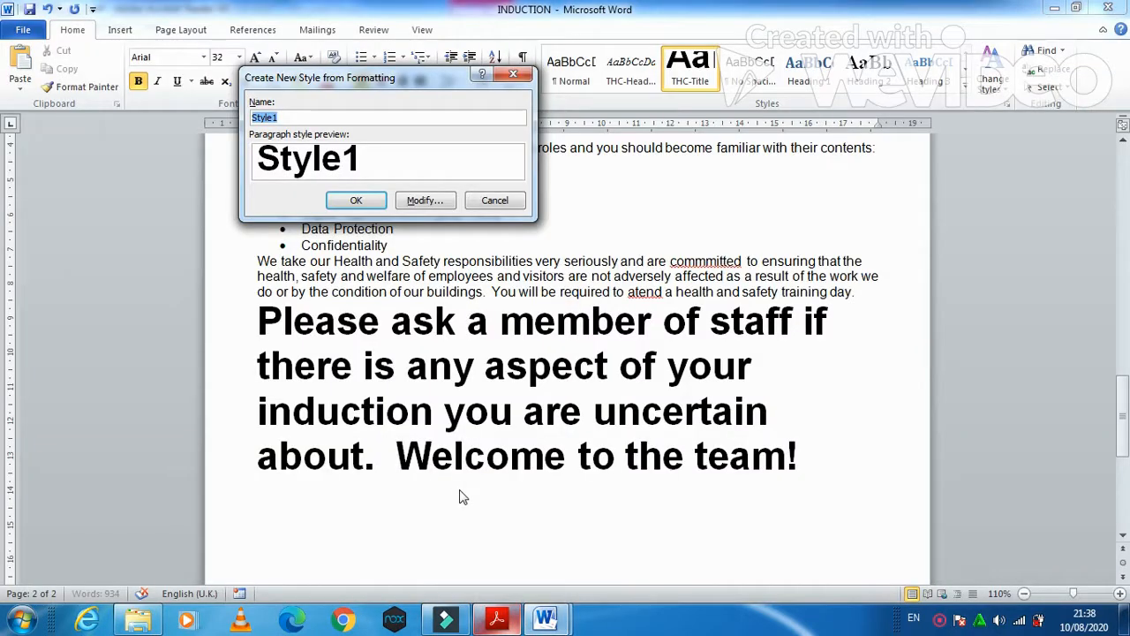
pyautogui.hotkey('ctrl', 'v')
pyautogui.click(425, 201)
# - Set THC-Subtitle to 16 pt, right-aligned, italic and not bold
pyautogui.hotkey('alt', 'Tab')
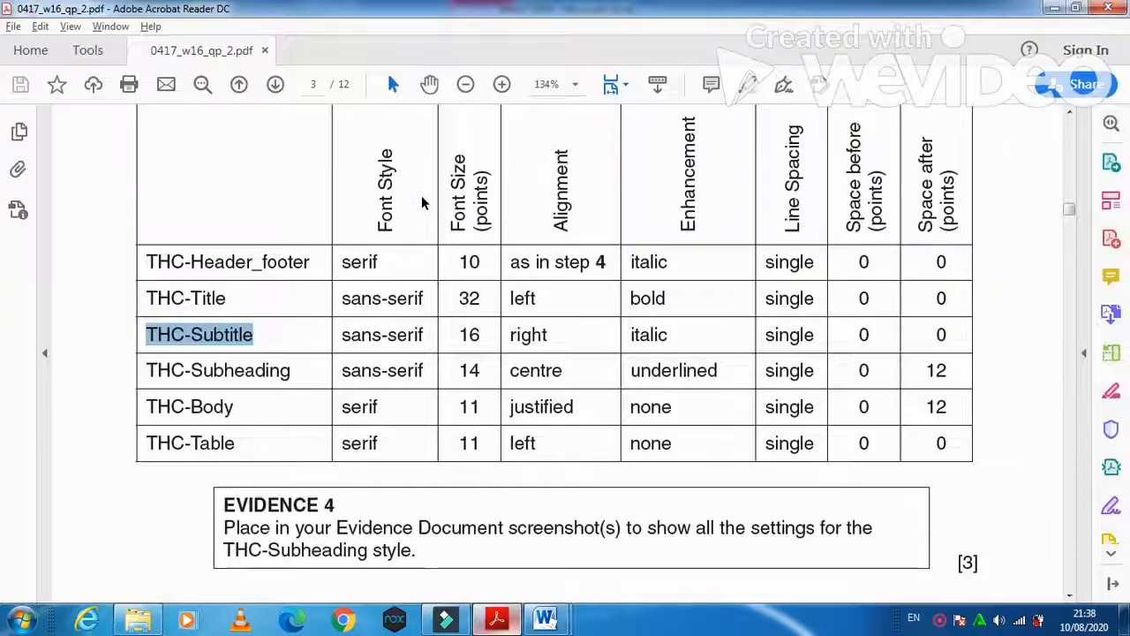
pyautogui.hotkey('alt', 'Tab')
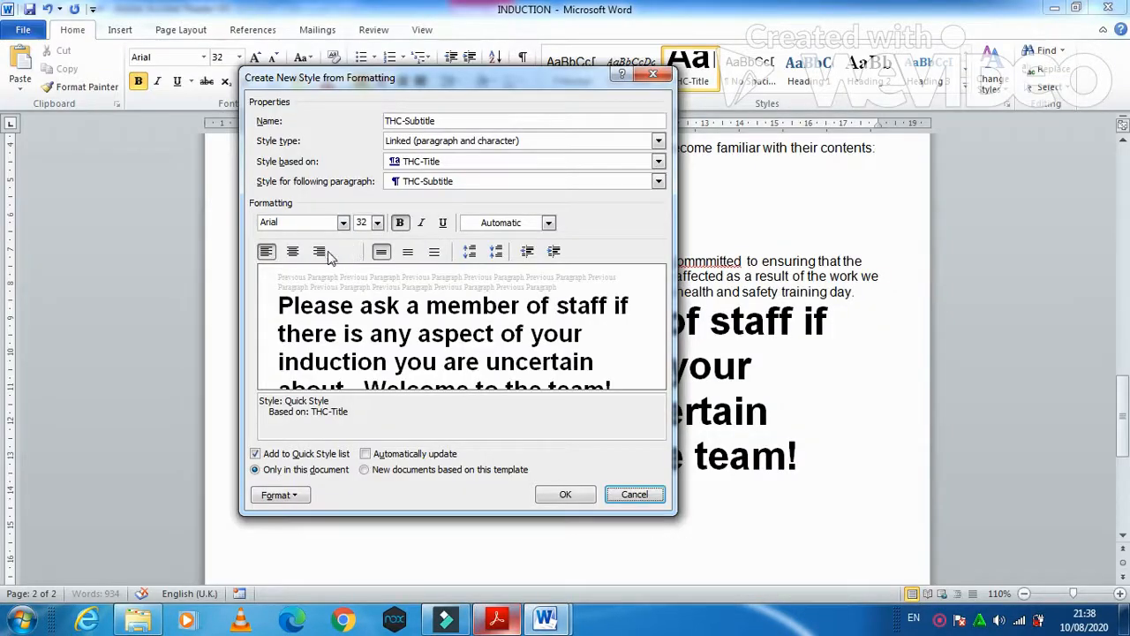
pyautogui.click(319, 251)
pyautogui.click(377, 223)
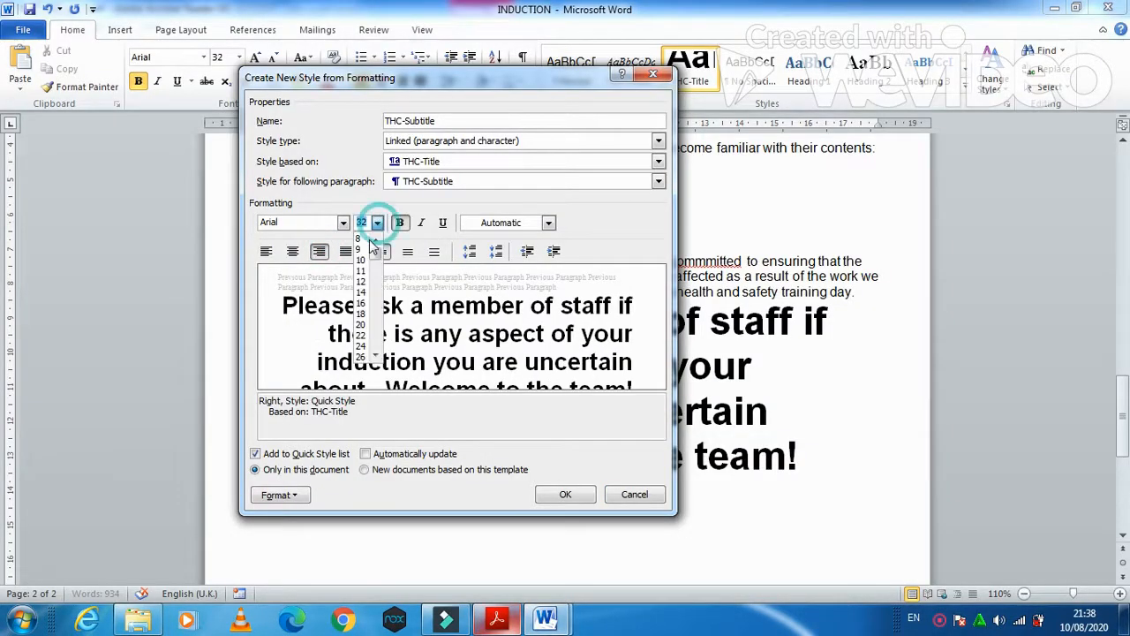
pyautogui.click(360, 303)
pyautogui.hotkey('alt', 'Tab')
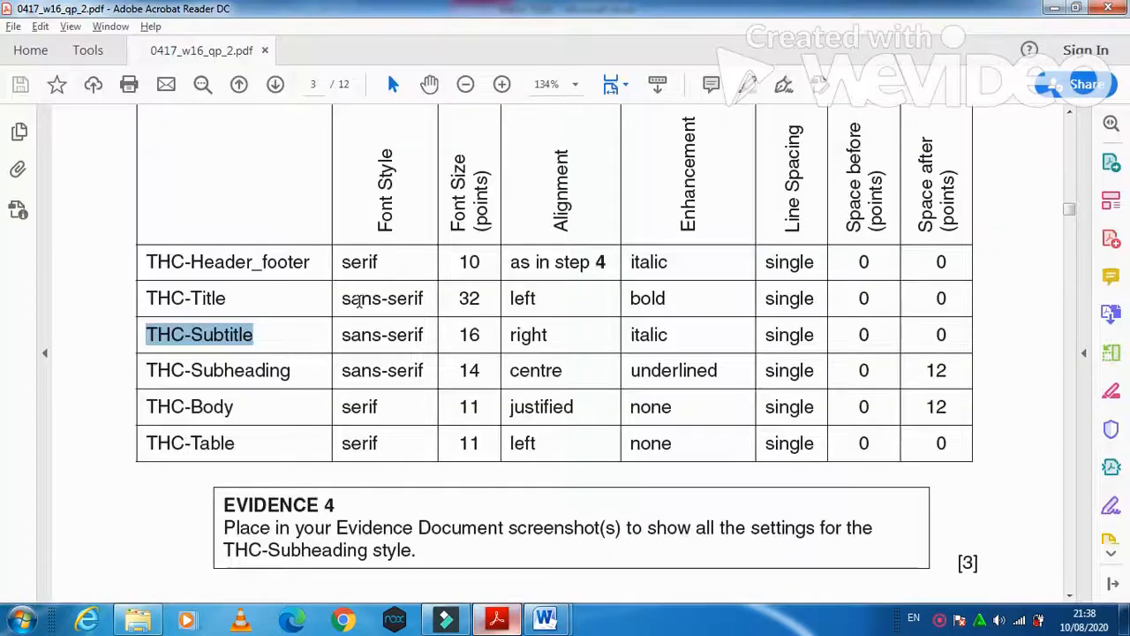
pyautogui.hotkey('alt', 'Tab')
pyautogui.click(399, 226)
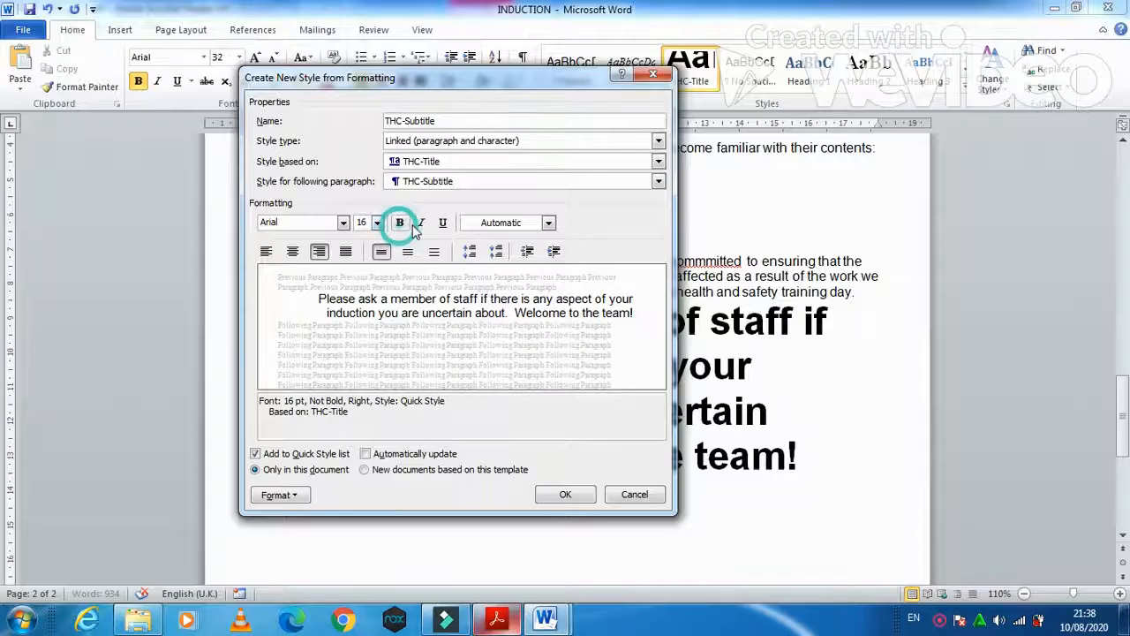
pyautogui.click(420, 223)
pyautogui.hotkey('alt', 'Tab')
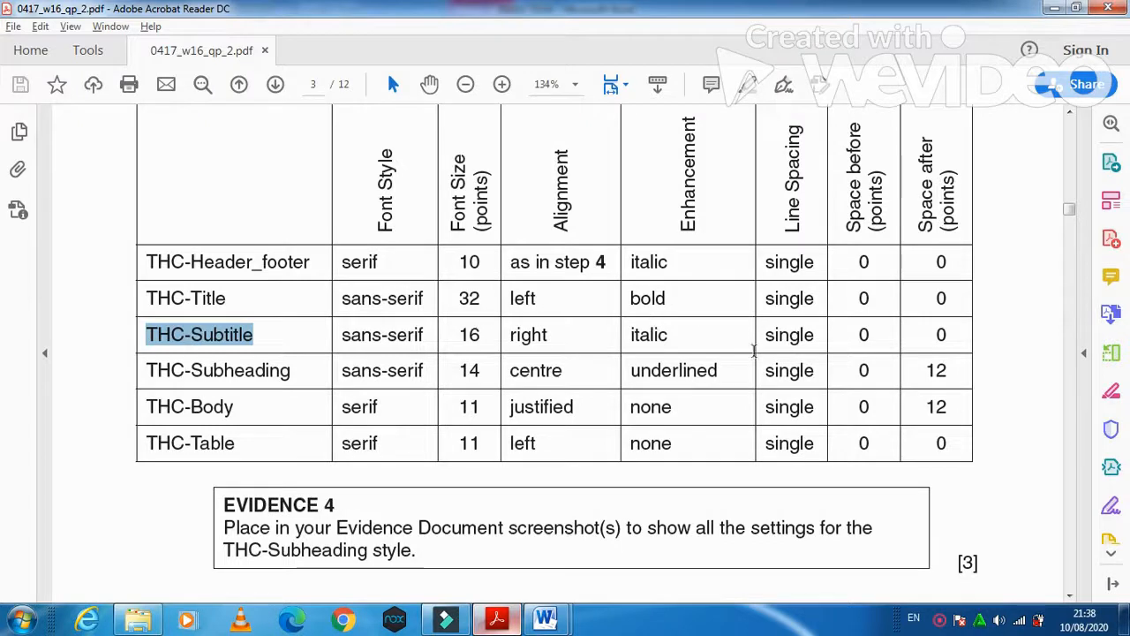
pyautogui.hotkey('alt', 'Tab')
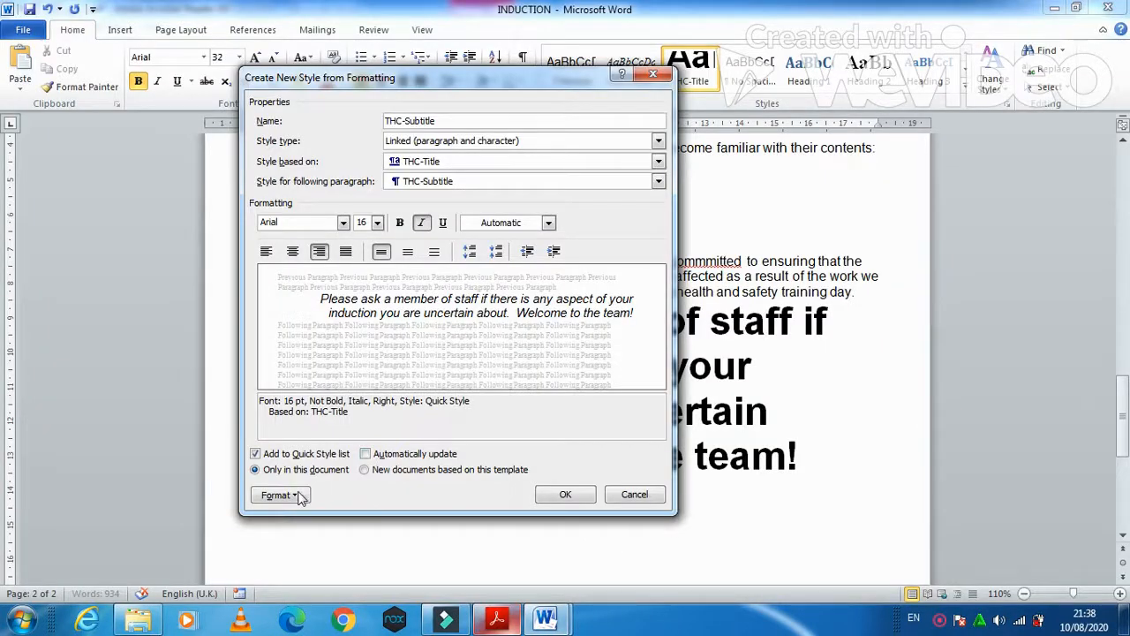
# - Accept the paragraph settings and save the THC-Subtitle style to the closing paragraph
pyautogui.click(300, 497)
pyautogui.click(310, 340)
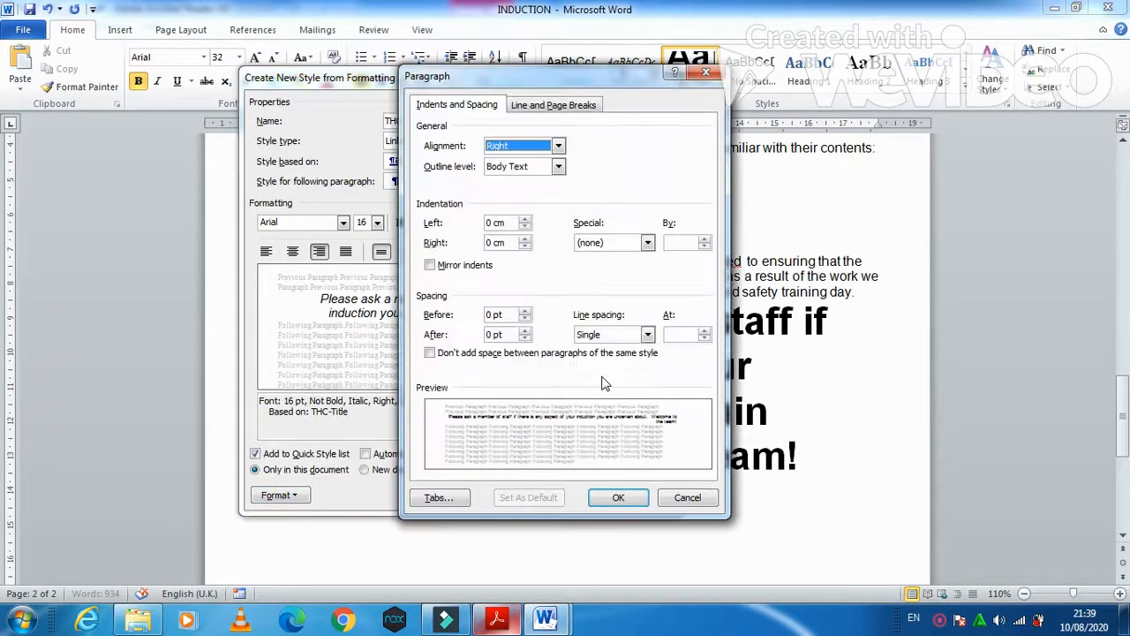
pyautogui.click(620, 497)
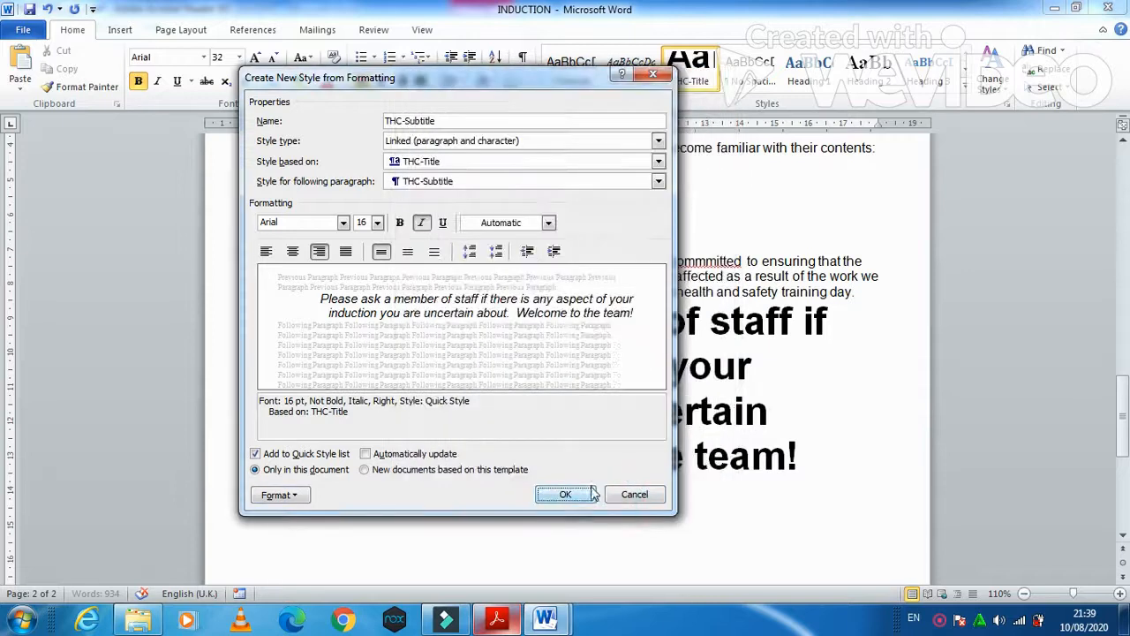
pyautogui.click(565, 494)
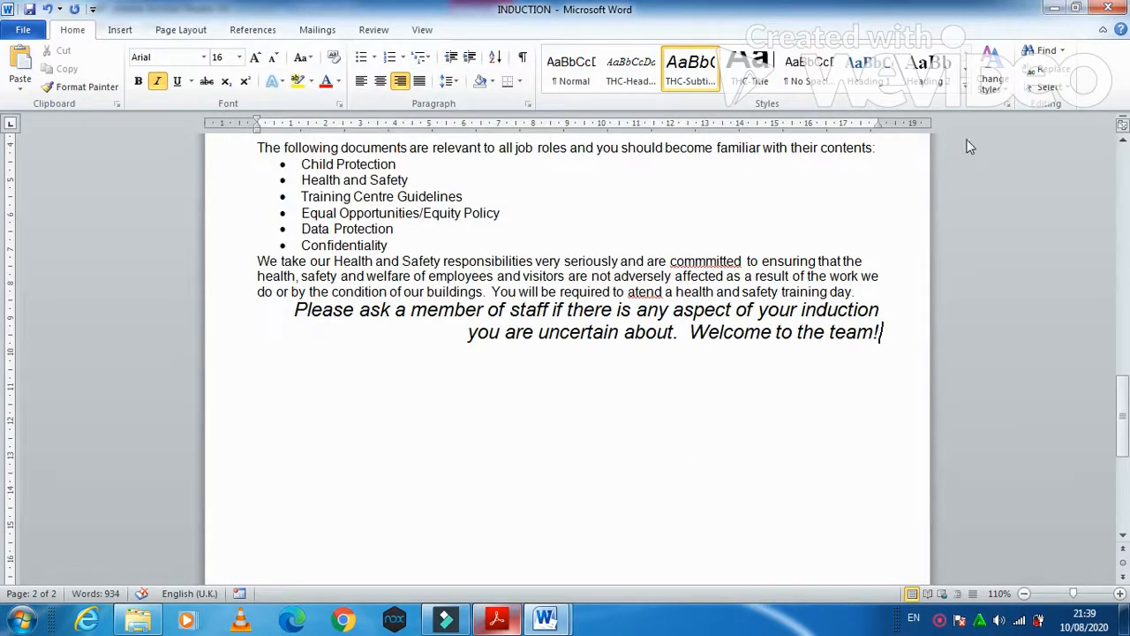
# - Start a new quick style named THC-Subheading, copying the name from the spec table
pyautogui.click(965, 94)
pyautogui.click(736, 198)
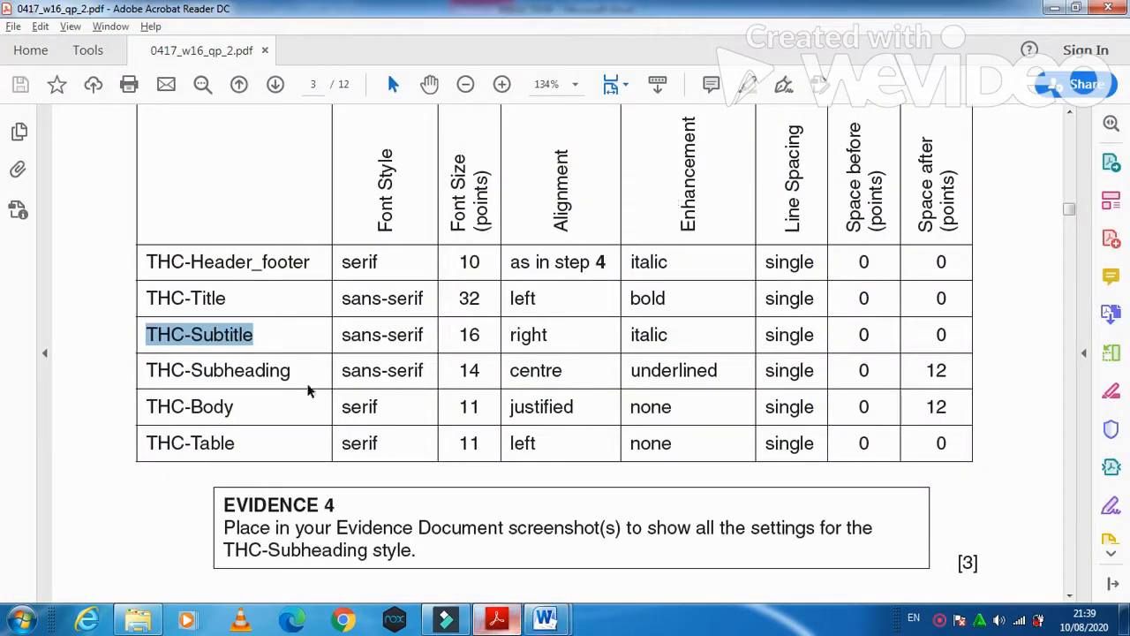
pyautogui.click(303, 371)
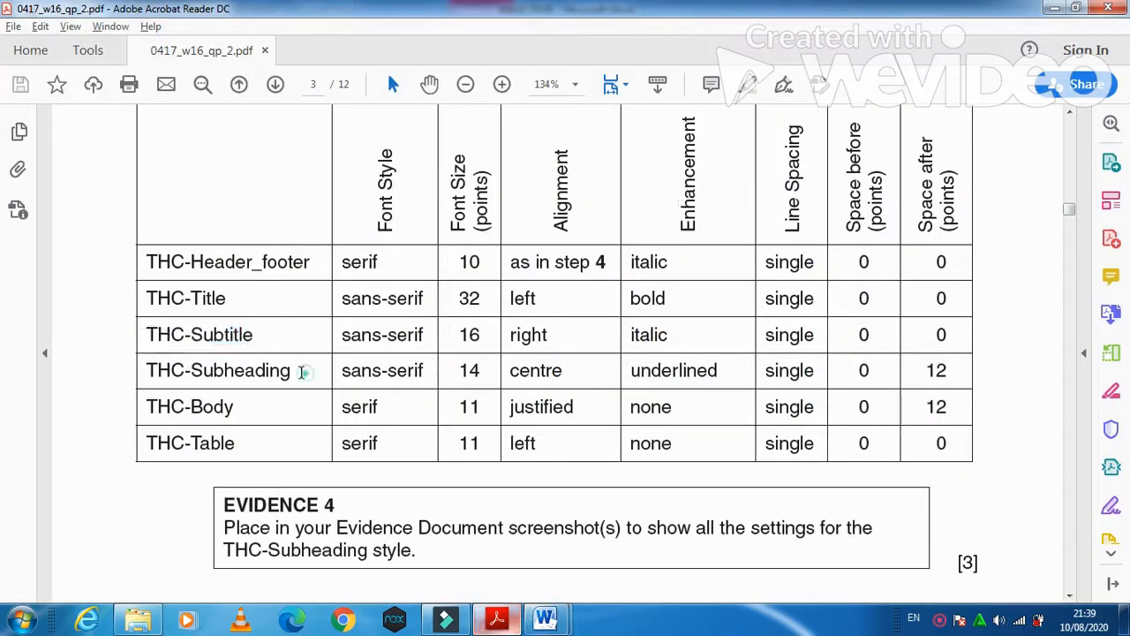
pyautogui.moveTo(303, 371); pyautogui.dragTo(203, 371)
pyautogui.moveTo(302, 371); pyautogui.dragTo(141, 369)
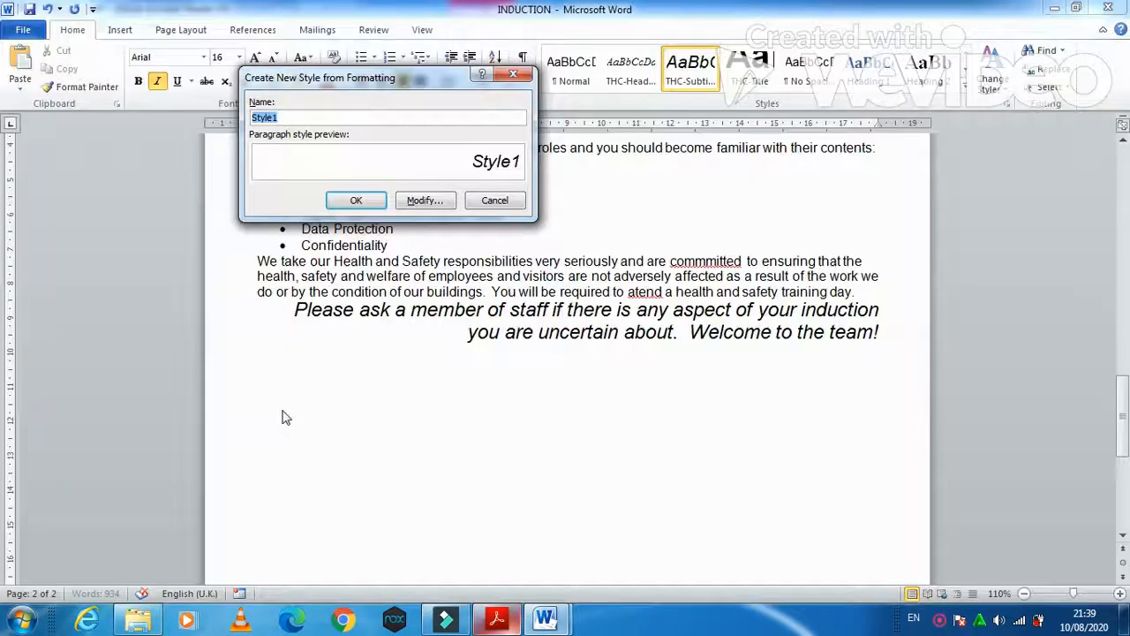
pyautogui.hotkey('ctrl', 'v')
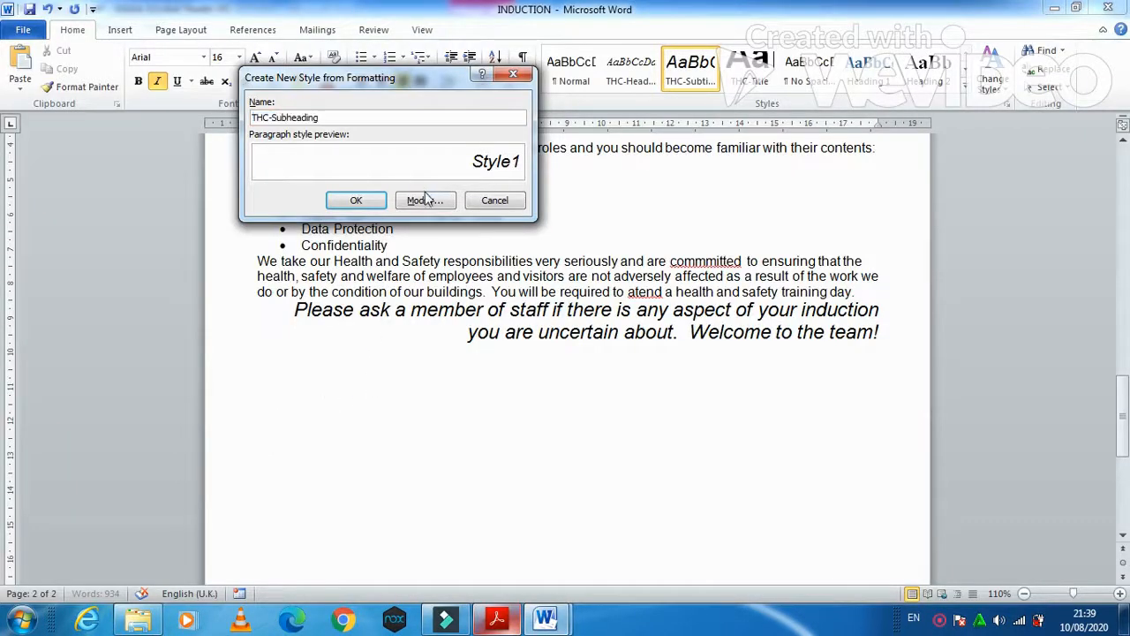
pyautogui.click(425, 201)
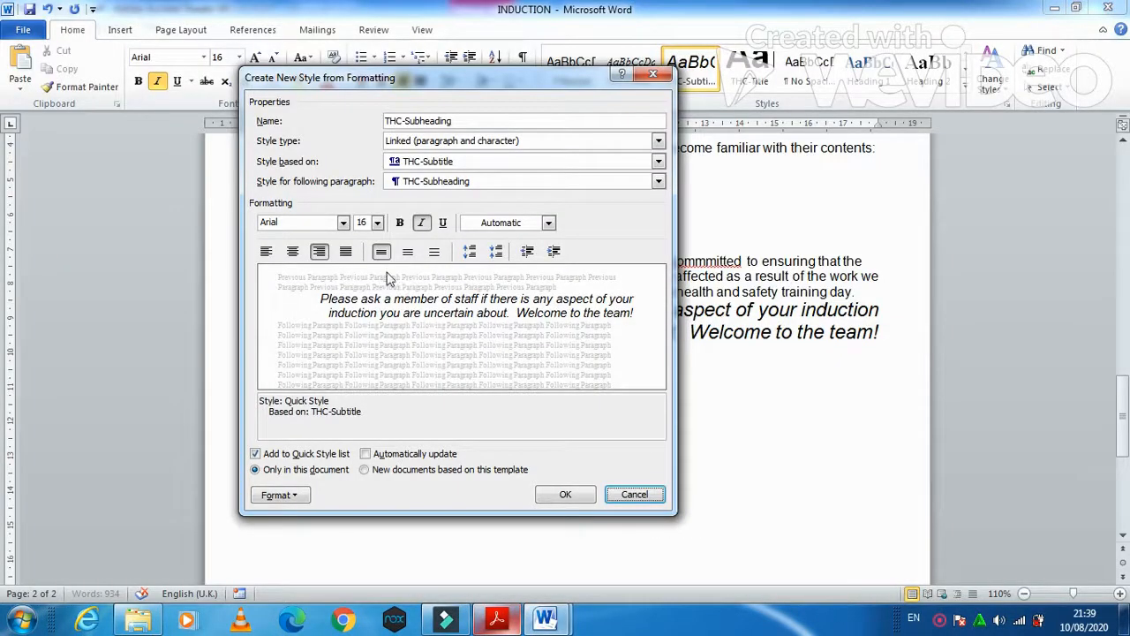
# - Set THC-Subheading to 14 pt, centred and underlined, with italic turned off
pyautogui.click(377, 222)
pyautogui.click(362, 282)
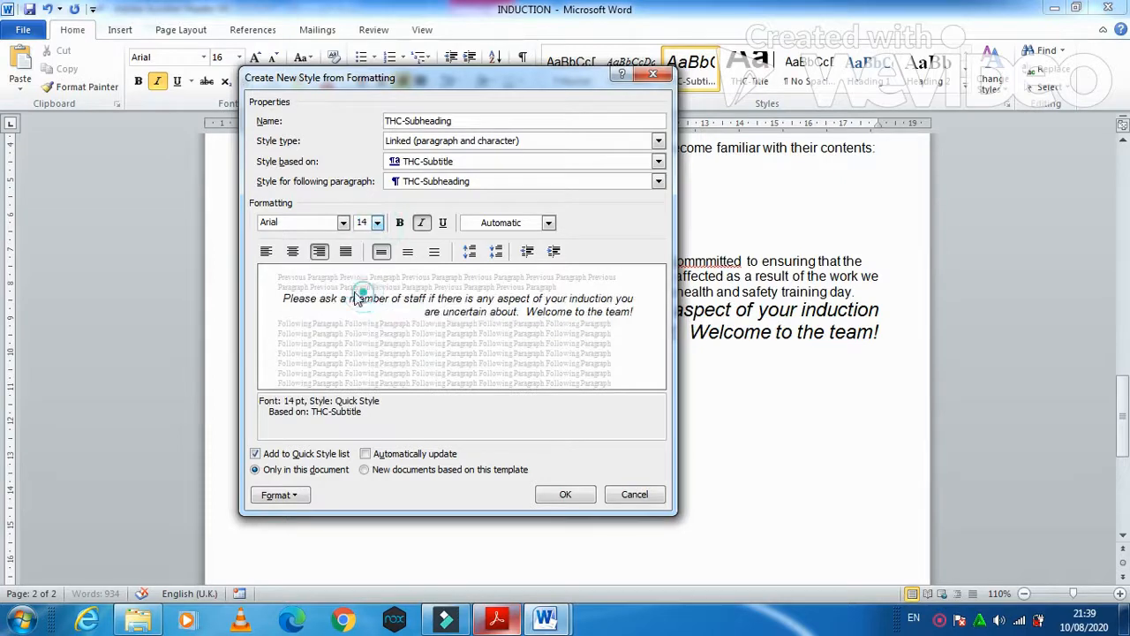
pyautogui.click(293, 252)
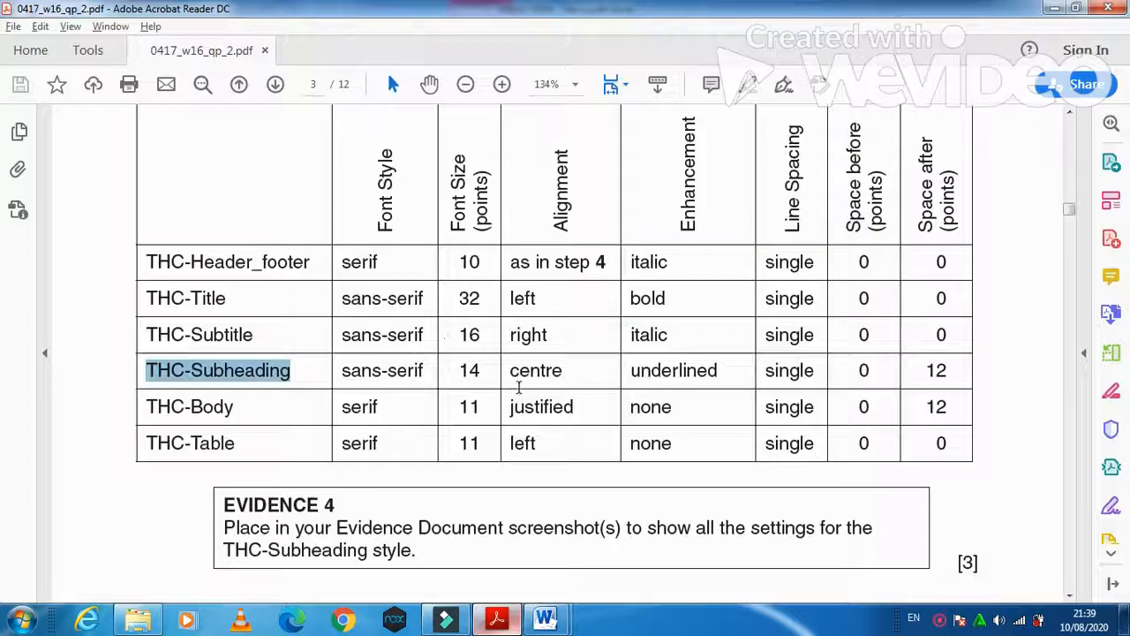
pyautogui.moveTo(512, 372); pyautogui.dragTo(697, 373)
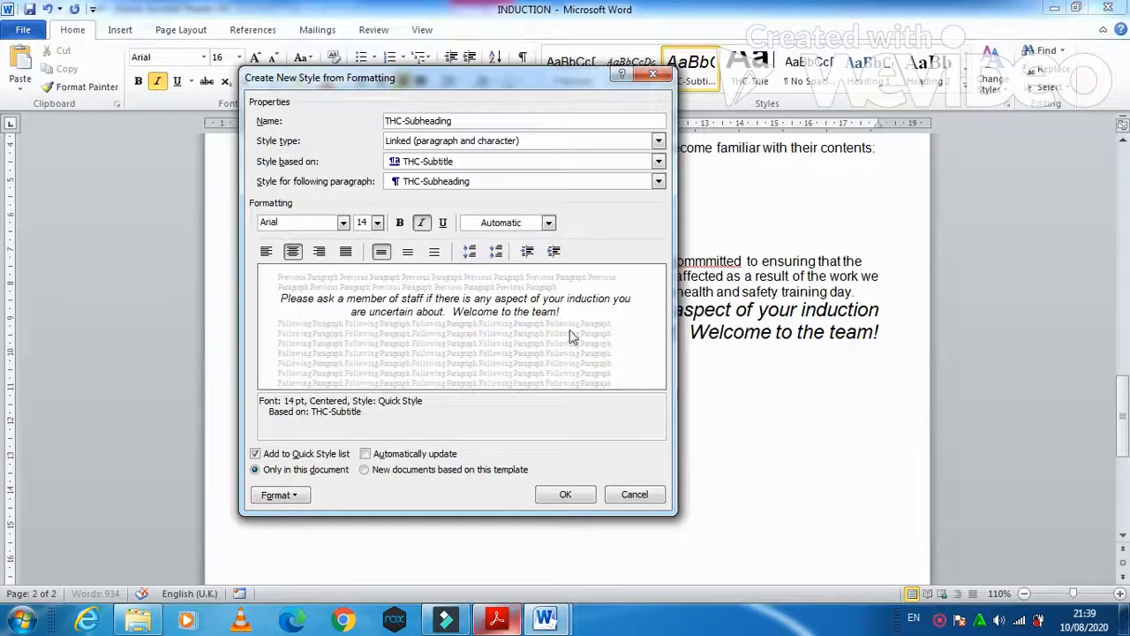
pyautogui.click(442, 223)
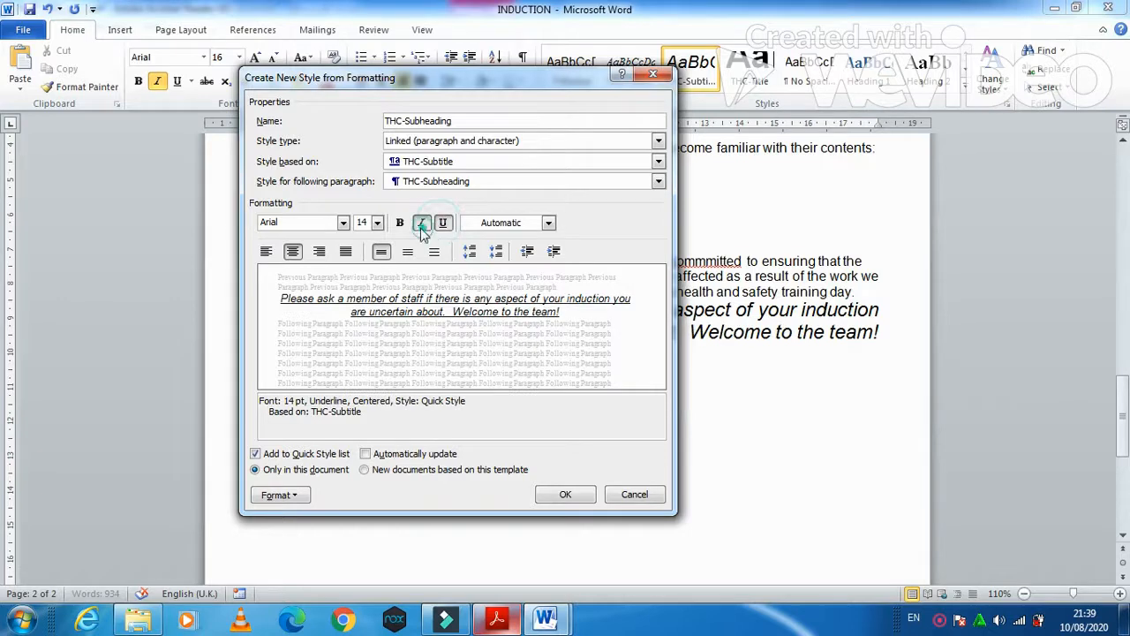
pyautogui.click(421, 222)
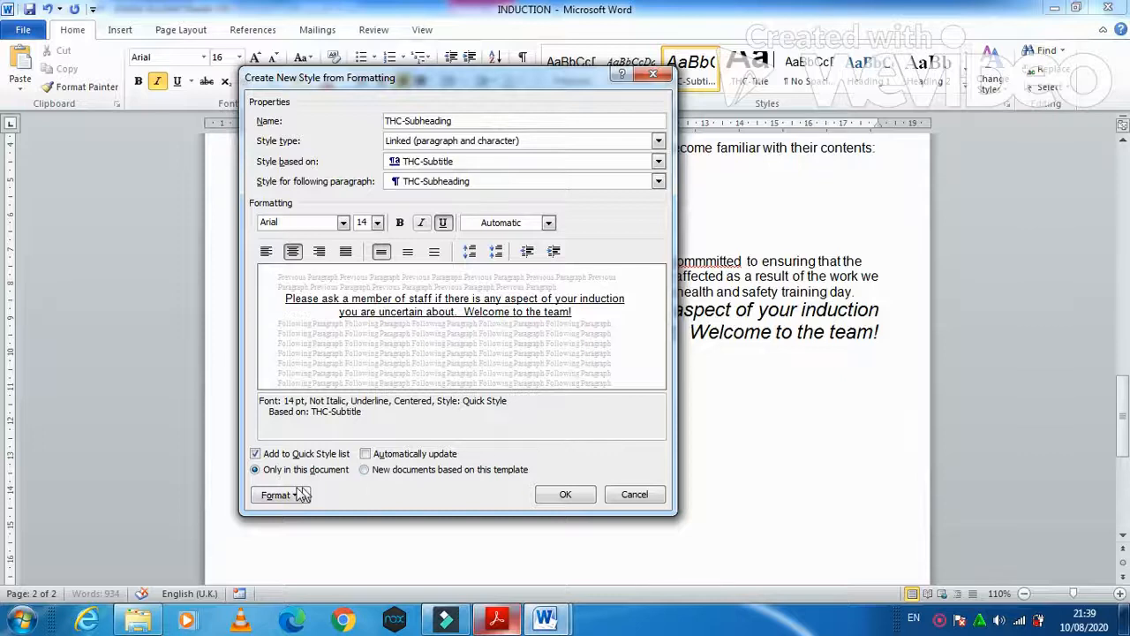
# - Give THC-Subheading 12 pt space after and save it to the closing paragraph
pyautogui.click(296, 496)
pyautogui.click(321, 351)
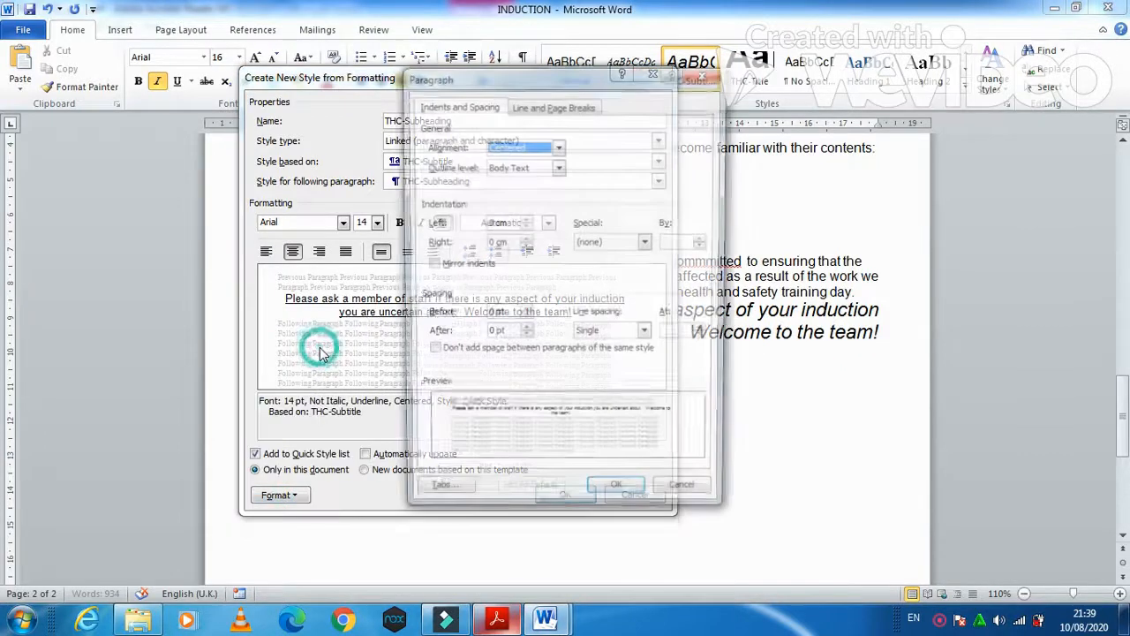
pyautogui.click(491, 334)
pyautogui.moveTo(491, 333); pyautogui.dragTo(474, 337)
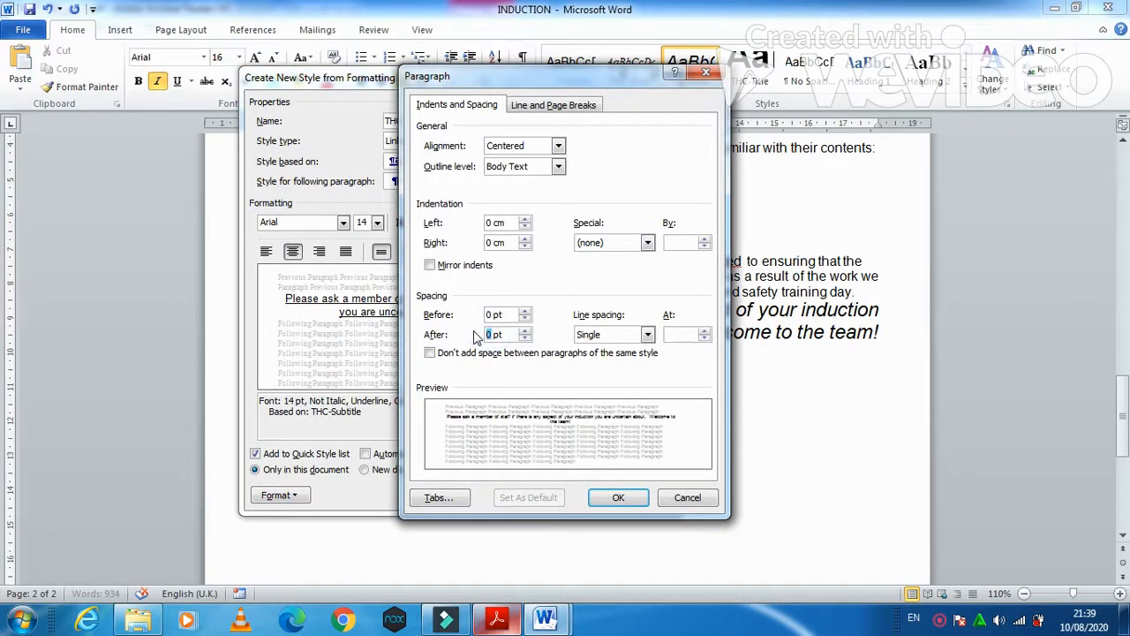
pyautogui.click(640, 497)
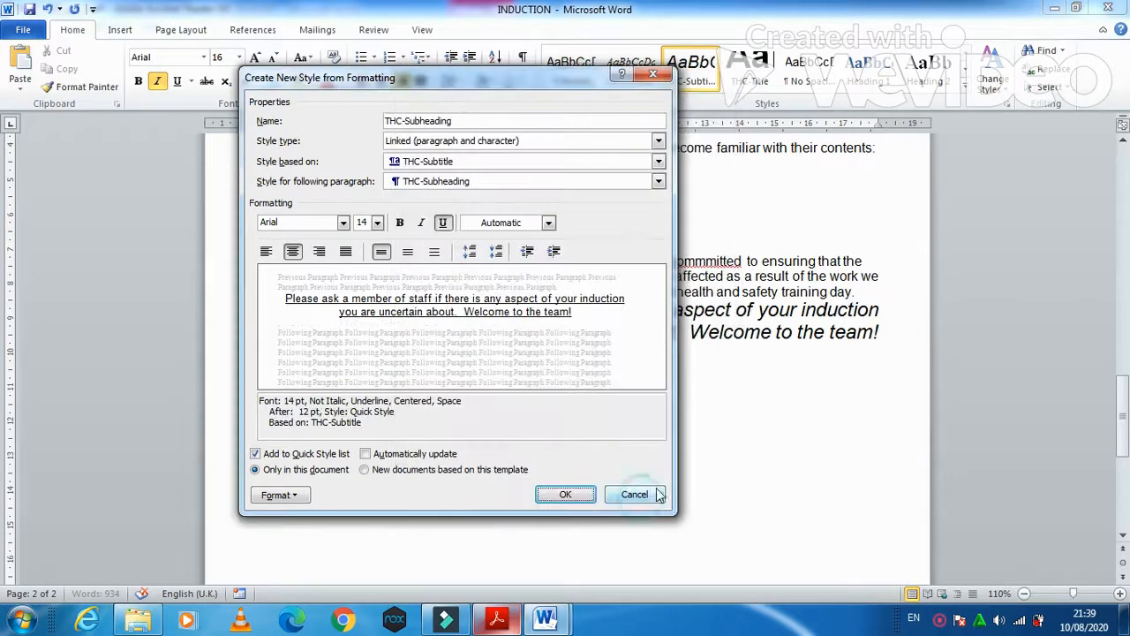
pyautogui.click(561, 492)
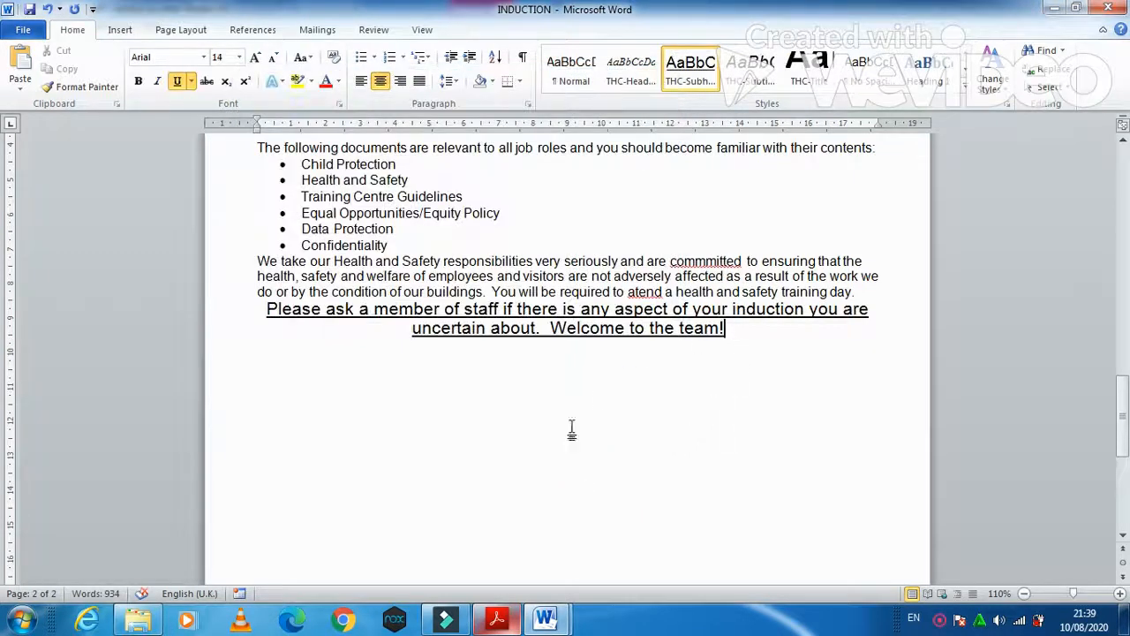
pyautogui.hotkey('alt', 'Tab')
# - Save the current formatting as a new quick style named THC-body, using the name copied from the PDF
pyautogui.moveTo(244, 409)
pyautogui.mouseDown()
pyautogui.moveTo(118, 406)
pyautogui.moveTo(146, 427)
pyautogui.mouseUp()
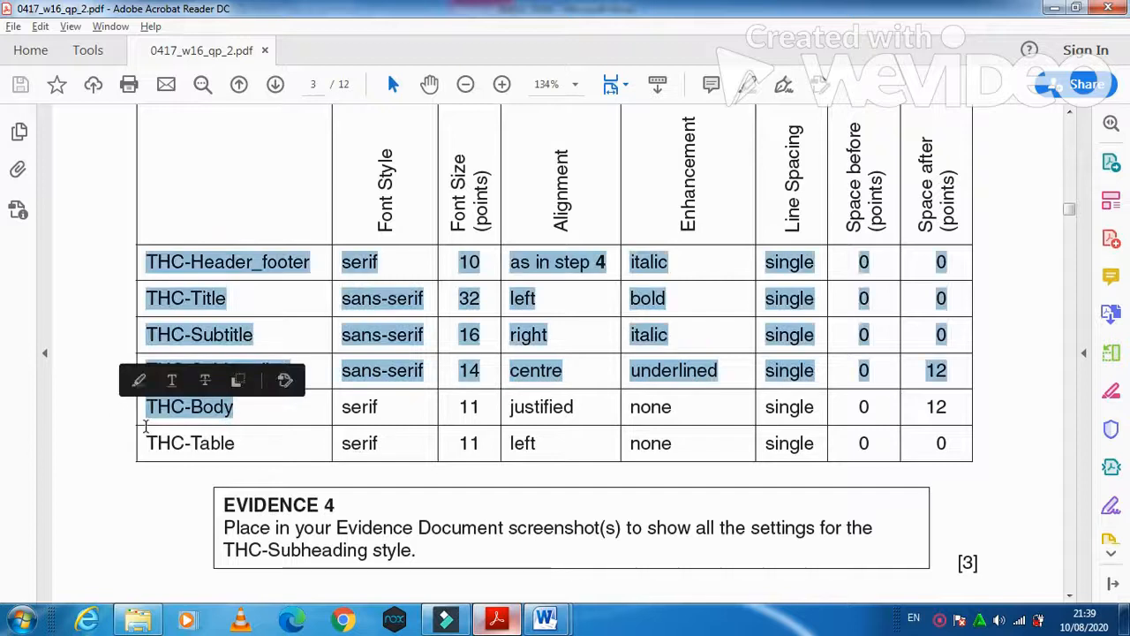
pyautogui.hotkey('alt', 'Tab')
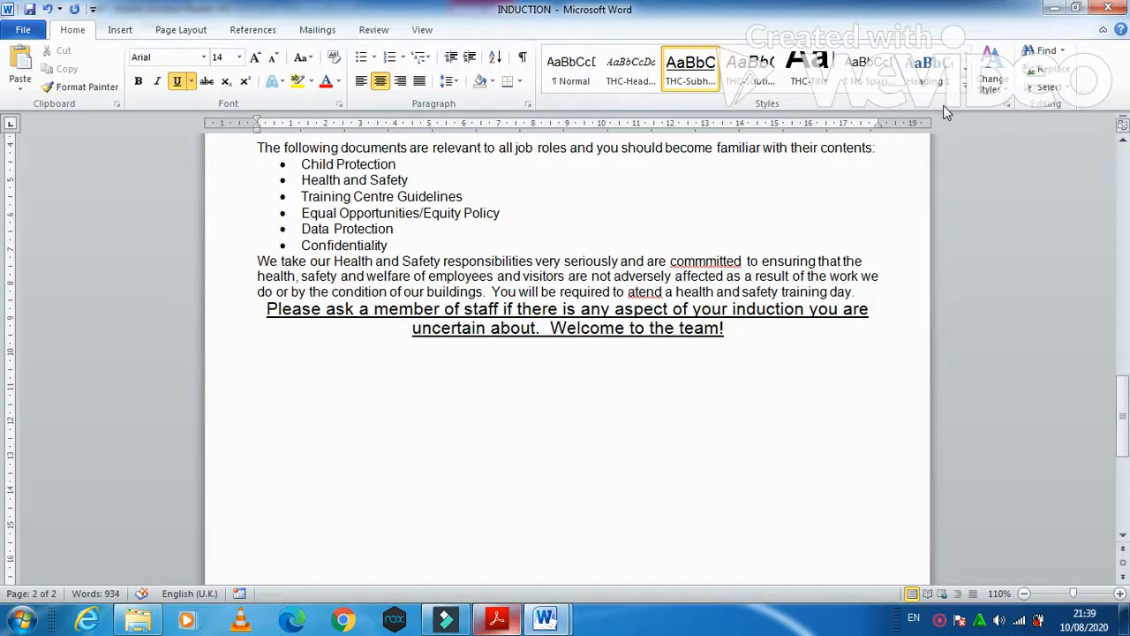
pyautogui.click(965, 91)
pyautogui.click(732, 193)
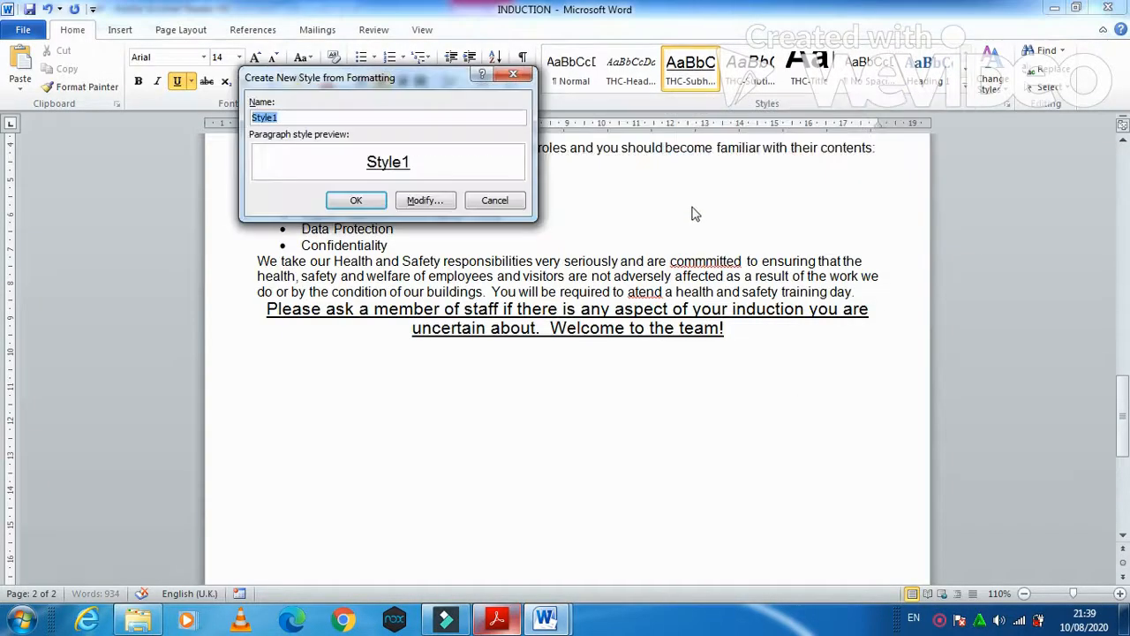
pyautogui.write('THC-Header_footer serif 10 as in step 4 italic single 0 0')
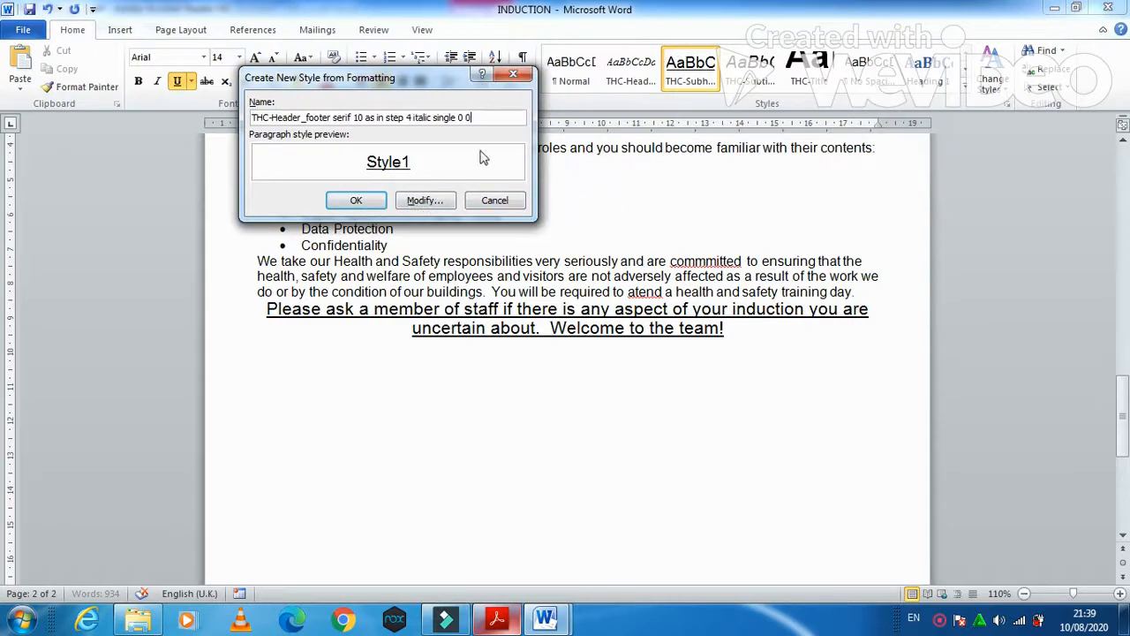
pyautogui.moveTo(493, 118); pyautogui.dragTo(279, 106)
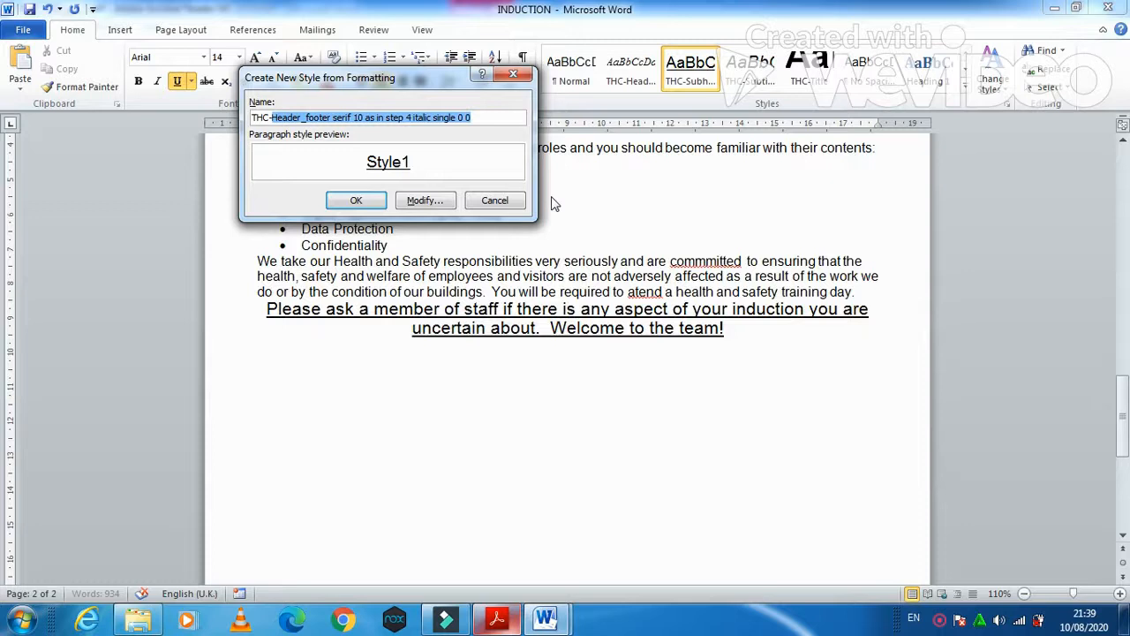
pyautogui.write('body')
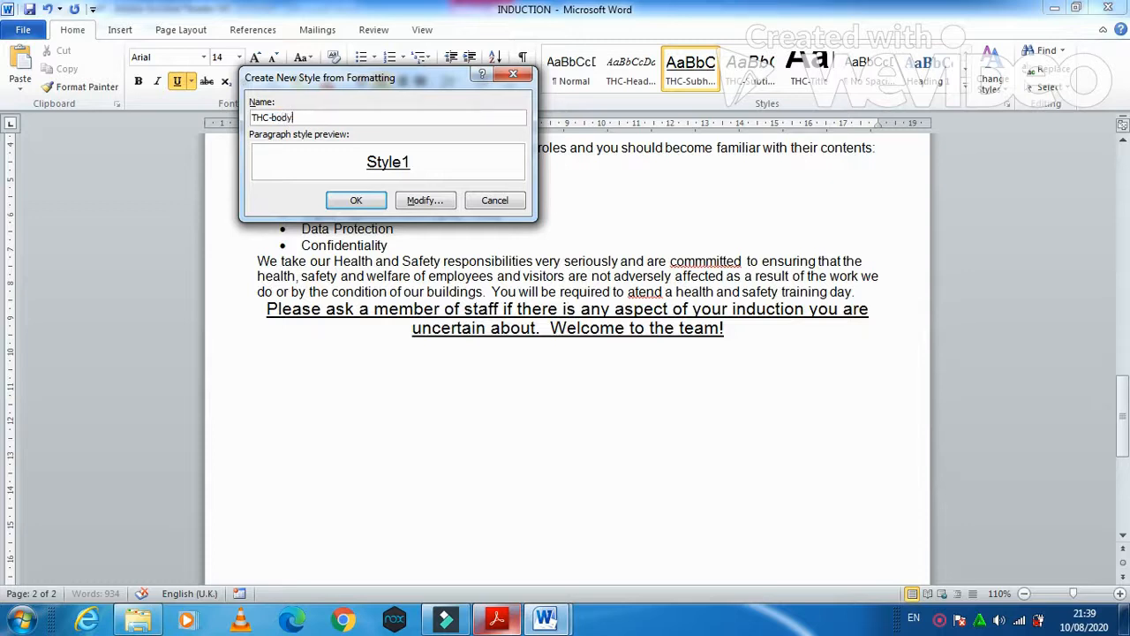
# - Open the THC-body style's full settings and check the THC-Body specs: serif 11 pt, justified, 12 pt after
pyautogui.click(425, 200)
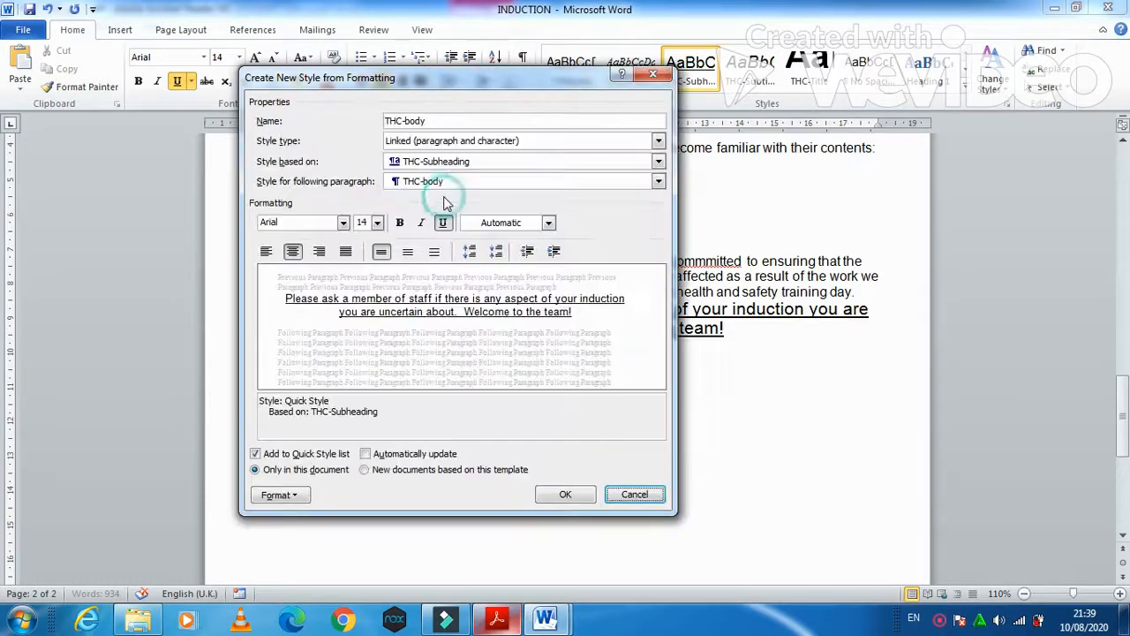
pyautogui.hotkey('alt', 'Tab')
pyautogui.click(359, 386)
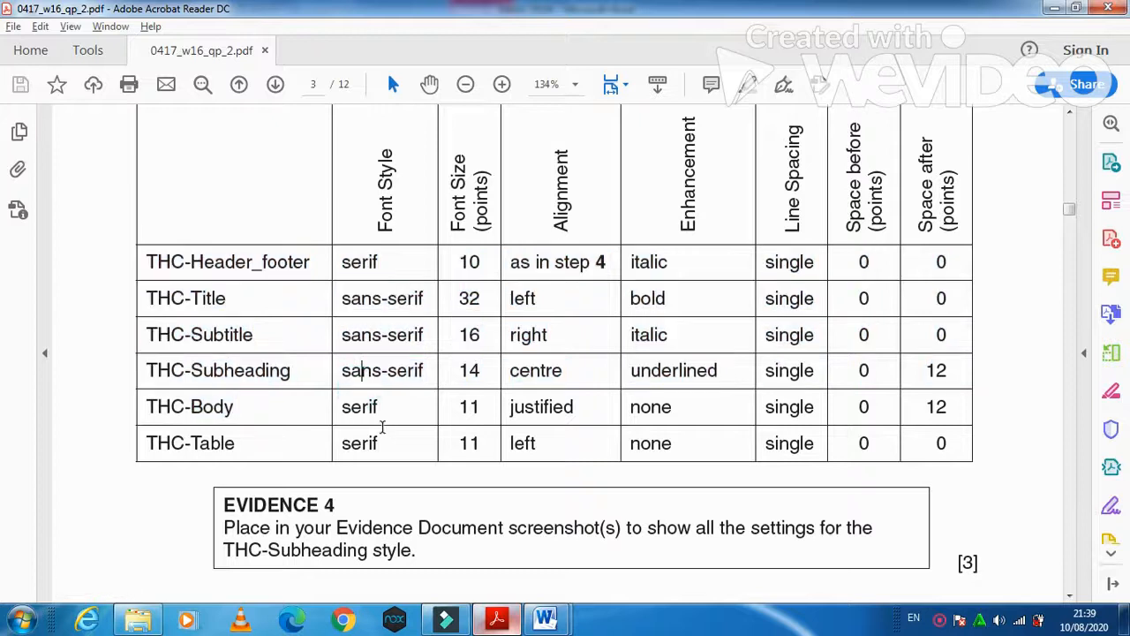
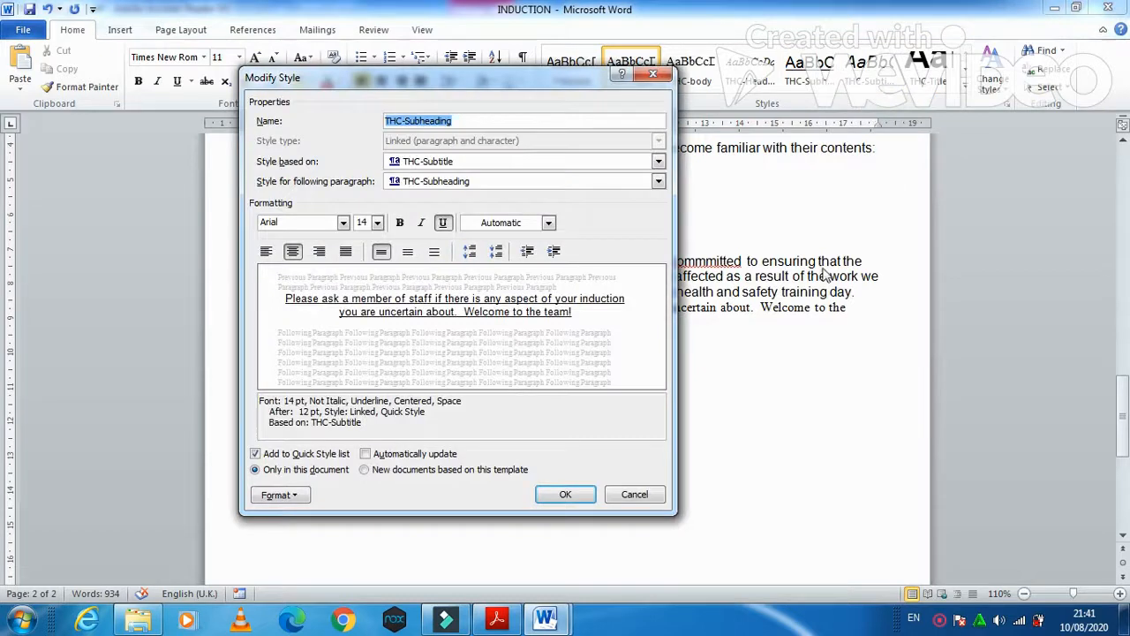
# - Accept the THC-Subheading style settings and paste the screenshot under Step 3 – EVIDENCE 4
pyautogui.click(567, 496)
pyautogui.moveTo(545, 618)
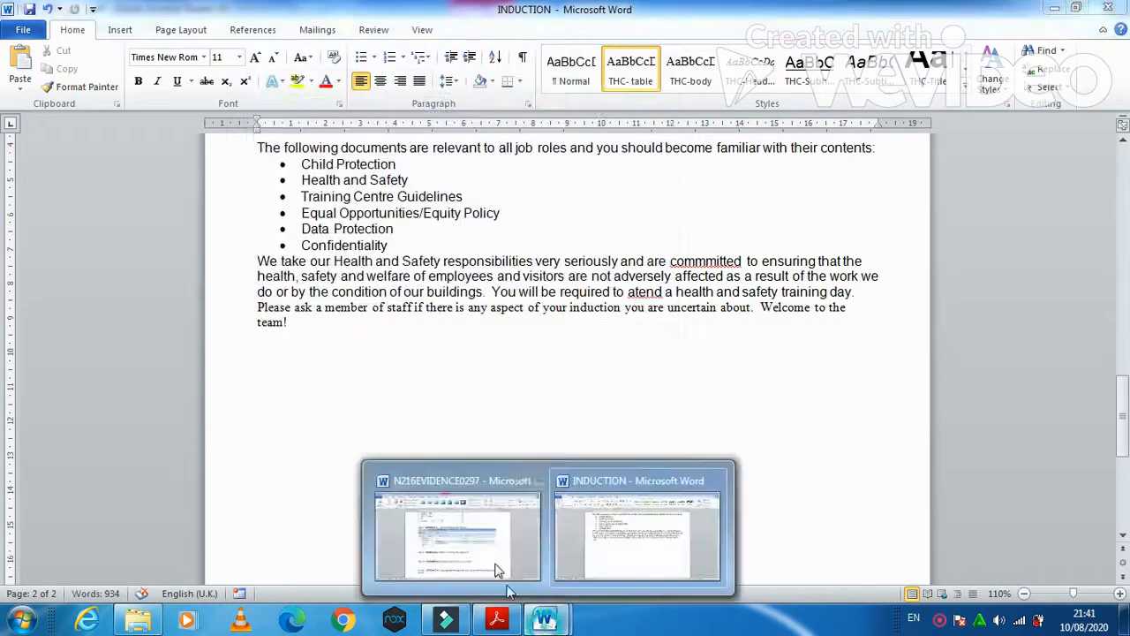
pyautogui.click(497, 569)
pyautogui.click(360, 428)
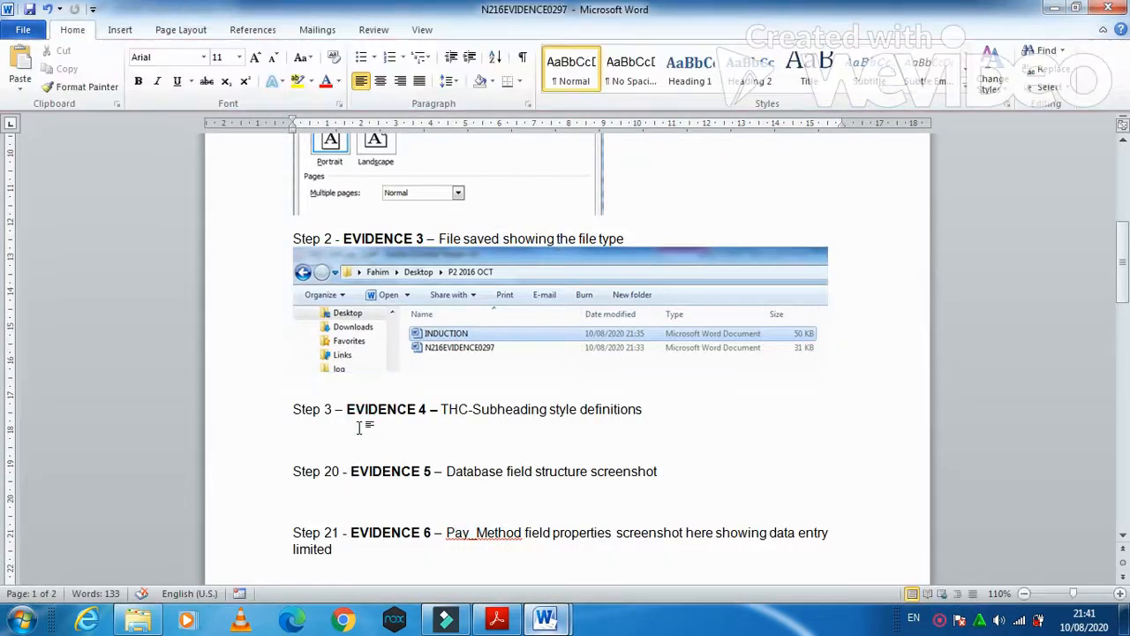
pyautogui.hotkey('ctrl', 'v')
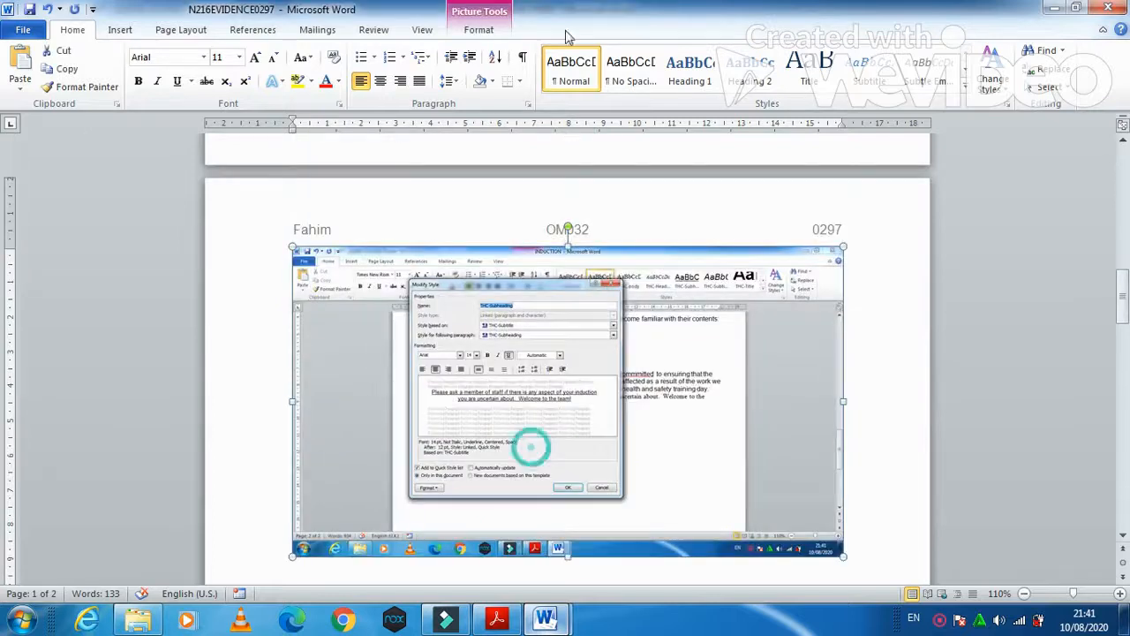
# - Crop the screenshot to just the Modify Style dialog and enlarge it to about 9.3 cm
pyautogui.click(479, 29)
pyautogui.click(988, 61)
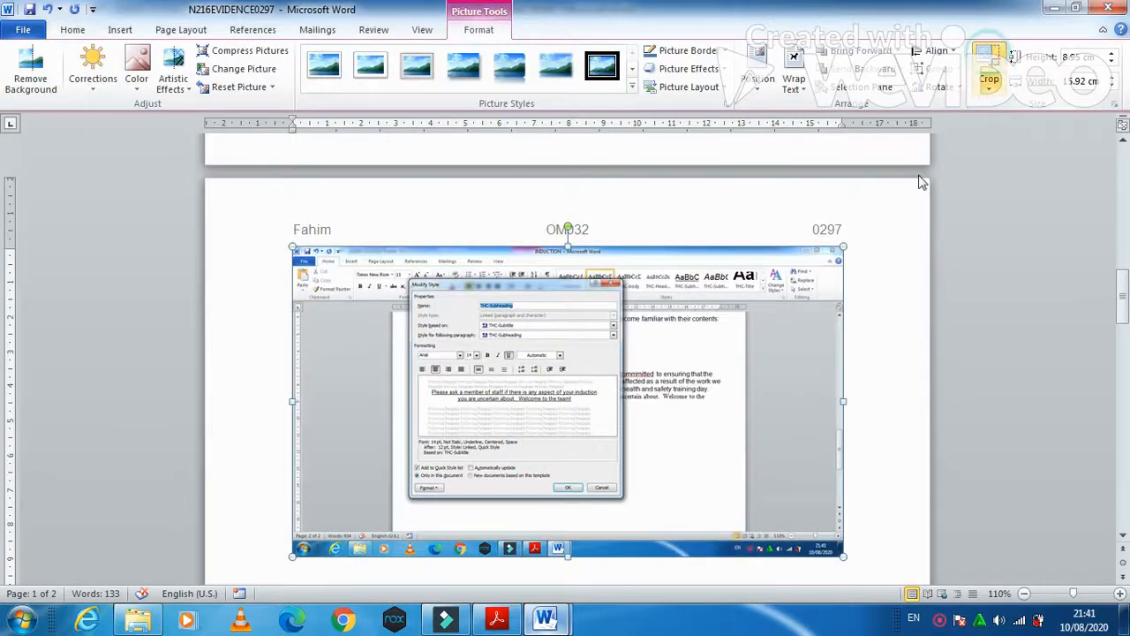
pyautogui.moveTo(839, 552); pyautogui.dragTo(624, 499)
pyautogui.scroll(9, 610, 318)
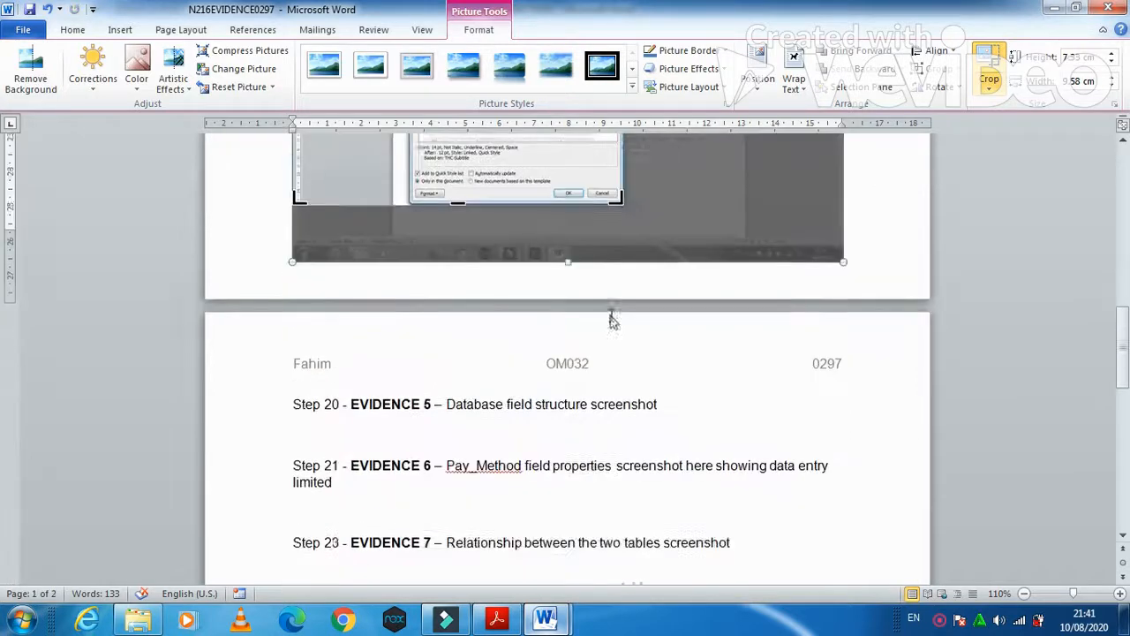
pyautogui.moveTo(296, 224); pyautogui.dragTo(407, 250)
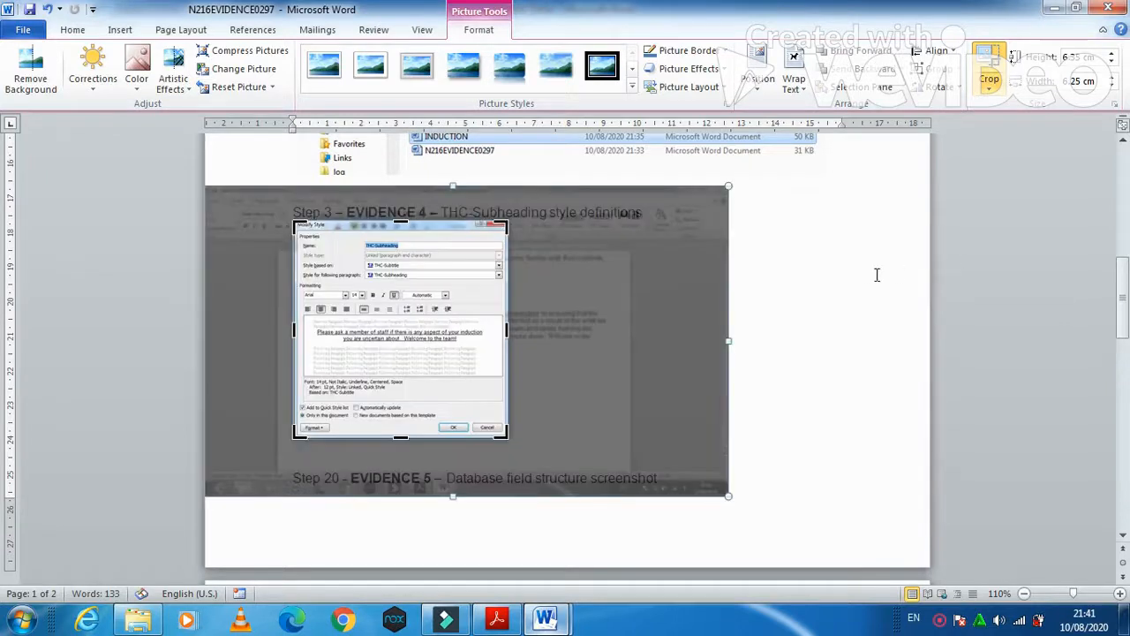
pyautogui.click(876, 275)
pyautogui.click(481, 316)
pyautogui.moveTo(508, 438); pyautogui.dragTo(614, 478)
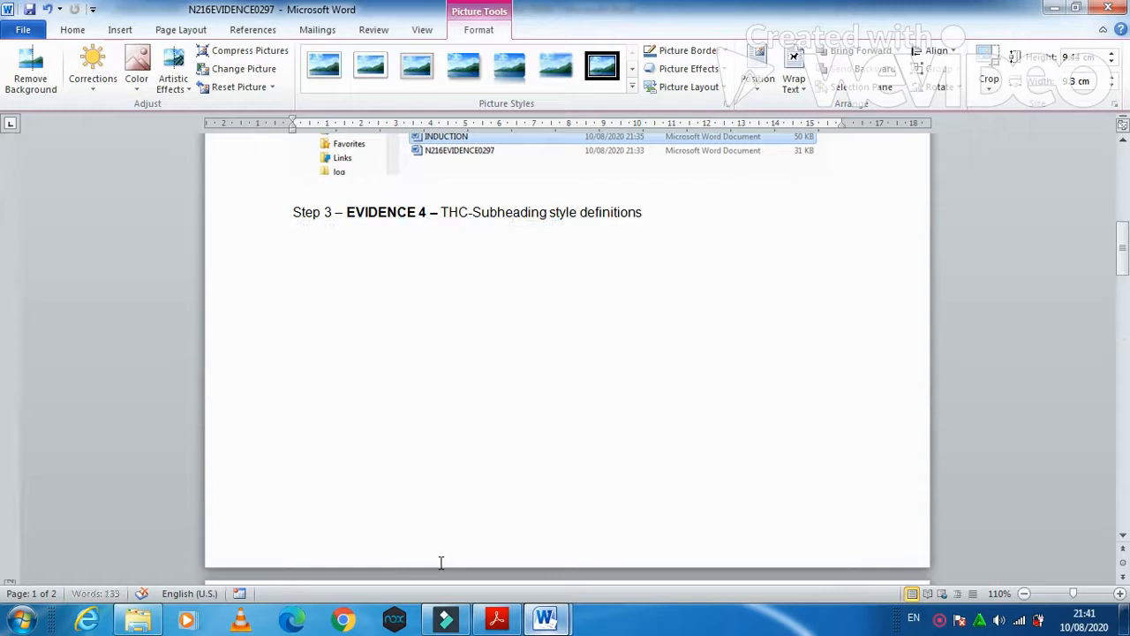
pyautogui.scroll(-10, 437, 547)
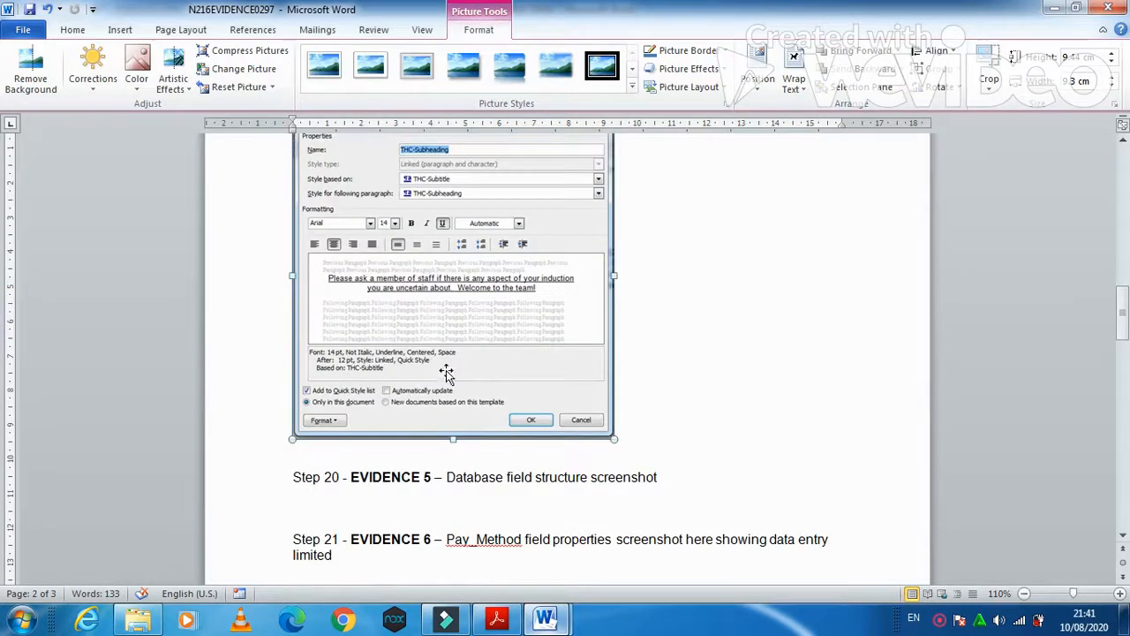
# - Bring the task sheet PDF back to the front to read the next task
pyautogui.hotkey('alt', 'Tab')
pyautogui.click(498, 620)
pyautogui.click(511, 578)
pyautogui.scroll(-5, 466, 393)
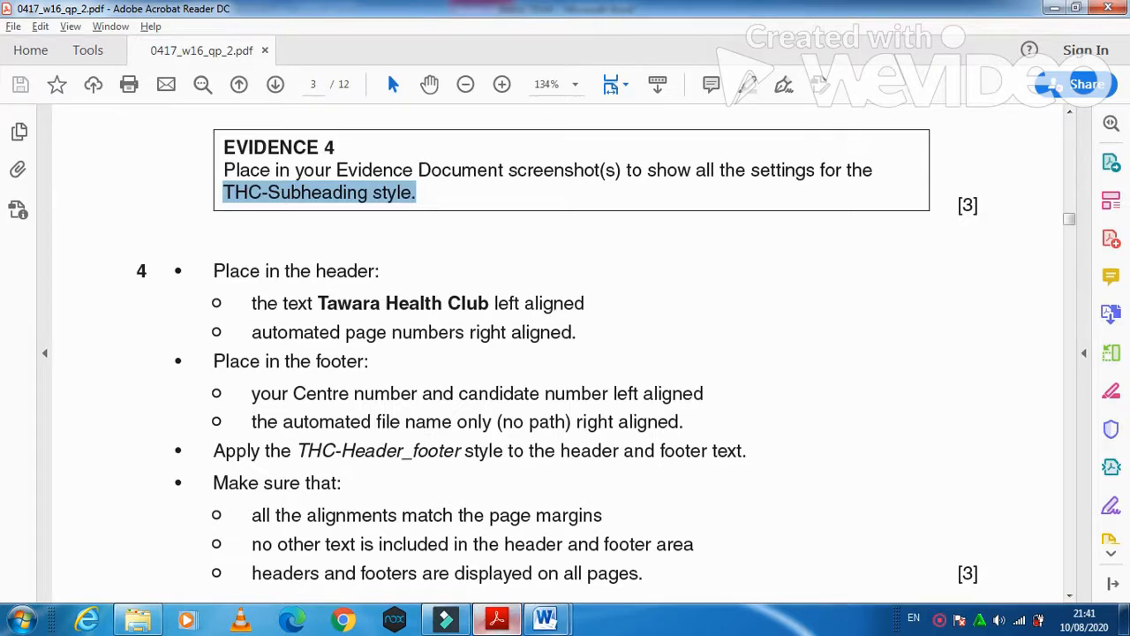
# - Add a Blank (Three Columns) header to the INDUCTION document
pyautogui.moveTo(556, 621)
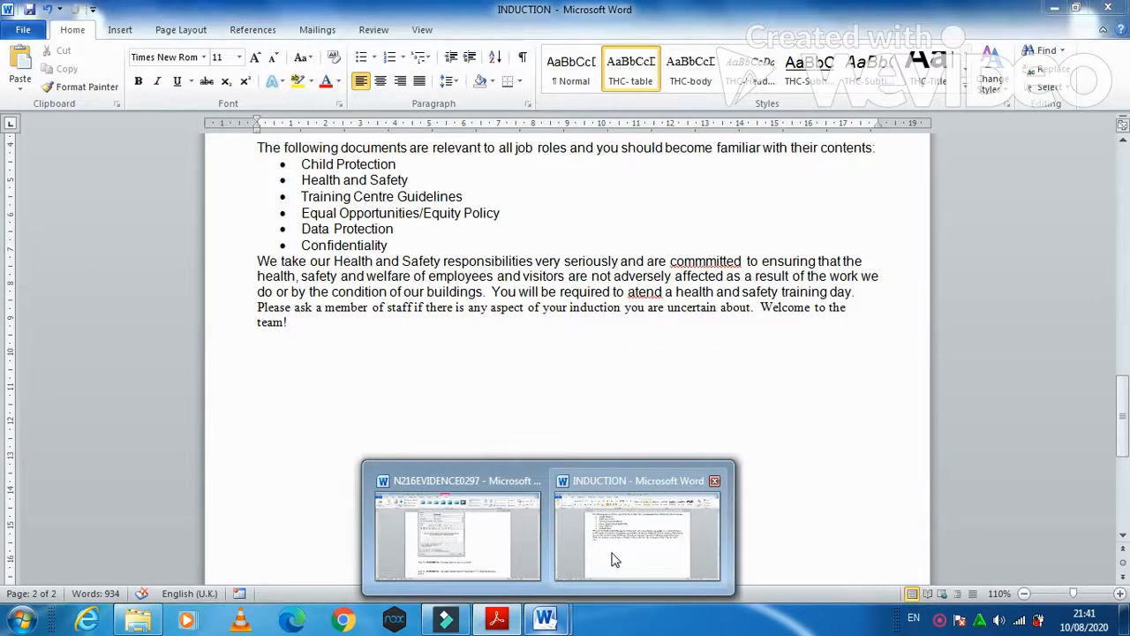
pyautogui.moveTo(482, 622)
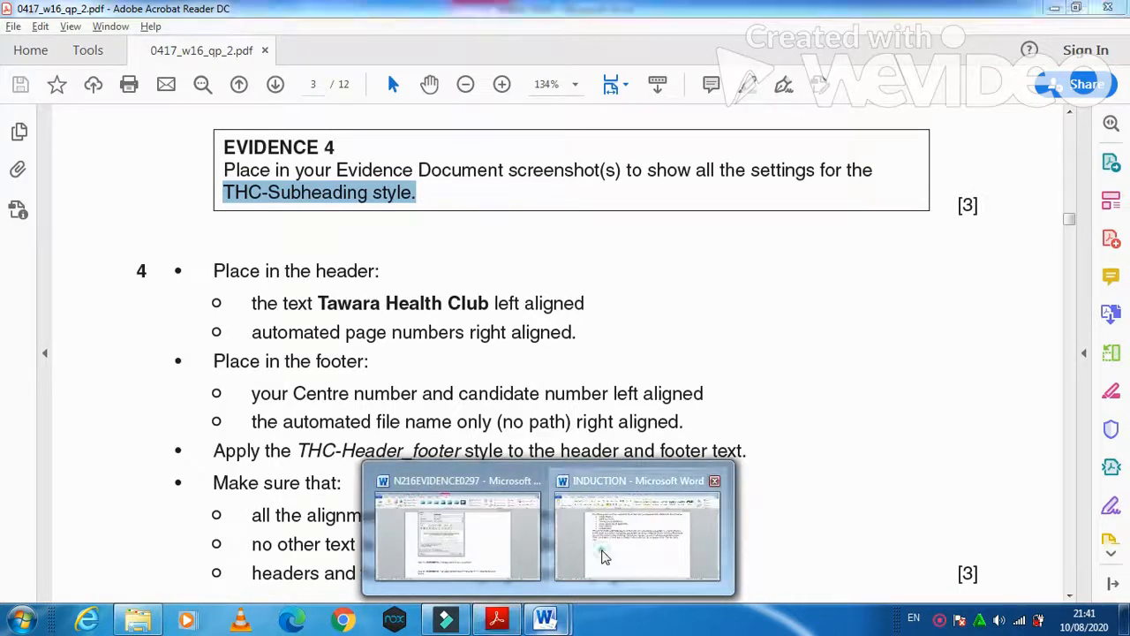
pyautogui.click(604, 554)
pyautogui.click(119, 29)
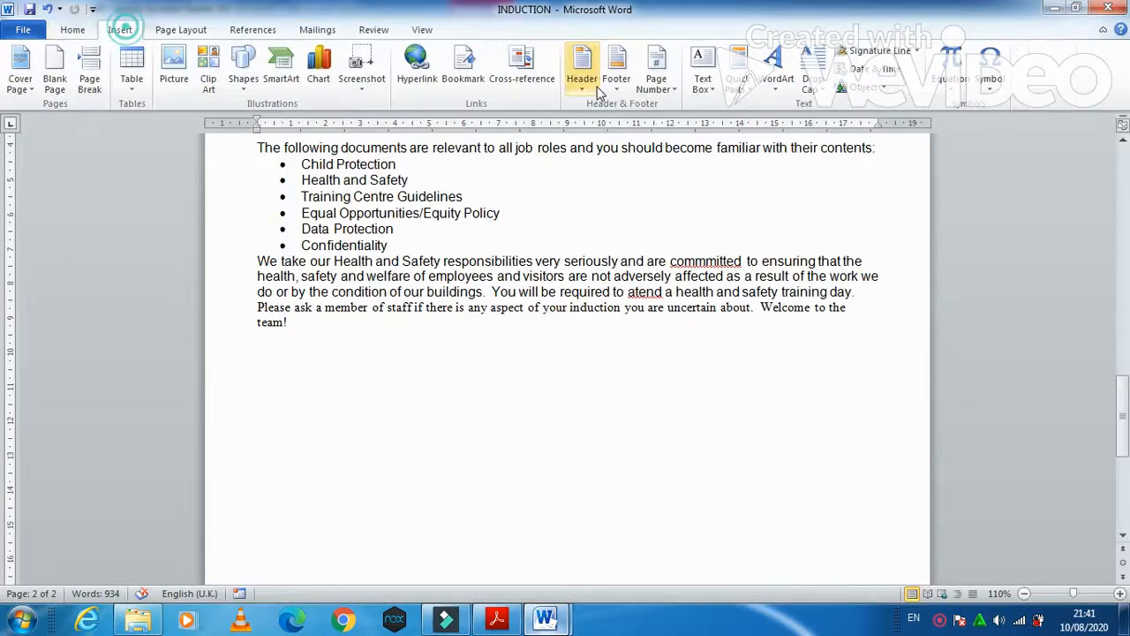
pyautogui.click(582, 66)
pyautogui.click(630, 243)
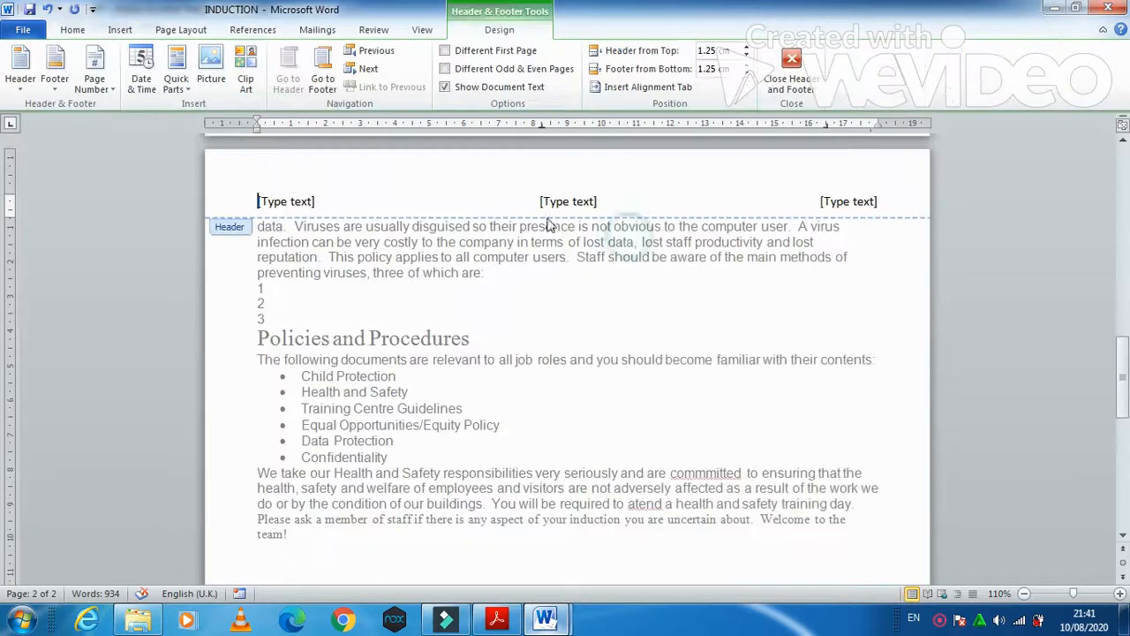
# - Put Tawara Health Club, copied from the task sheet, in the left header section
pyautogui.click(285, 201)
pyautogui.hotkey('alt', 'Tab')
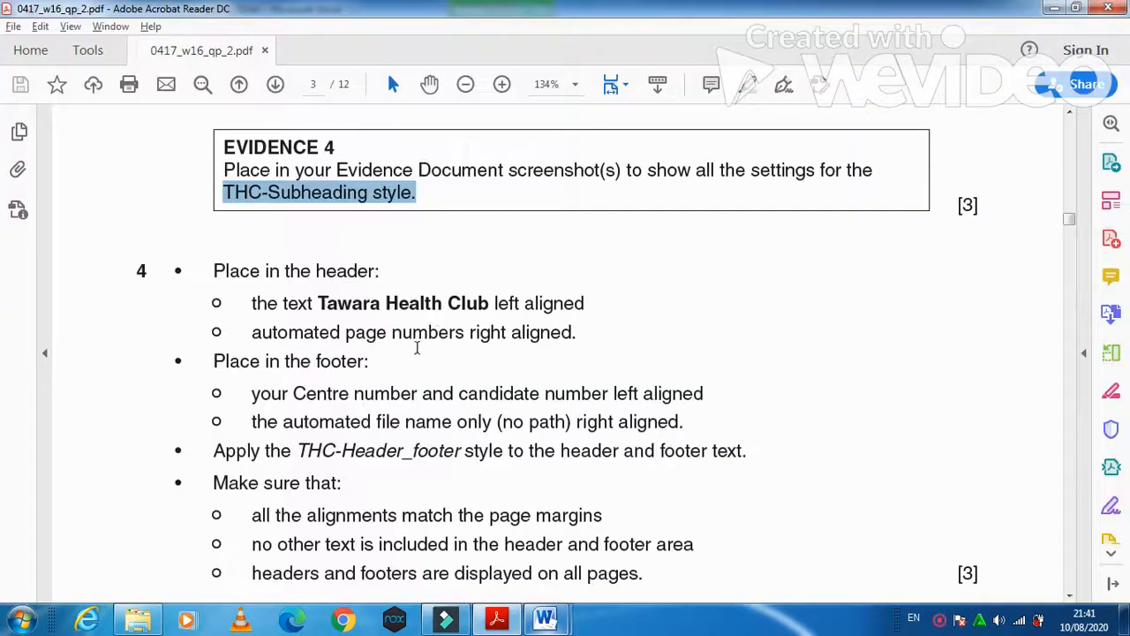
pyautogui.moveTo(490, 303)
pyautogui.mouseDown()
pyautogui.moveTo(285, 303)
pyautogui.moveTo(323, 305)
pyautogui.mouseUp()
pyautogui.hotkey('ctrl', 'c')
pyautogui.hotkey('alt', 'Tab')
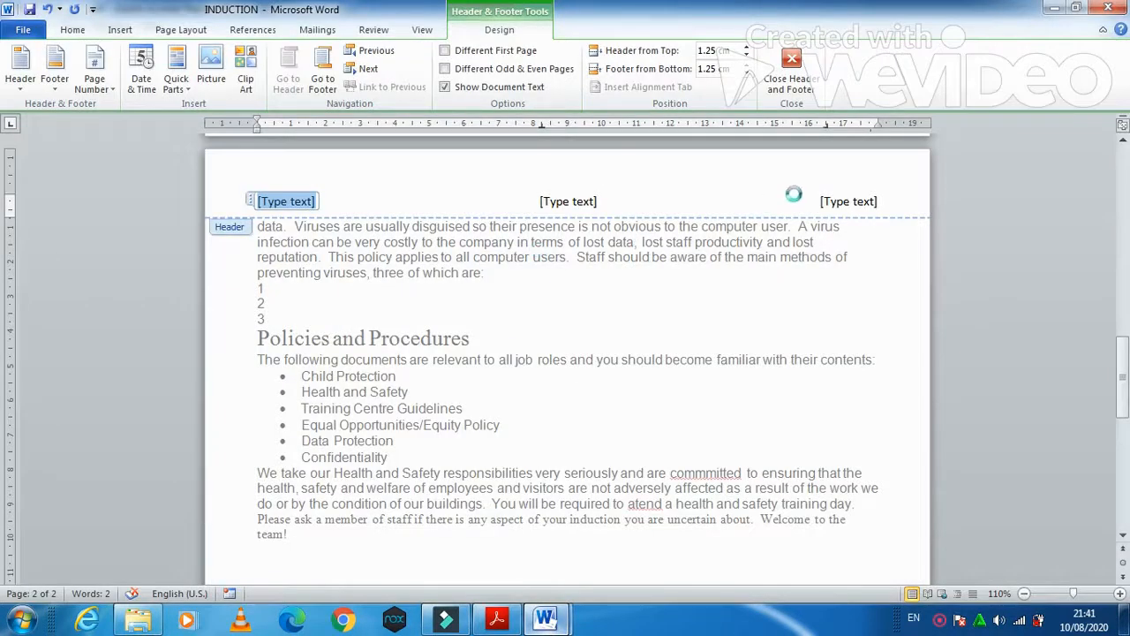
pyautogui.hotkey('ctrl', 'v')
# - Insert a plain page number at the right of the header and delete the centre placeholder
pyautogui.click(850, 203)
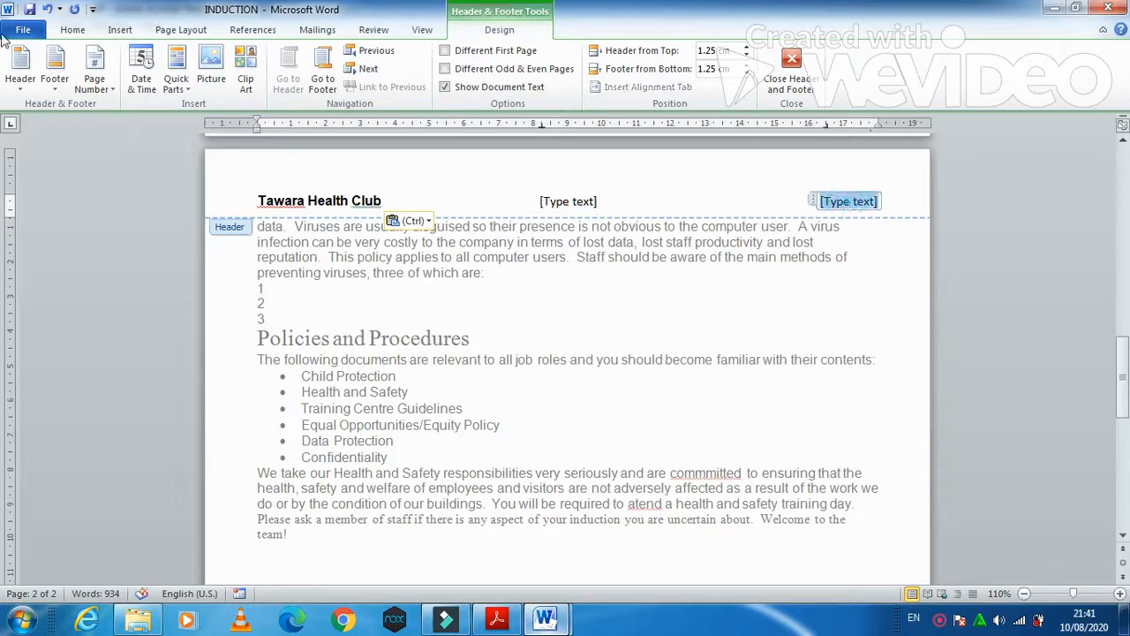
pyautogui.click(109, 92)
pyautogui.moveTo(216, 161)
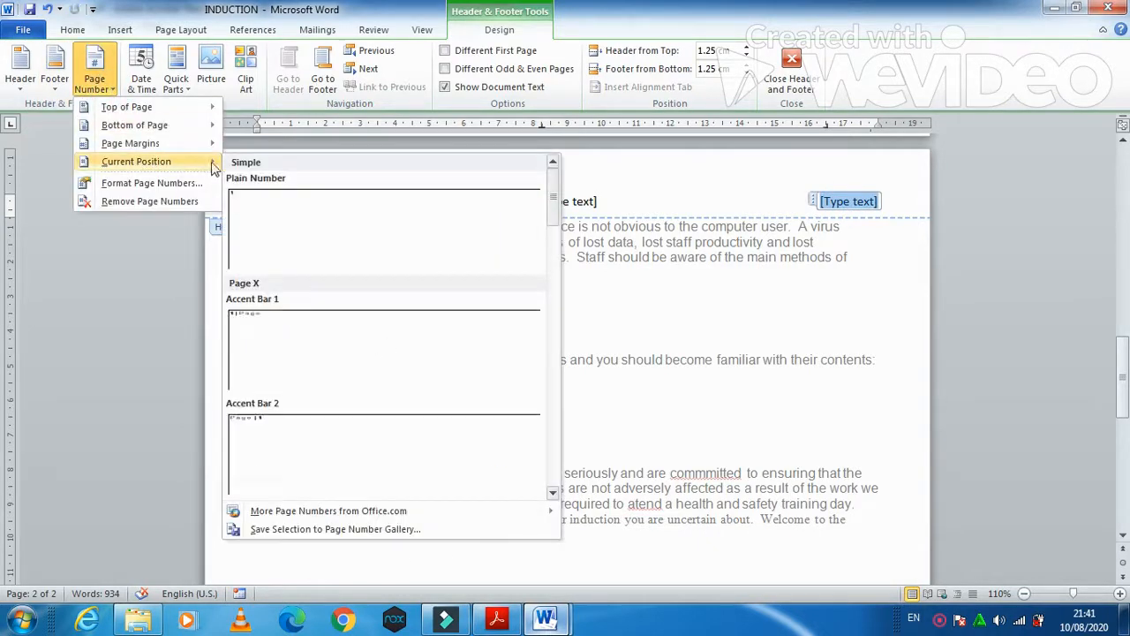
pyautogui.click(448, 234)
pyautogui.click(574, 202)
pyautogui.press('Delete')
# - Check the task sheet for the footer requirements, then bring up the footer designs
pyautogui.hotkey('alt', 'Tab')
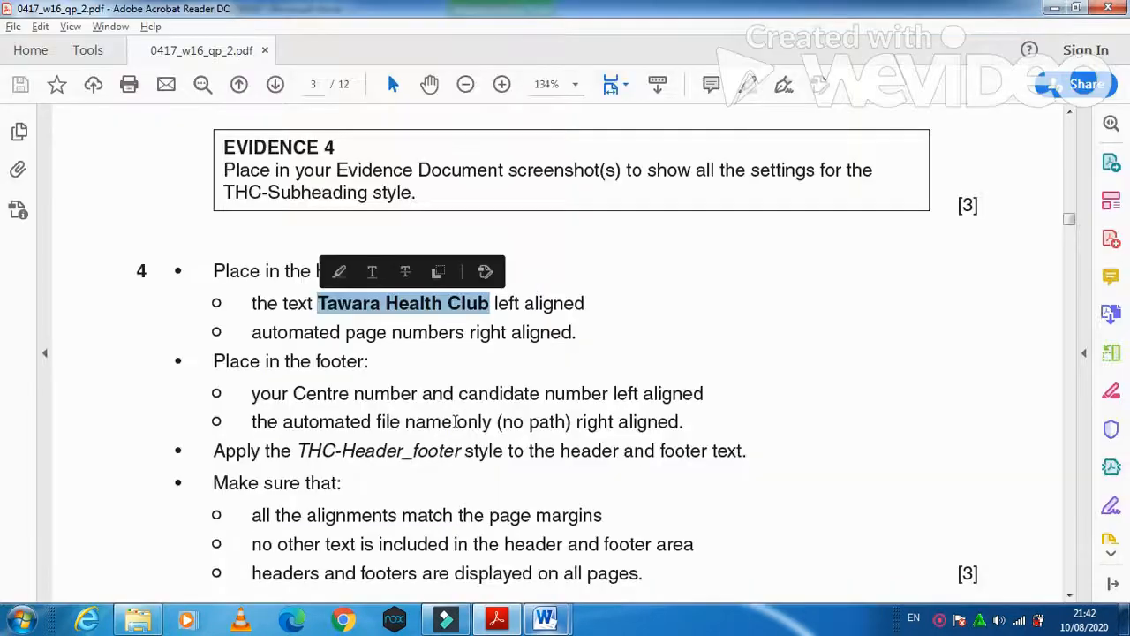
pyautogui.scroll(-1, 456, 421)
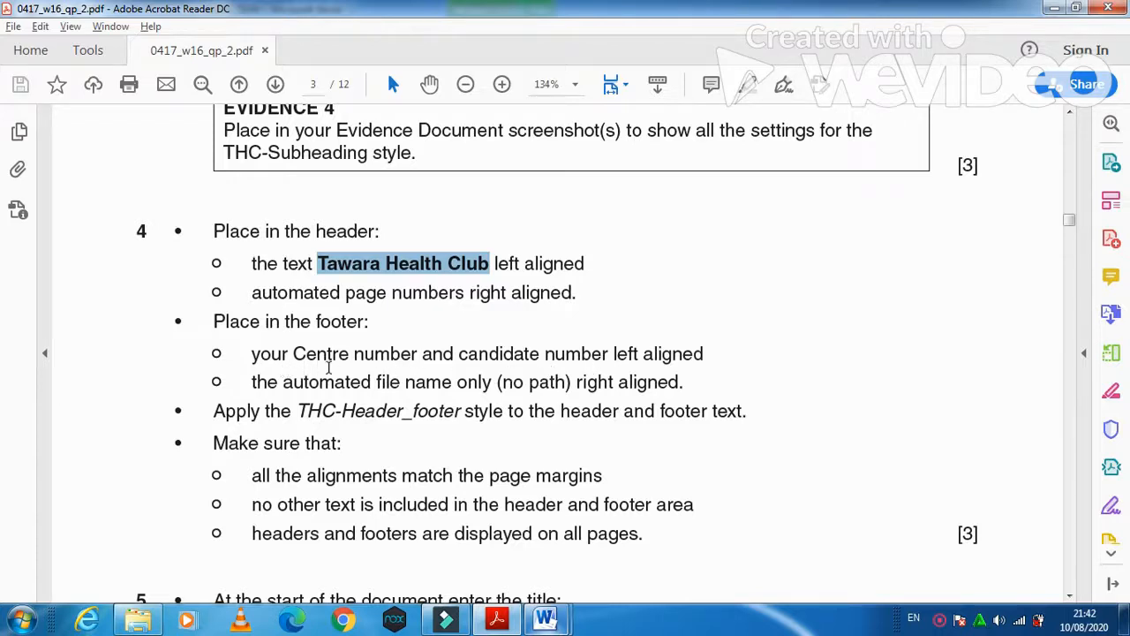
pyautogui.hotkey('alt', 'Tab')
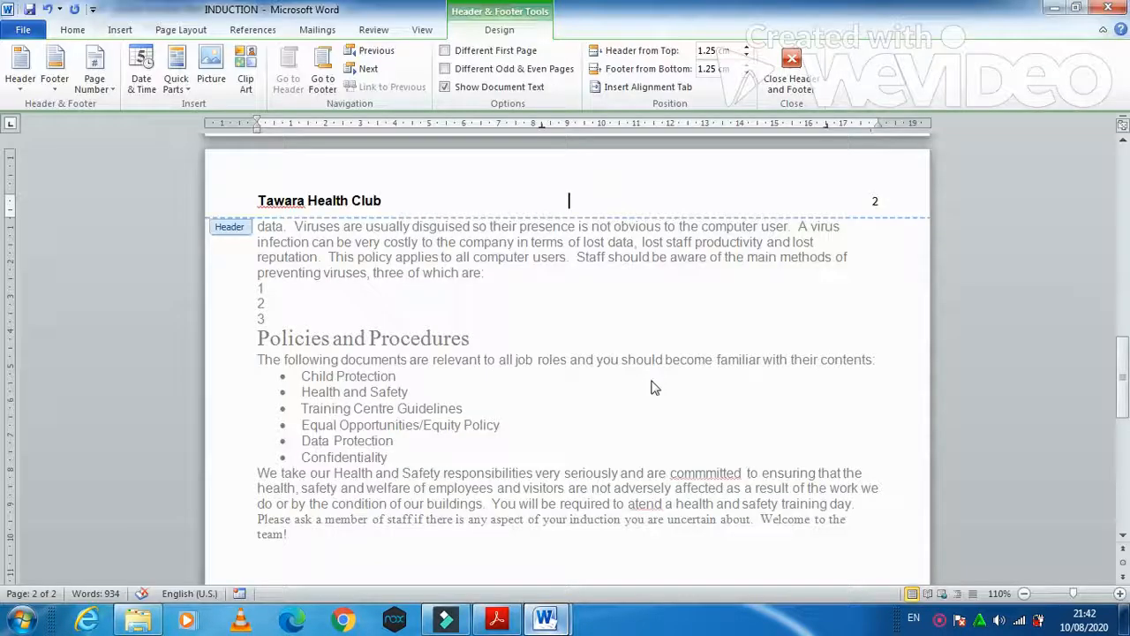
pyautogui.click(53, 88)
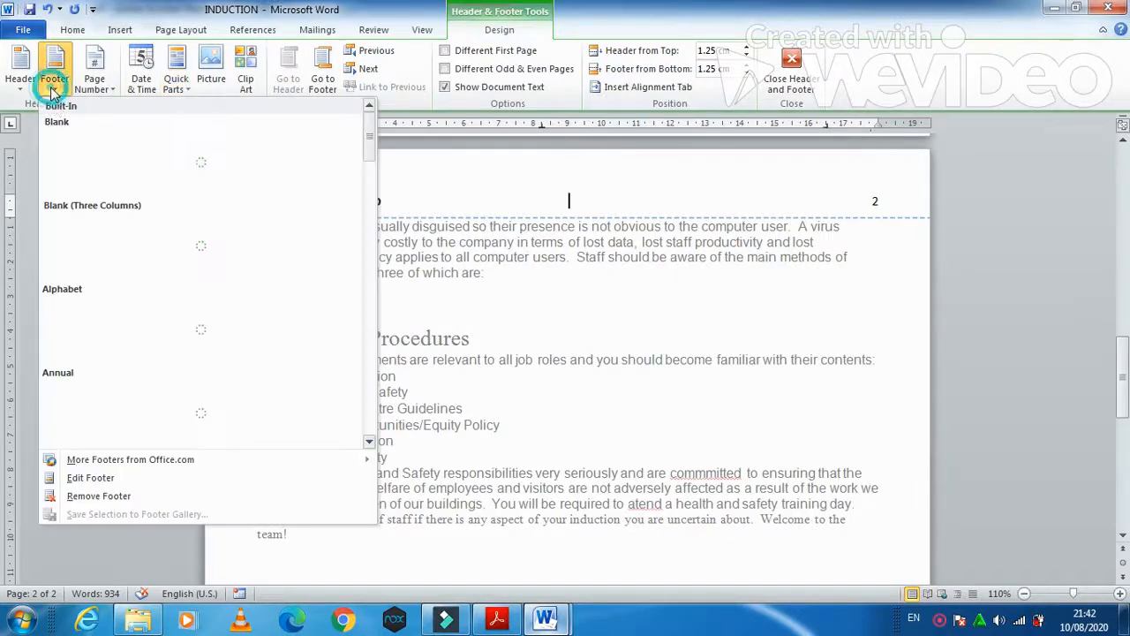
# - Add a blank three-column footer with OM032 entered in the left section
pyautogui.click(78, 254)
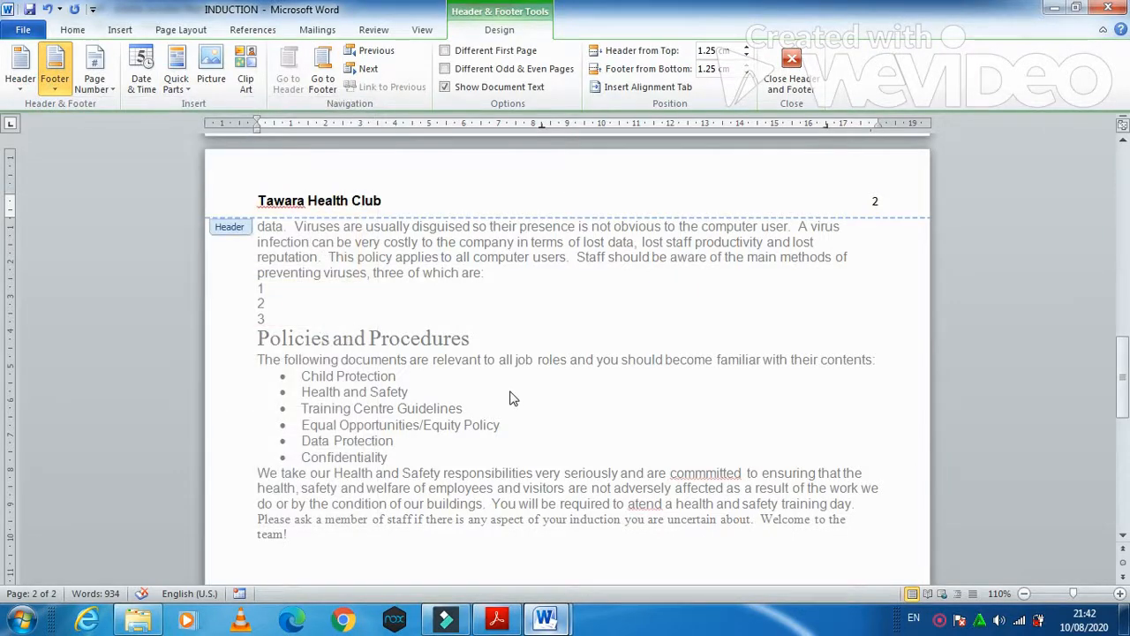
pyautogui.click(267, 517)
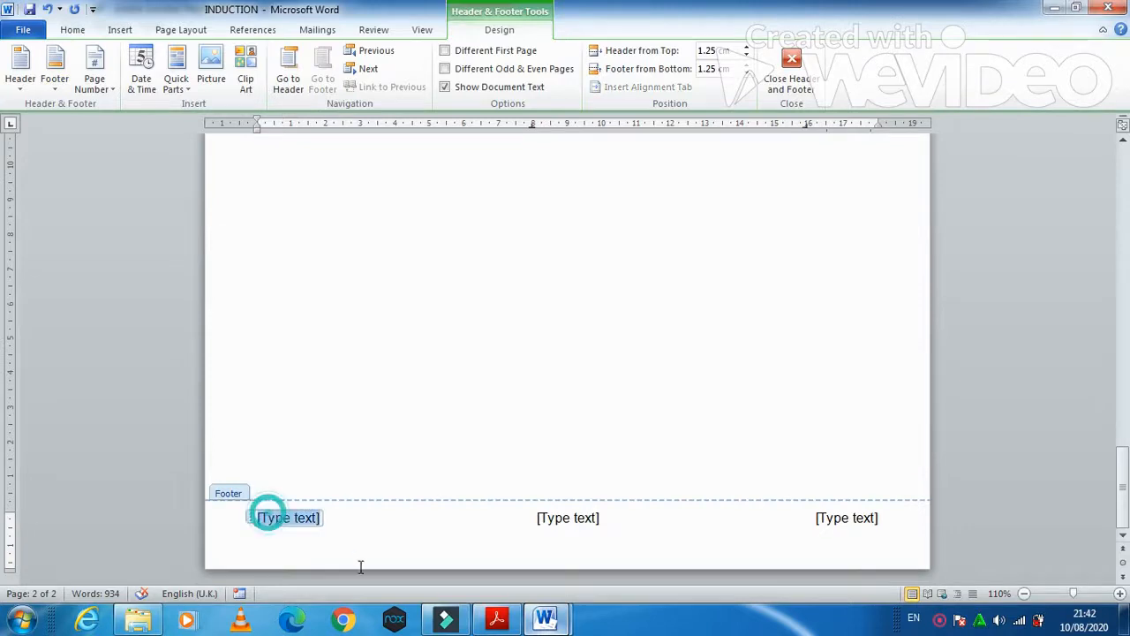
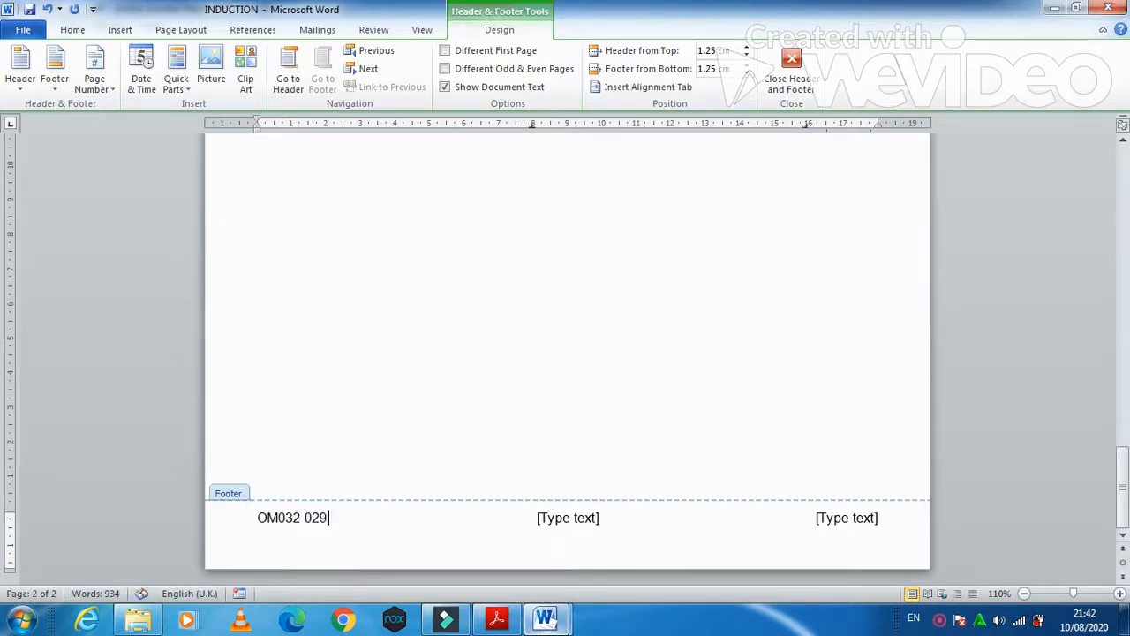
pyautogui.hotkey('alt', 'Tab')
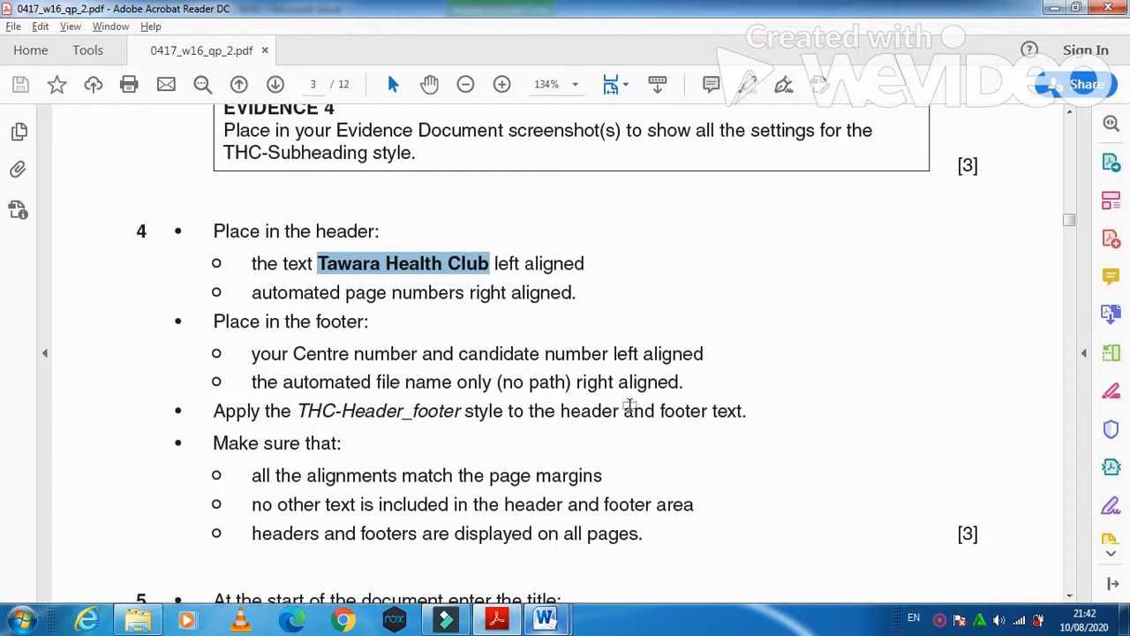
pyautogui.hotkey('alt', 'Tab')
# - Insert a FileName field in the right section of the footer
pyautogui.click(837, 519)
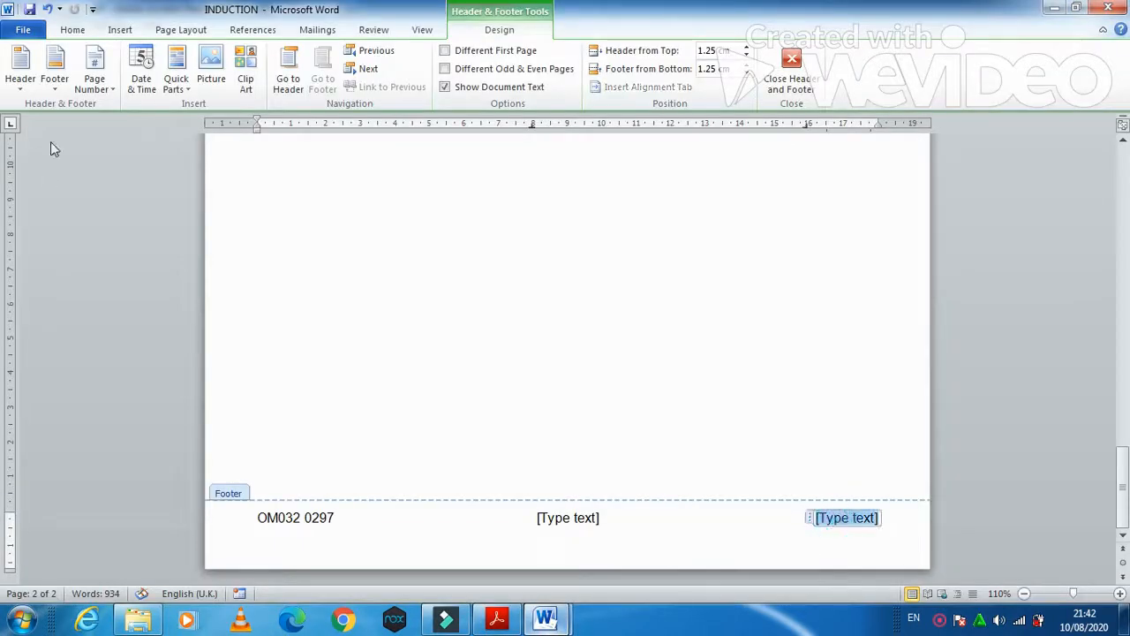
pyautogui.click(201, 82)
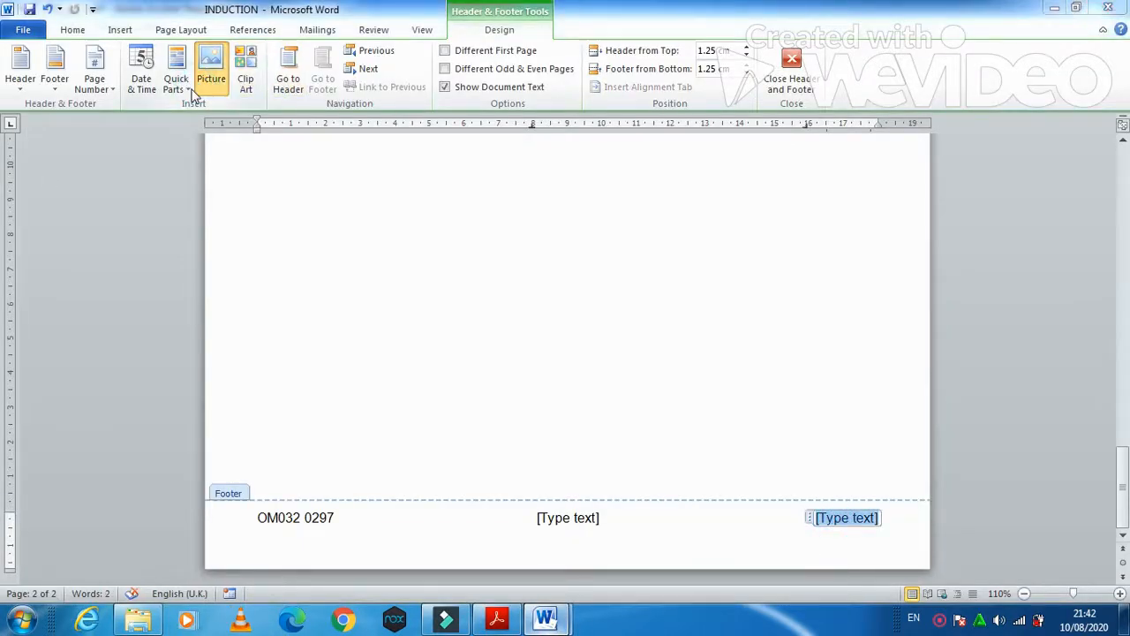
pyautogui.click(830, 18)
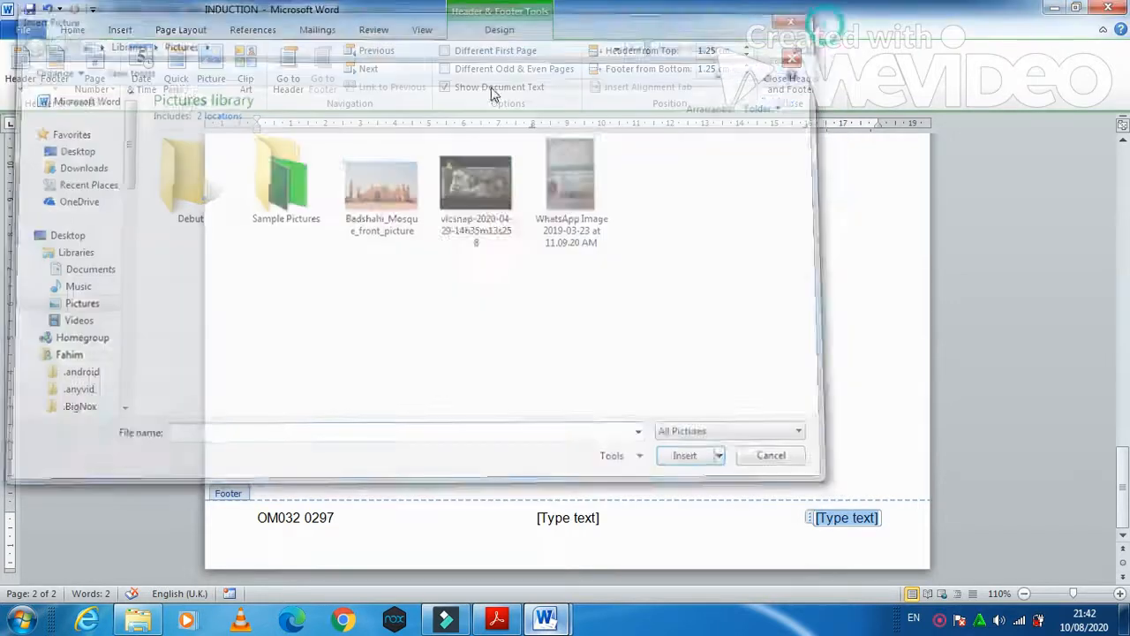
pyautogui.click(192, 95)
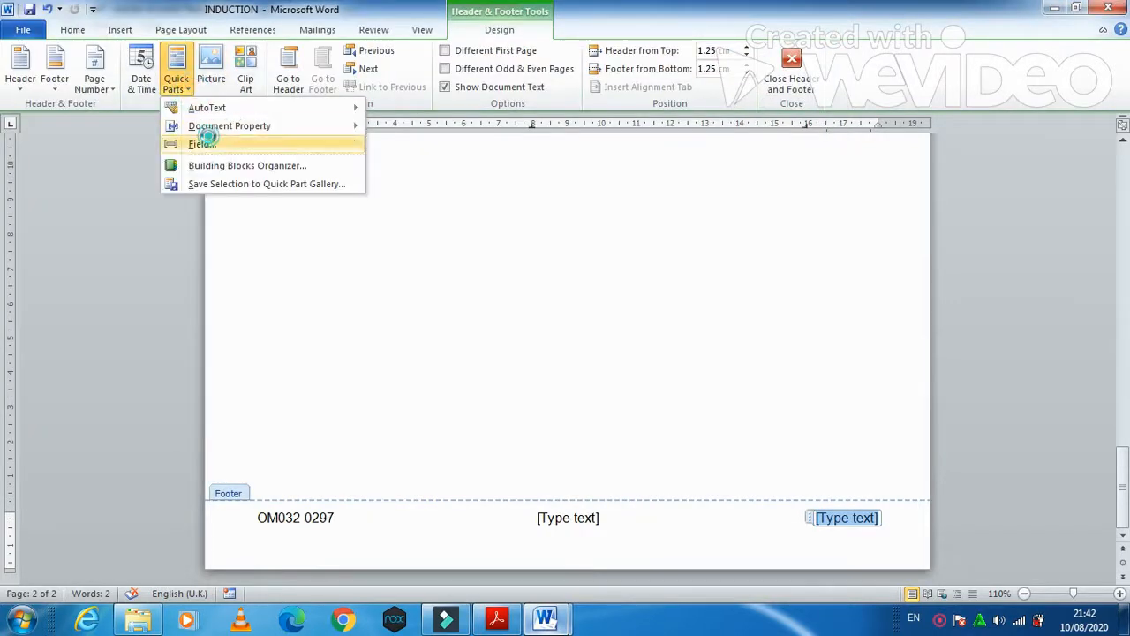
pyautogui.click(203, 141)
pyautogui.click(418, 388)
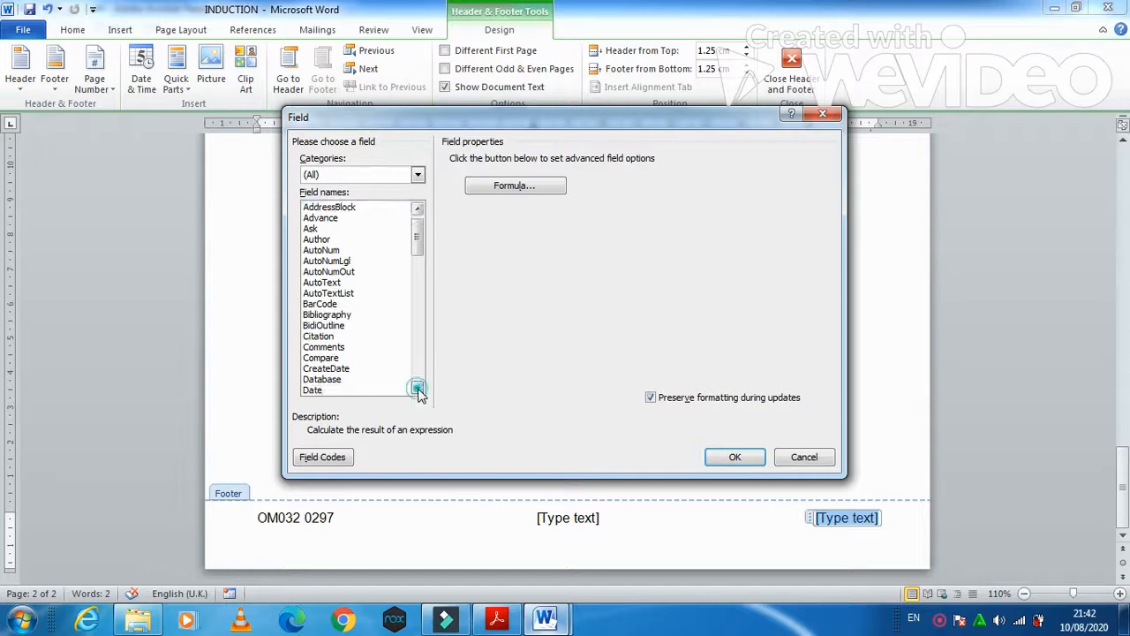
pyautogui.click(417, 389)
pyautogui.click(417, 388)
pyautogui.click(417, 388)
pyautogui.click(417, 388)
pyautogui.click(417, 389)
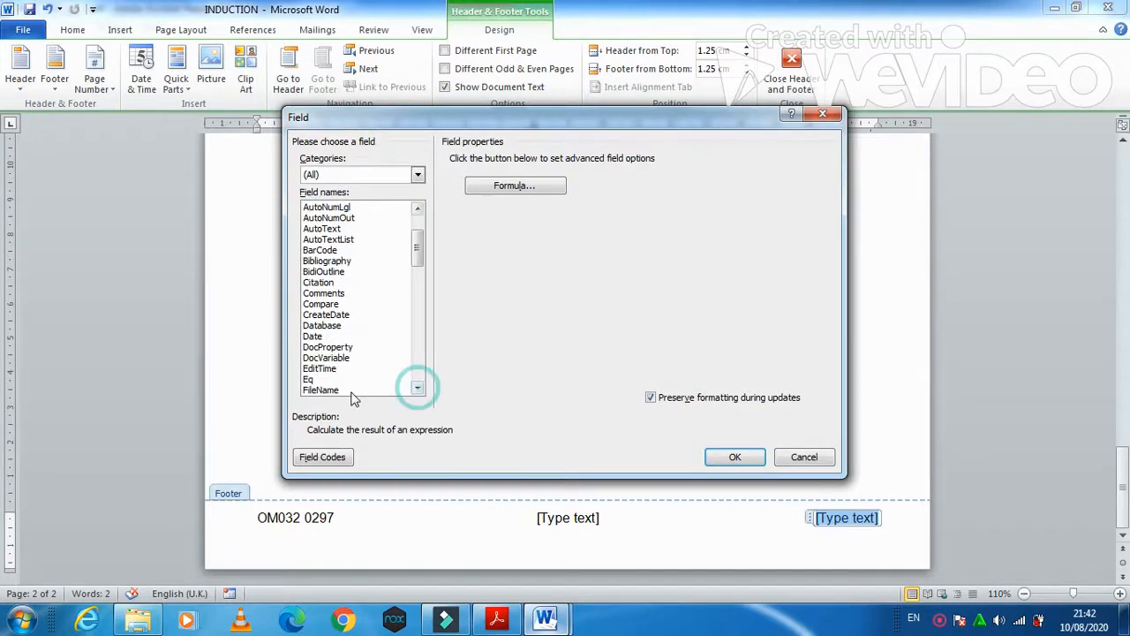
pyautogui.click(349, 390)
pyautogui.click(733, 457)
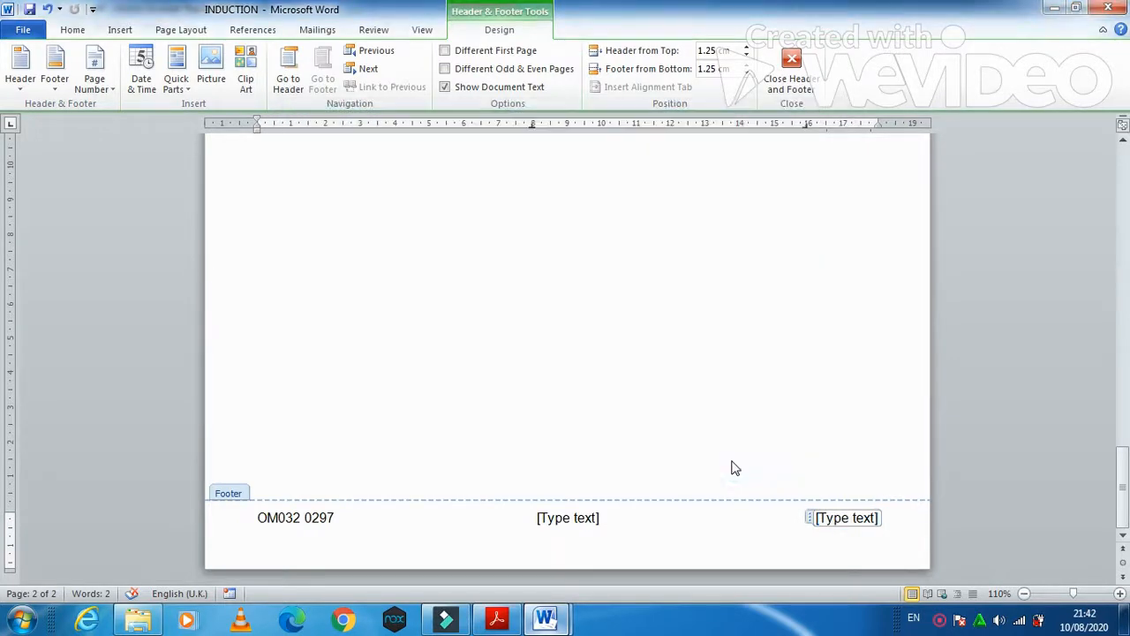
# - Delete the centre footer placeholder and return to the exam question paper
pyautogui.click(582, 526)
pyautogui.press('Delete')
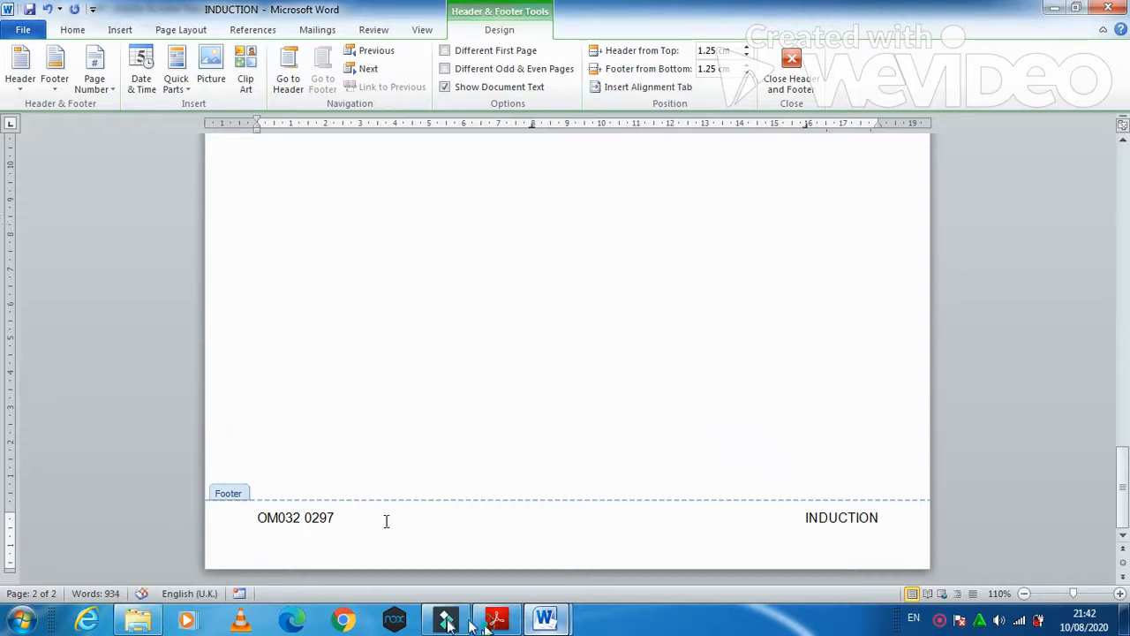
pyautogui.click(496, 620)
pyautogui.scroll(-2, 281, 477)
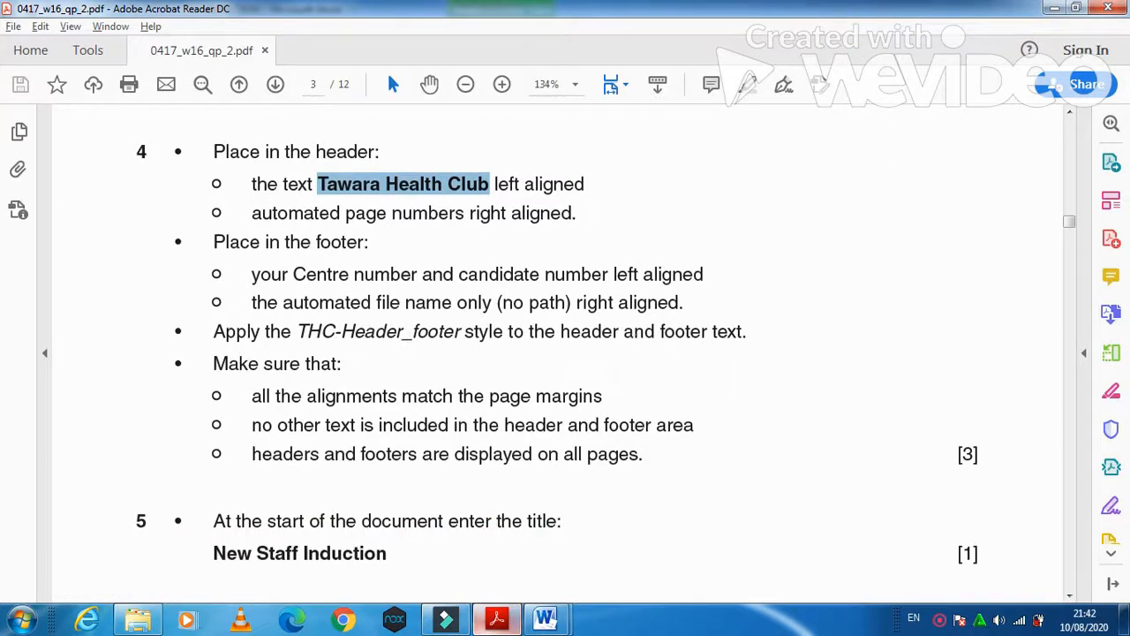
# - Apply the THC-Header_footer style to the numbers in the left footer
pyautogui.moveTo(544, 619)
pyautogui.click(605, 547)
pyautogui.scroll(1, 237, 574)
pyautogui.scroll(-1, 237, 583)
pyautogui.scroll(6, 247, 554)
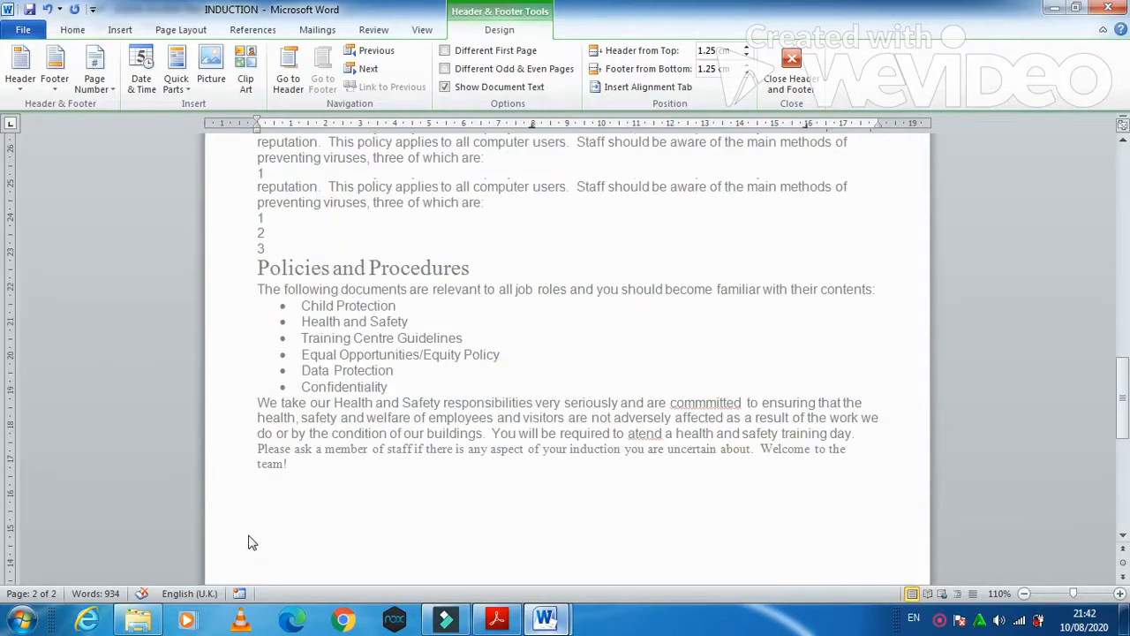
pyautogui.scroll(2, 254, 531)
pyautogui.scroll(-7, 252, 526)
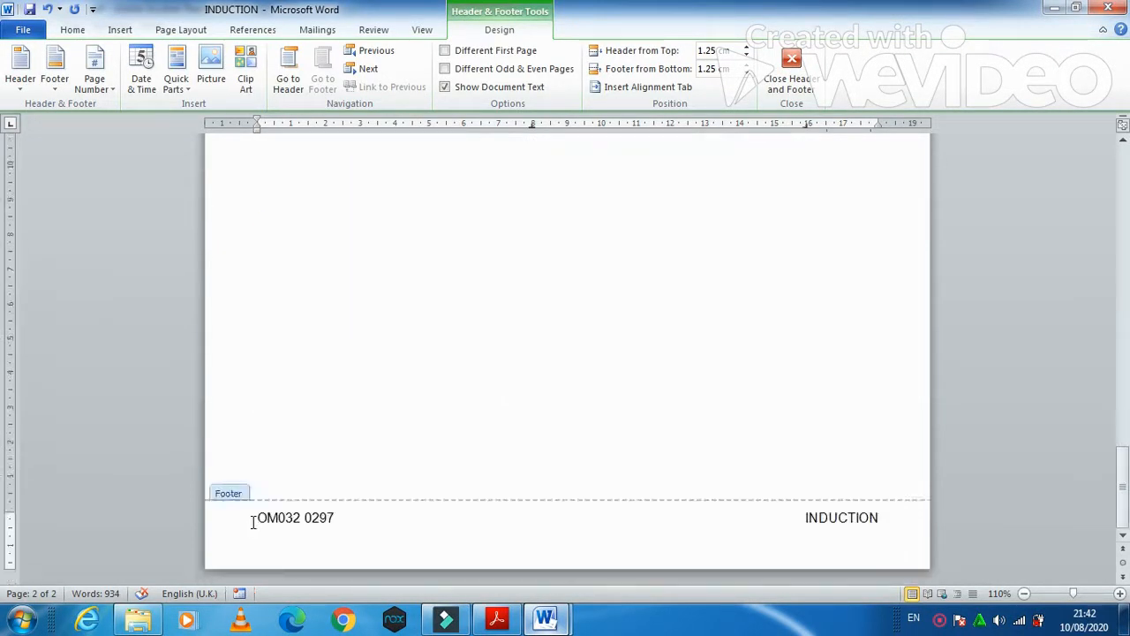
pyautogui.tripleClick(338, 519)
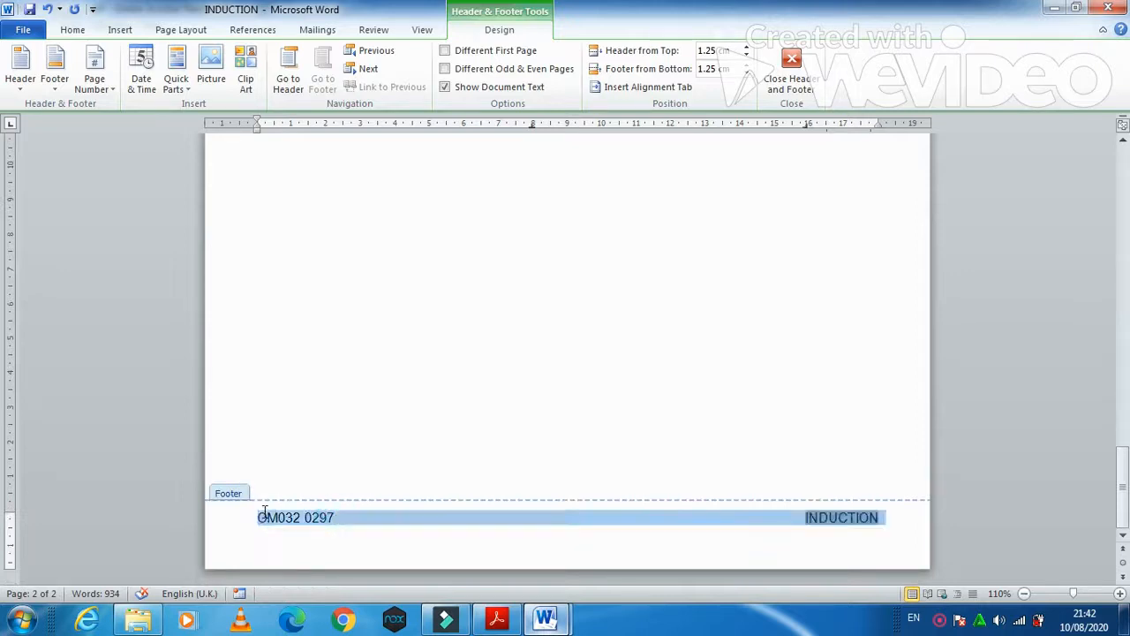
pyautogui.click(265, 518)
pyautogui.tripleClick(265, 517)
pyautogui.keyDown('shift'); pyautogui.click(331, 518); pyautogui.keyUp('shift')
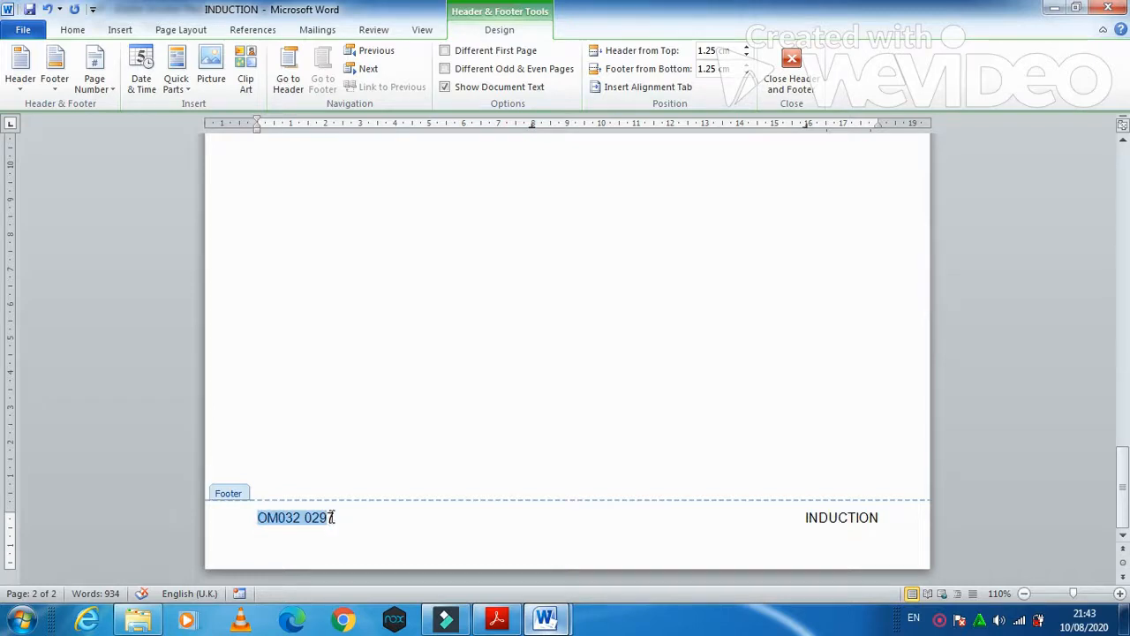
pyautogui.click(83, 30)
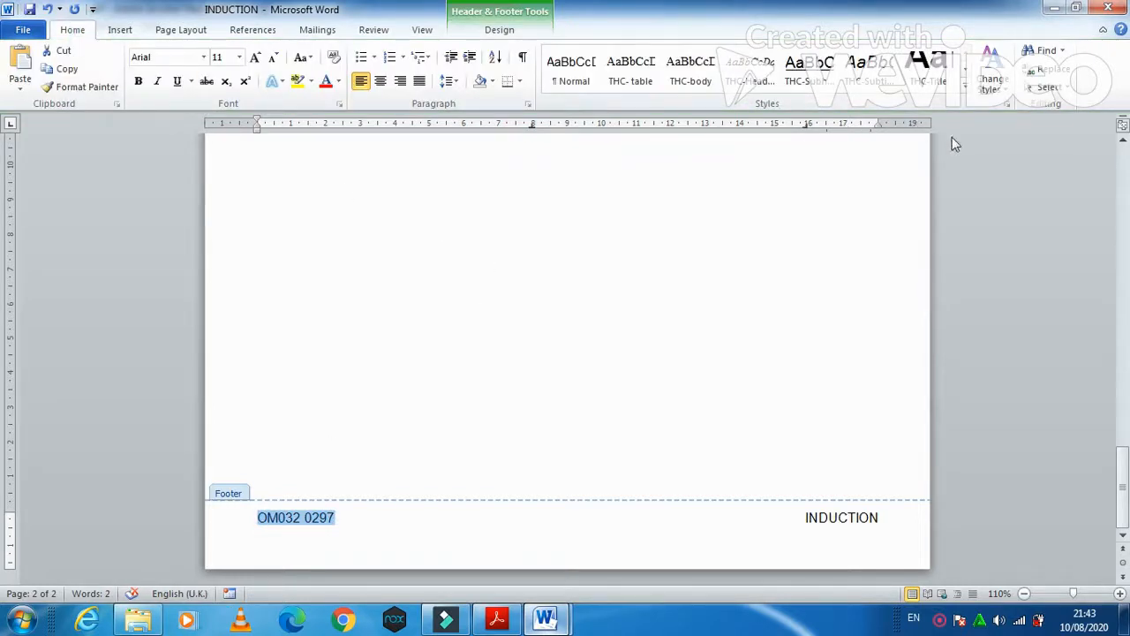
pyautogui.click(751, 71)
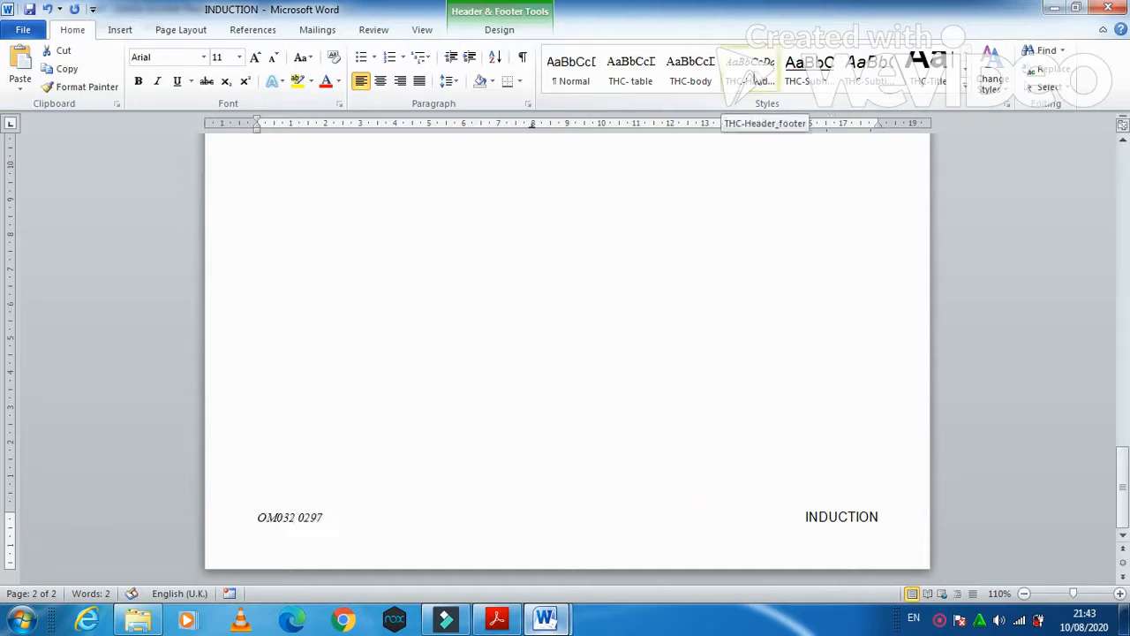
pyautogui.click(754, 77)
# - Apply THC-Header_footer to the INDUCTION file name in the footer
pyautogui.doubleClick(876, 517)
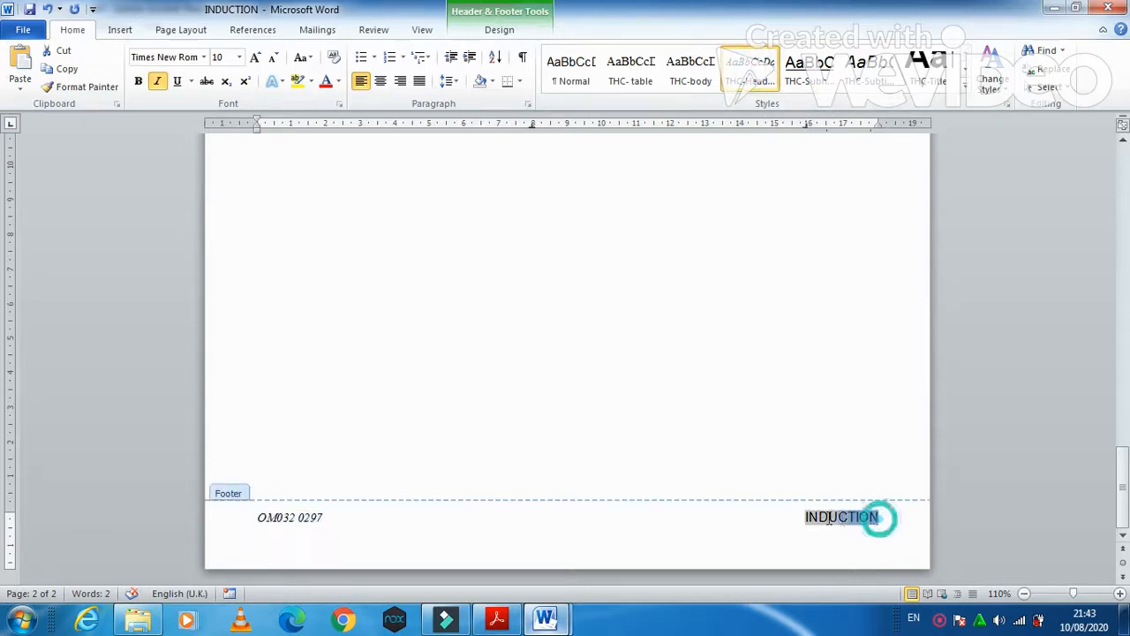
pyautogui.doubleClick(869, 519)
pyautogui.moveTo(882, 518); pyautogui.dragTo(812, 515)
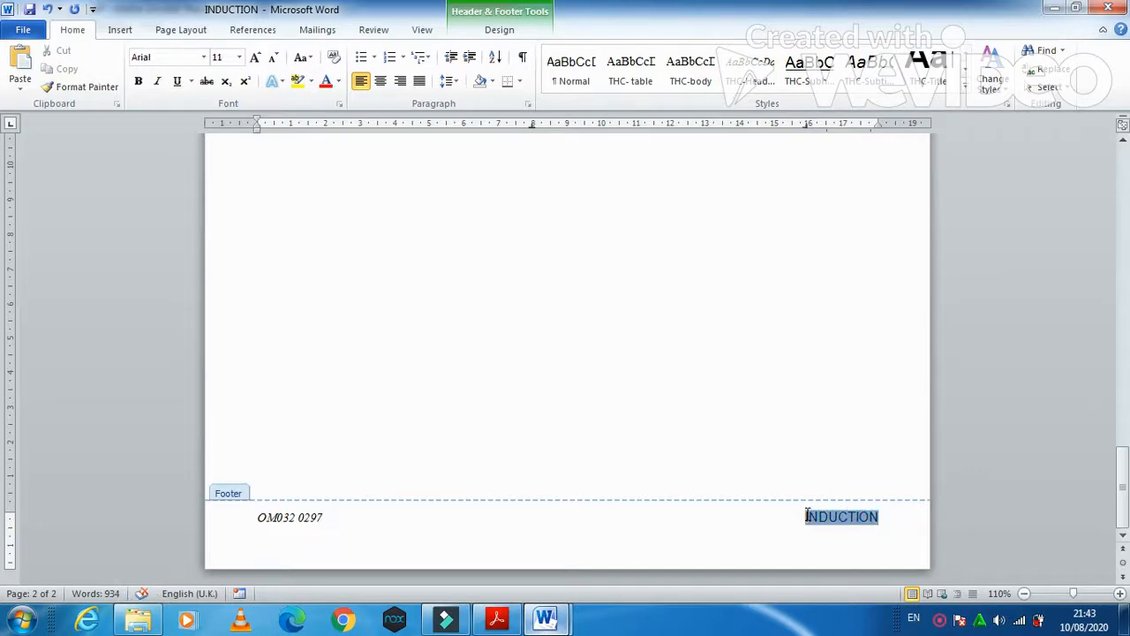
pyautogui.click(750, 71)
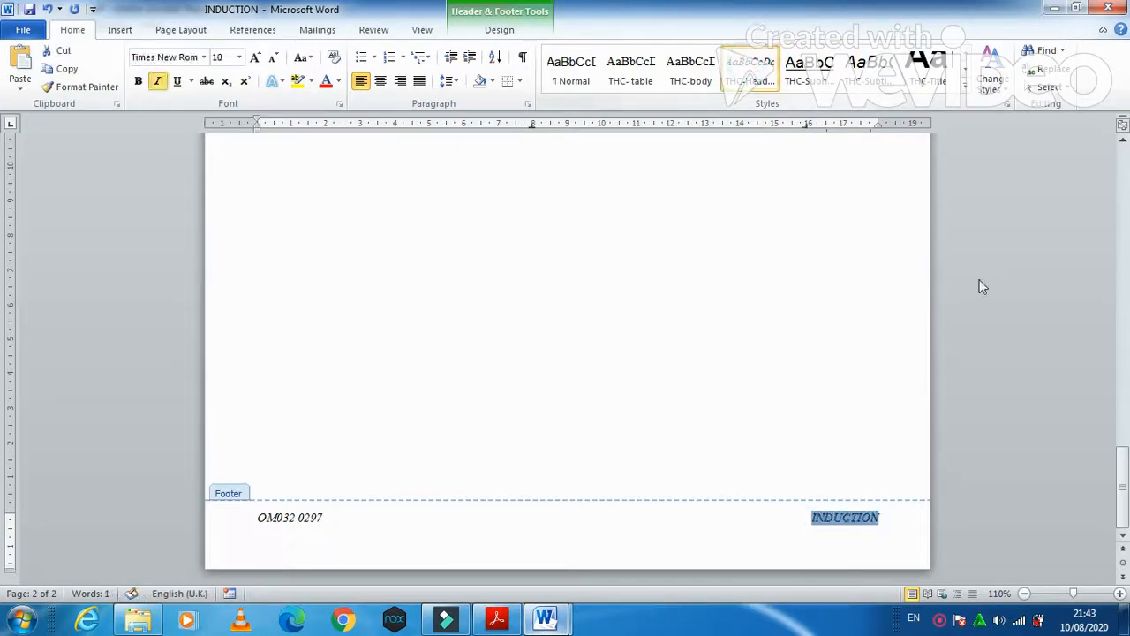
# - Style the header's Tawara Health Club text and page number with THC-Header_footer
pyautogui.moveTo(1124, 505); pyautogui.dragTo(1127, 356)
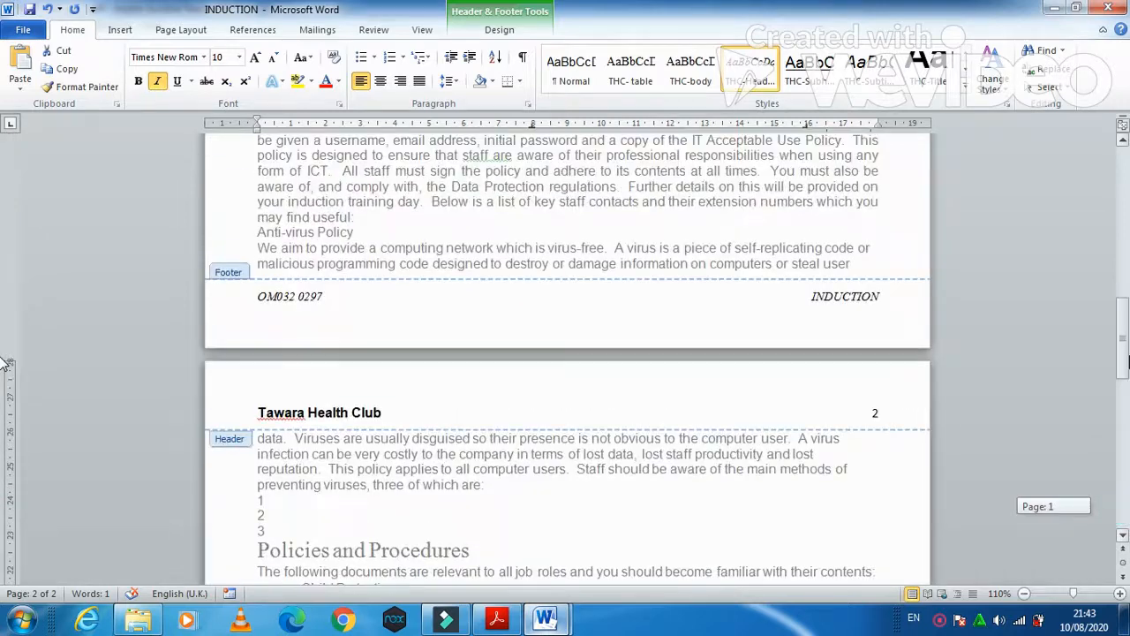
pyautogui.click(378, 413)
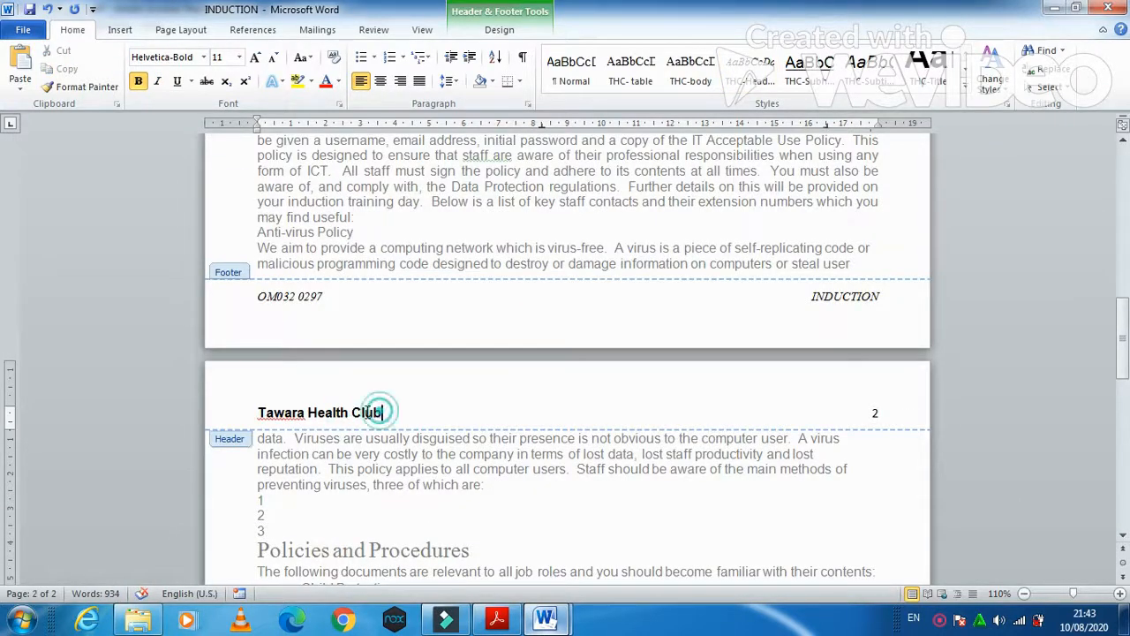
pyautogui.moveTo(378, 412); pyautogui.dragTo(285, 412)
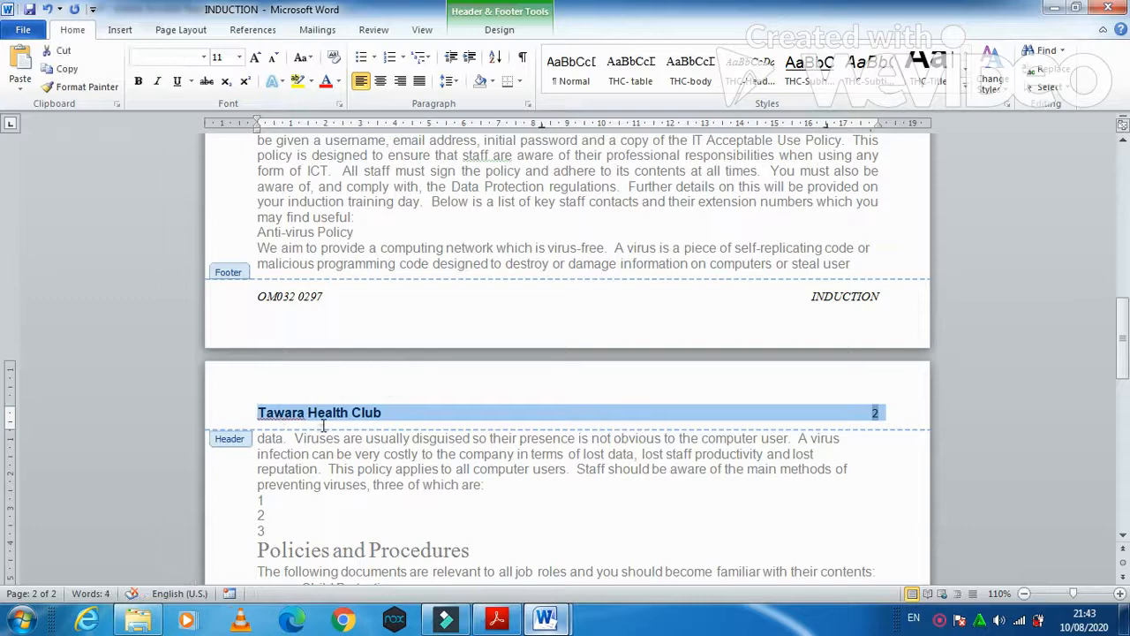
pyautogui.click(269, 414)
pyautogui.click(258, 412)
pyautogui.moveTo(274, 419)
pyautogui.mouseDown()
pyautogui.moveTo(367, 420)
pyautogui.moveTo(375, 408)
pyautogui.mouseUp()
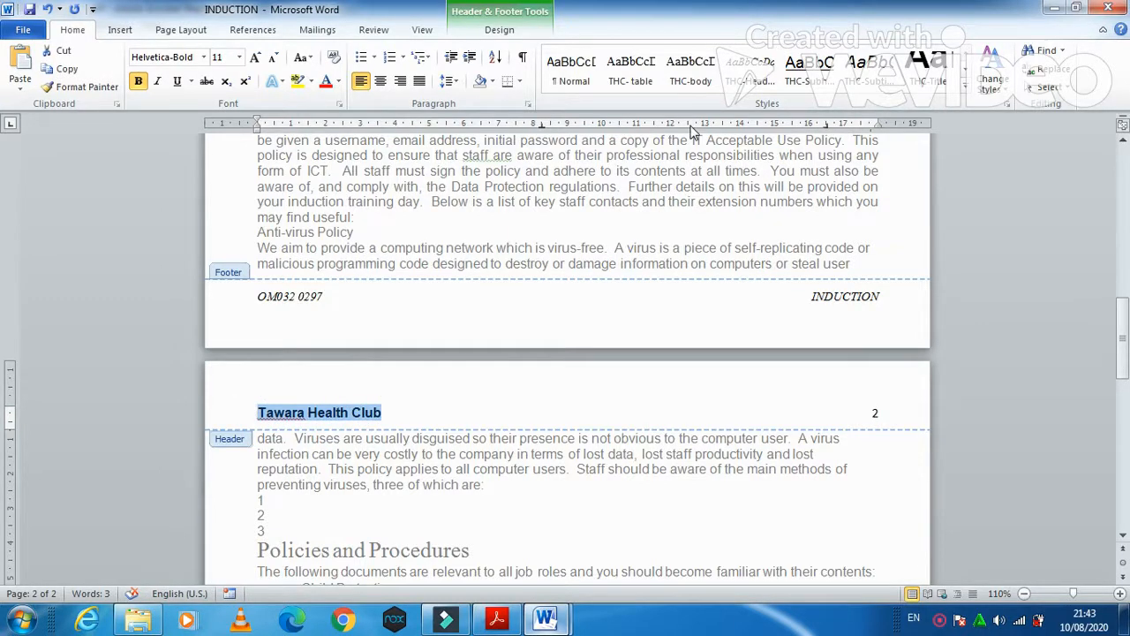
pyautogui.click(750, 85)
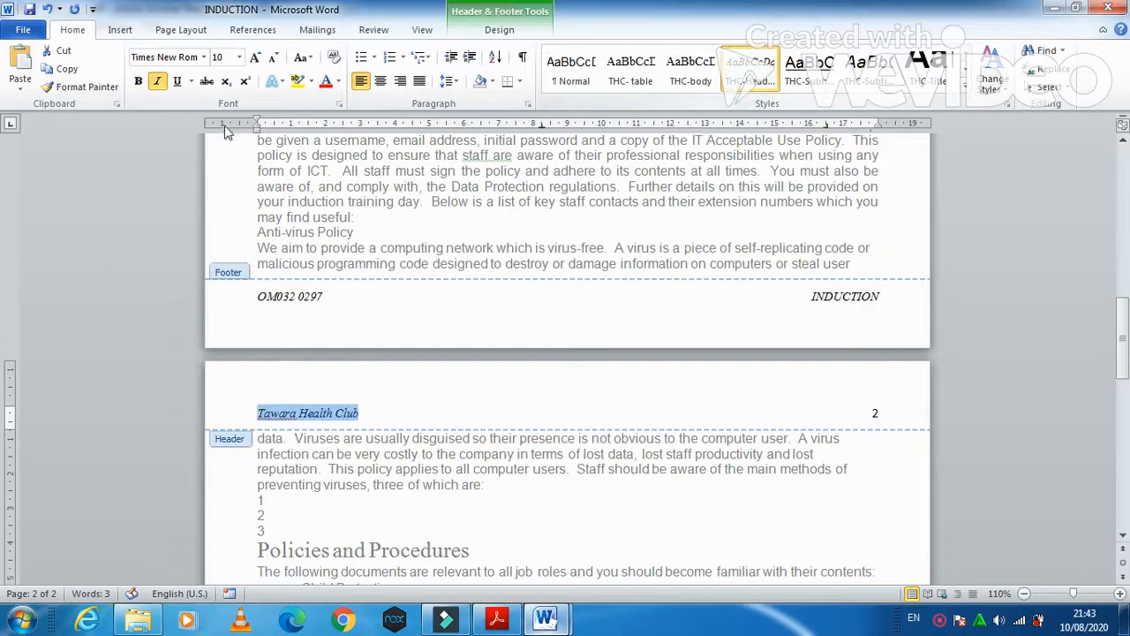
pyautogui.doubleClick(877, 412)
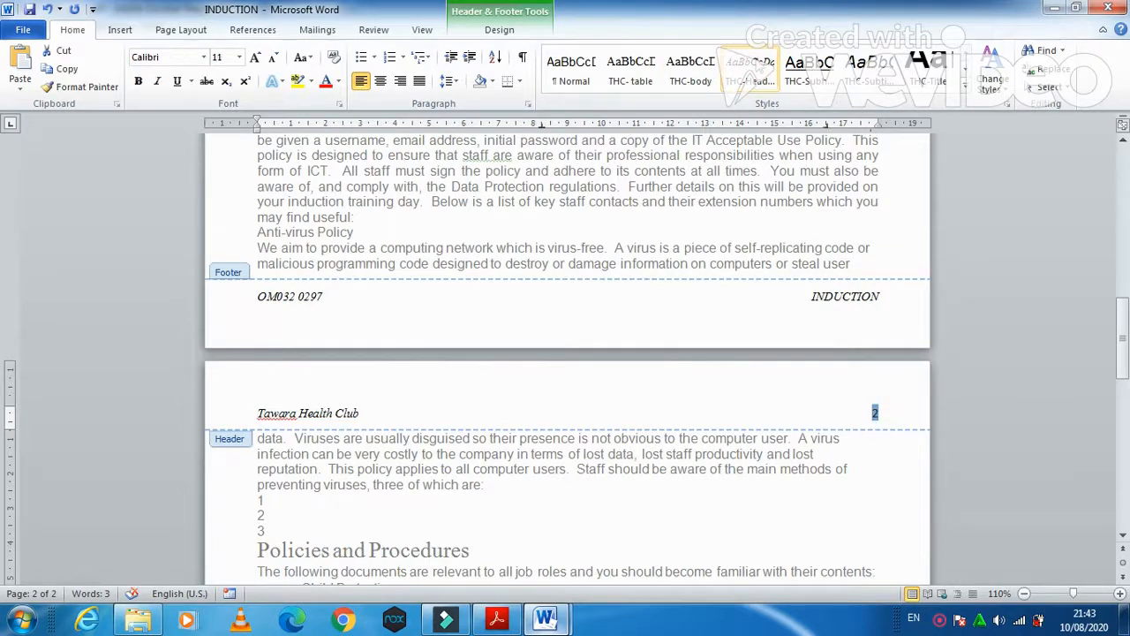
pyautogui.click(758, 67)
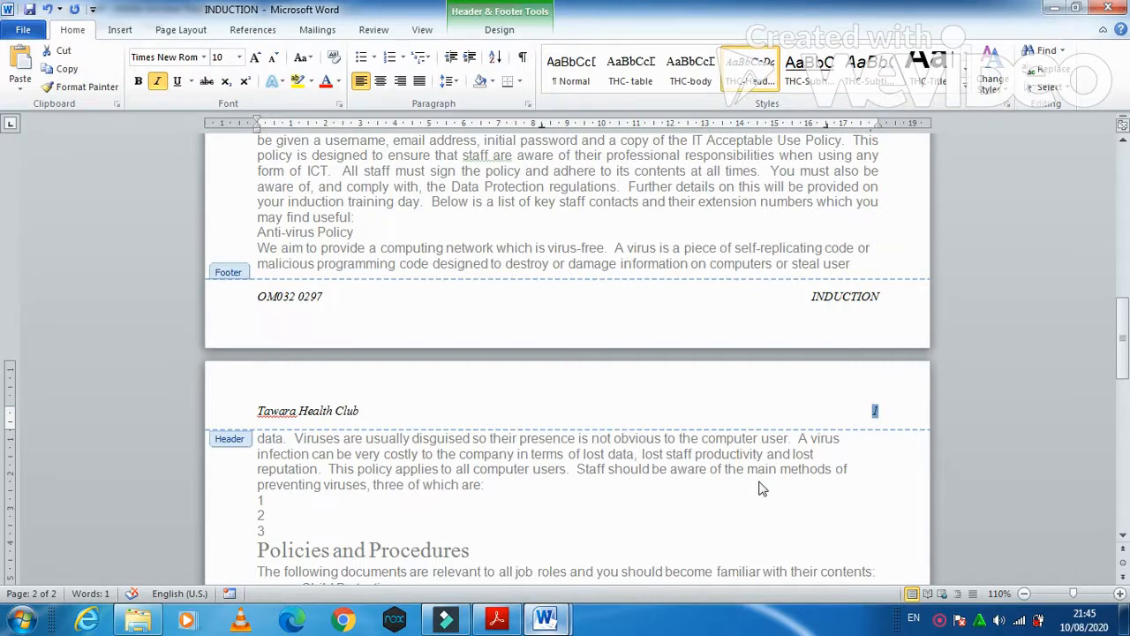
# - Close header and footer editing and return to the question paper
pyautogui.doubleClick(678, 469)
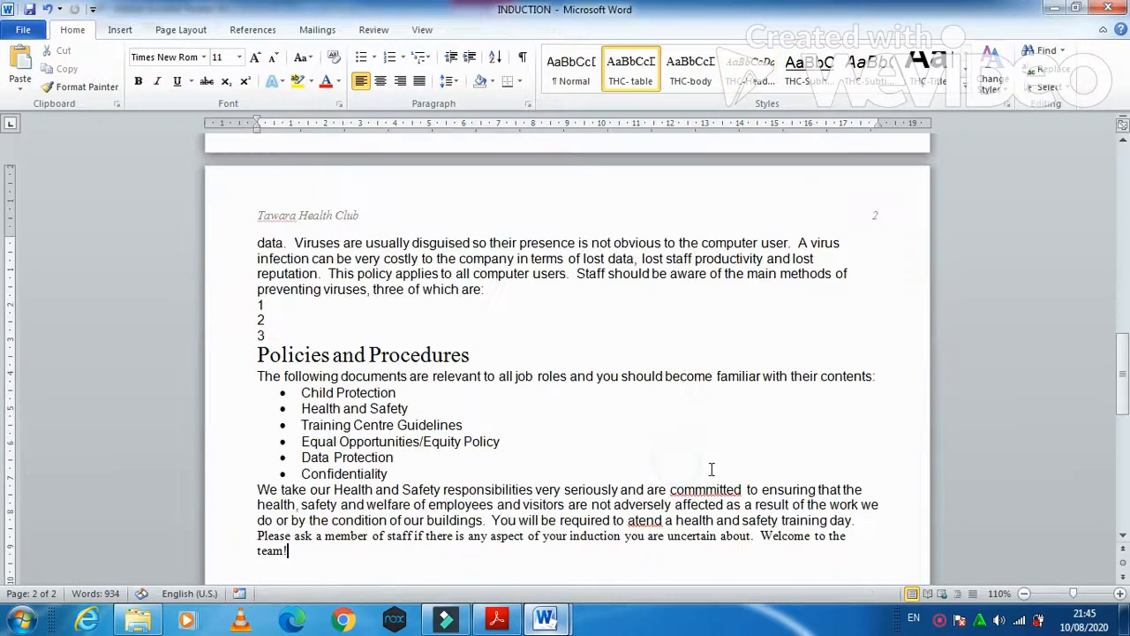
pyautogui.moveTo(1122, 363); pyautogui.dragTo(1122, 179)
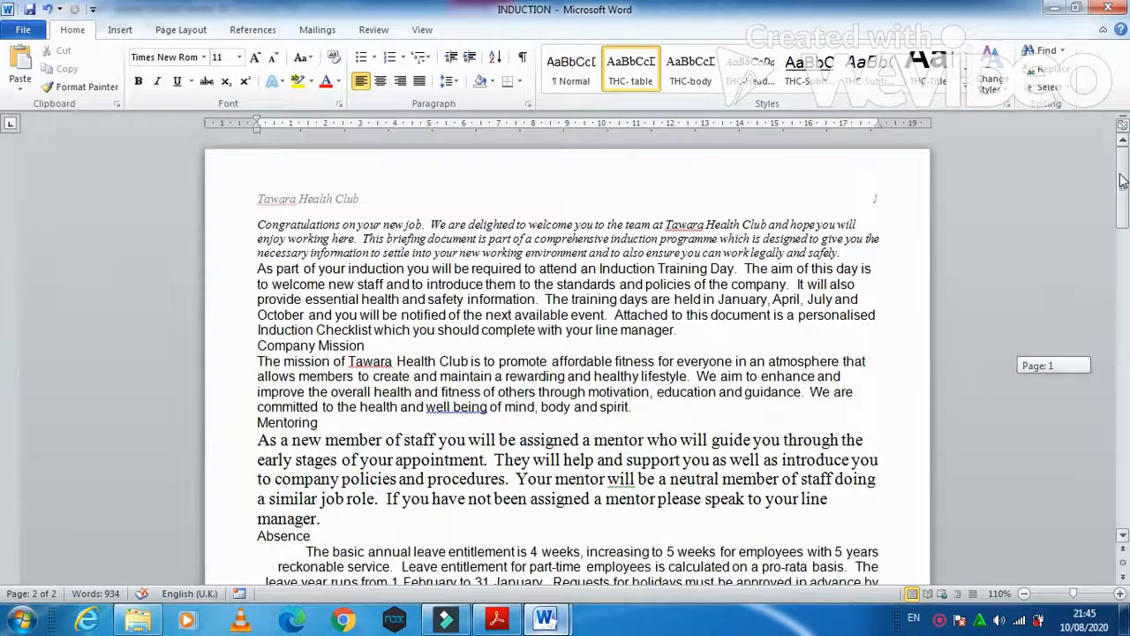
pyautogui.click(489, 618)
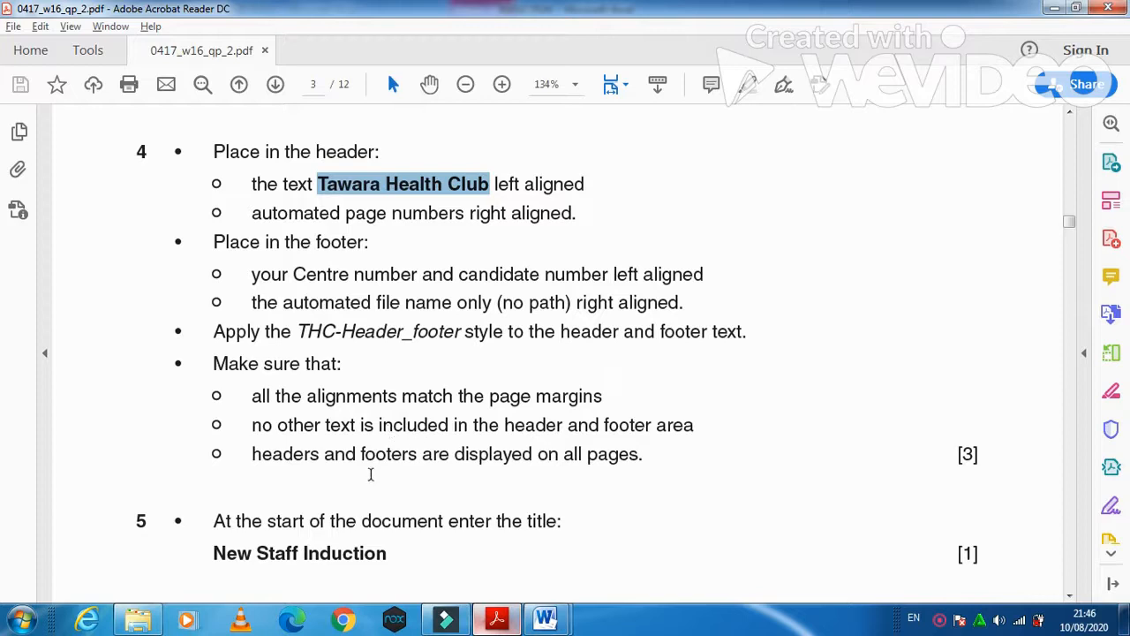
# - Copy the title New Staff Induction from the paper onto a new first line of INDUCTION
pyautogui.scroll(-5, 552, 478)
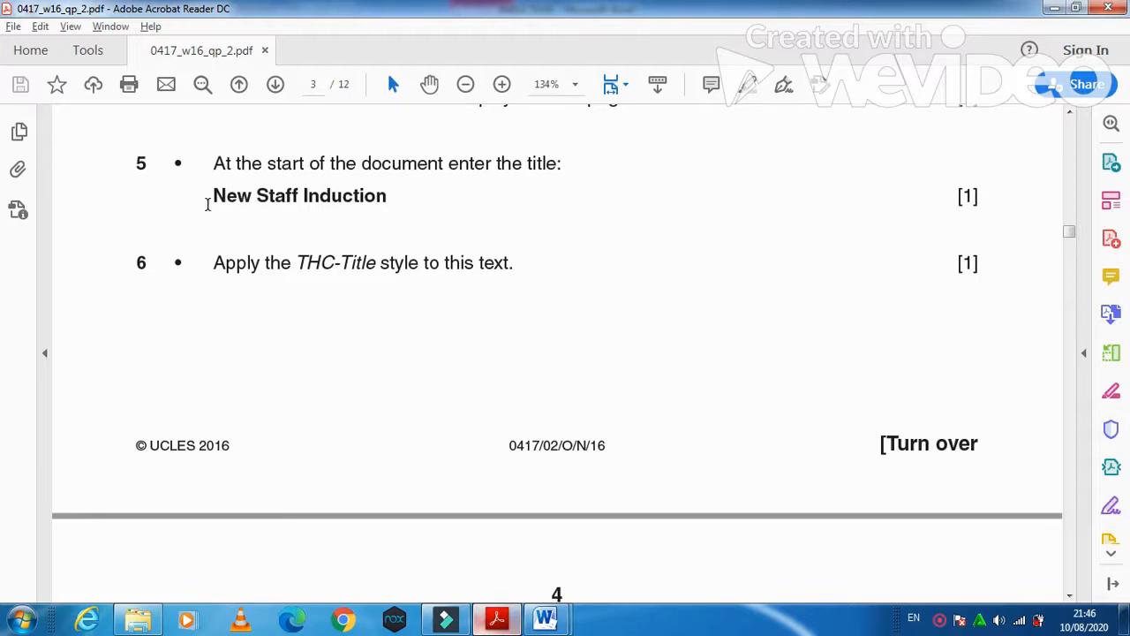
pyautogui.moveTo(212, 195); pyautogui.dragTo(362, 195)
pyautogui.hotkey('ctrl', 'c')
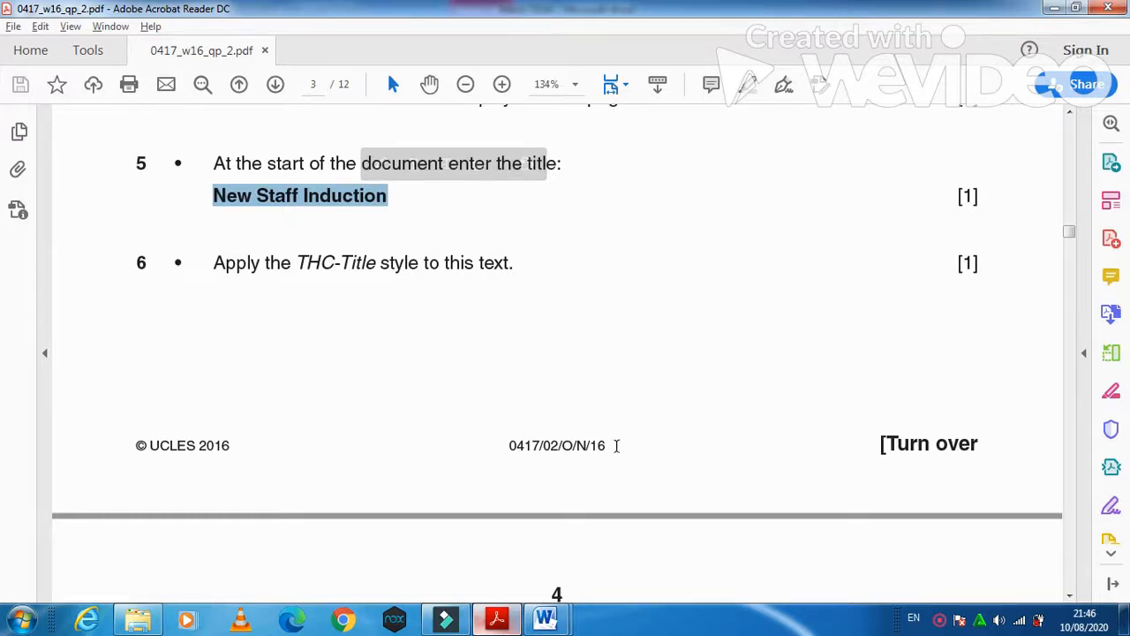
pyautogui.moveTo(545, 617)
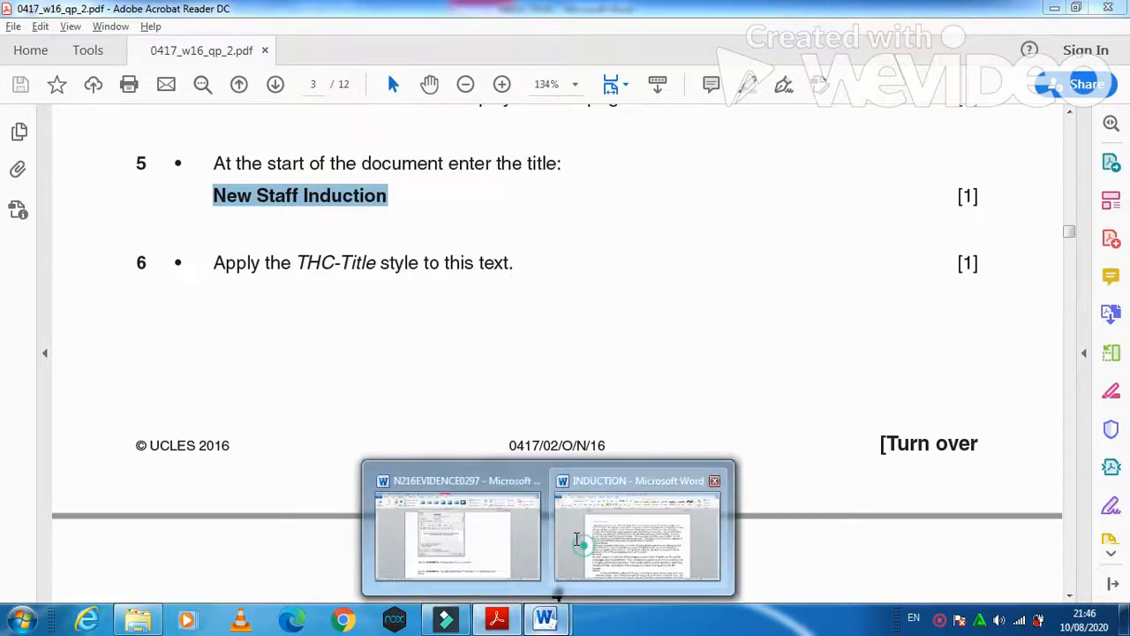
pyautogui.click(576, 539)
pyautogui.click(259, 224)
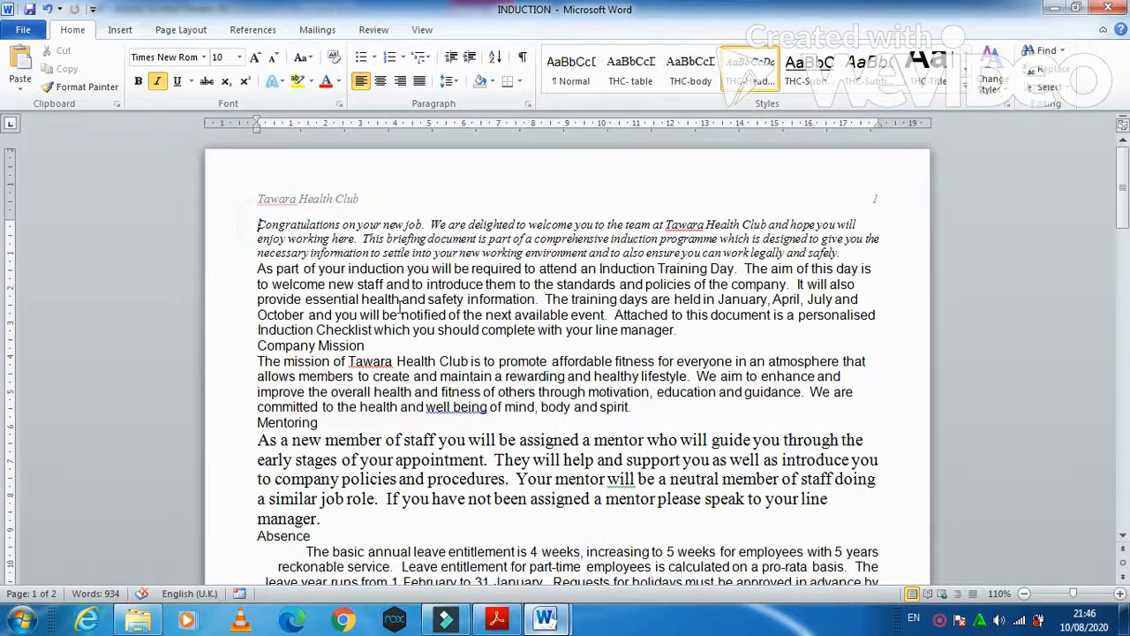
pyautogui.press('Return')
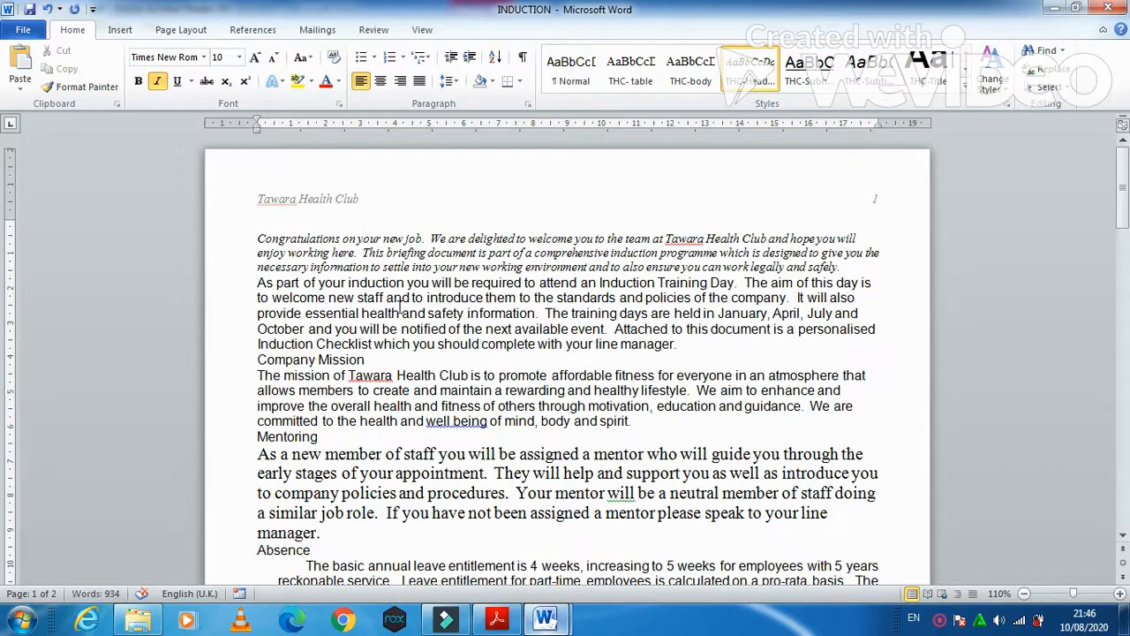
pyautogui.hotkey('ctrl', 'v')
pyautogui.hotkey('shift', 'Left')
pyautogui.hotkey('shift', 'Left')
pyautogui.hotkey('shift', 'Left')
pyautogui.hotkey('shift', 'Left')
pyautogui.hotkey('shift', 'Left')
pyautogui.hotkey('shift', 'Left')
pyautogui.hotkey('shift', 'Left')
pyautogui.hotkey('shift', 'Left')
pyautogui.hotkey('shift', 'Left')
pyautogui.hotkey('shift', 'Left')
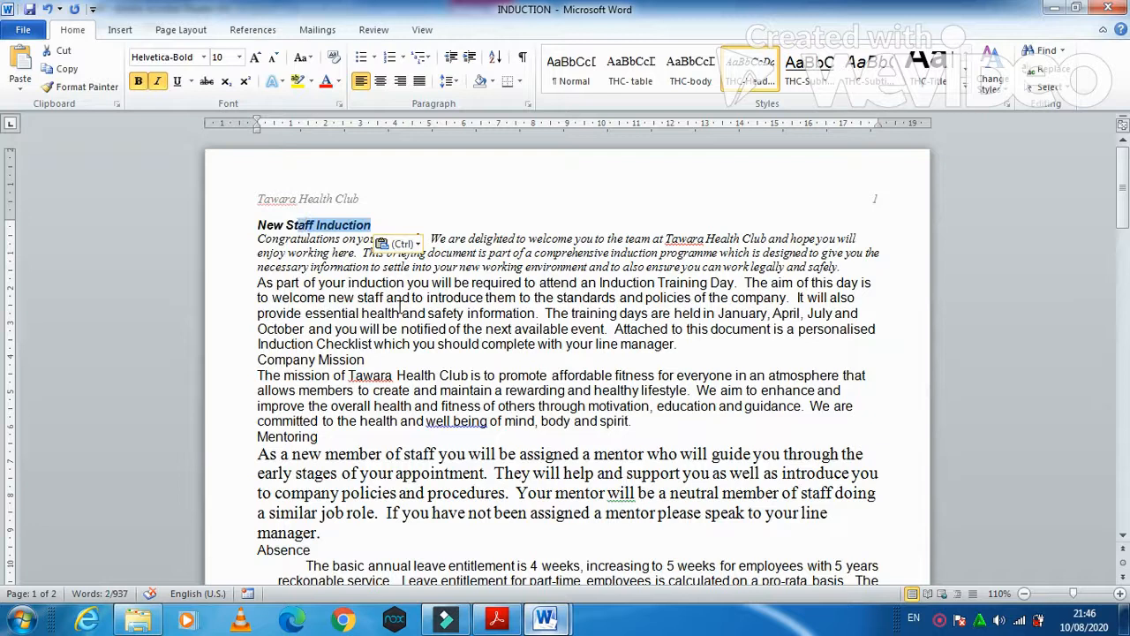
# - Give the New Staff Induction heading the THC-Title style
pyautogui.hotkey('alt', 'Tab')
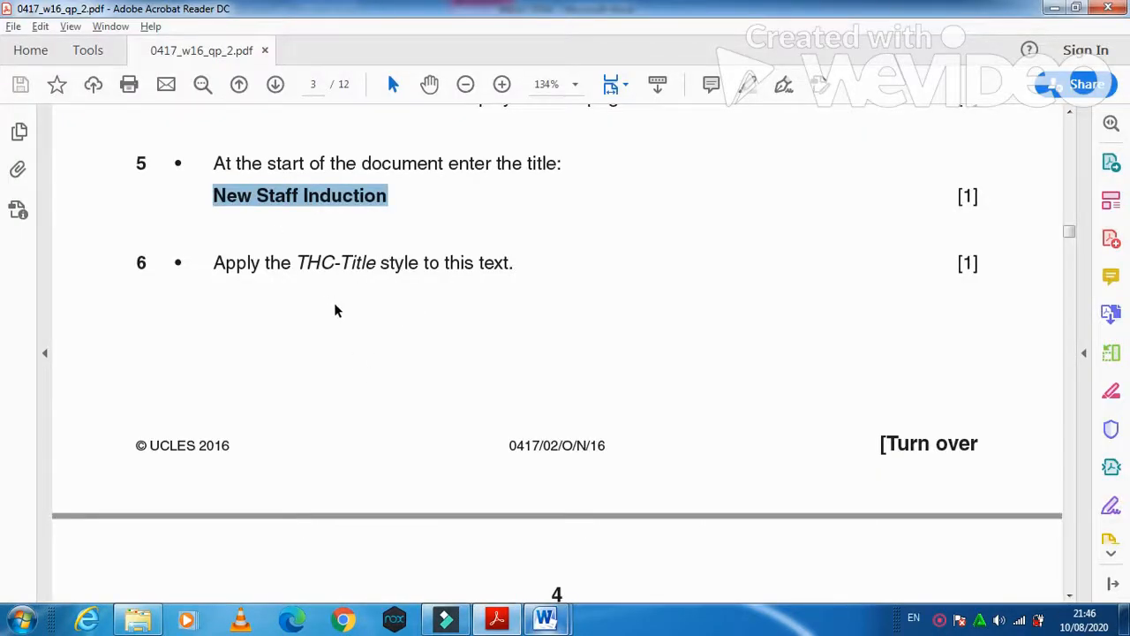
pyautogui.hotkey('alt', 'Tab')
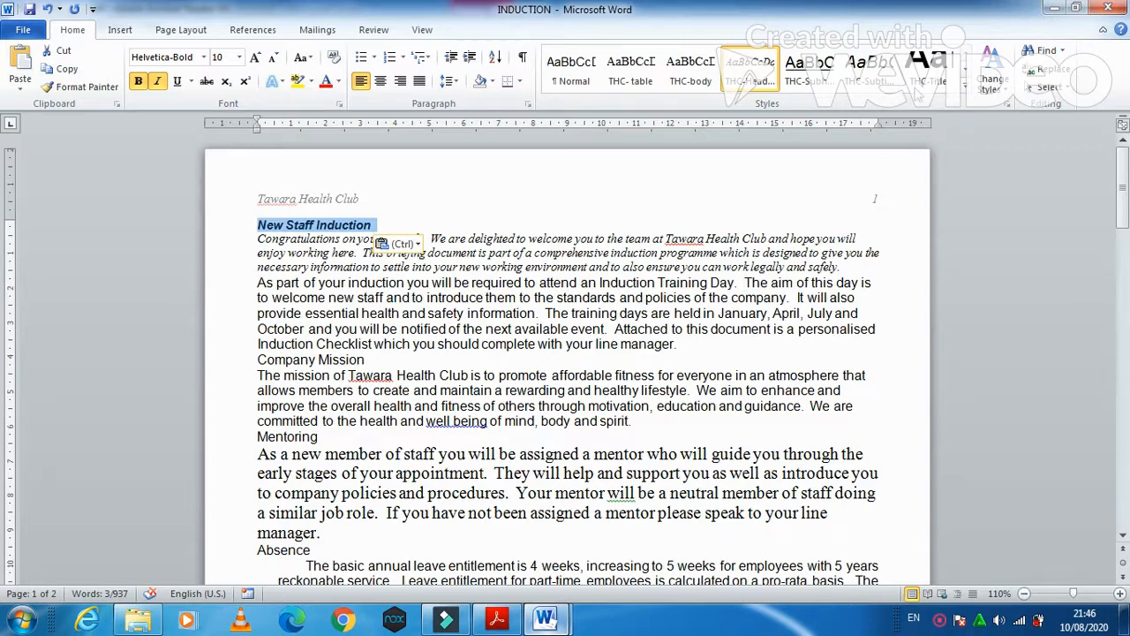
pyautogui.click(918, 85)
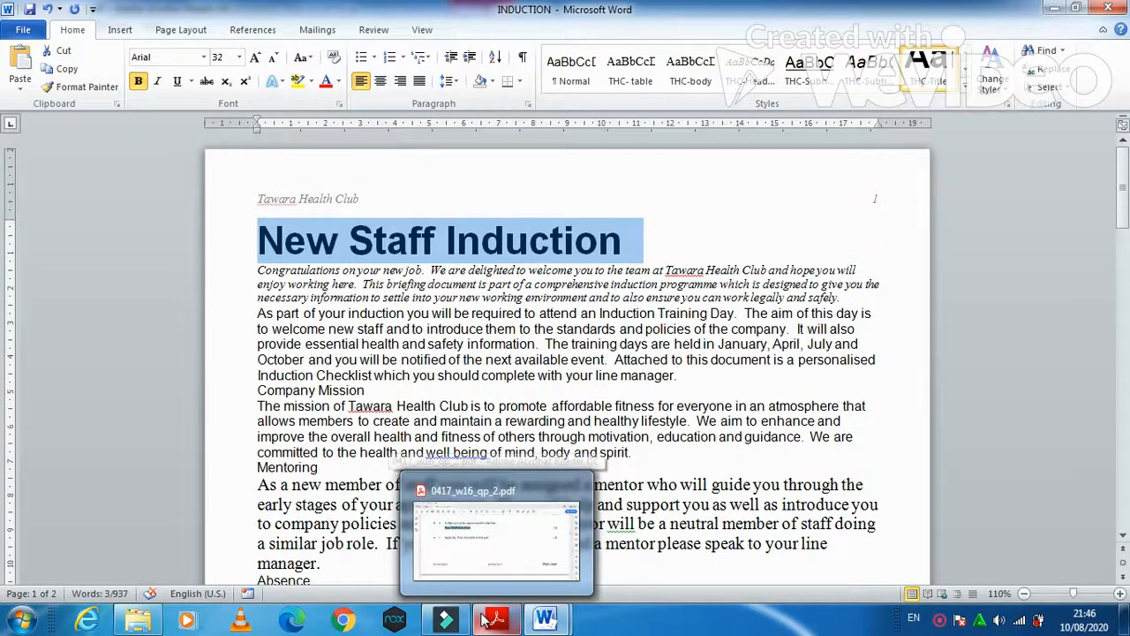
pyautogui.click(484, 620)
pyautogui.scroll(-3, 494, 443)
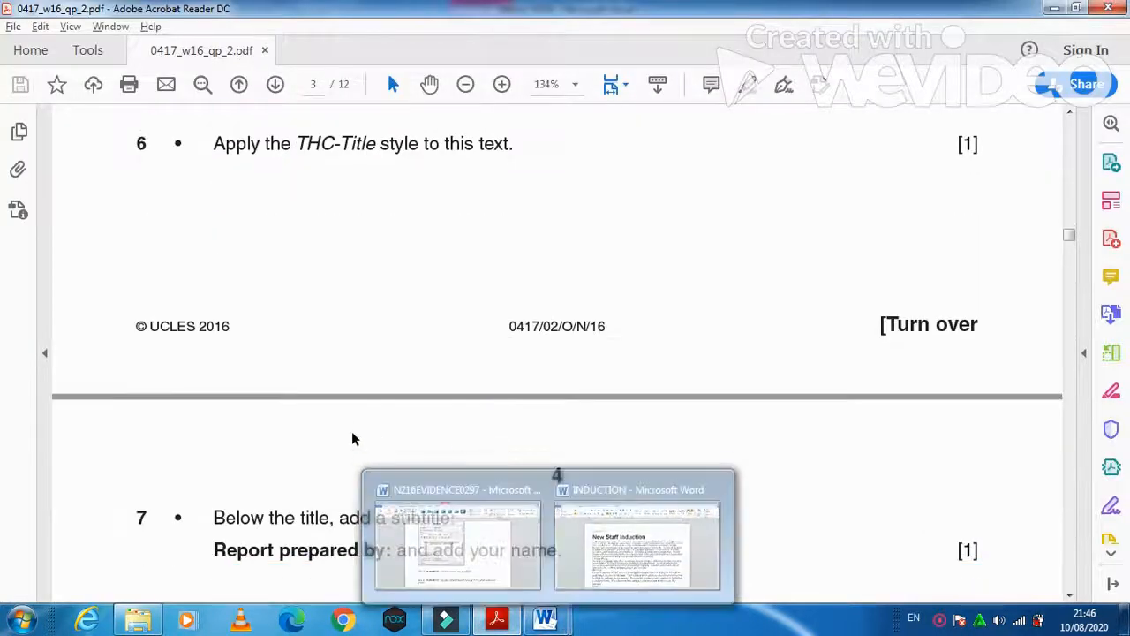
# - Add 'Report prepared by:' from the paper below the title, followed by the author's name
pyautogui.scroll(-3, 353, 436)
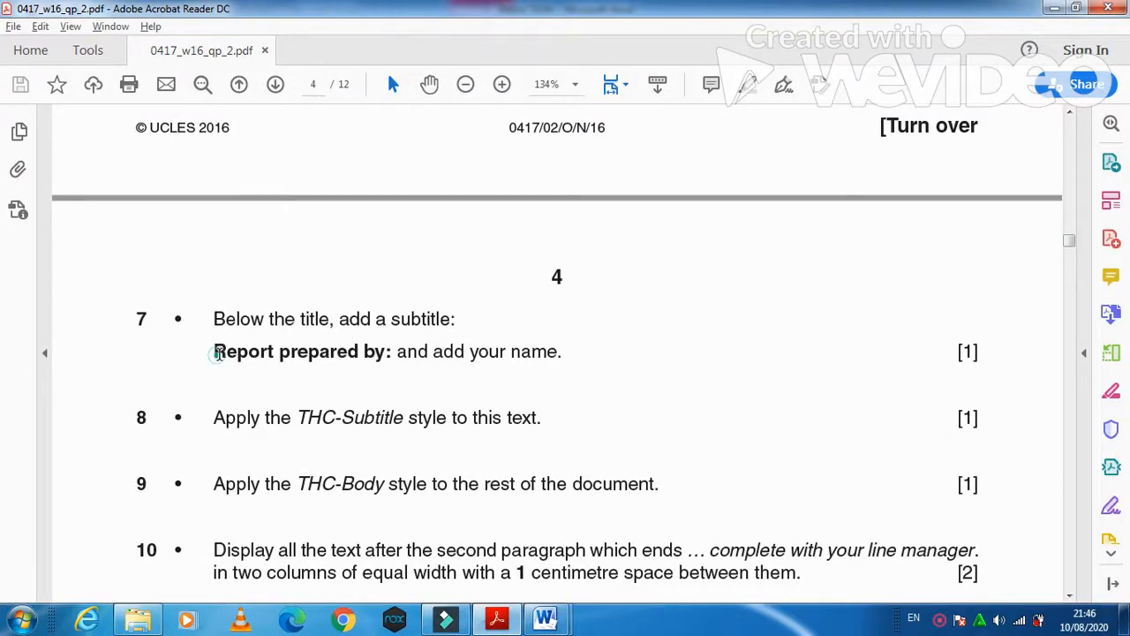
pyautogui.moveTo(216, 353); pyautogui.dragTo(362, 355)
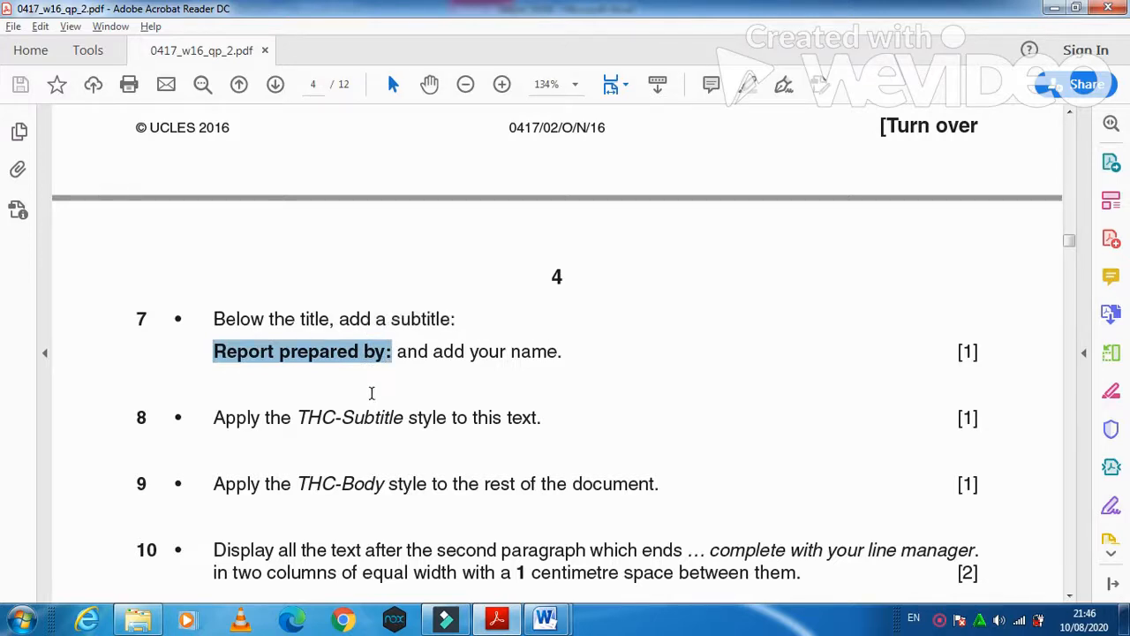
pyautogui.hotkey('alt', 'Tab')
pyautogui.click(259, 276)
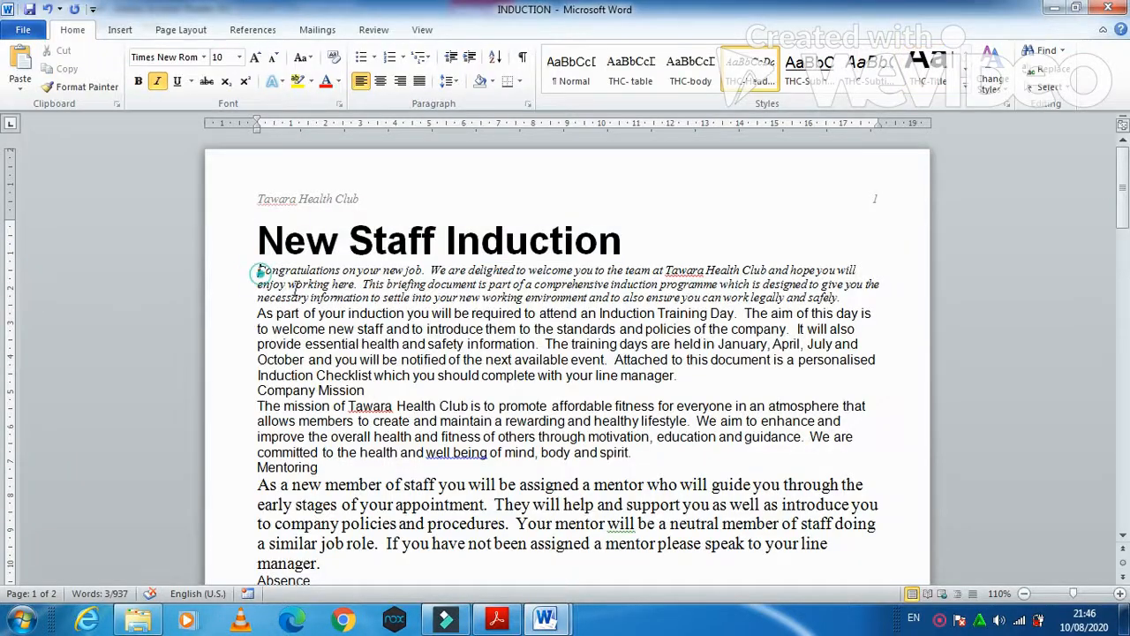
pyautogui.press('Return')
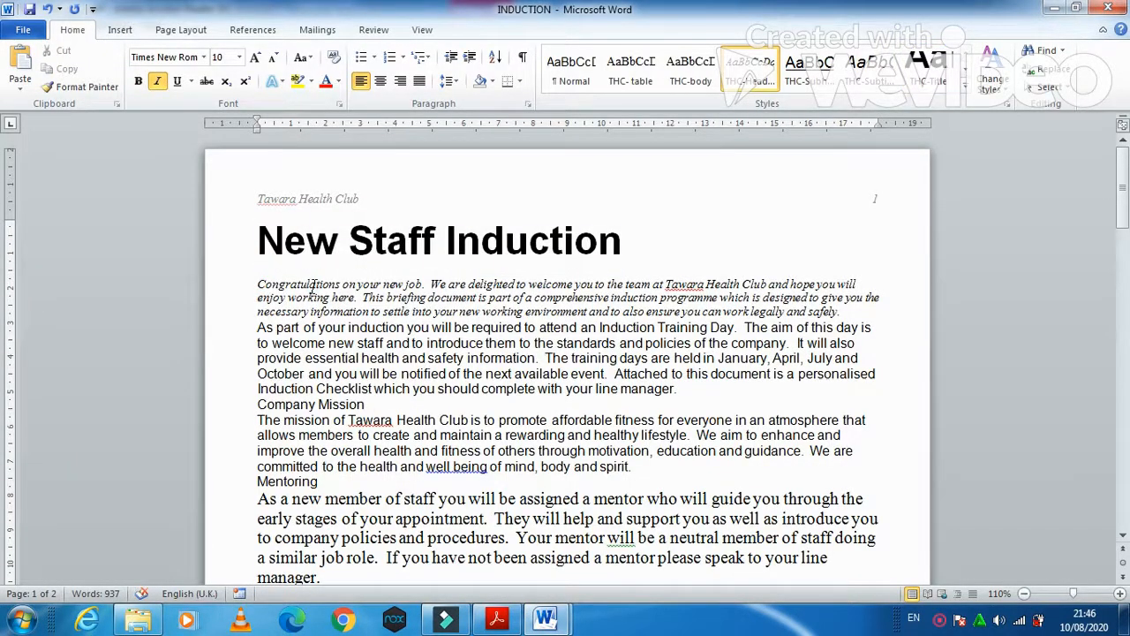
pyautogui.write('Report prepared by:')
pyautogui.write('Fa')
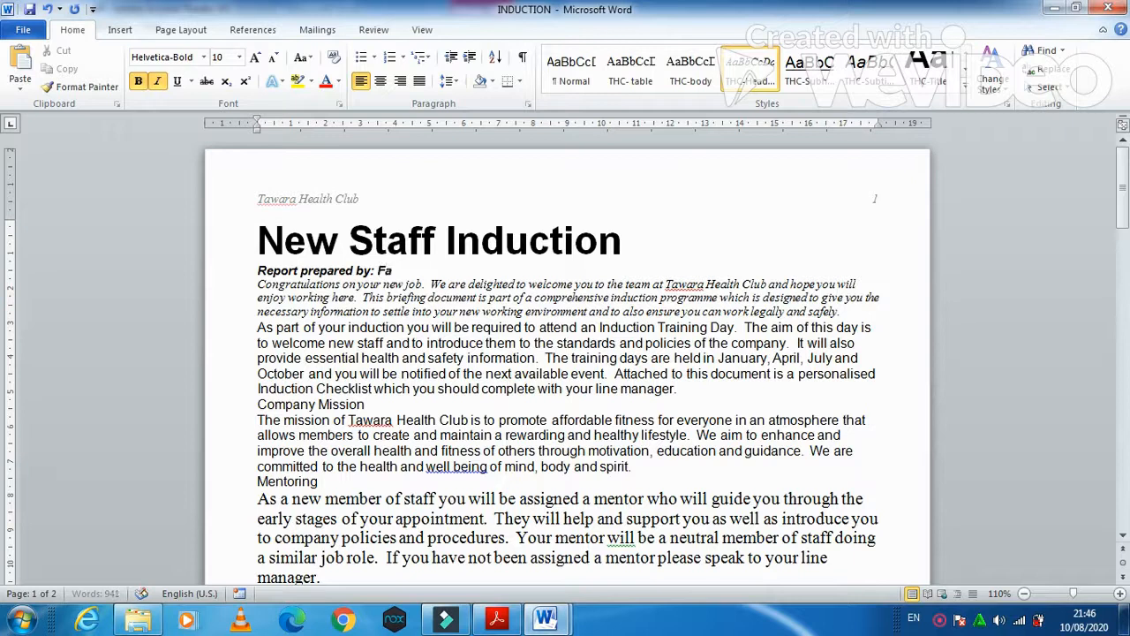
# - Apply the THC-Subtitle style to the Report prepared by: line
pyautogui.hotkey('alt', 'Tab')
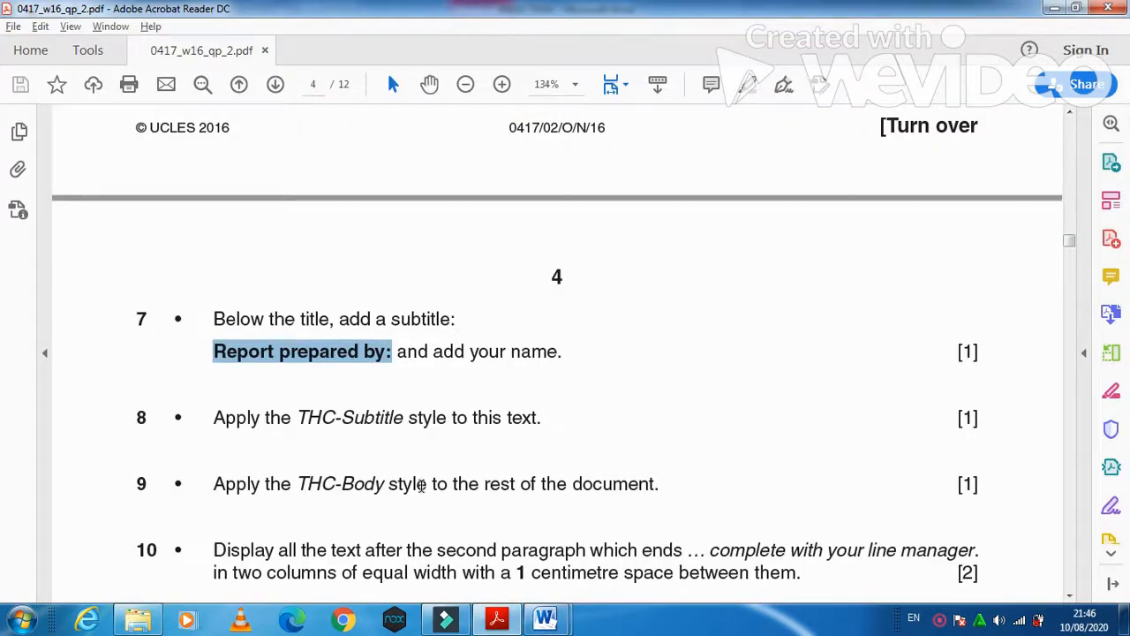
pyautogui.hotkey('alt', 'Tab')
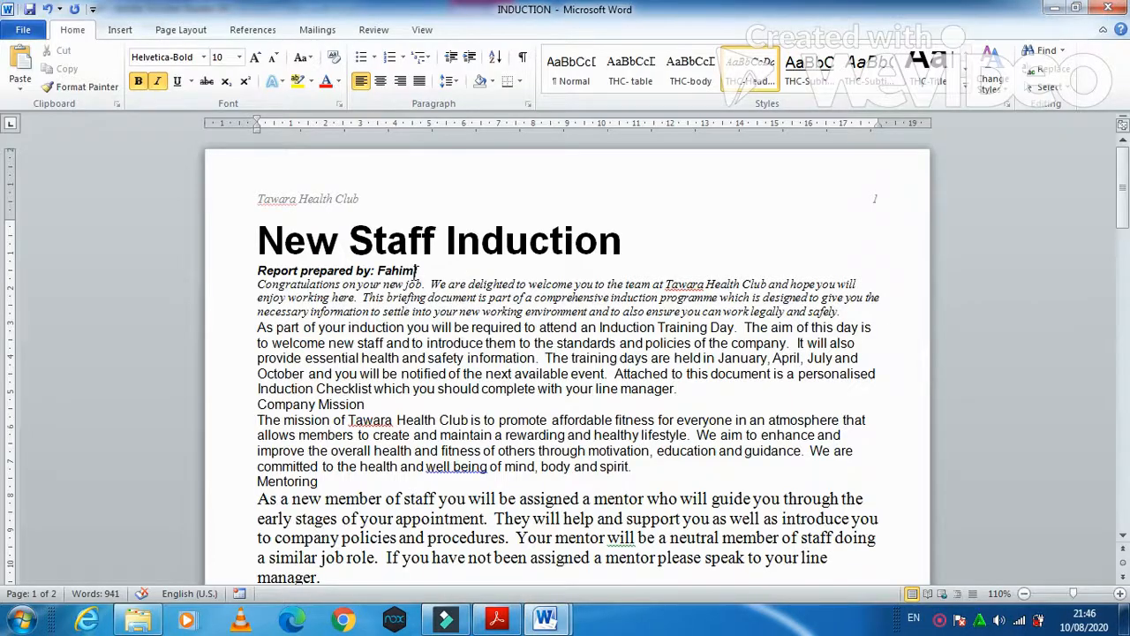
pyautogui.moveTo(417, 270); pyautogui.dragTo(288, 267)
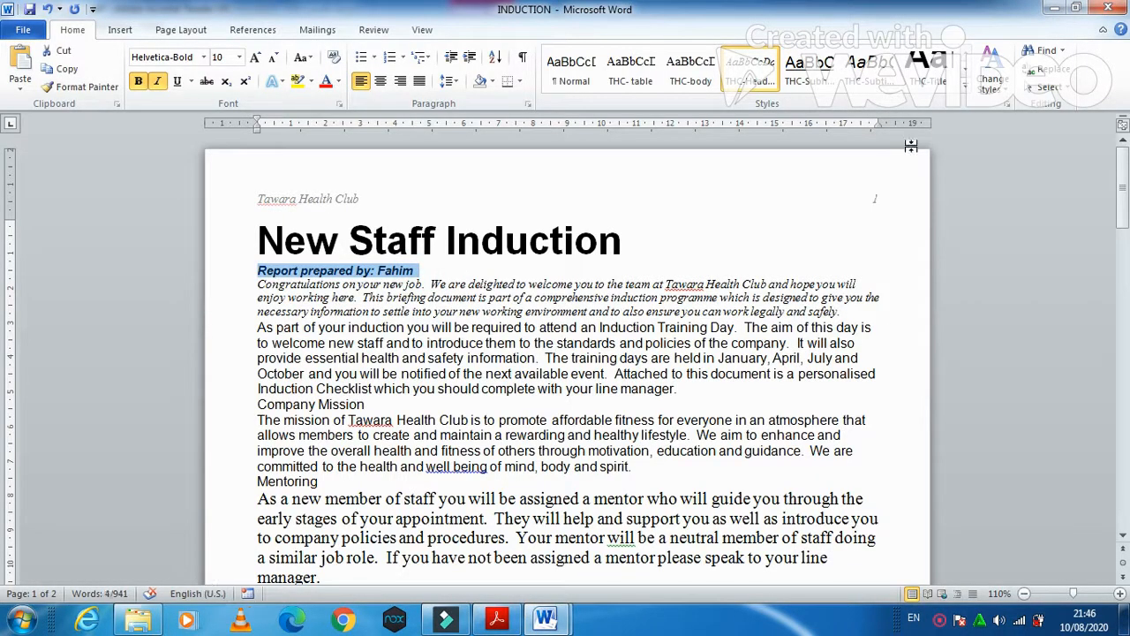
pyautogui.click(887, 76)
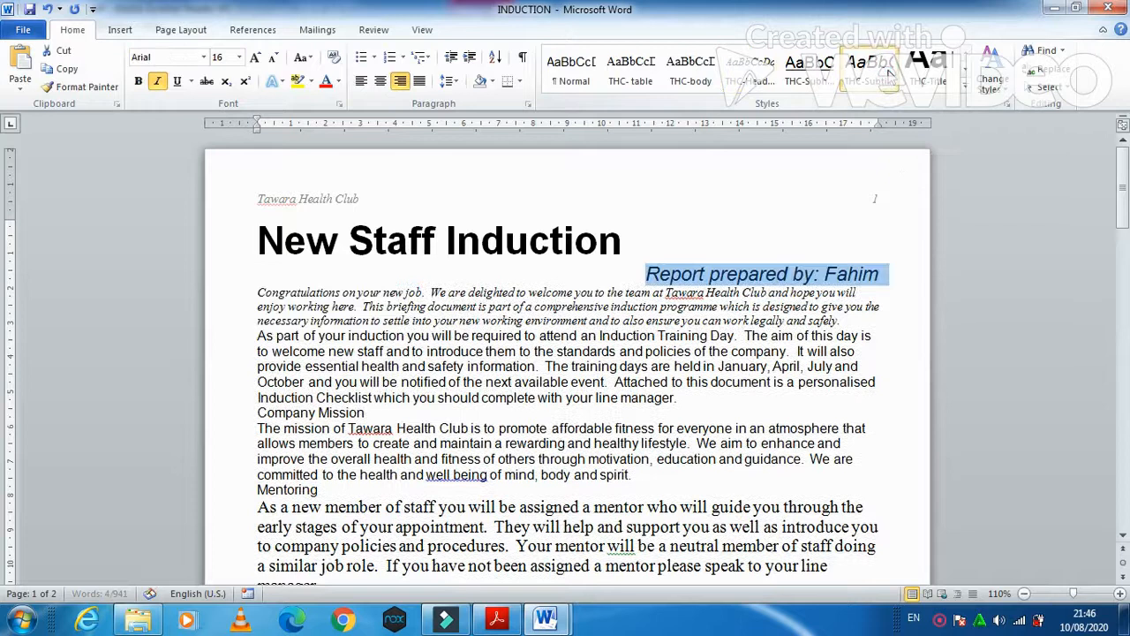
pyautogui.hotkey('alt', 'Tab')
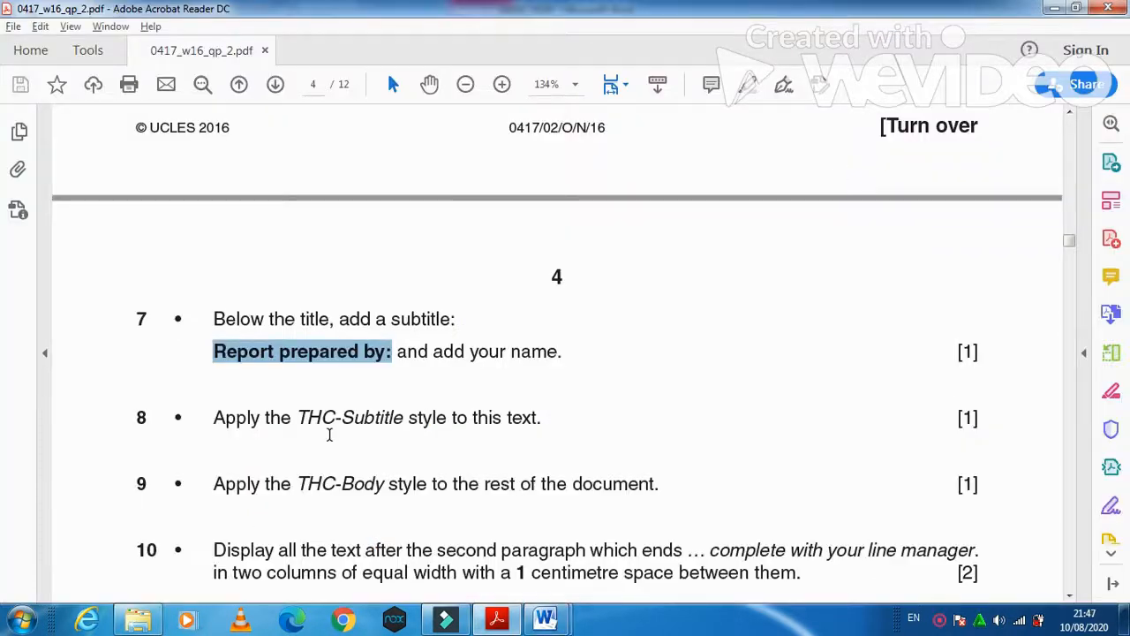
# - Apply THC-Body to all text from Congratulations to the end of the document
pyautogui.scroll(-3, 329, 434)
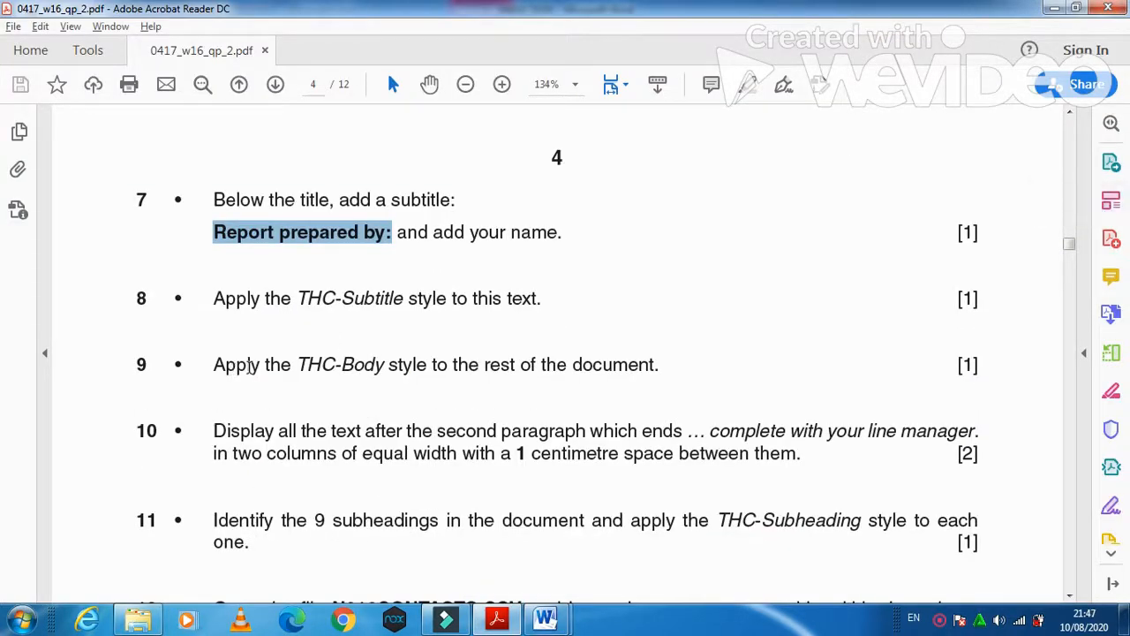
pyautogui.moveTo(213, 365); pyautogui.dragTo(660, 365)
pyautogui.hotkey('alt', 'Tab')
pyautogui.moveTo(260, 291); pyautogui.dragTo(424, 233)
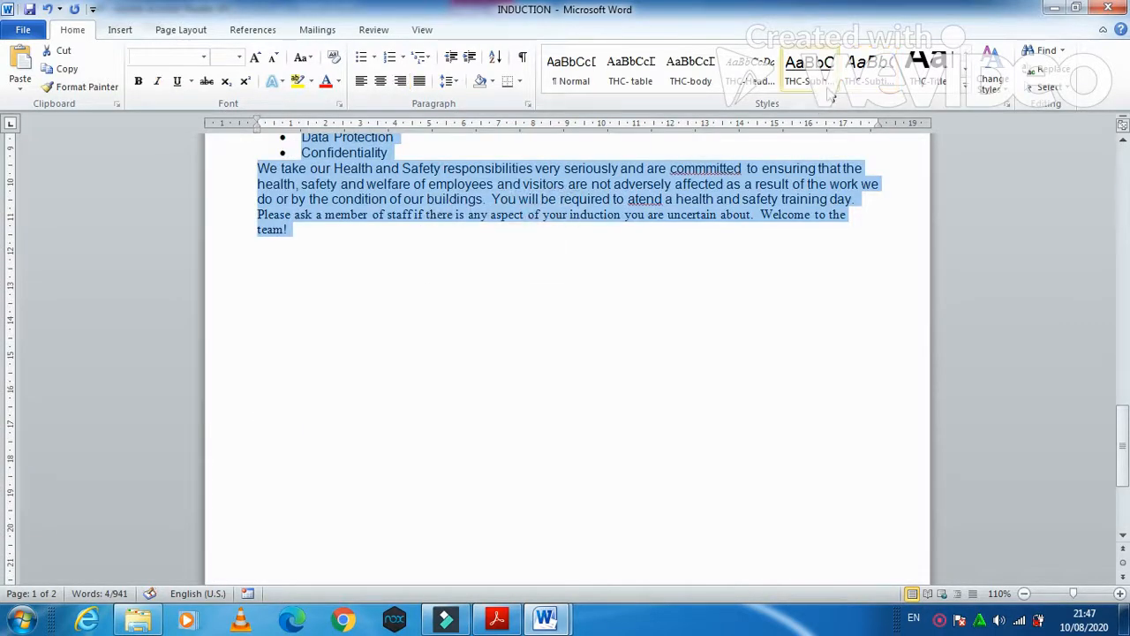
pyautogui.click(690, 69)
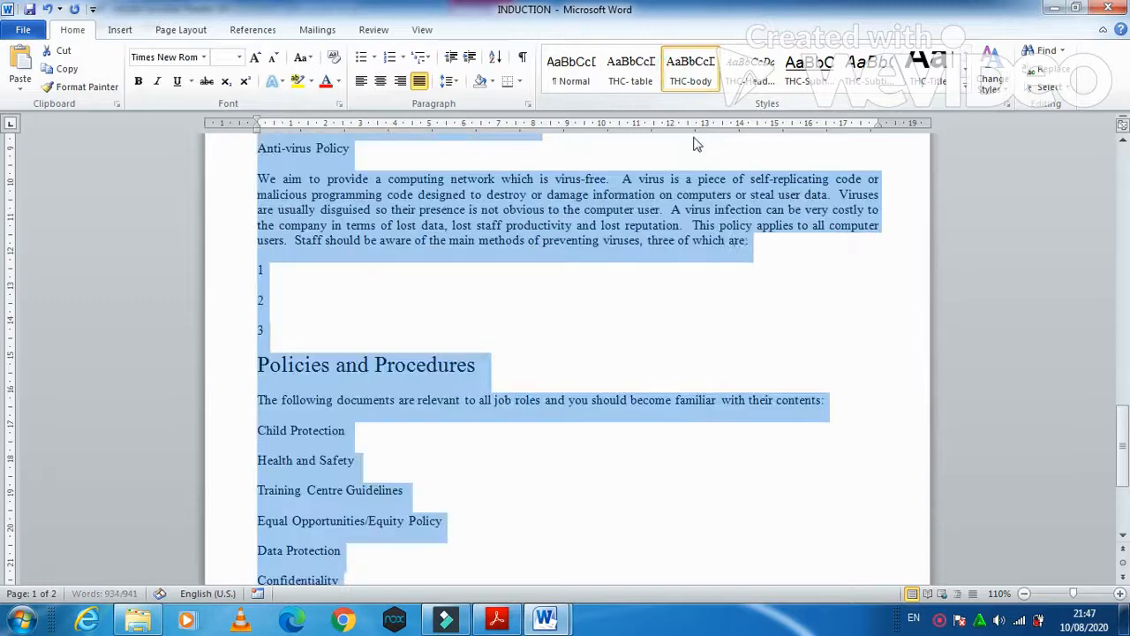
pyautogui.hotkey('alt', 'Tab')
pyautogui.scroll(-3, 417, 445)
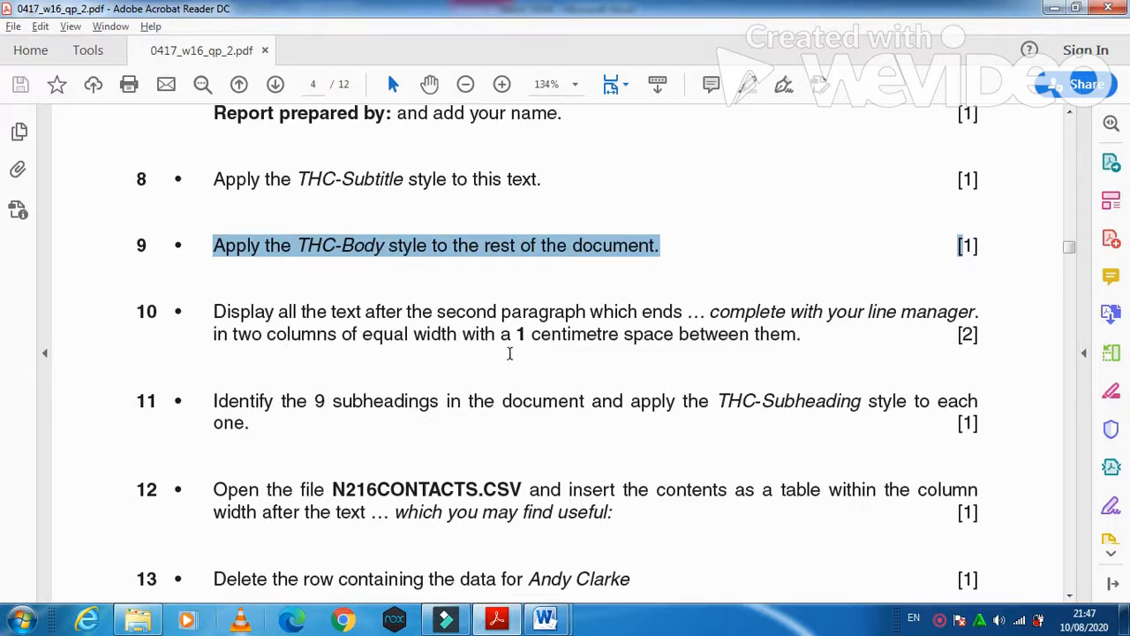
# - Lay out the text from Company Mission to the end in two equal columns spaced 1 cm
pyautogui.moveTo(545, 618)
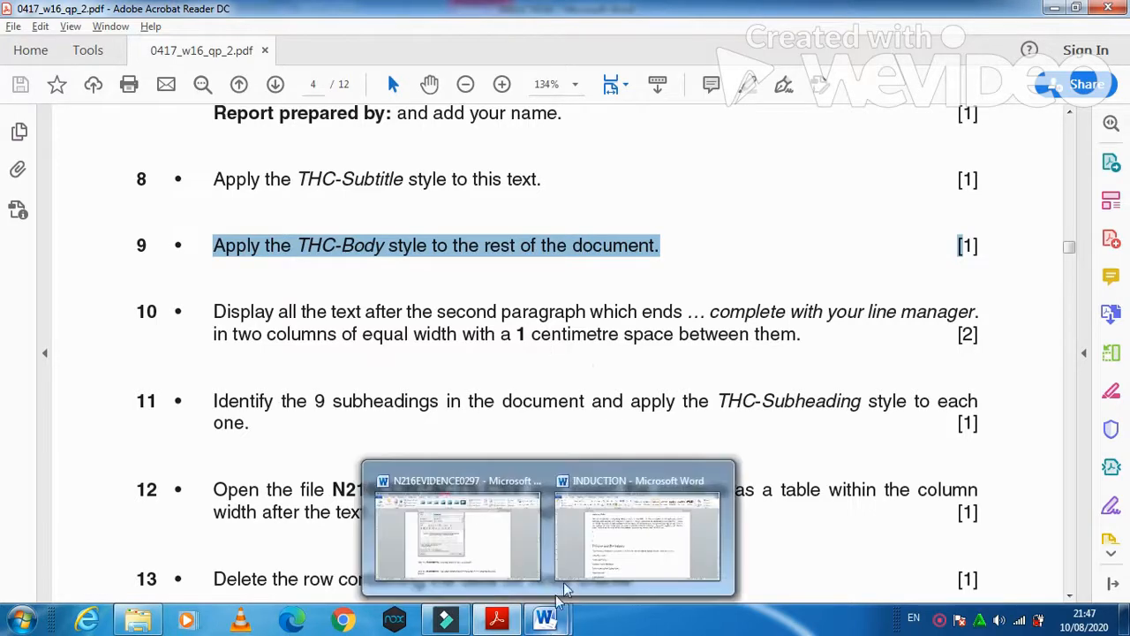
pyautogui.click(565, 548)
pyautogui.scroll(20, 509, 395)
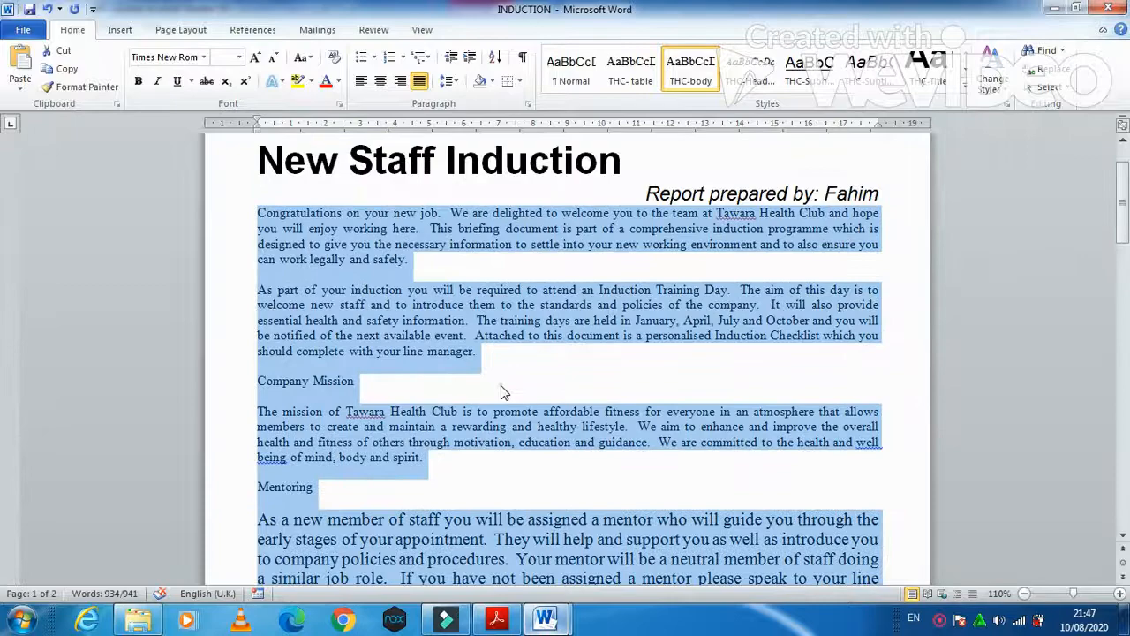
pyautogui.click(500, 385)
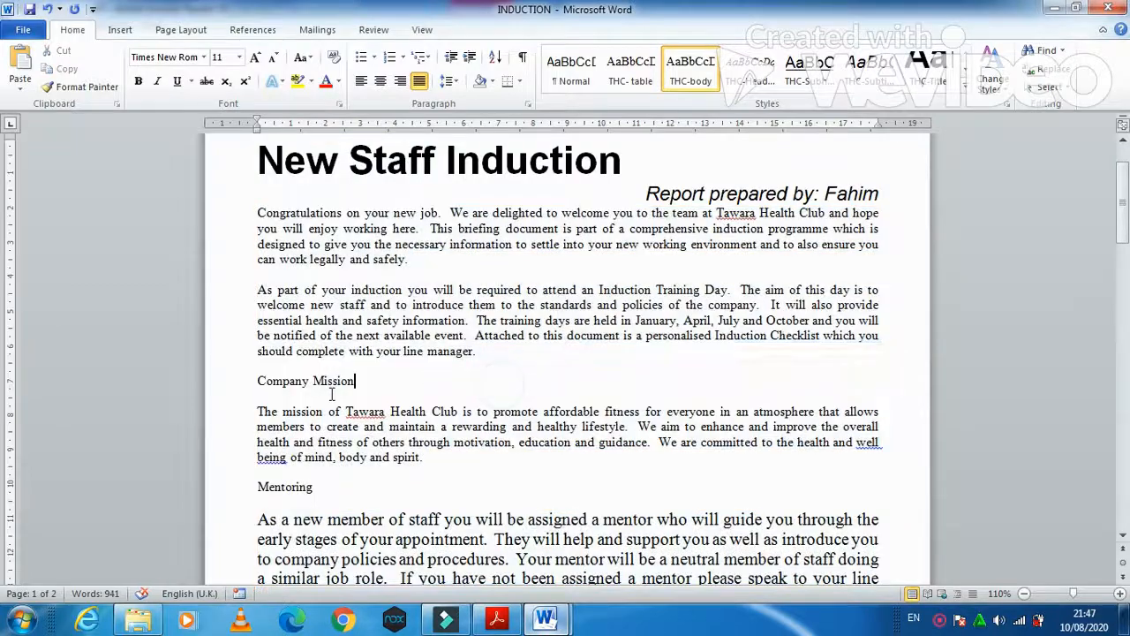
pyautogui.moveTo(259, 386); pyautogui.dragTo(187, 618)
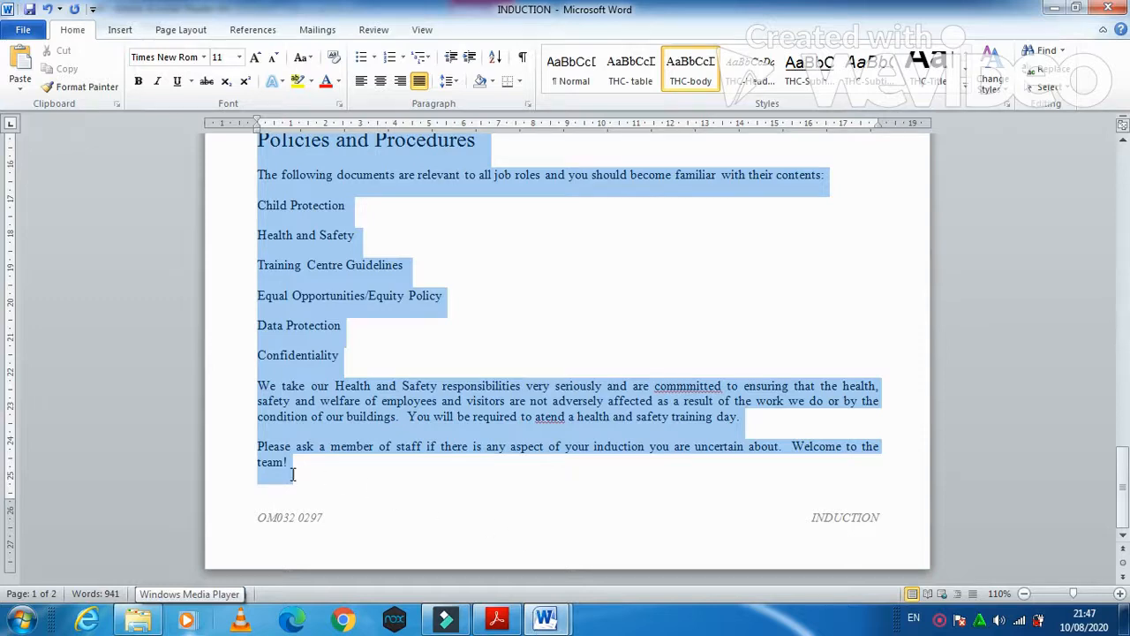
pyautogui.click(180, 29)
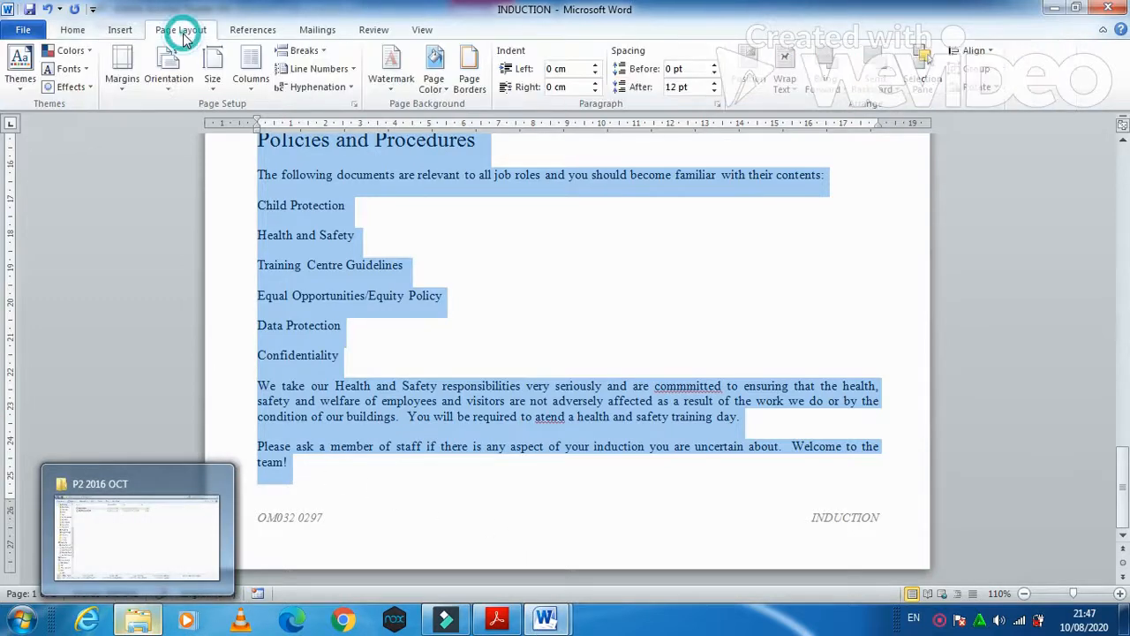
pyautogui.click(250, 84)
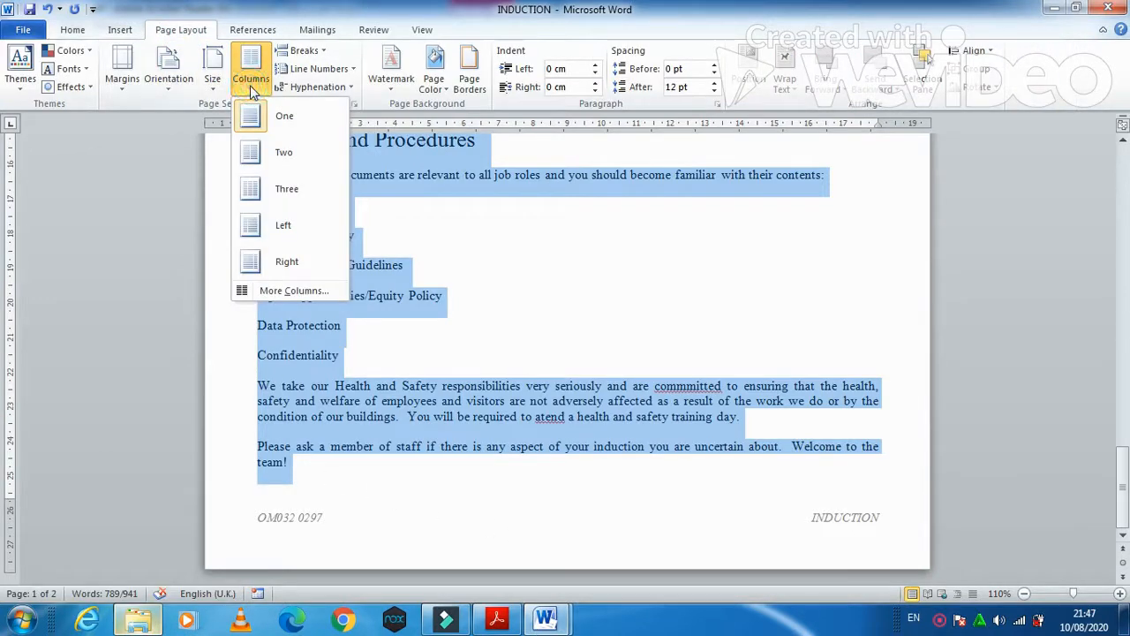
pyautogui.click(305, 290)
pyautogui.click(525, 251)
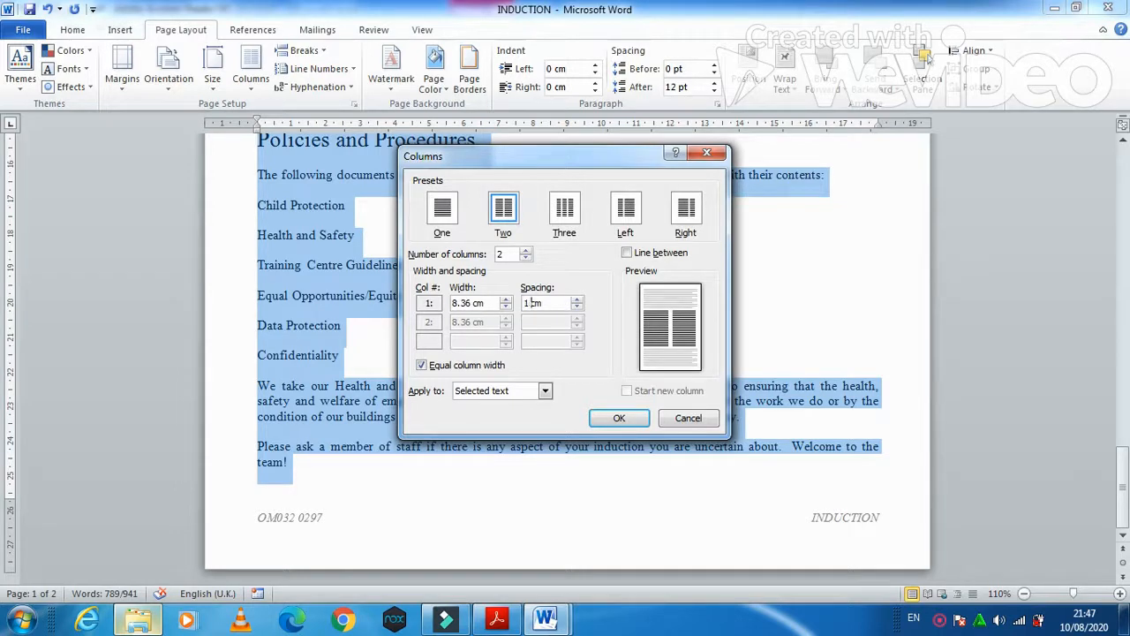
pyautogui.click(627, 421)
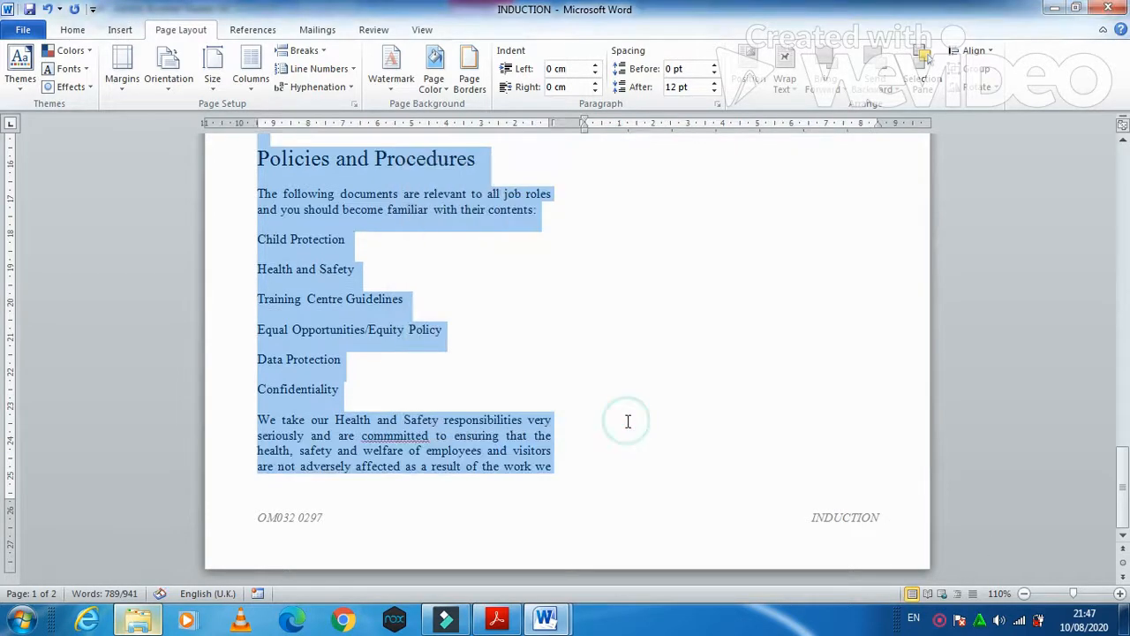
pyautogui.click(496, 618)
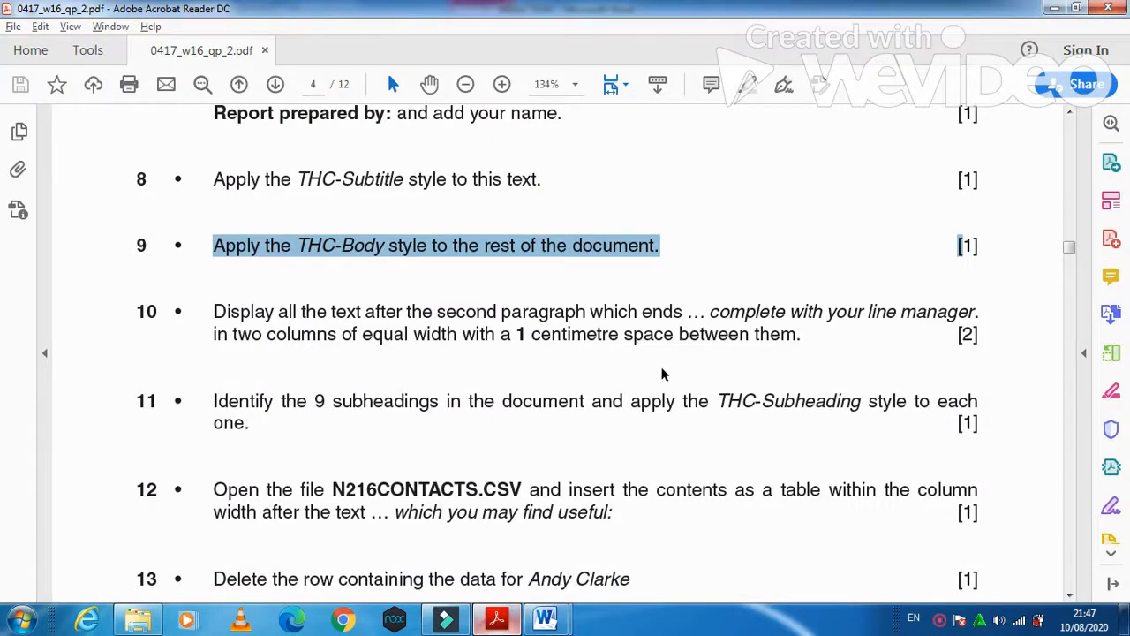
# - Read question 11's instruction in the question paper, then return to the INDUCTION document
pyautogui.scroll(-2, 665, 373)
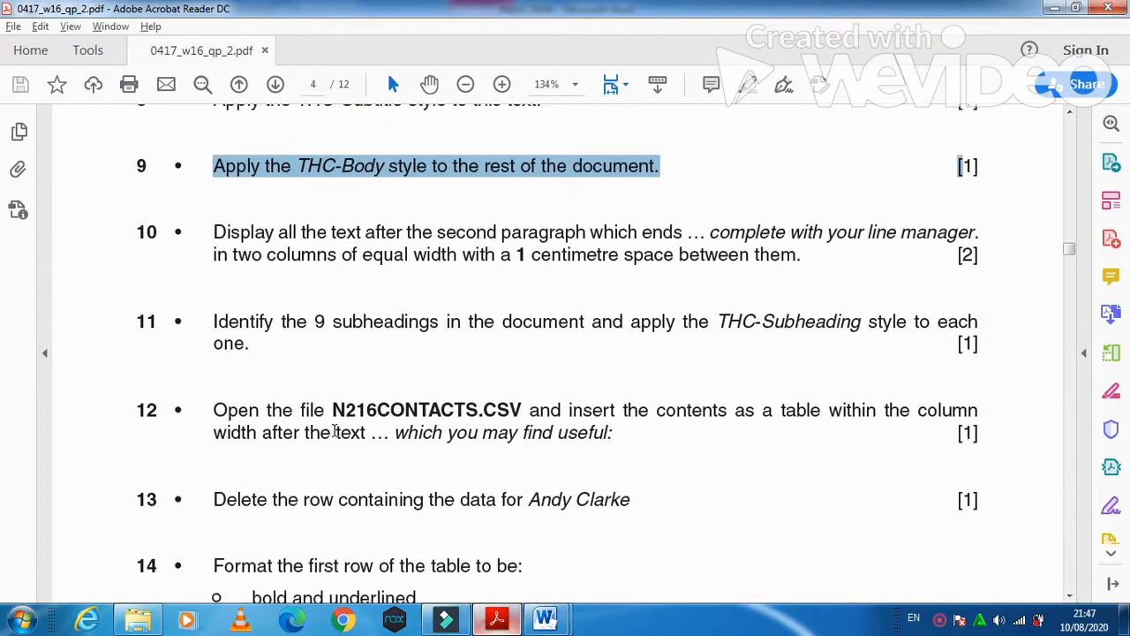
pyautogui.moveTo(213, 322); pyautogui.dragTo(856, 334)
pyautogui.moveTo(548, 618)
pyautogui.click(600, 538)
# - Select all nine subheadings together, from Anti-virus Policy up to Company Mission
pyautogui.scroll(2, 585, 494)
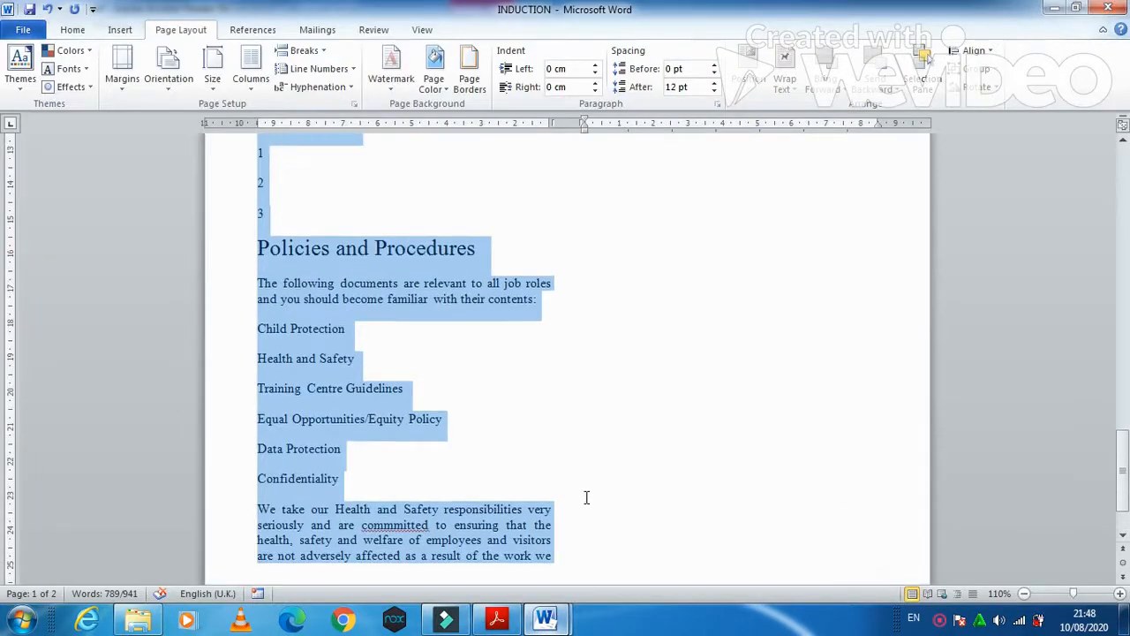
pyautogui.click(394, 508)
pyautogui.scroll(5, 396, 486)
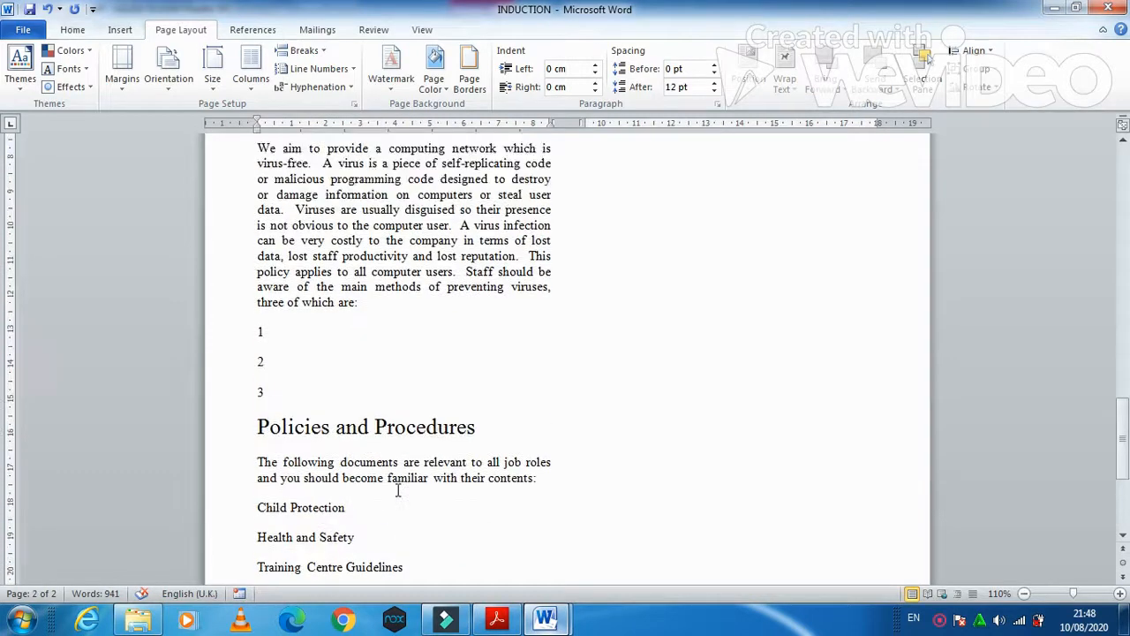
pyautogui.moveTo(484, 471); pyautogui.dragTo(290, 470)
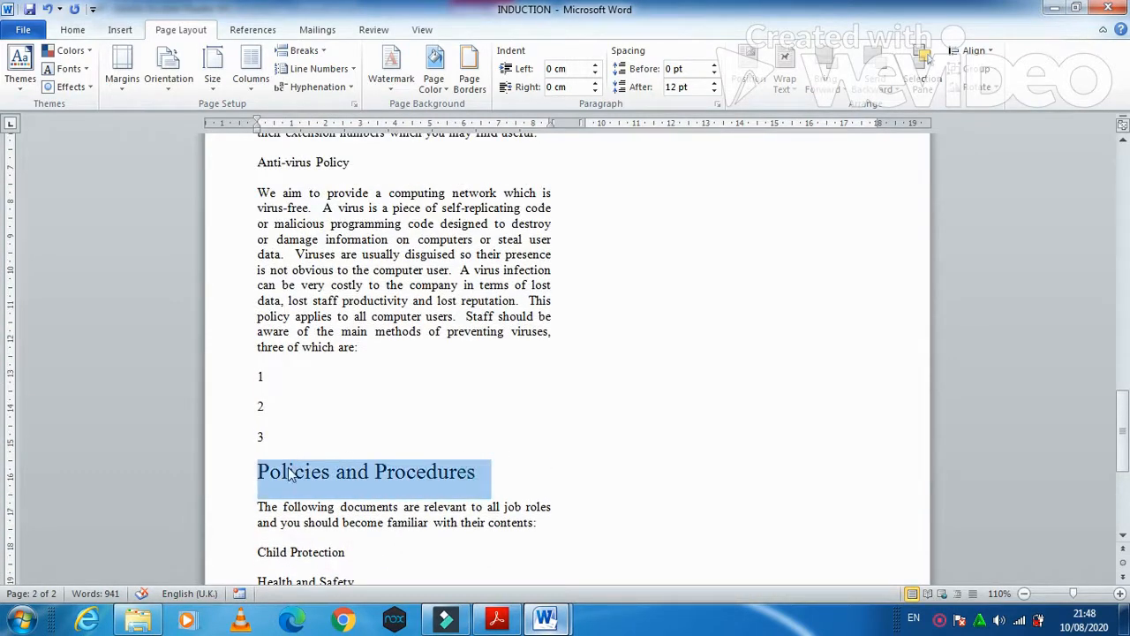
pyautogui.scroll(3, 344, 525)
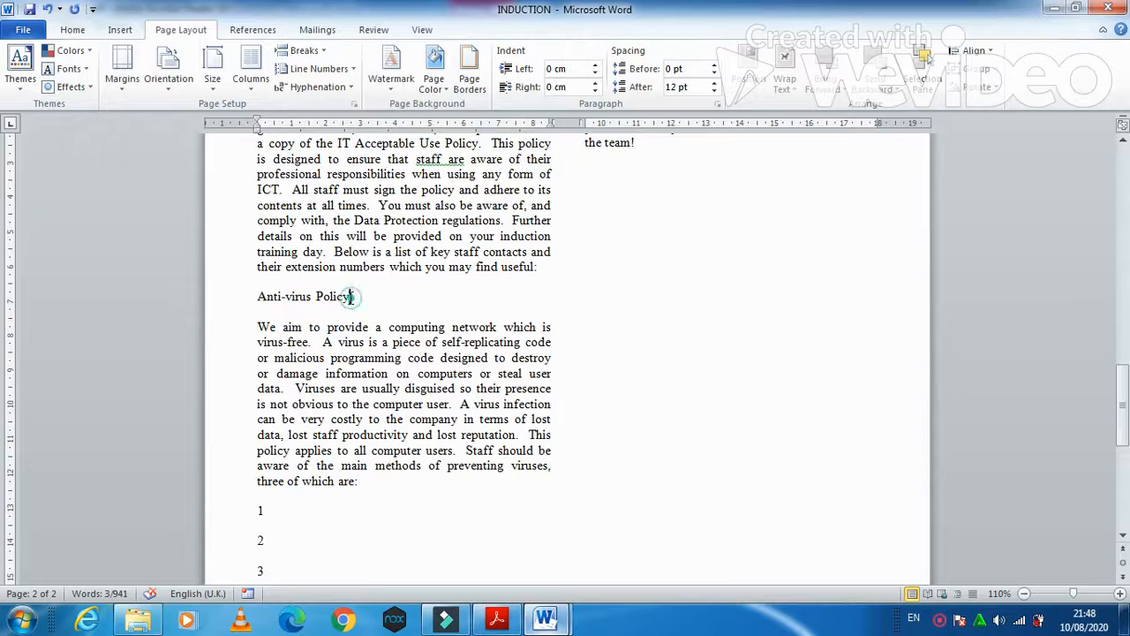
pyautogui.moveTo(356, 296); pyautogui.dragTo(272, 291)
pyautogui.scroll(15, 371, 525)
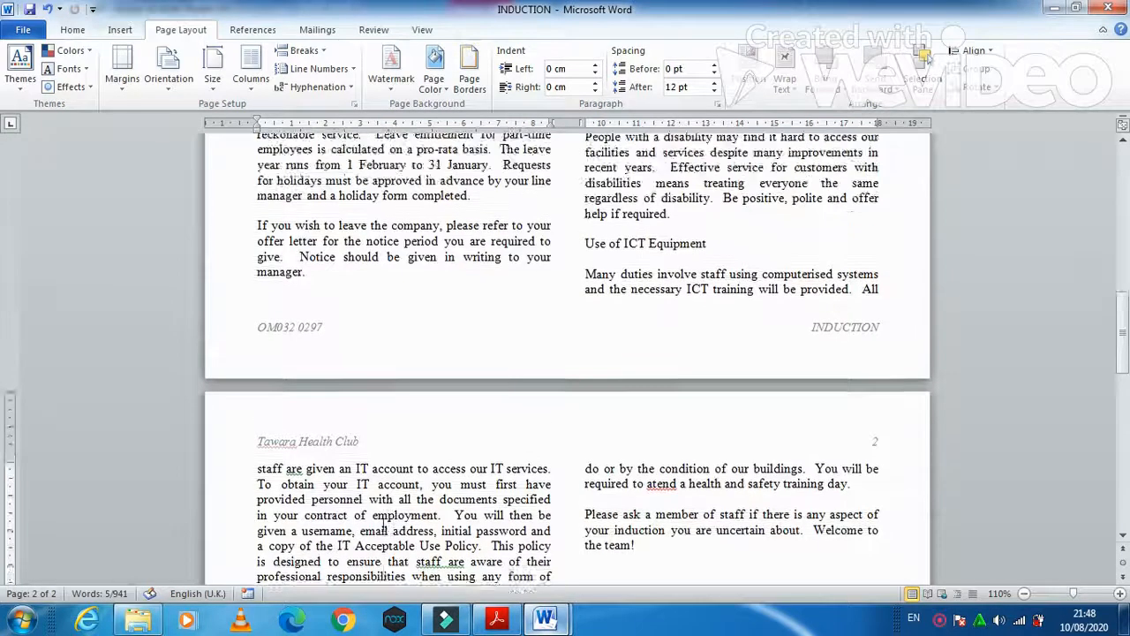
pyautogui.moveTo(711, 422); pyautogui.dragTo(584, 422)
pyautogui.moveTo(706, 284); pyautogui.dragTo(584, 284)
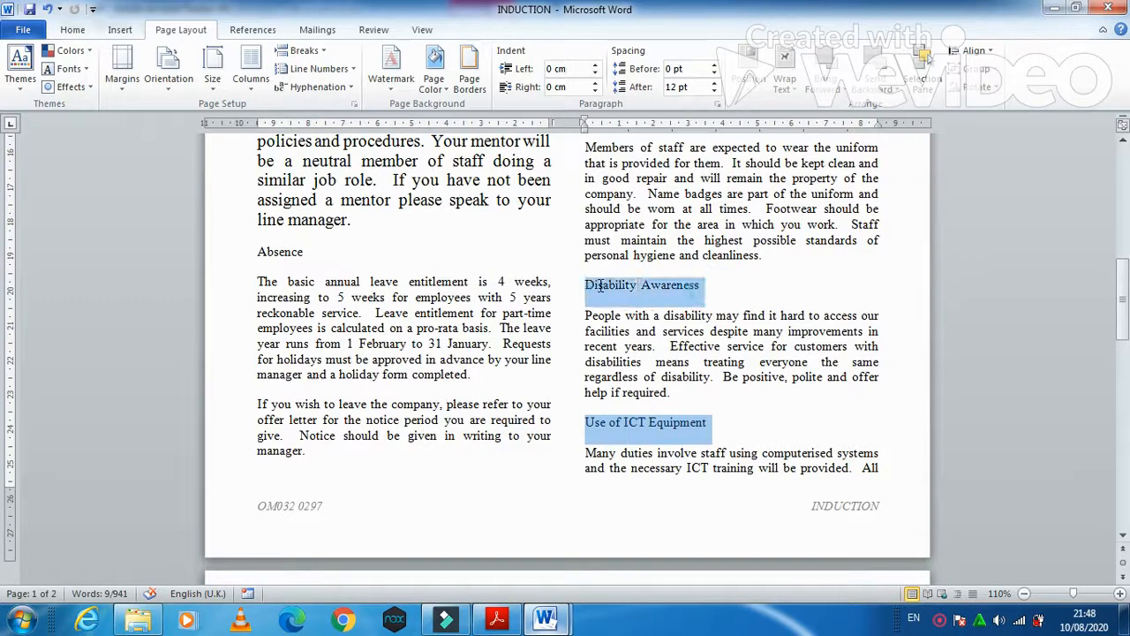
pyautogui.moveTo(307, 251); pyautogui.dragTo(257, 251)
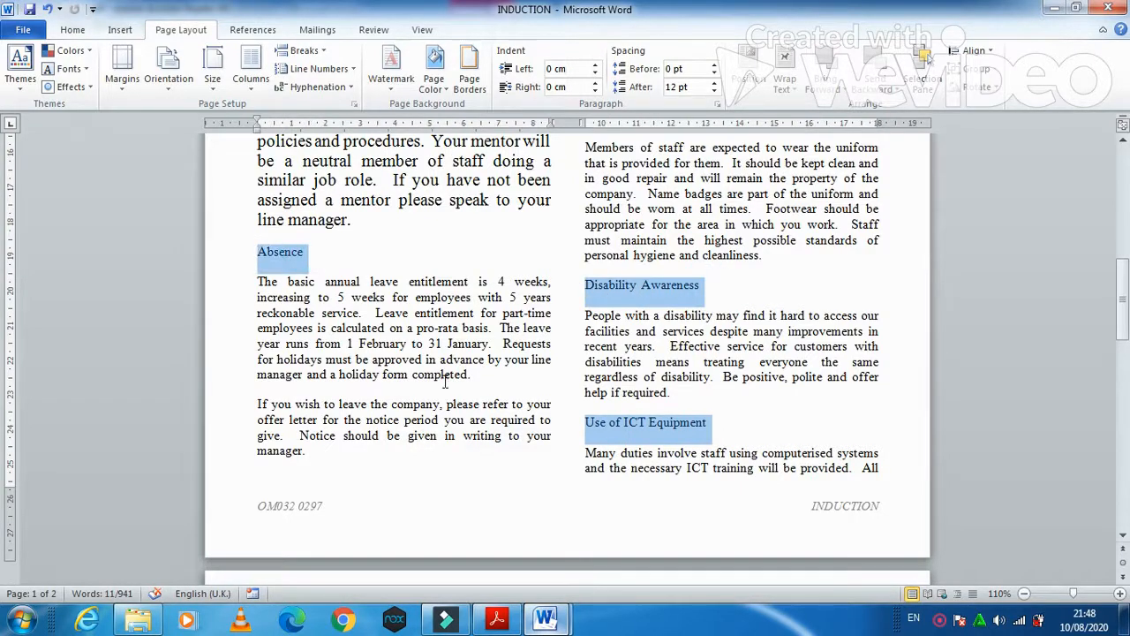
pyautogui.scroll(7, 476, 432)
pyautogui.moveTo(319, 327); pyautogui.dragTo(258, 327)
pyautogui.moveTo(685, 215); pyautogui.dragTo(585, 217)
pyautogui.moveTo(724, 431); pyautogui.dragTo(584, 430)
pyautogui.scroll(3, 488, 513)
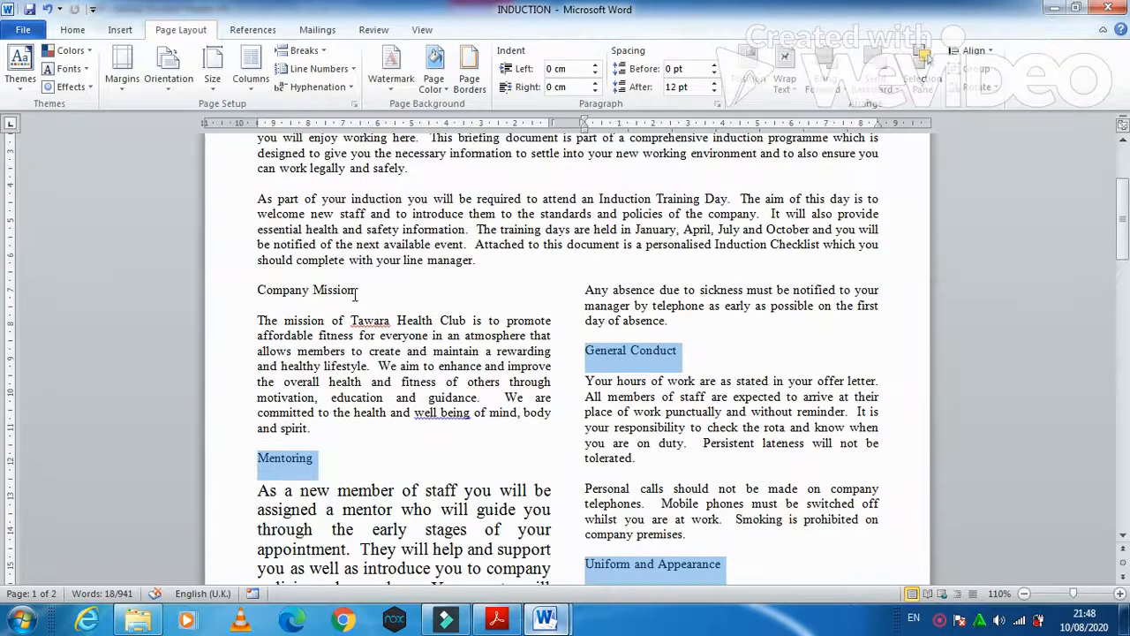
pyautogui.moveTo(357, 291); pyautogui.dragTo(285, 295)
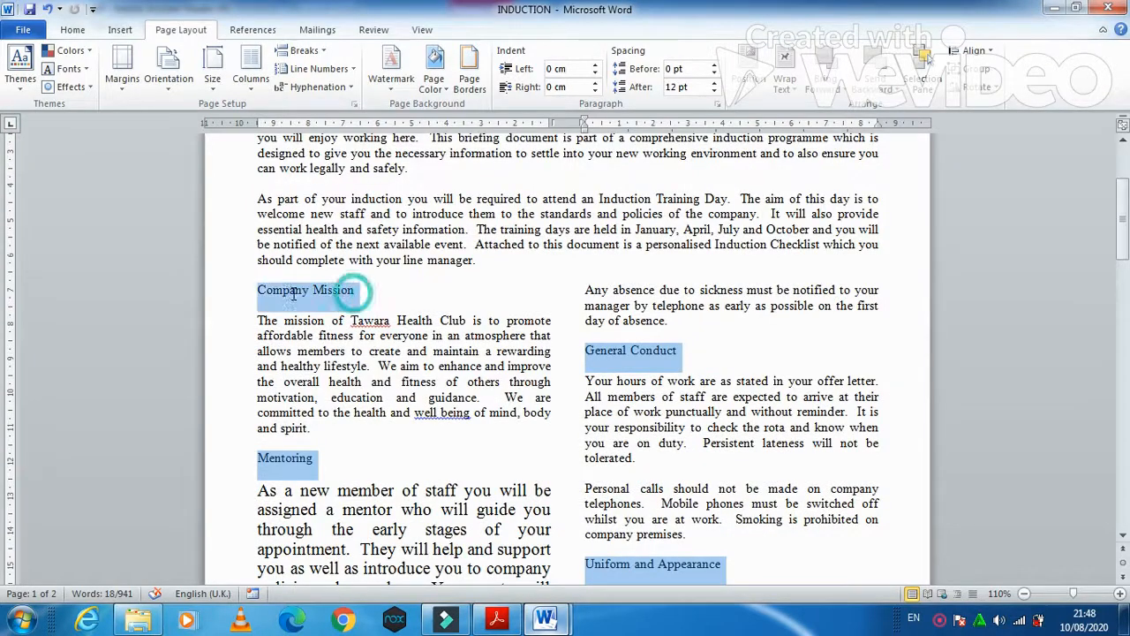
# - Apply the THC-Subheading style to the nine selected subheadings
pyautogui.click(72, 29)
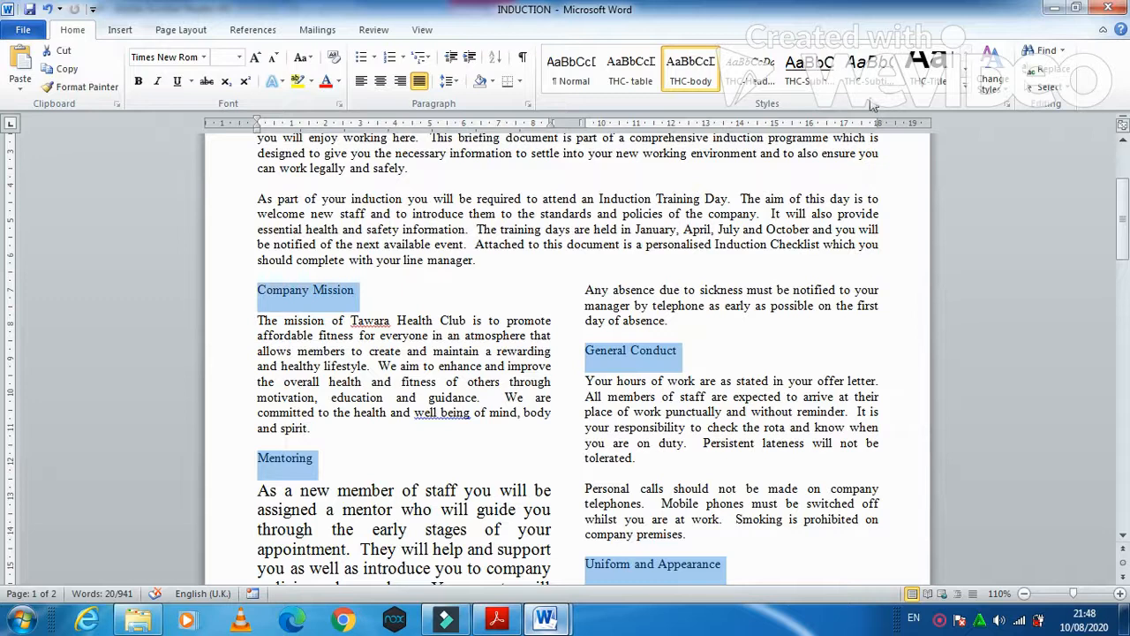
pyautogui.click(805, 67)
pyautogui.click(785, 466)
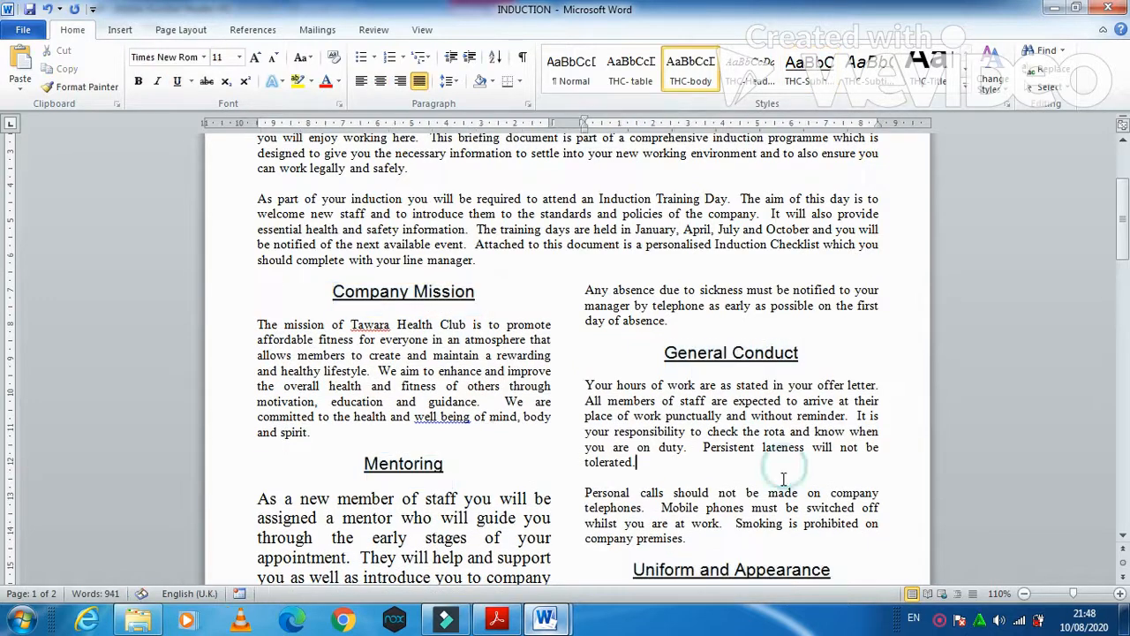
# - Give the oversized Mentoring paragraph the THC-body style
pyautogui.scroll(-5, 777, 485)
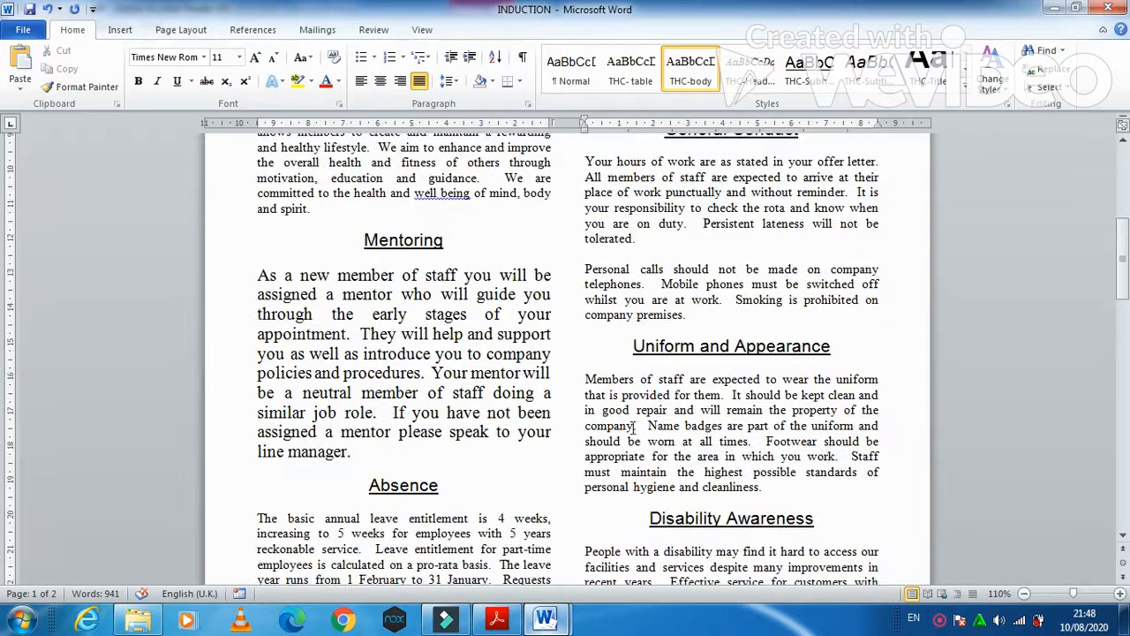
pyautogui.moveTo(257, 276); pyautogui.dragTo(358, 444)
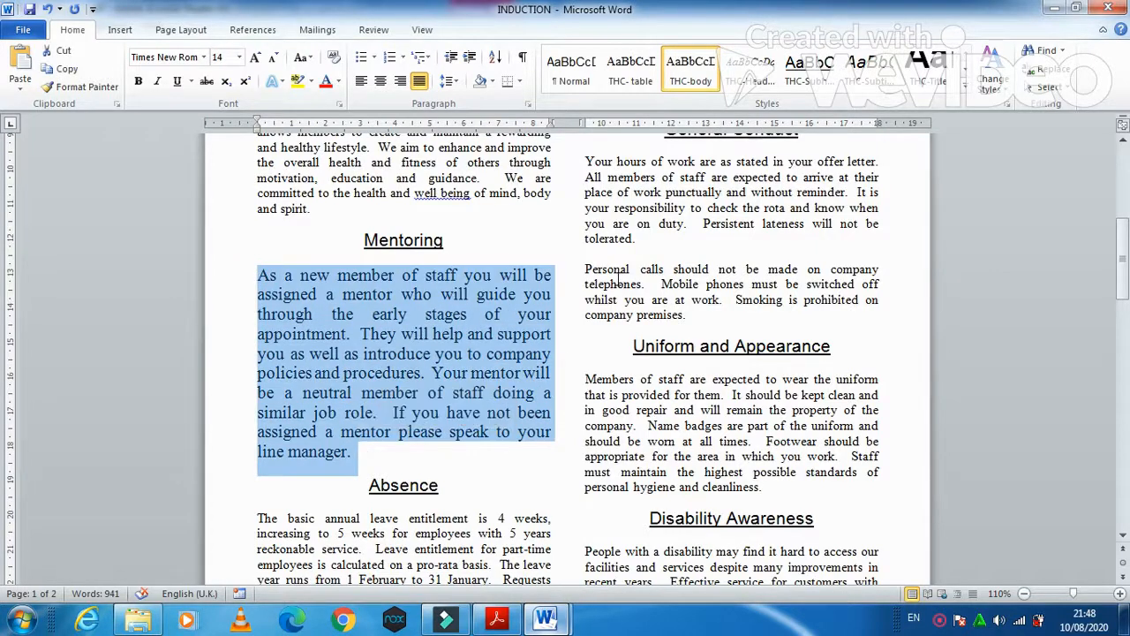
pyautogui.click(691, 68)
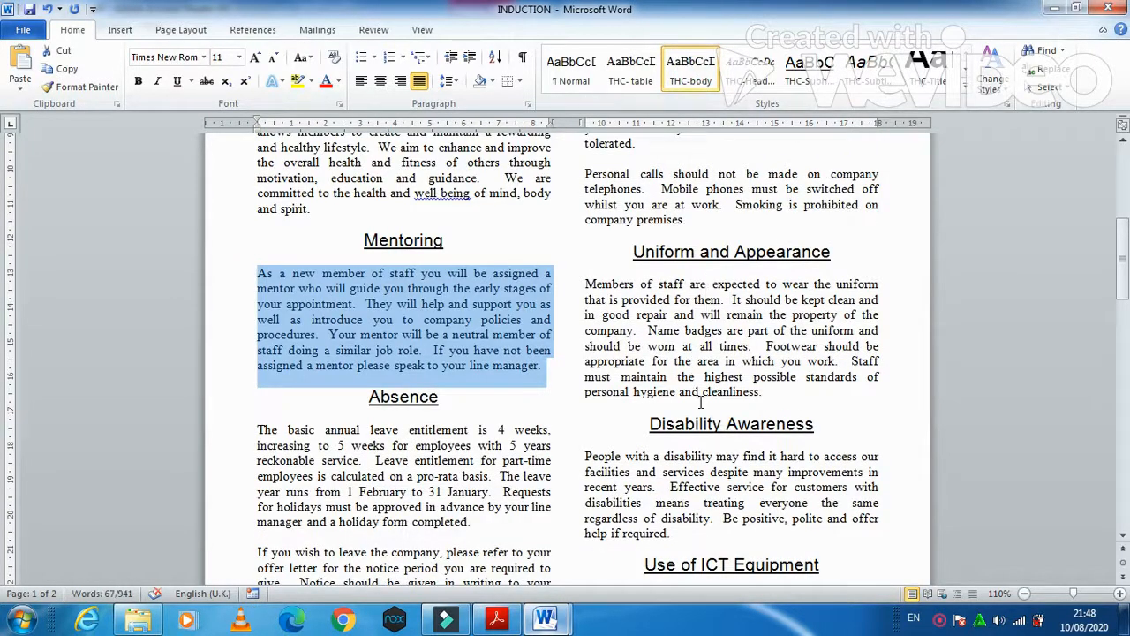
pyautogui.scroll(-2, 703, 403)
pyautogui.click(436, 373)
# - Look over the restyled document, then bring up the question paper at tasks 12–15
pyautogui.click(726, 397)
pyautogui.scroll(-15, 493, 447)
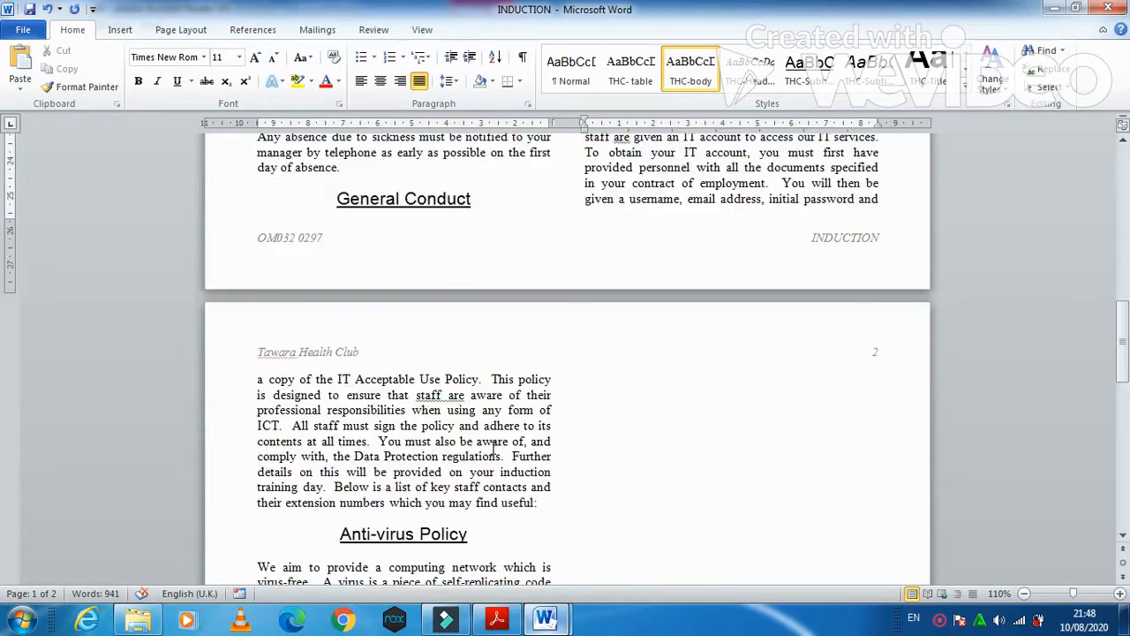
pyautogui.scroll(-7, 492, 448)
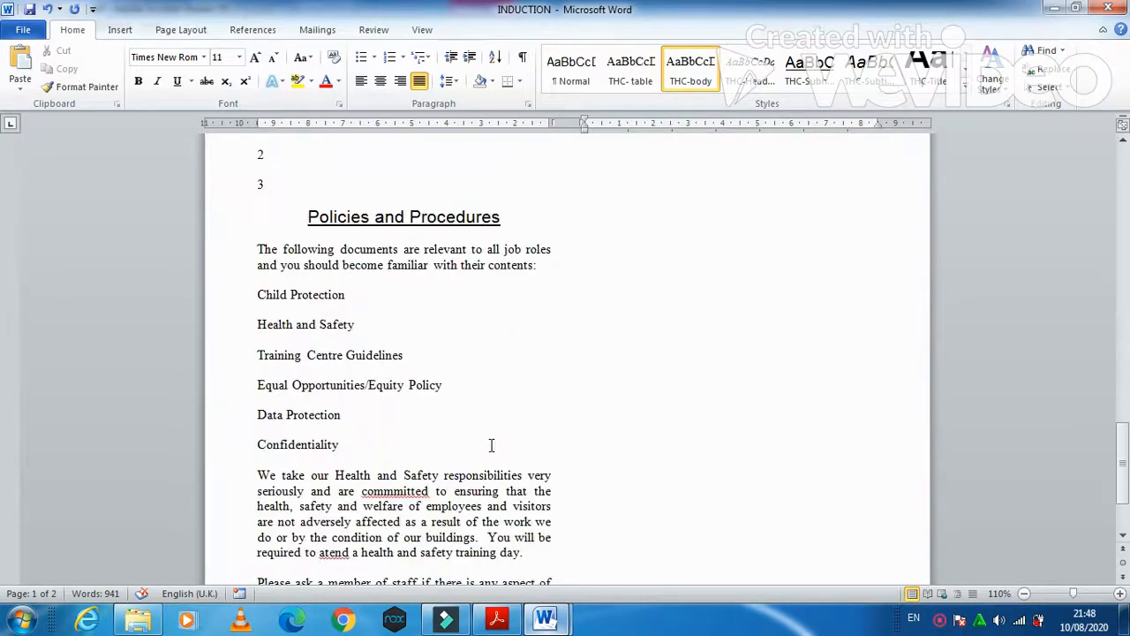
pyautogui.scroll(20, 520, 425)
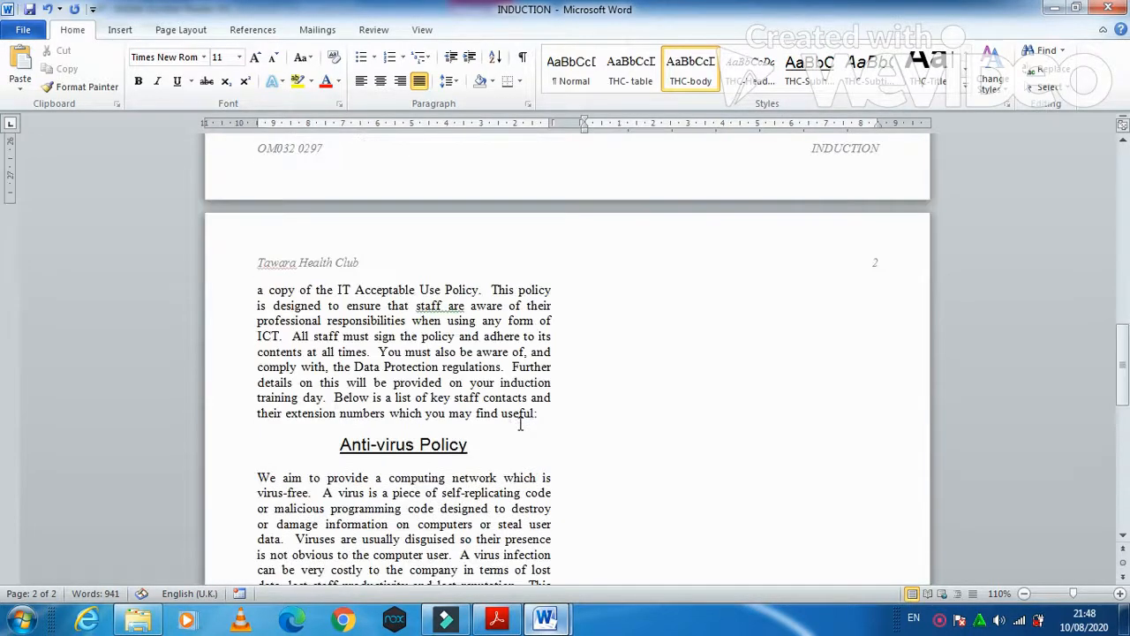
pyautogui.scroll(4, 520, 425)
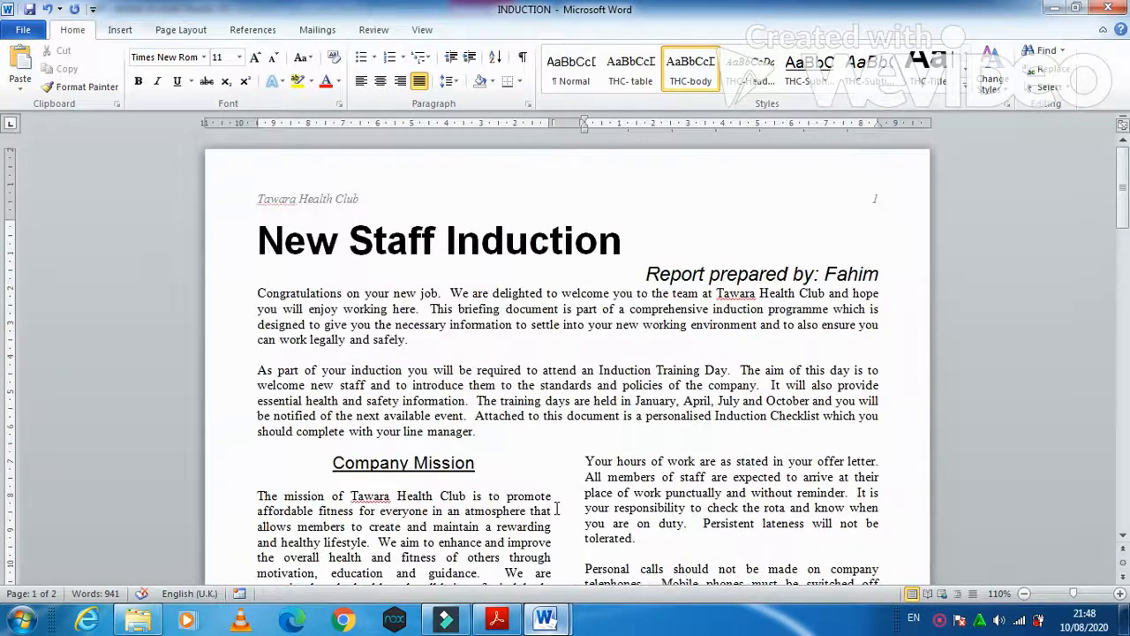
pyautogui.click(496, 619)
pyautogui.scroll(-4, 543, 435)
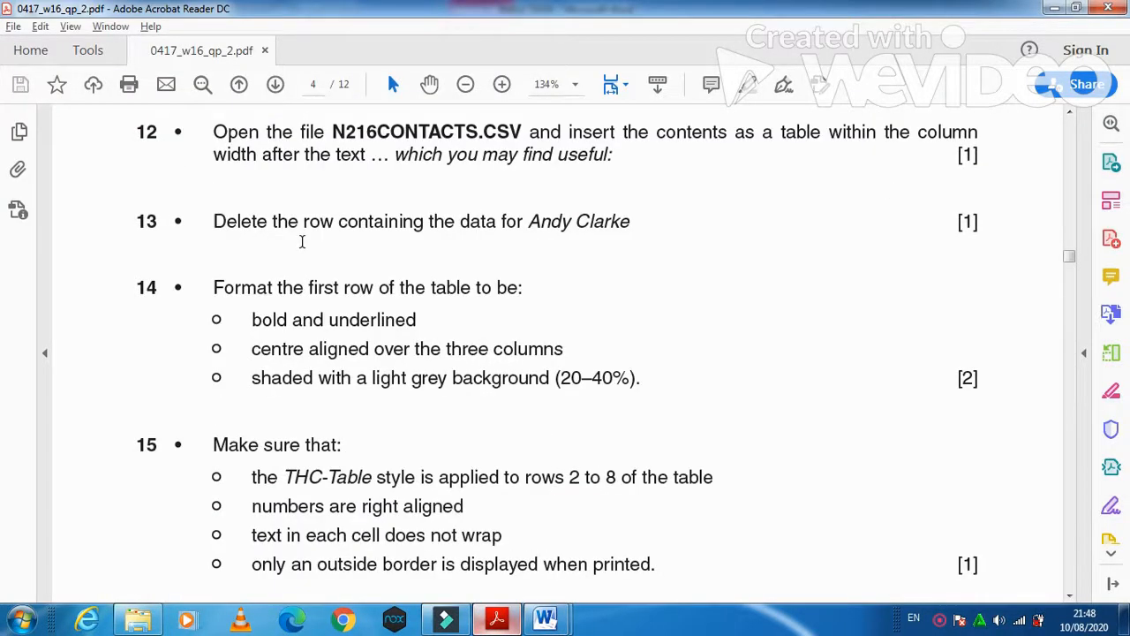
# - Read task 12 on inserting N216CONTACTS.CSV, then bring File Explorer forward
pyautogui.scroll(1, 299, 234)
pyautogui.moveTo(204, 220); pyautogui.dragTo(356, 215)
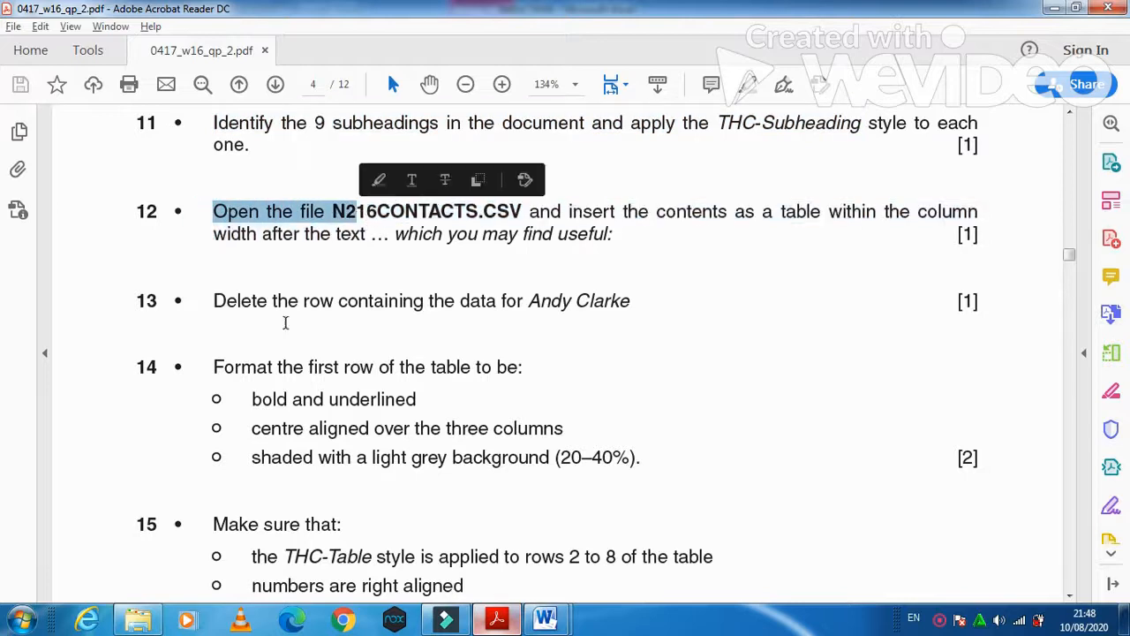
pyautogui.click(128, 622)
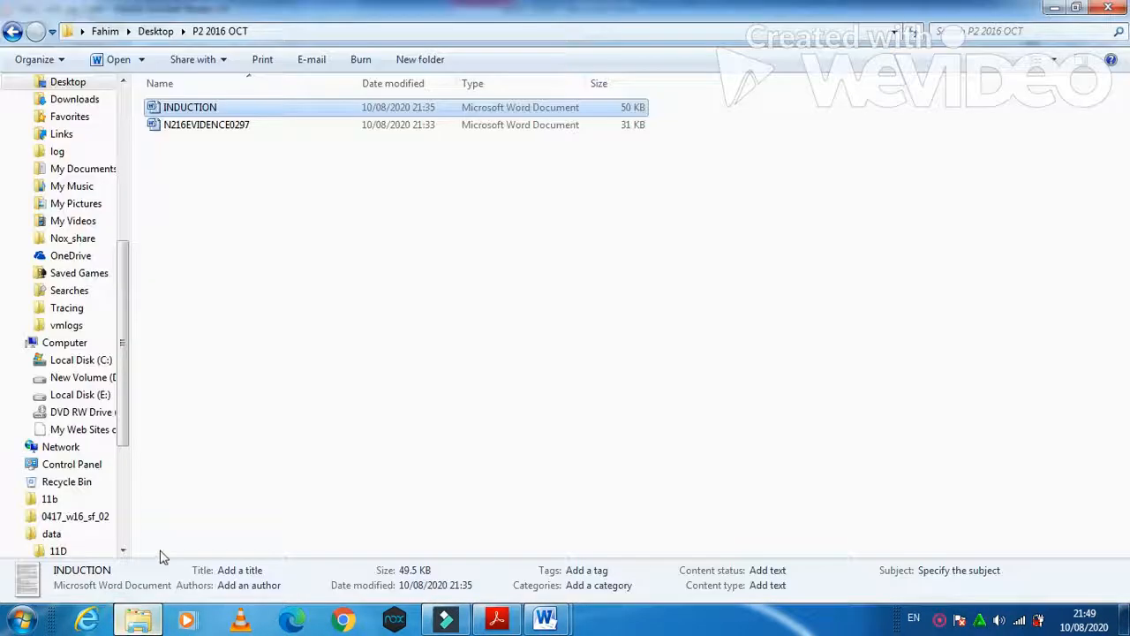
# - Open N216CONTACTS from the Desktop's 0417_w16_sf_02 folder in Excel
pyautogui.click(68, 81)
pyautogui.click(185, 164)
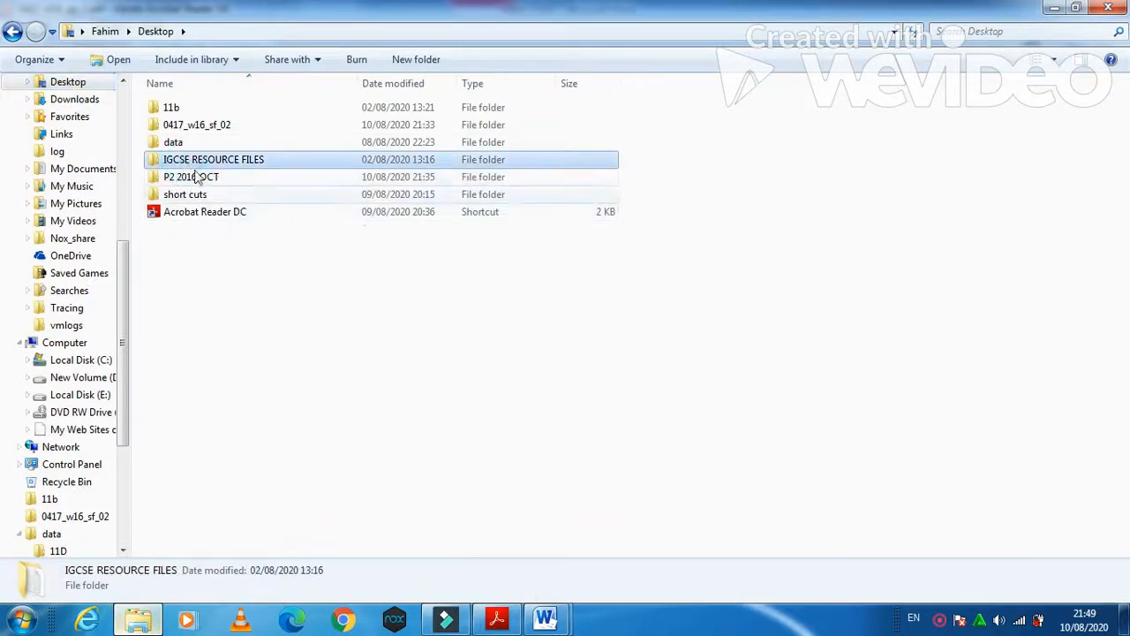
pyautogui.click(197, 128)
pyautogui.doubleClick(197, 128)
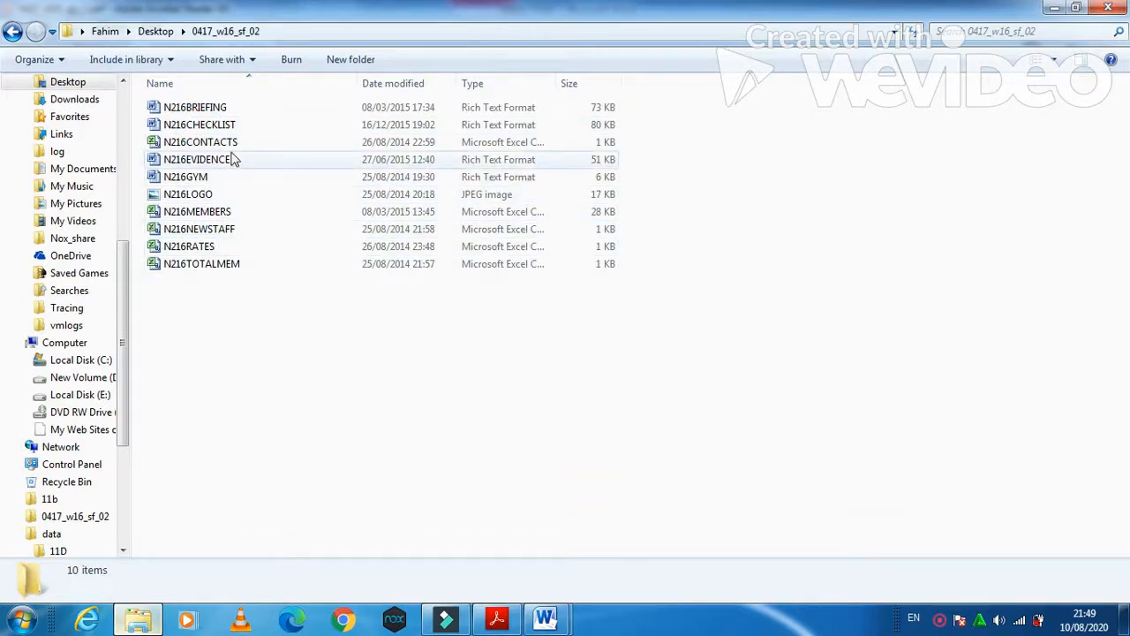
pyautogui.doubleClick(231, 142)
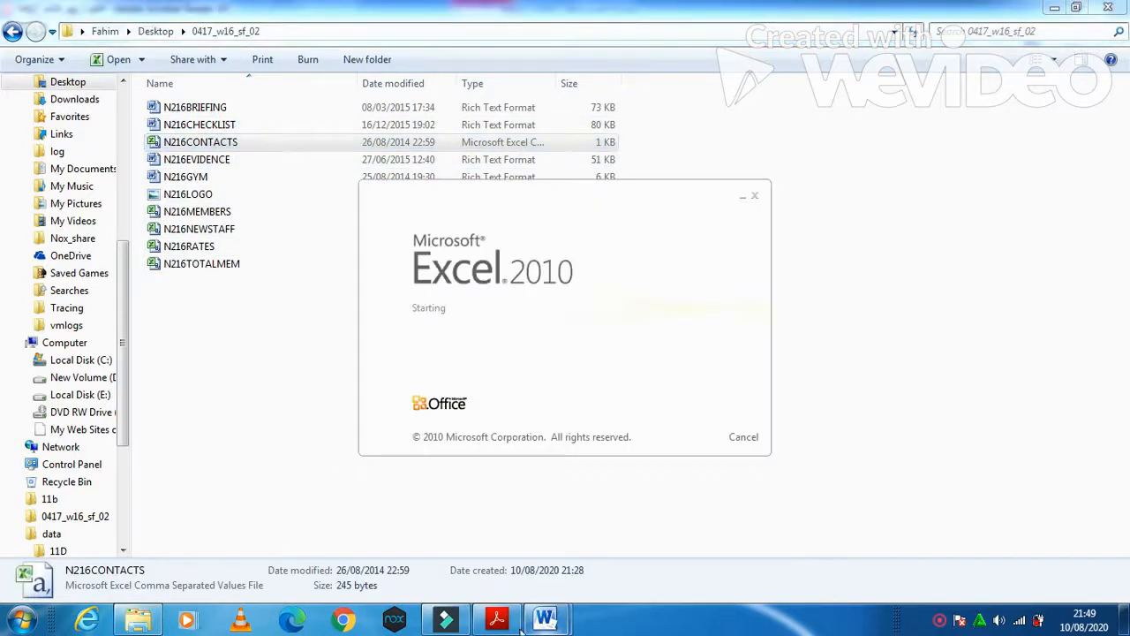
# - Compare the spreadsheet with the question paper, minimise Excel and return to INDUCTION
pyautogui.click(498, 620)
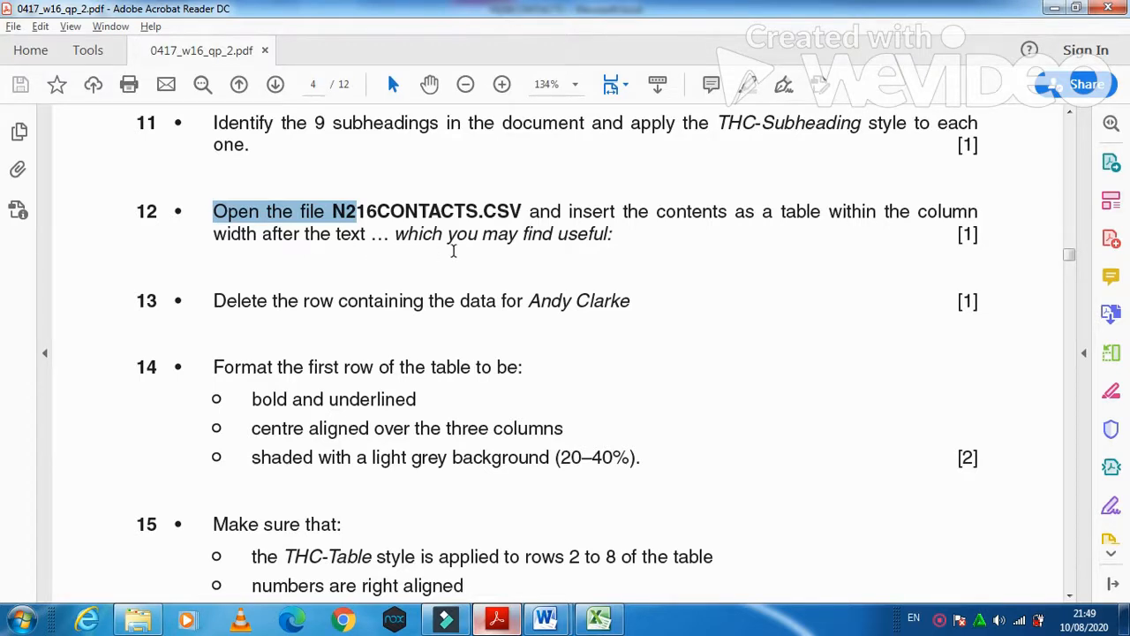
pyautogui.click(598, 620)
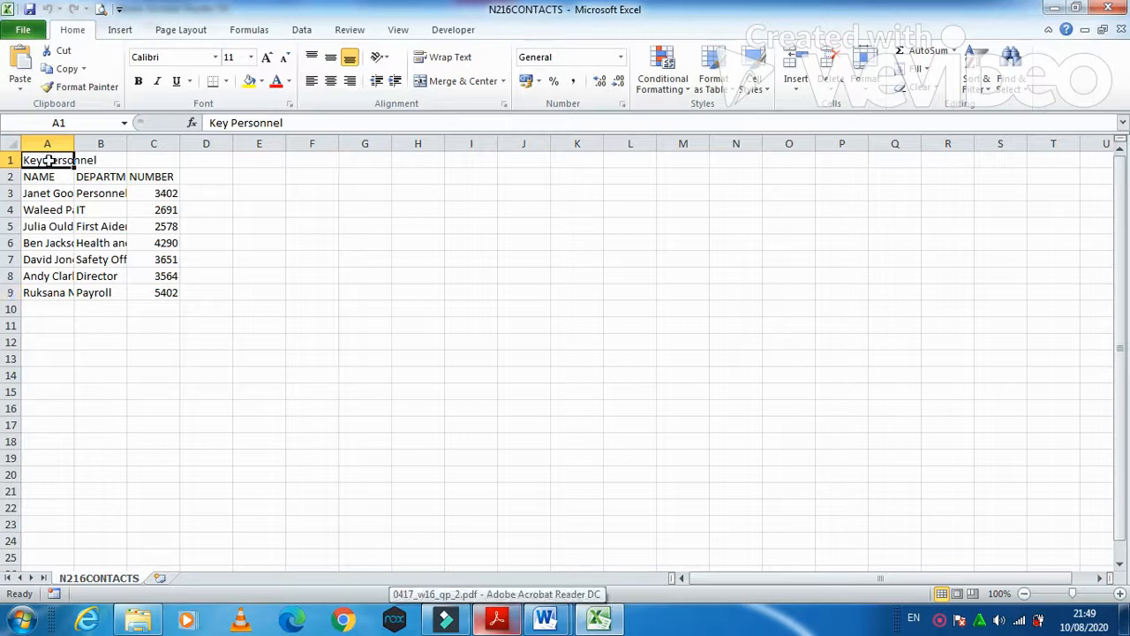
pyautogui.click(605, 624)
pyautogui.moveTo(569, 615)
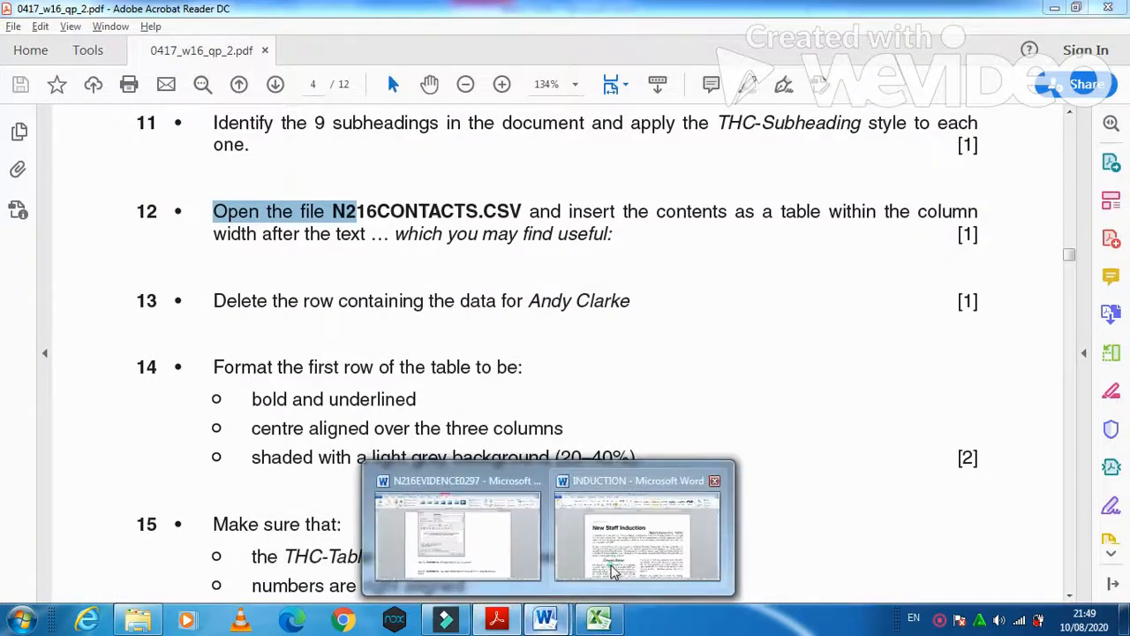
pyautogui.click(613, 570)
# - Add a blank line after 'which you may find useful:' above the Anti-virus Policy heading
pyautogui.scroll(-5, 548, 446)
pyautogui.scroll(-2, 549, 438)
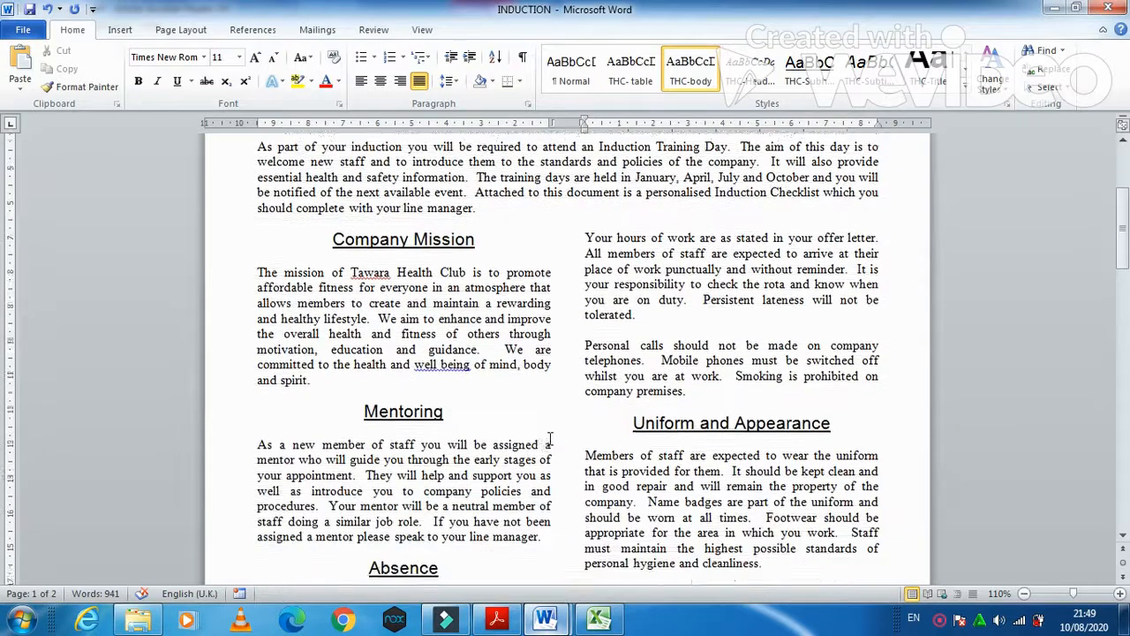
pyautogui.scroll(-1, 549, 435)
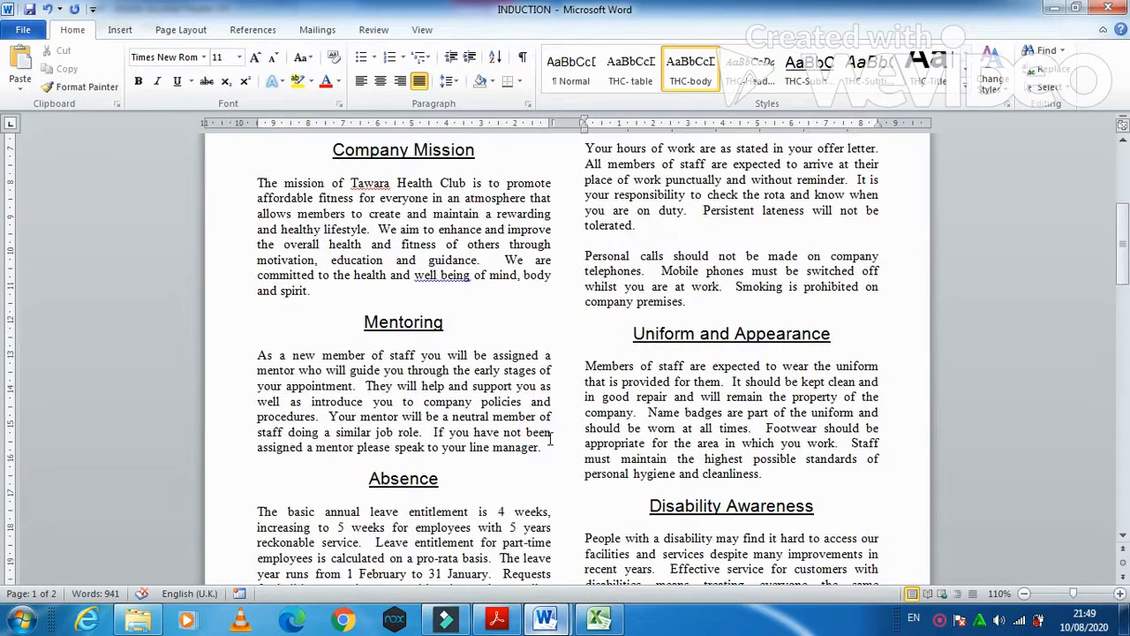
pyautogui.scroll(-2, 549, 438)
pyautogui.scroll(-1, 549, 439)
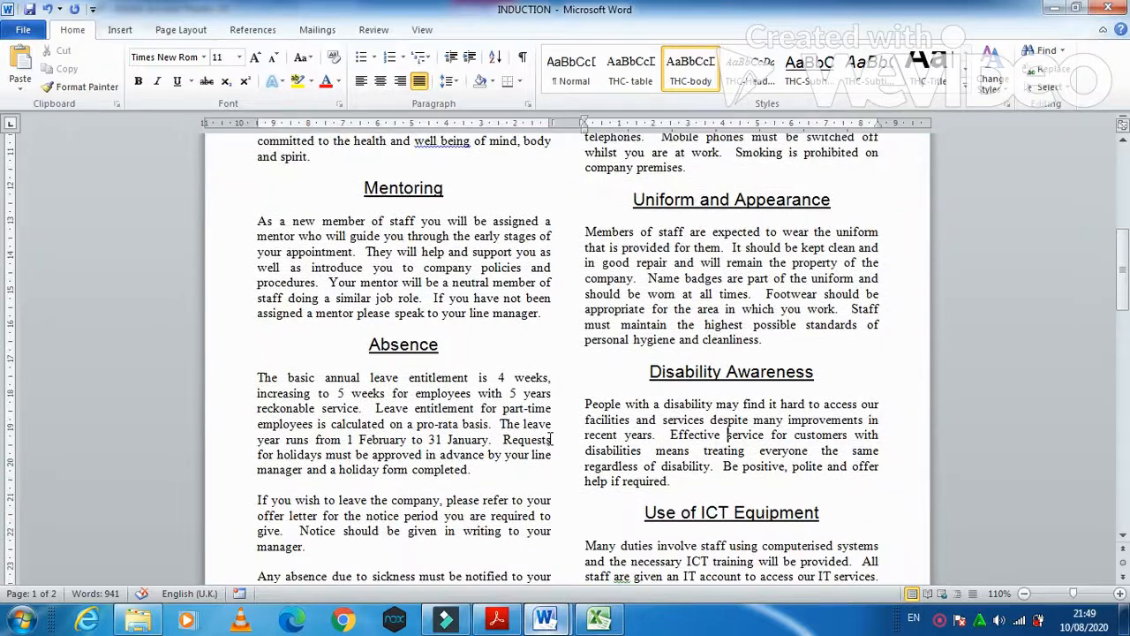
pyautogui.scroll(-2, 552, 438)
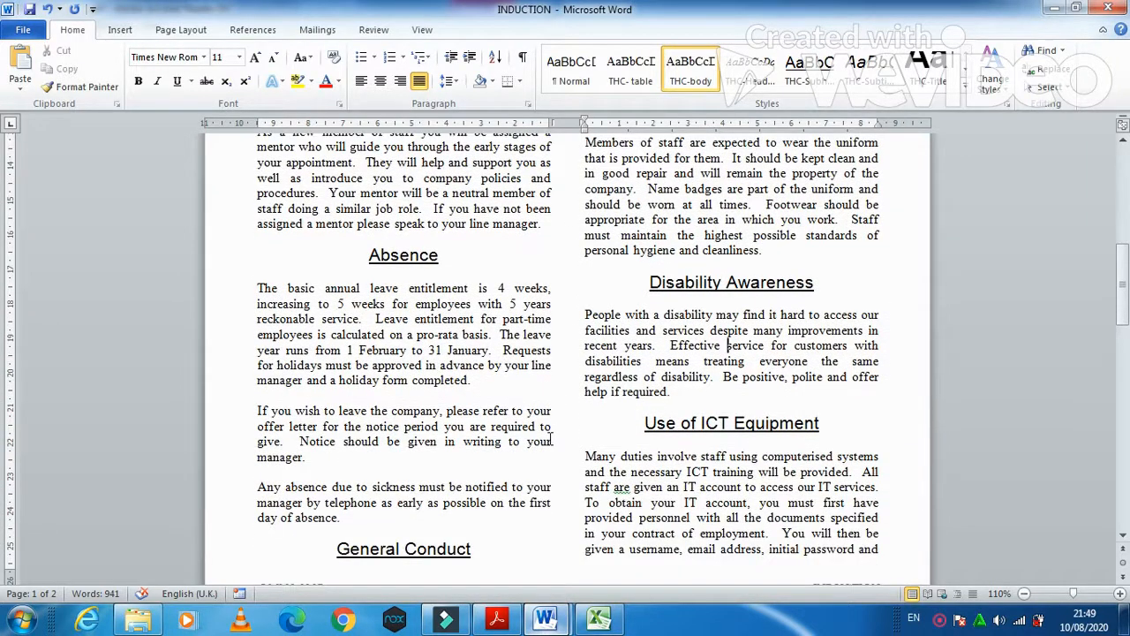
pyautogui.scroll(-7, 551, 438)
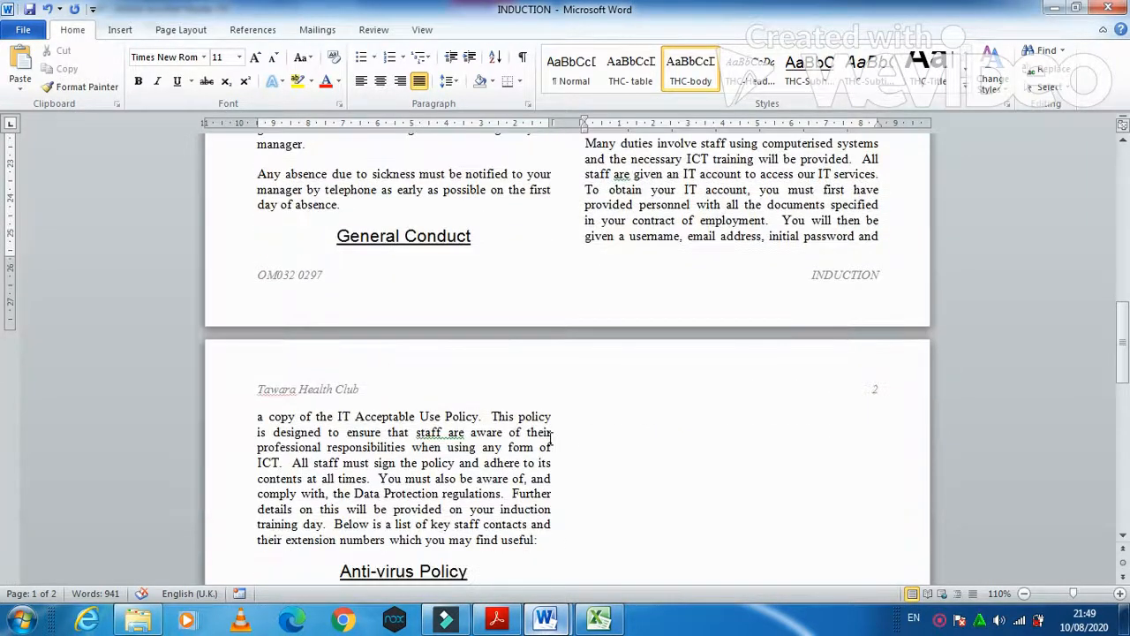
pyautogui.scroll(-2, 552, 439)
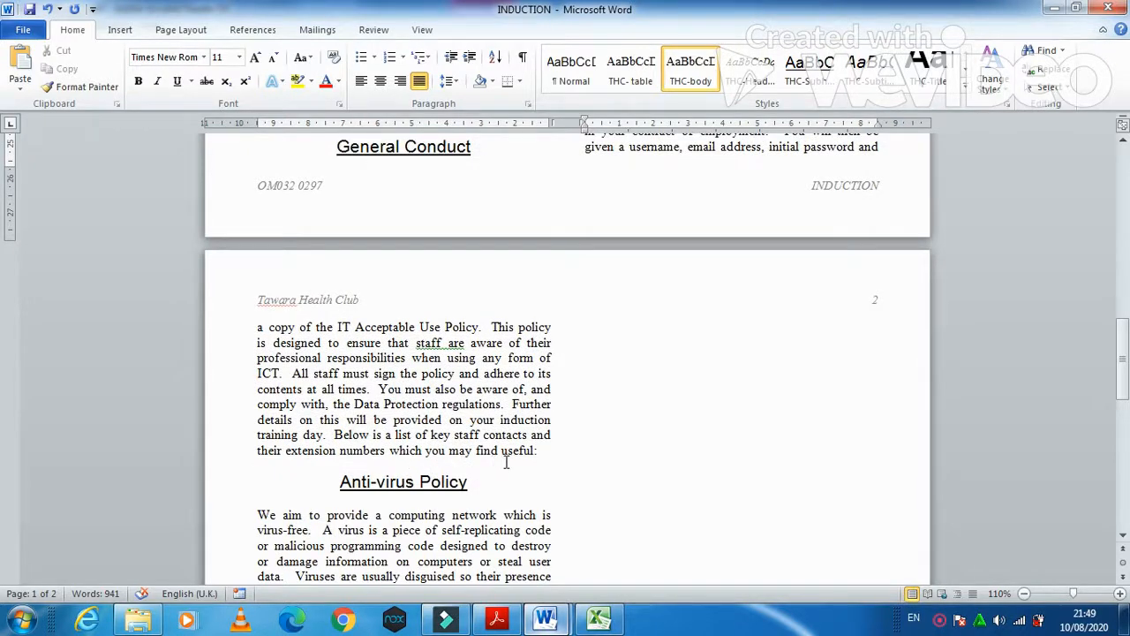
pyautogui.click(536, 451)
pyautogui.press('Return')
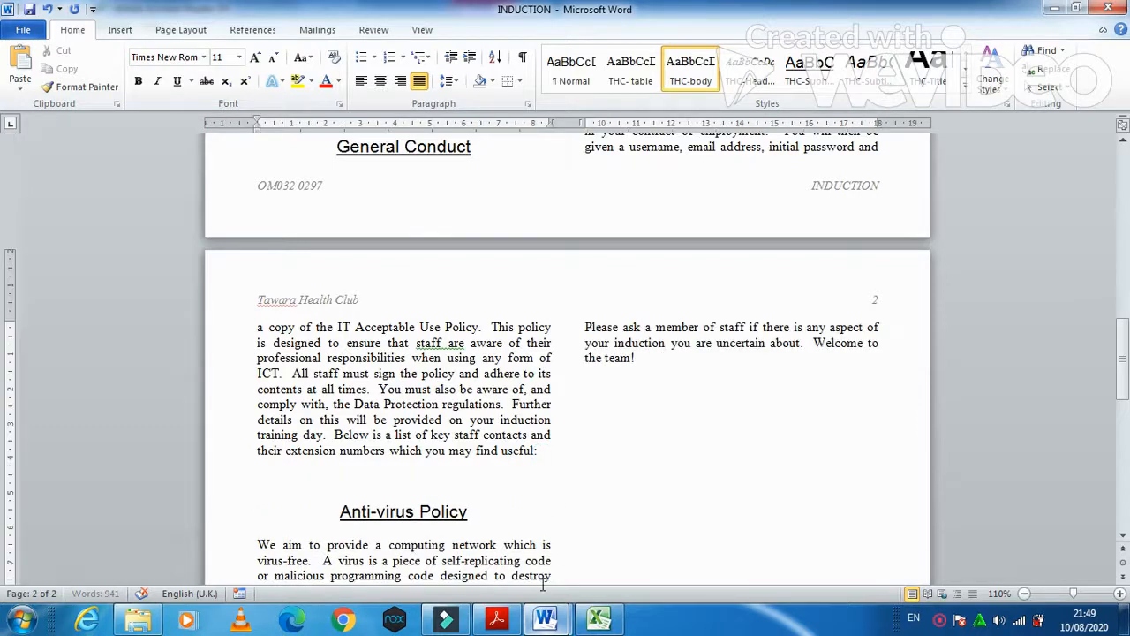
# - Check the exam question paper, then return to the INDUCTION document
pyautogui.click(497, 618)
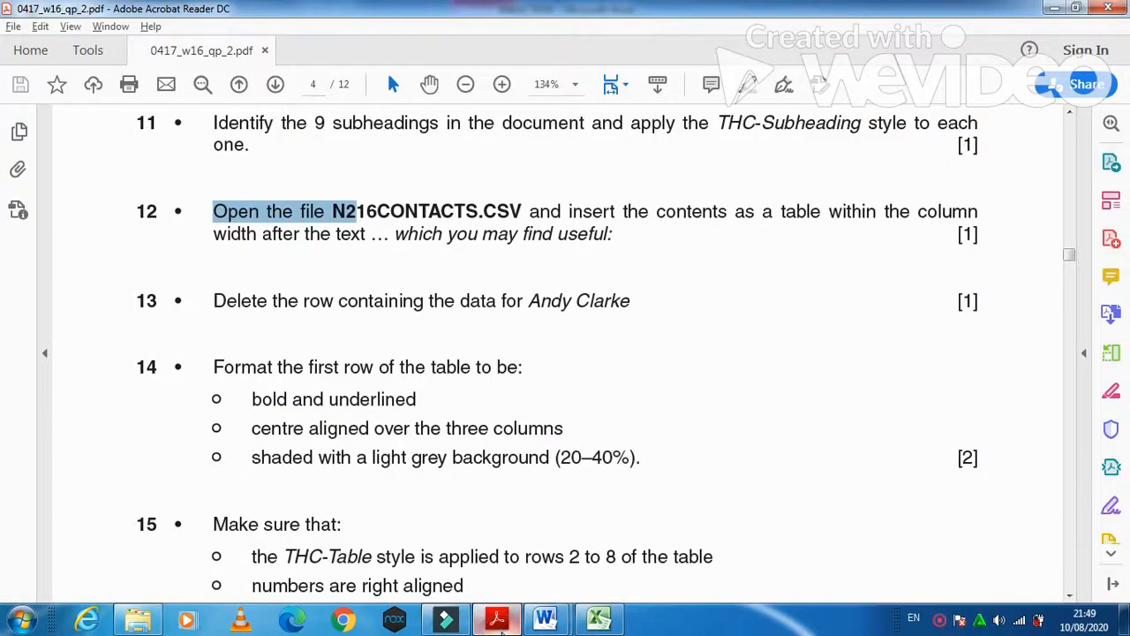
pyautogui.click(545, 618)
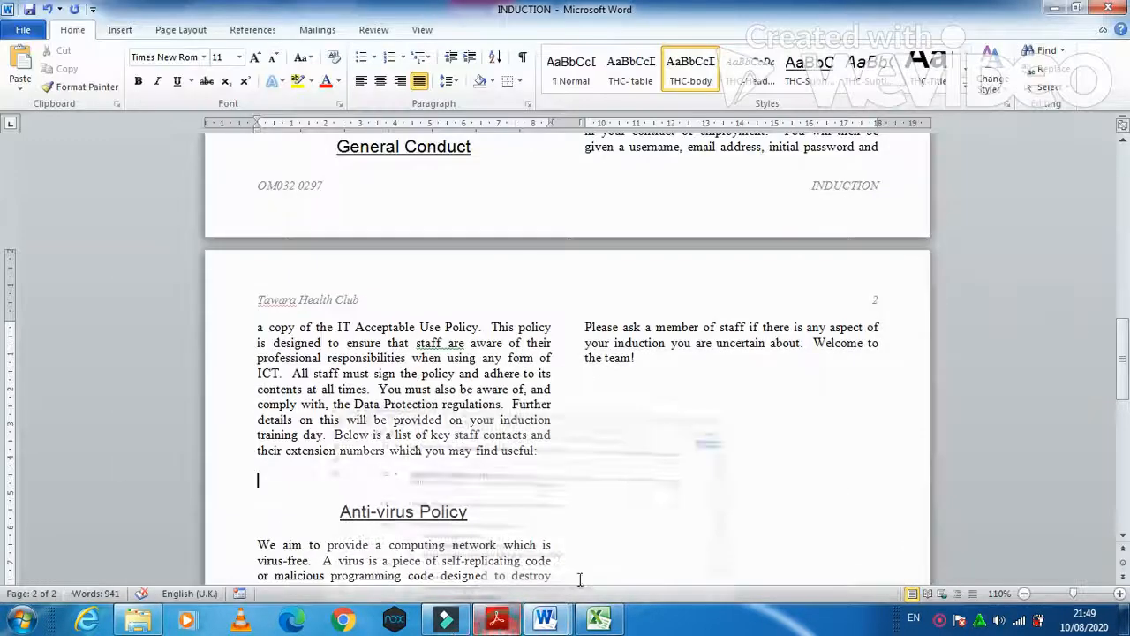
pyautogui.click(120, 32)
# - Insert the text of N216CONTACTS from 0417_w16_sf_02 using Text from File with All Files
pyautogui.click(885, 88)
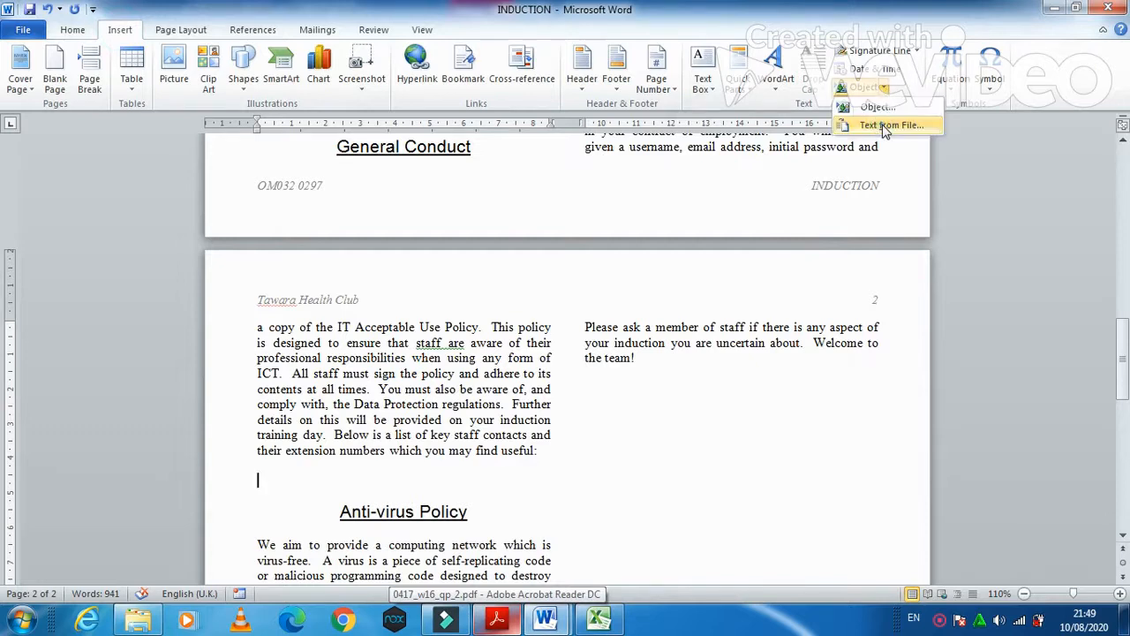
pyautogui.click(870, 121)
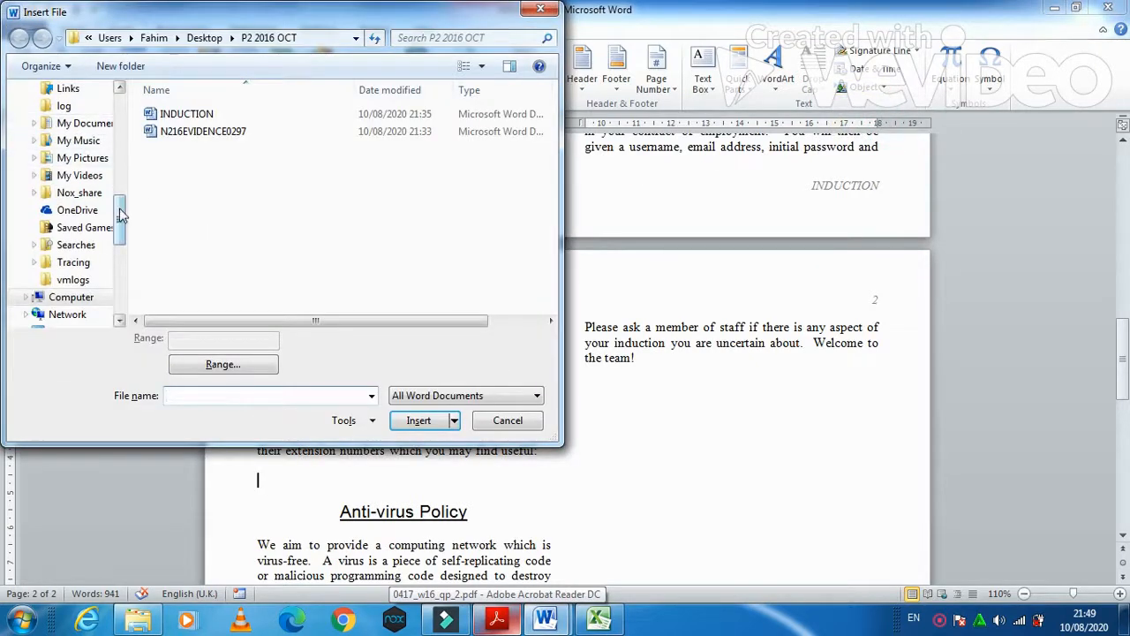
pyautogui.click(204, 37)
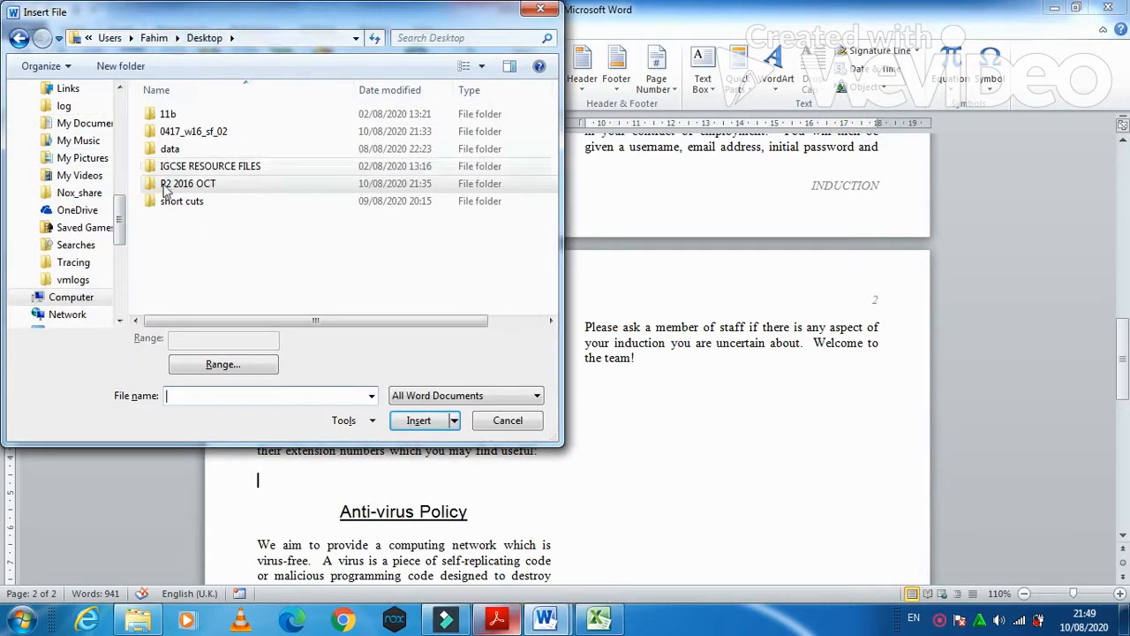
pyautogui.doubleClick(194, 131)
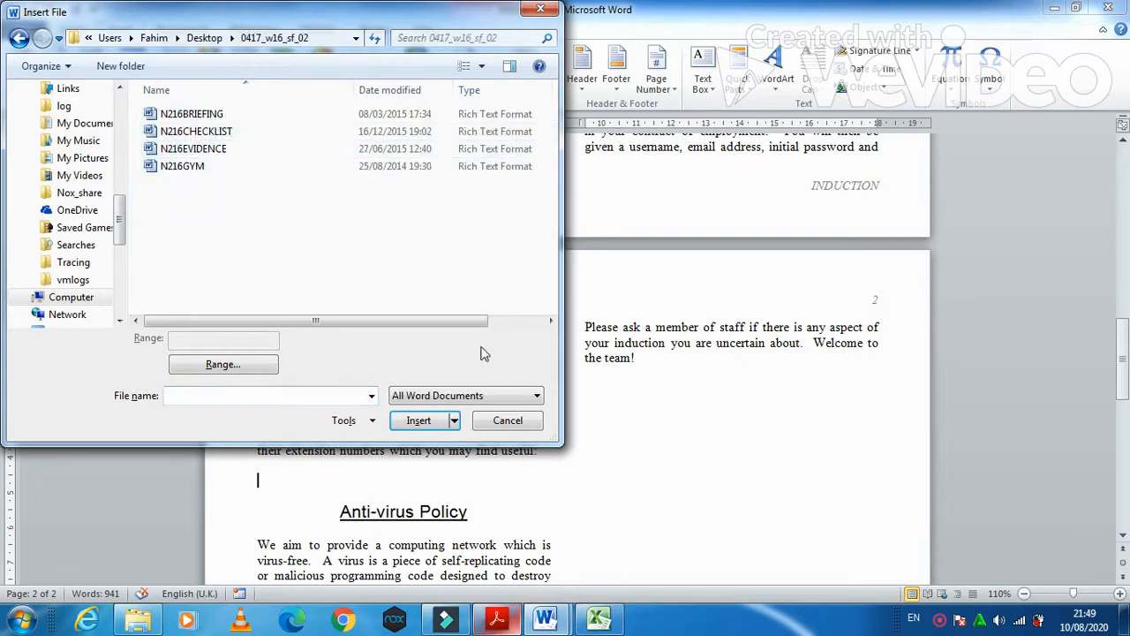
pyautogui.click(473, 396)
pyautogui.click(436, 412)
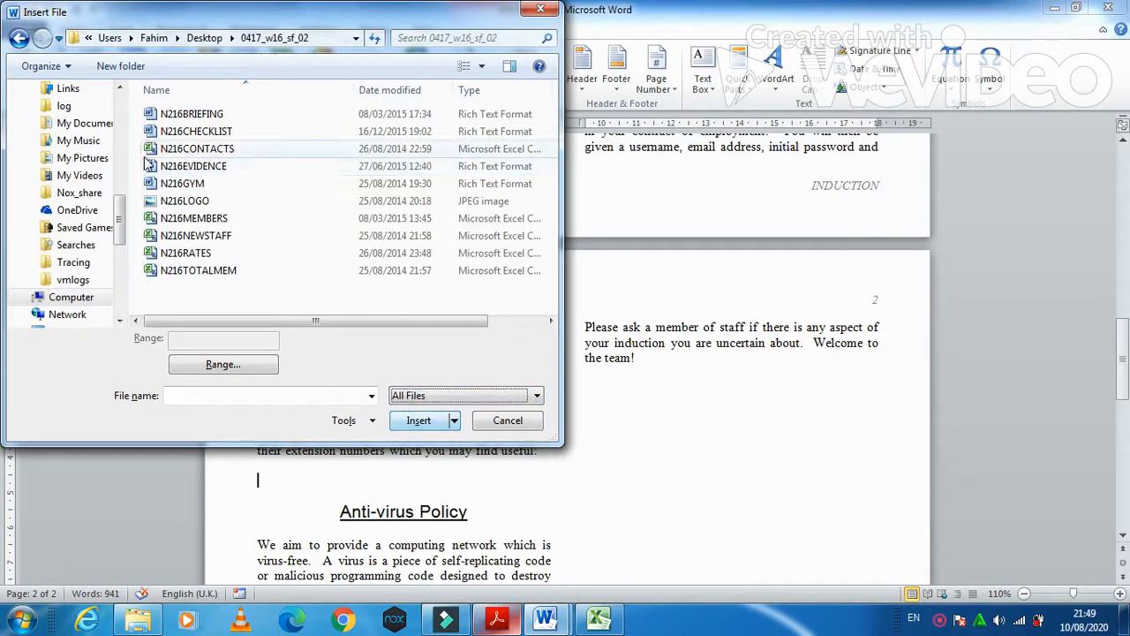
pyautogui.click(411, 421)
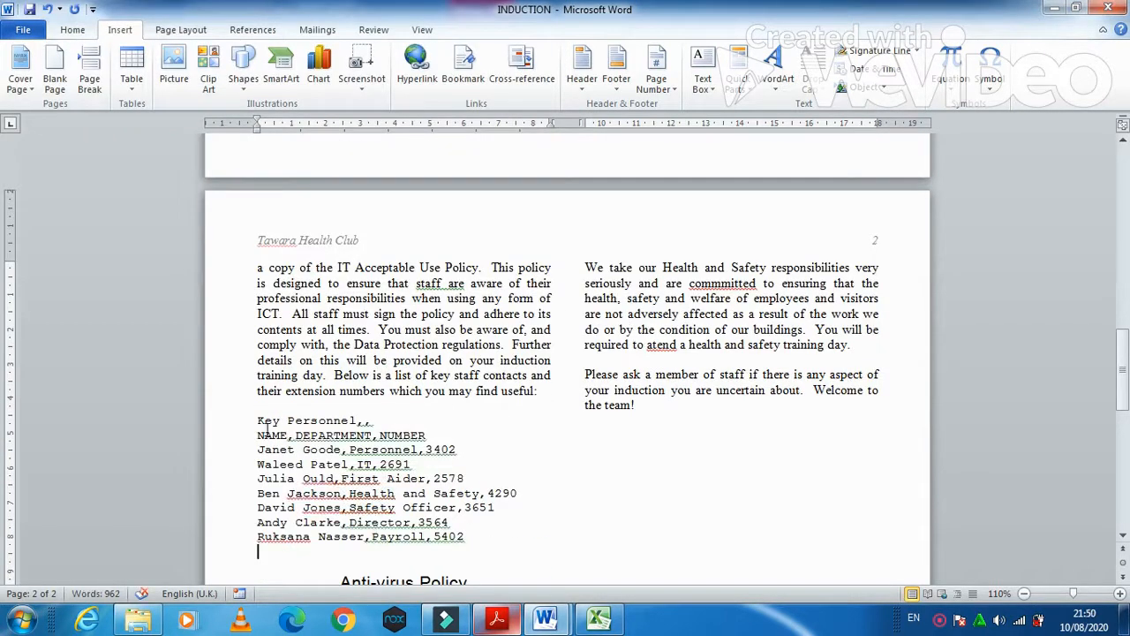
# - Convert the inserted Key Personnel list into a three-column table
pyautogui.moveTo(257, 421); pyautogui.dragTo(489, 536)
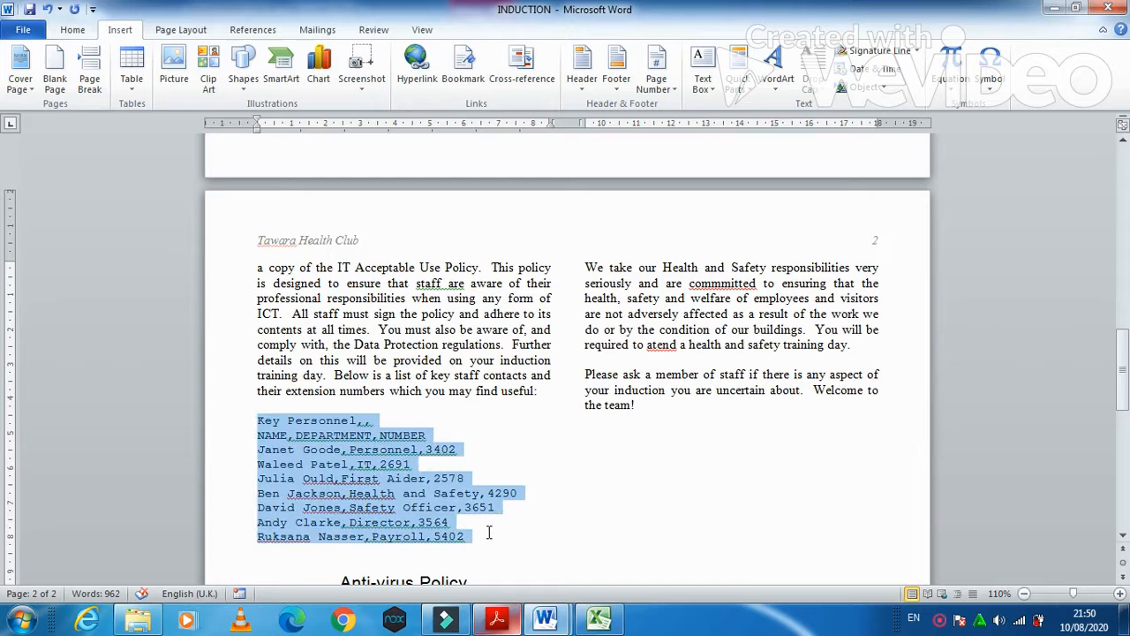
pyautogui.click(132, 75)
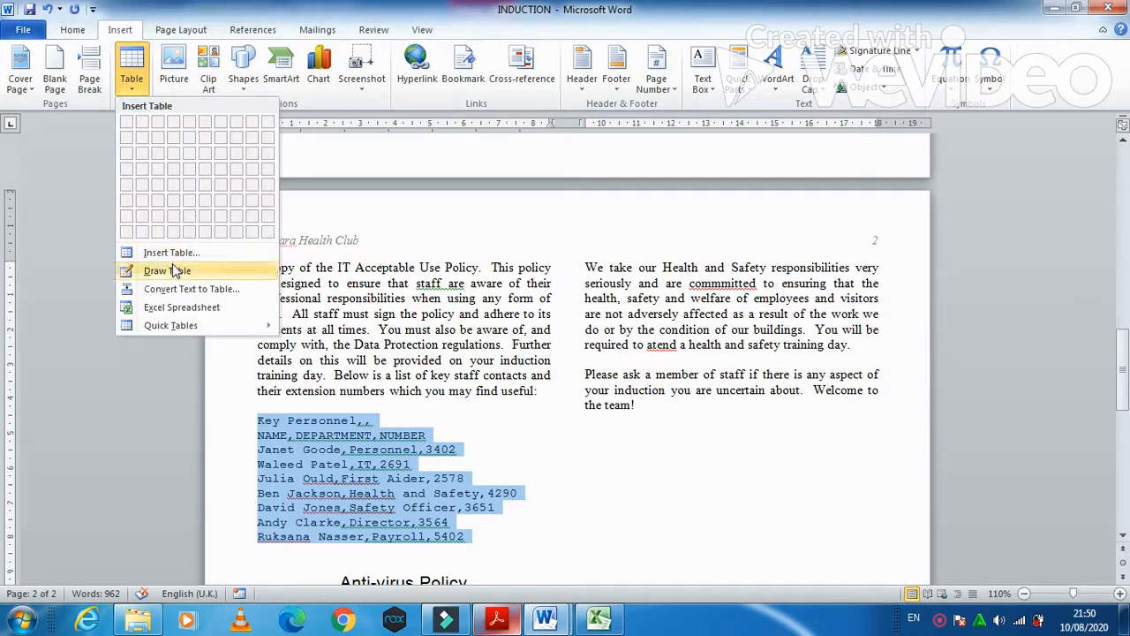
pyautogui.click(179, 292)
pyautogui.click(558, 403)
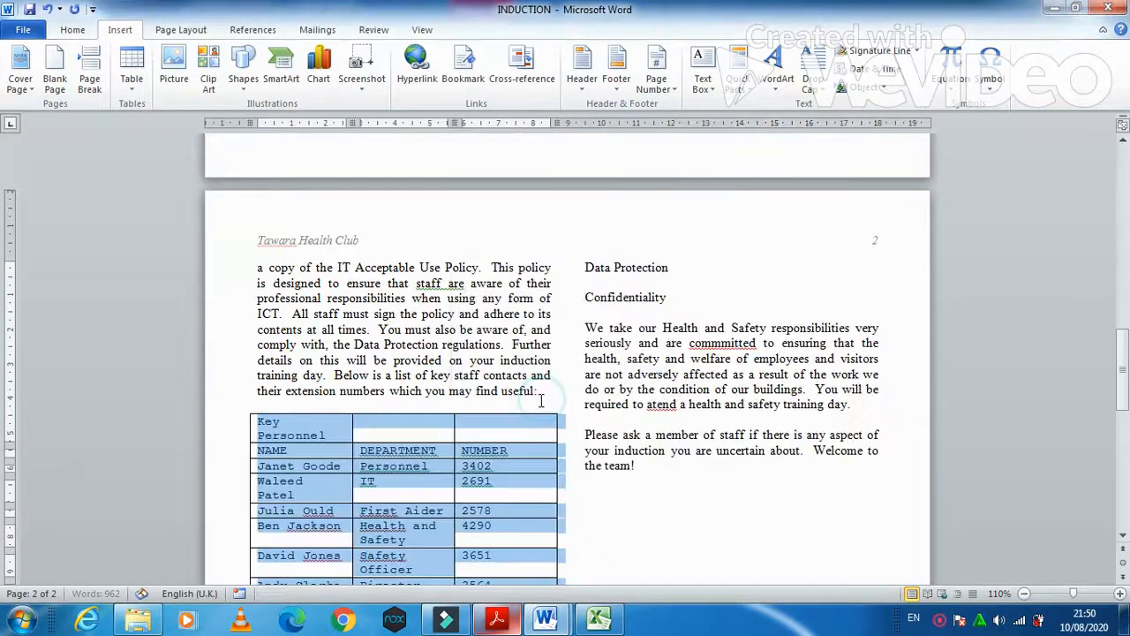
pyautogui.scroll(-3, 511, 435)
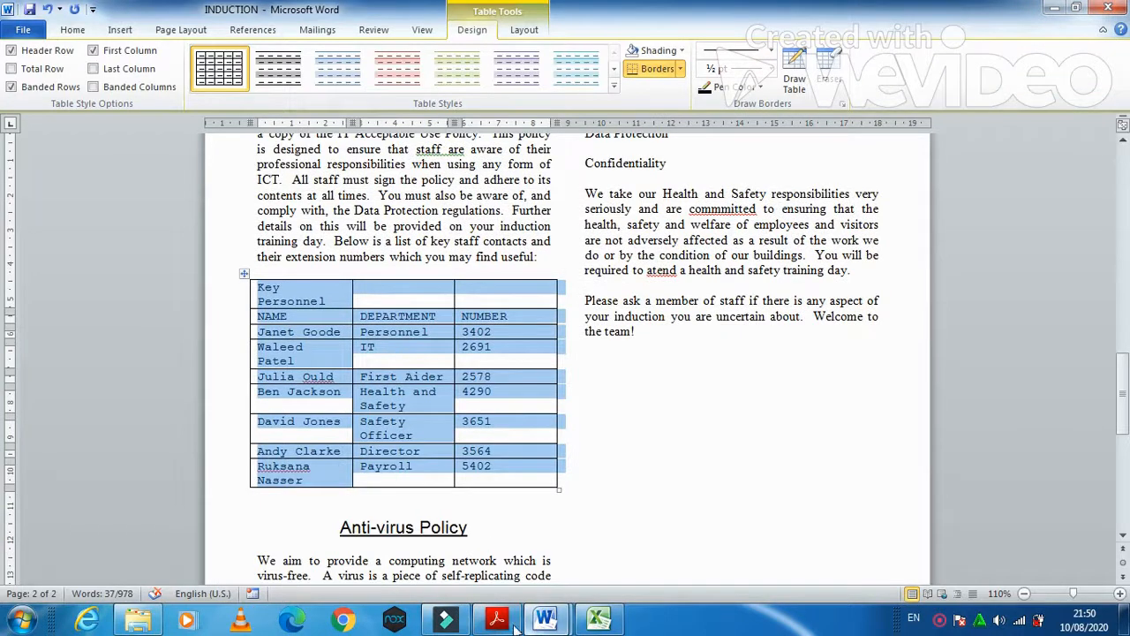
pyautogui.hotkey('alt', 'Tab')
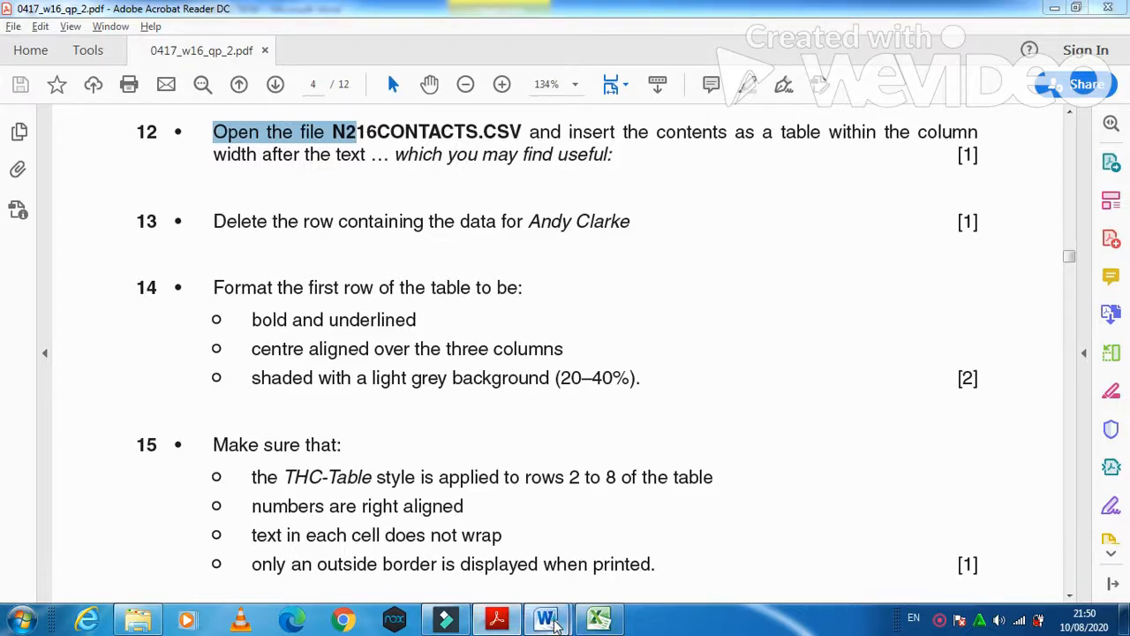
# - Delete the Director's row from the Key Personnel table, leaving six contacts
pyautogui.moveTo(544, 618)
pyautogui.click(577, 553)
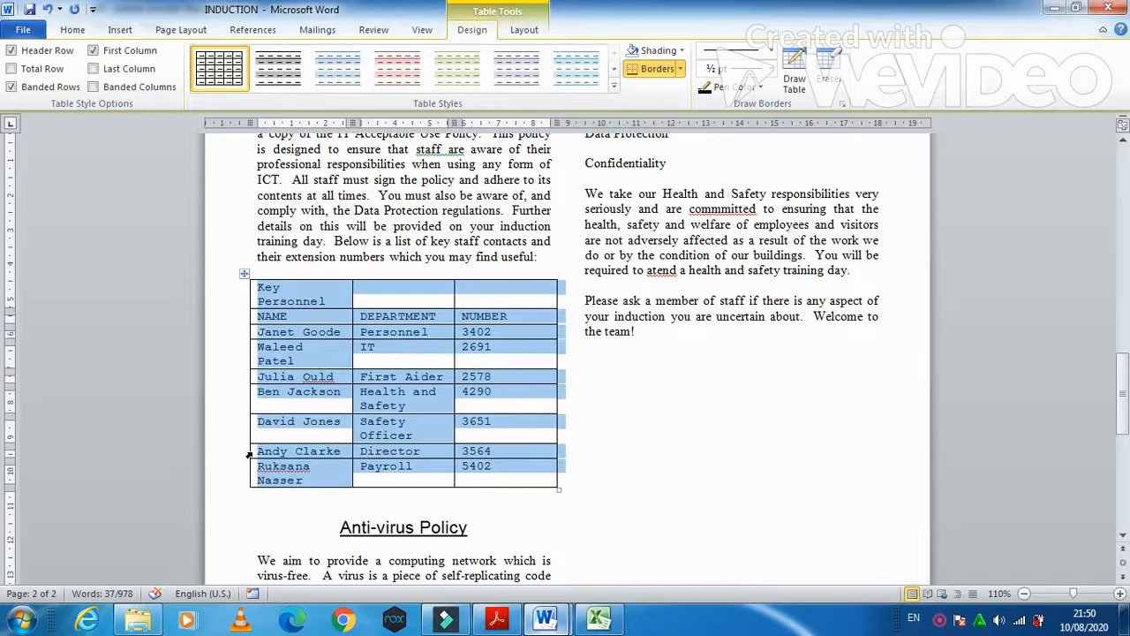
pyautogui.click(245, 452)
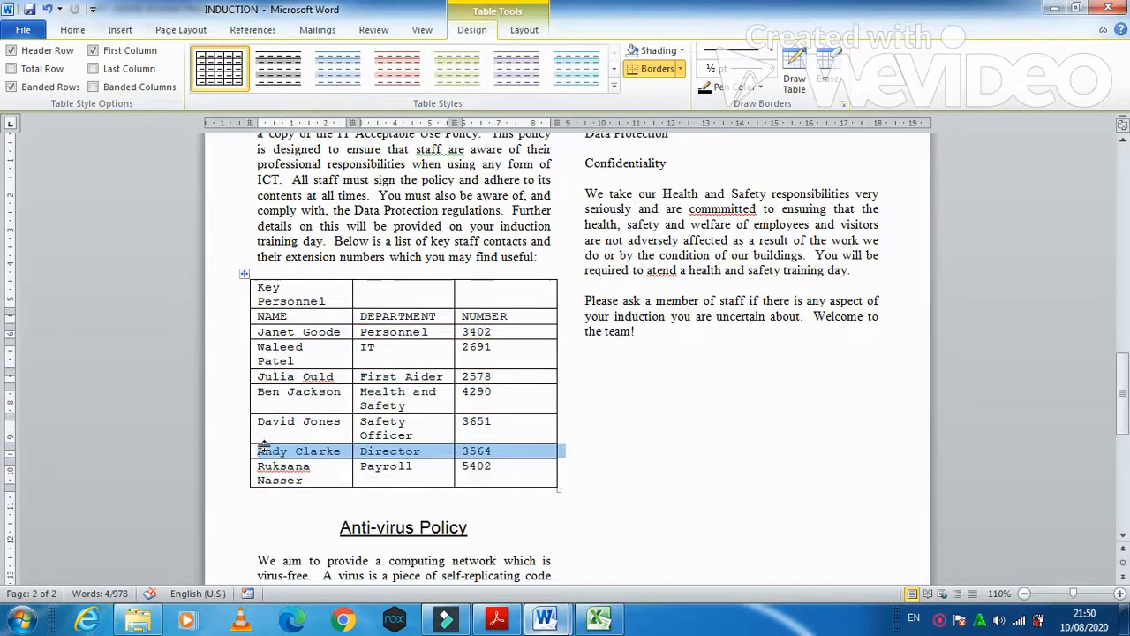
pyautogui.rightClick(263, 453)
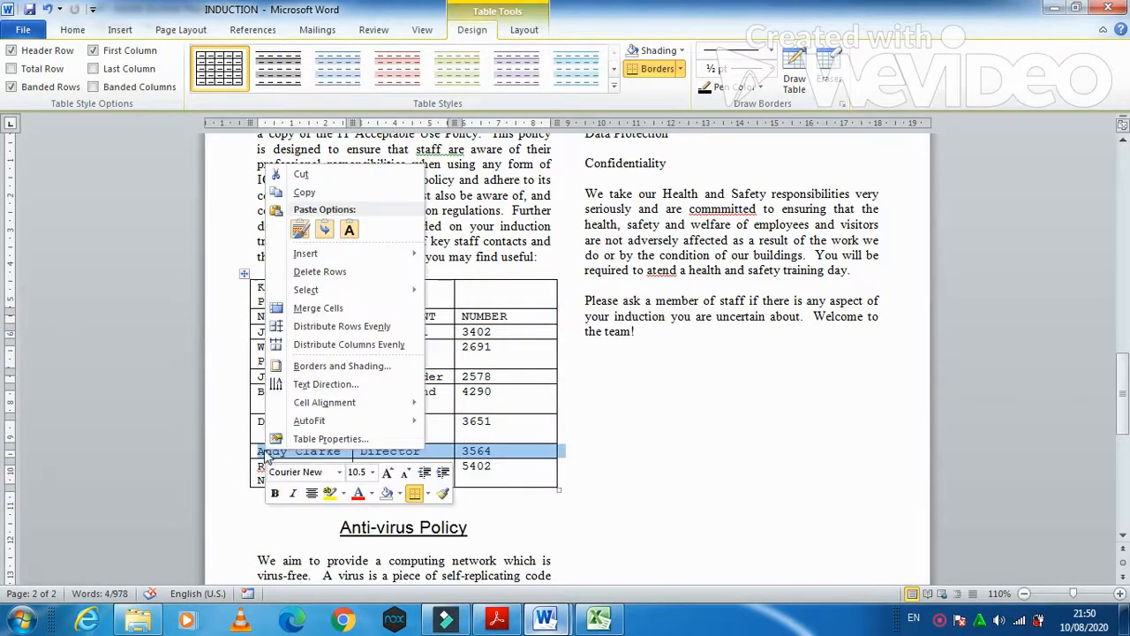
pyautogui.click(315, 271)
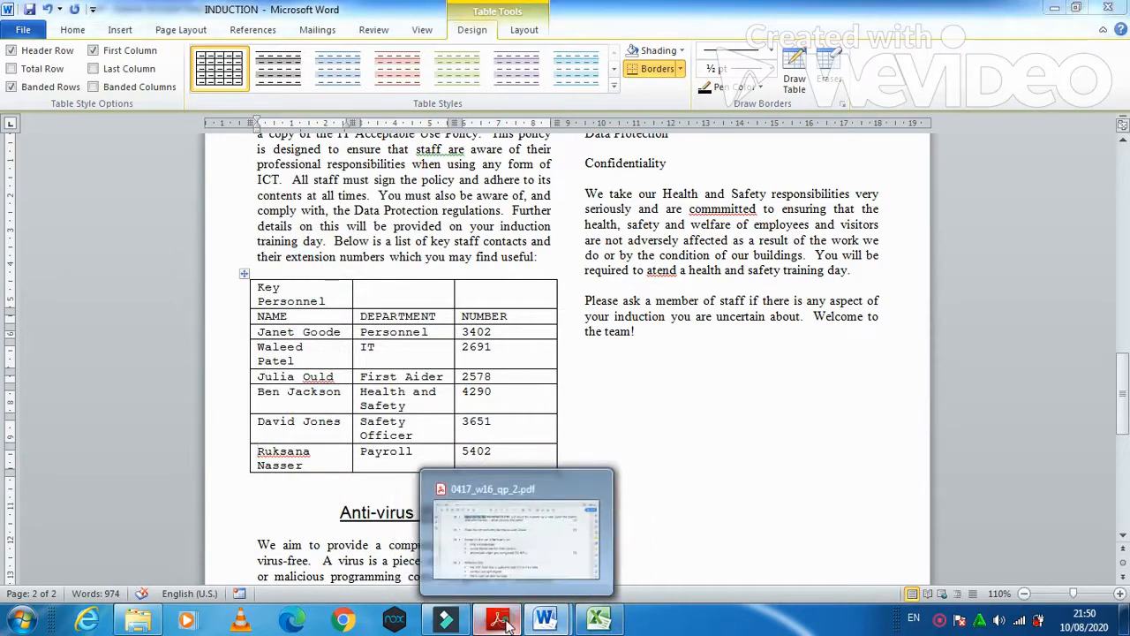
pyautogui.click(496, 617)
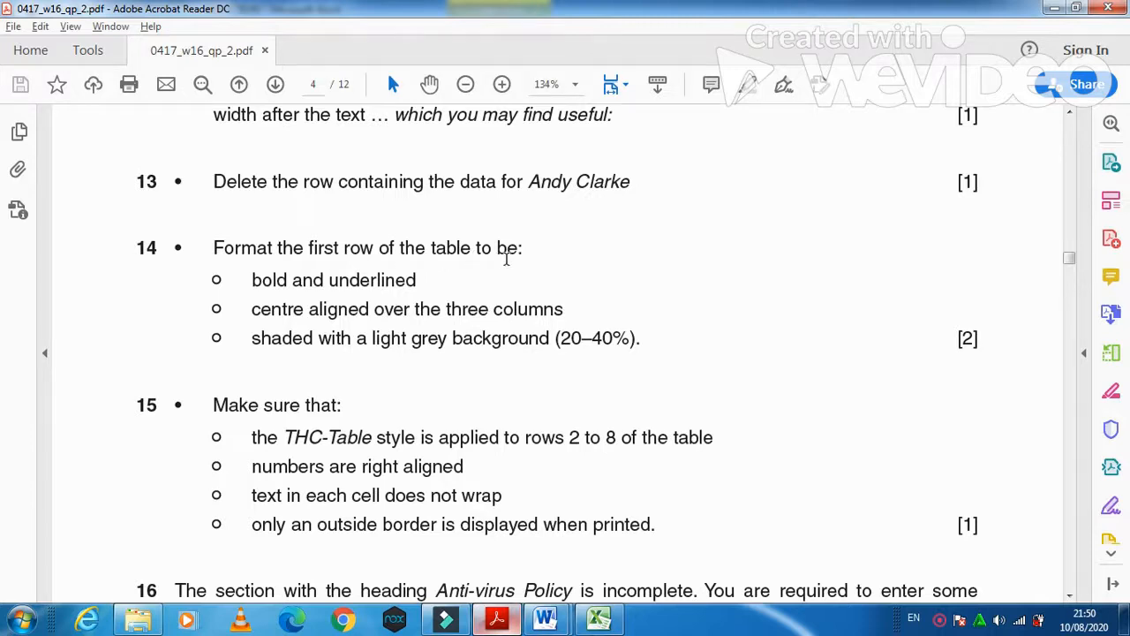
# - Read task 14's bold, underlined, centred-across-three-columns requirements, then return to INDUCTION
pyautogui.moveTo(254, 280); pyautogui.dragTo(415, 282)
pyautogui.moveTo(252, 308); pyautogui.dragTo(559, 313)
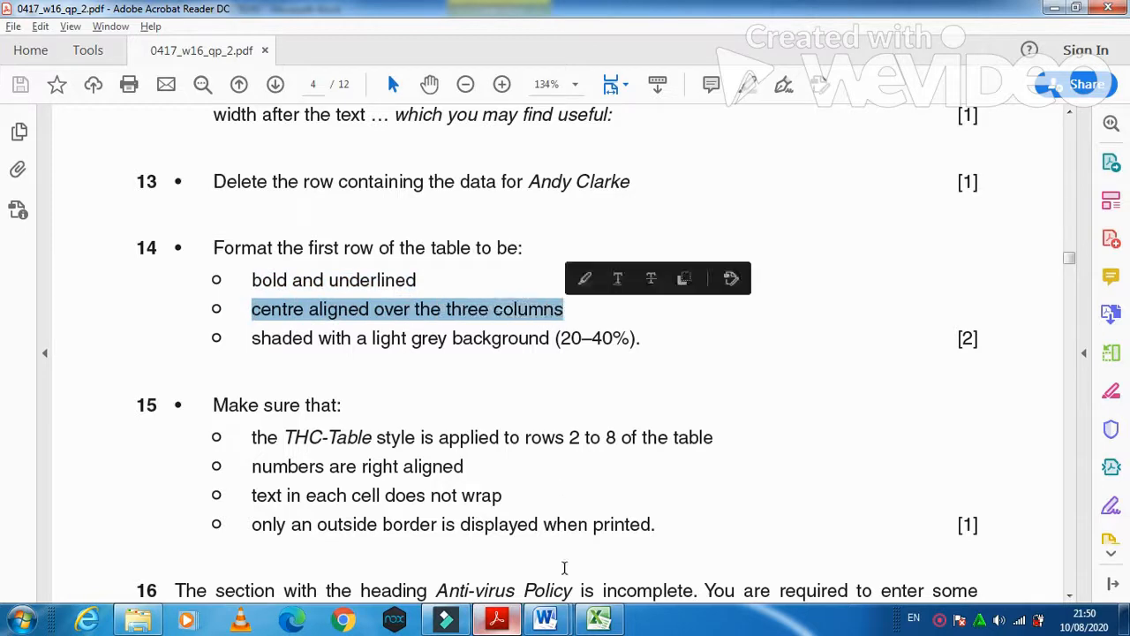
pyautogui.moveTo(558, 623)
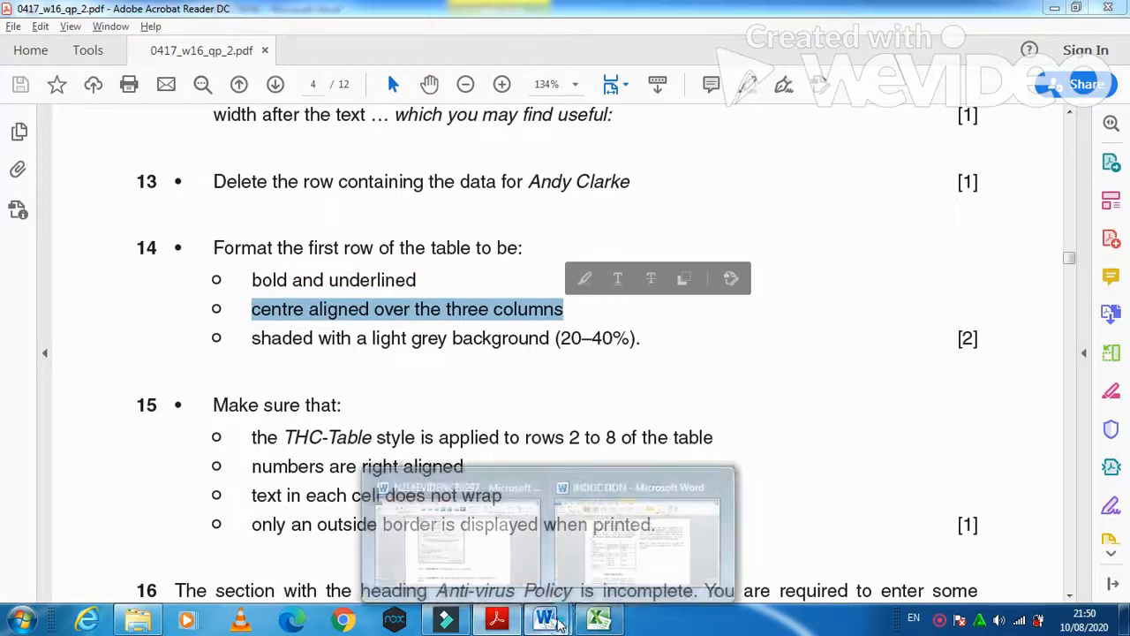
pyautogui.click(635, 530)
# - Merge the table's first row into one Key Personnel cell and centre it
pyautogui.click(465, 299)
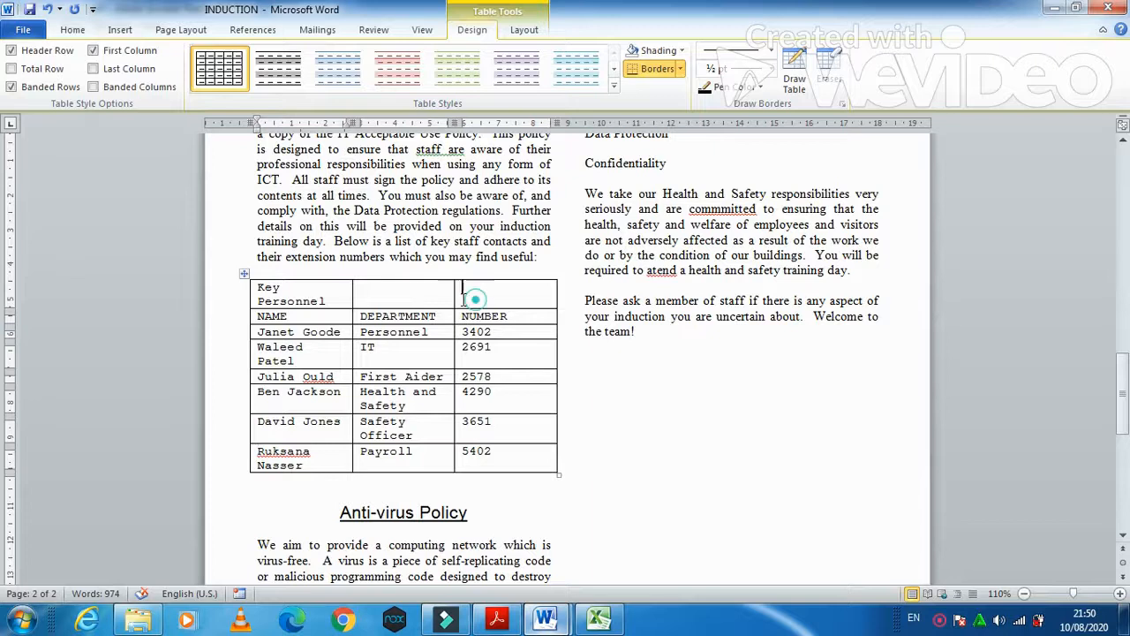
pyautogui.moveTo(465, 298); pyautogui.dragTo(322, 291)
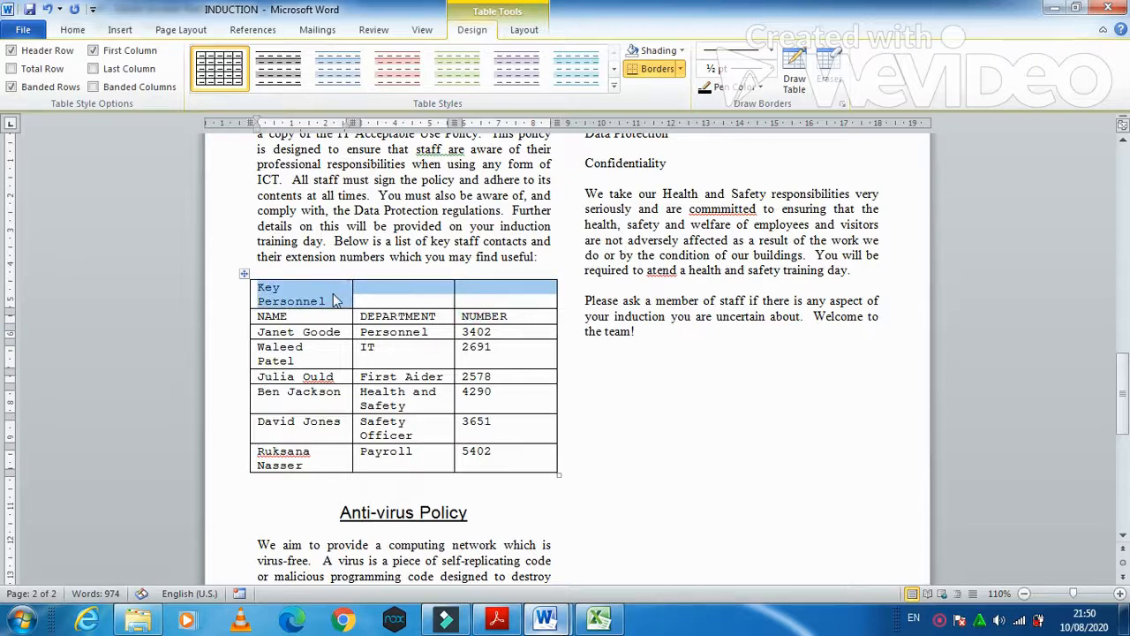
pyautogui.rightClick(334, 300)
pyautogui.click(393, 436)
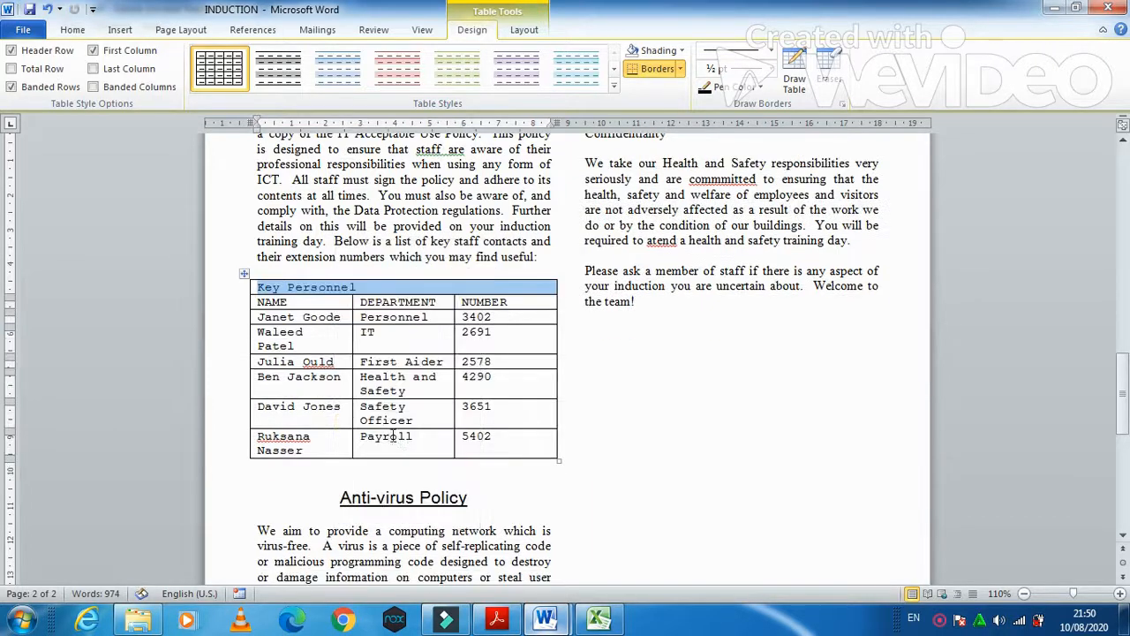
pyautogui.click(72, 29)
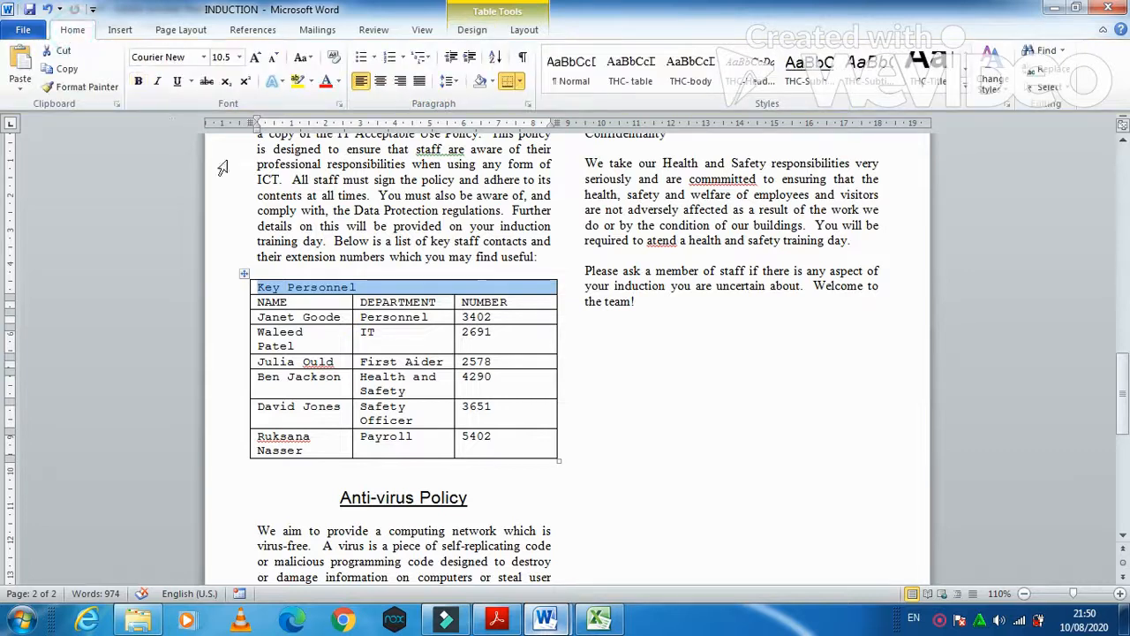
pyautogui.click(380, 81)
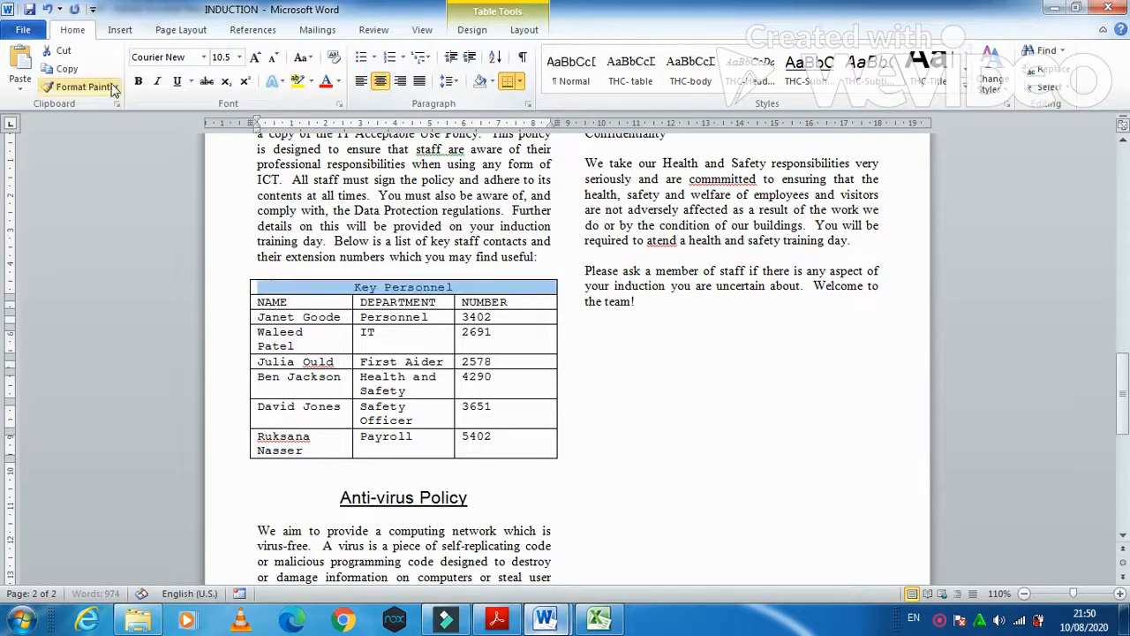
# - Remove the italics from the Key Personnel heading and underline it
pyautogui.click(496, 618)
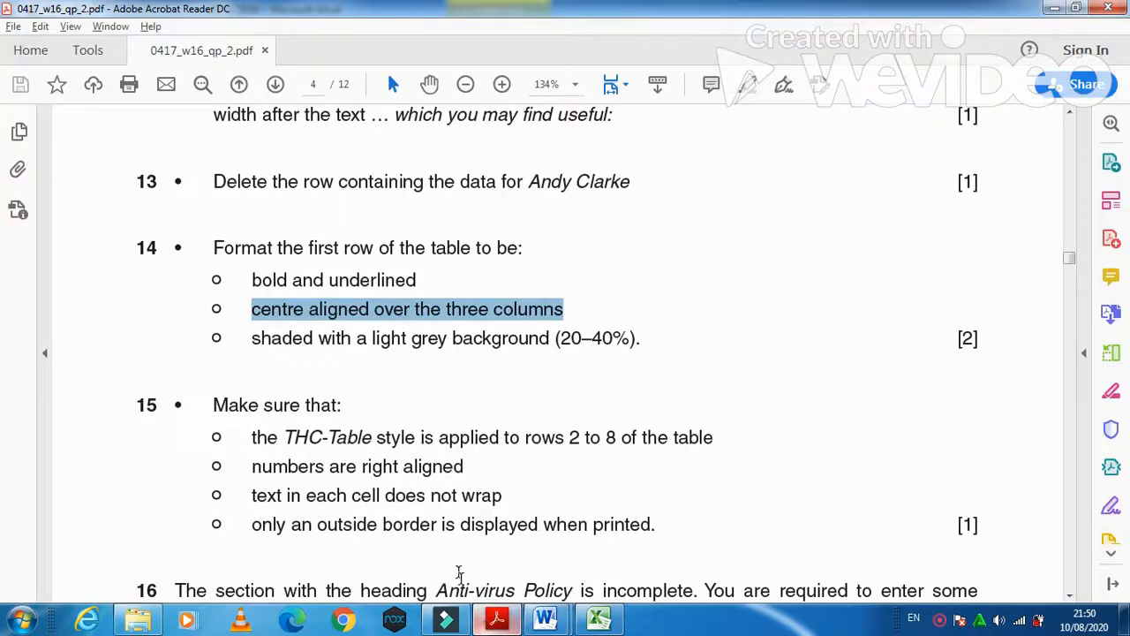
pyautogui.hotkey('alt', 'Tab')
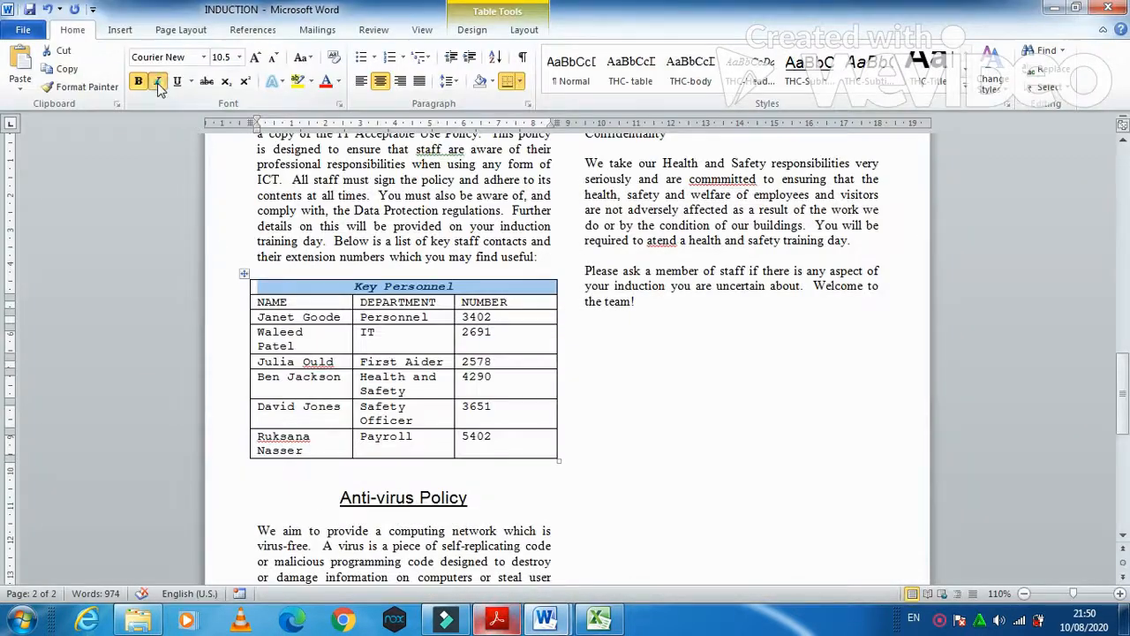
pyautogui.click(158, 83)
pyautogui.click(176, 83)
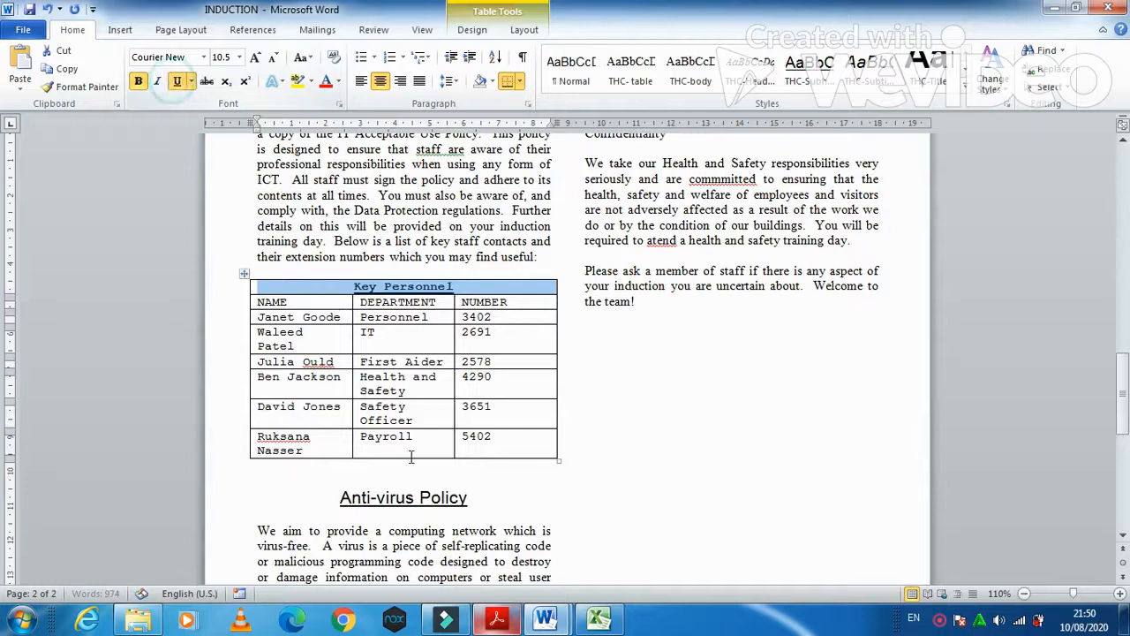
pyautogui.click(496, 619)
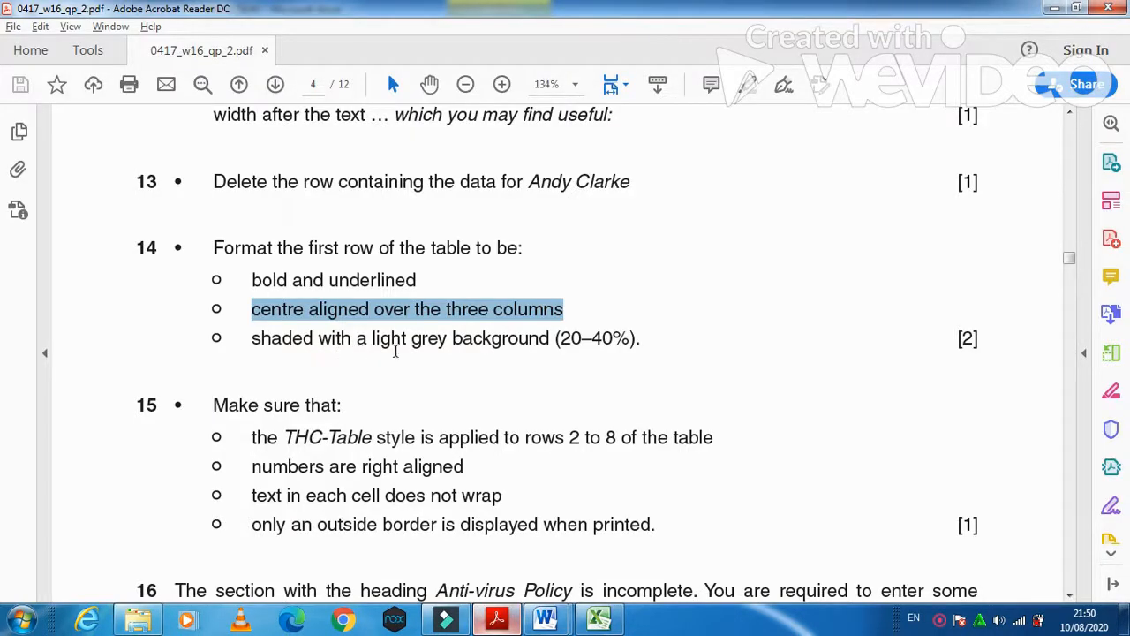
pyautogui.click(510, 623)
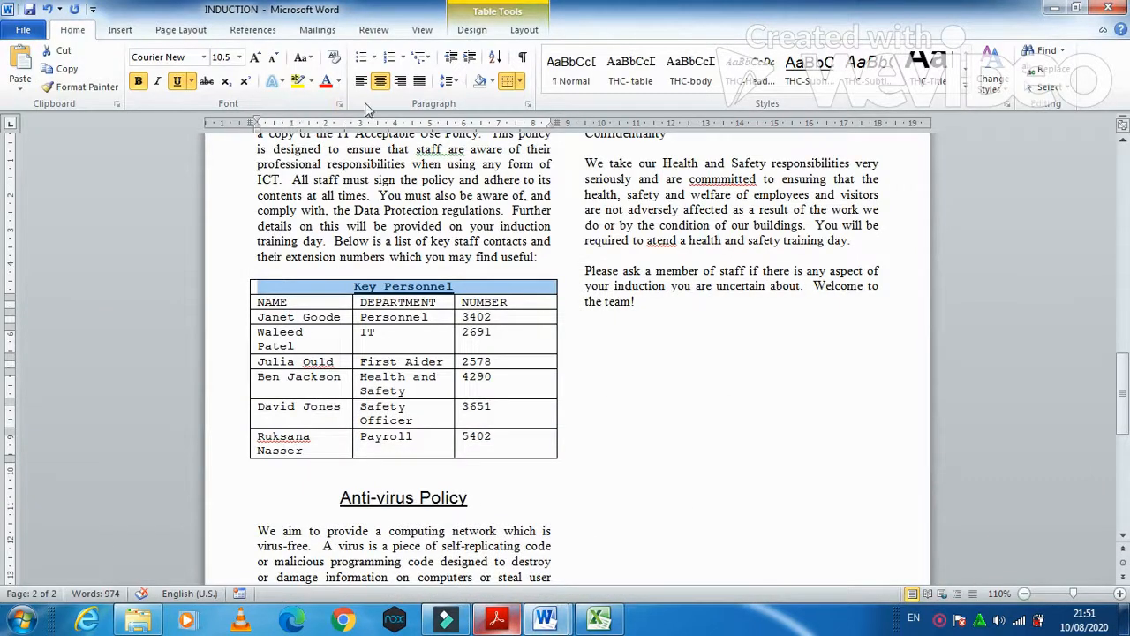
# - Shade the header row White, Background 1, Darker 25%
pyautogui.click(494, 81)
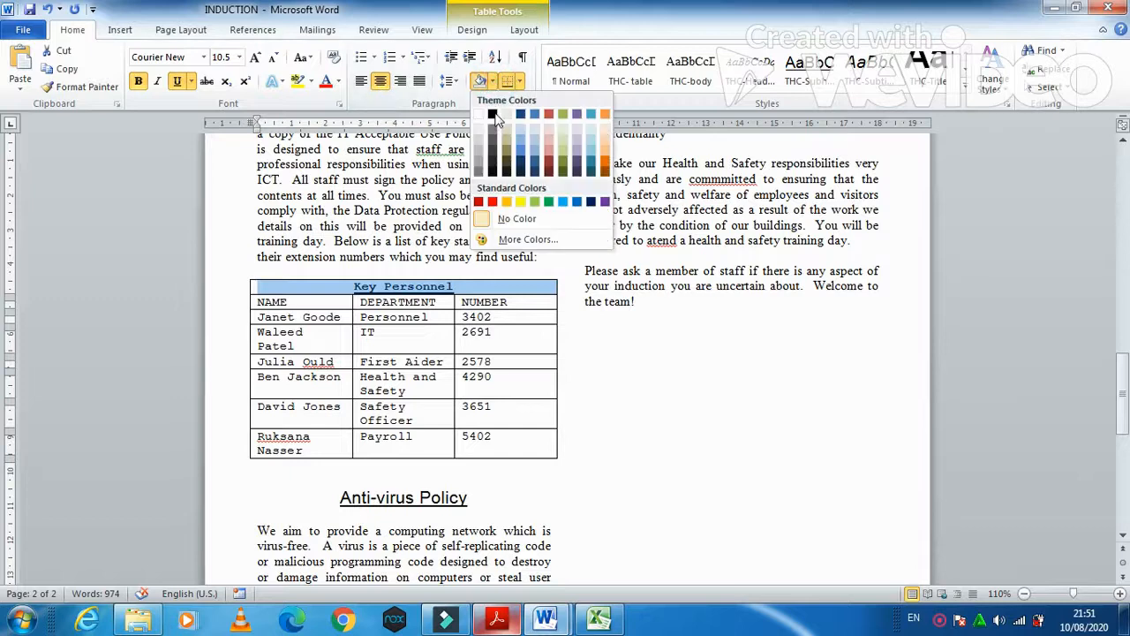
pyautogui.click(479, 157)
pyautogui.moveTo(490, 621)
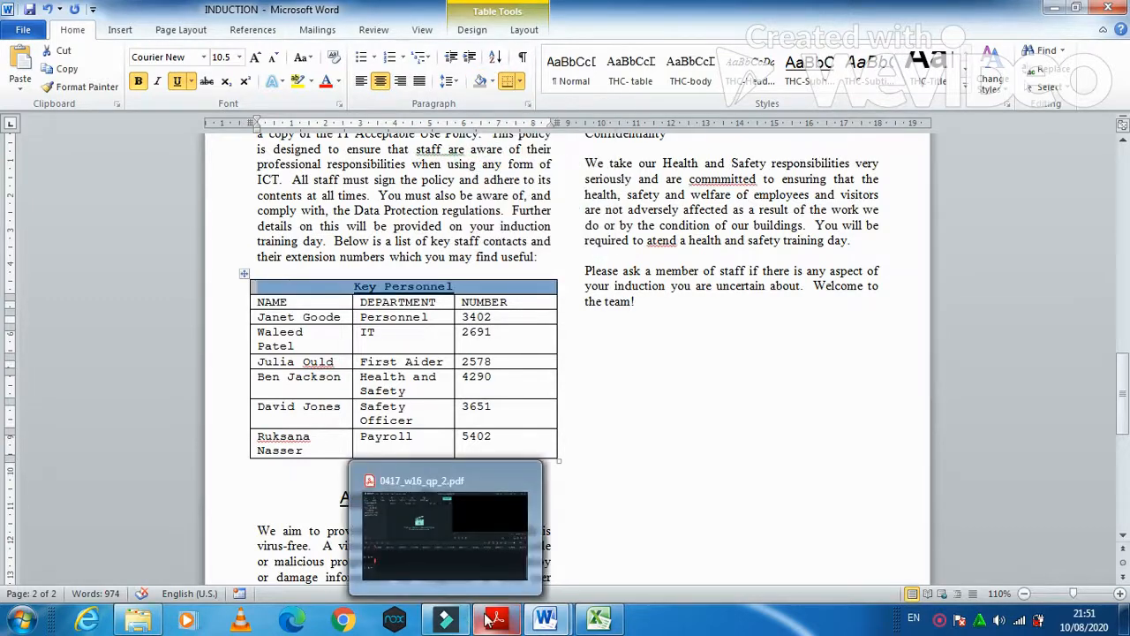
pyautogui.click(443, 499)
pyautogui.scroll(-2, 437, 497)
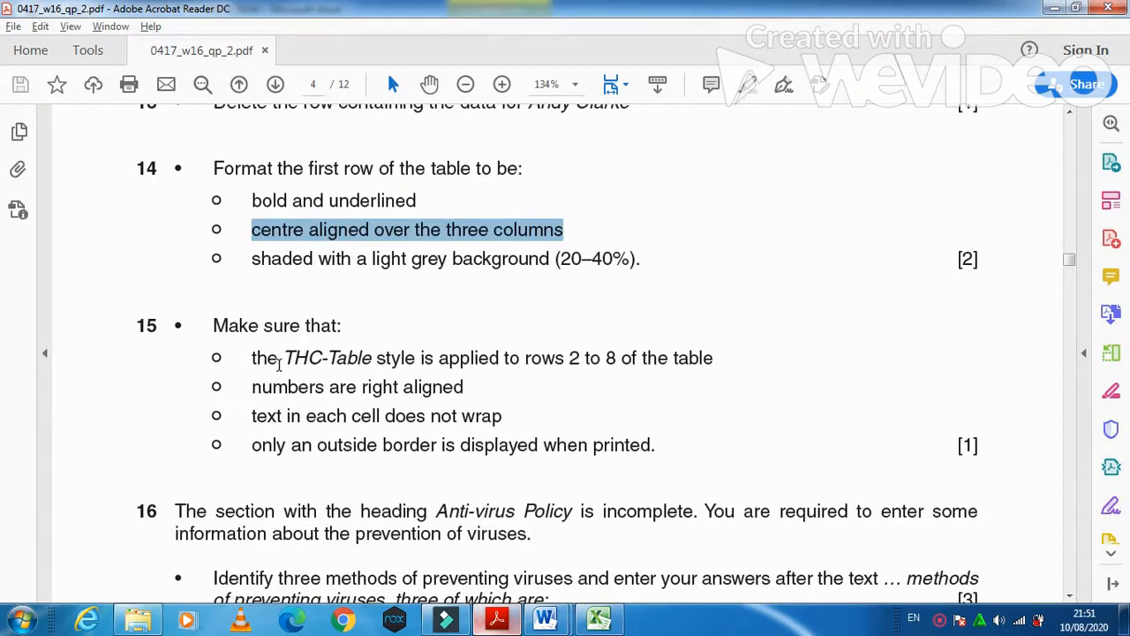
# - Read the THC-Table requirement in the exam paper, then return to INDUCTION
pyautogui.moveTo(252, 357); pyautogui.dragTo(452, 373)
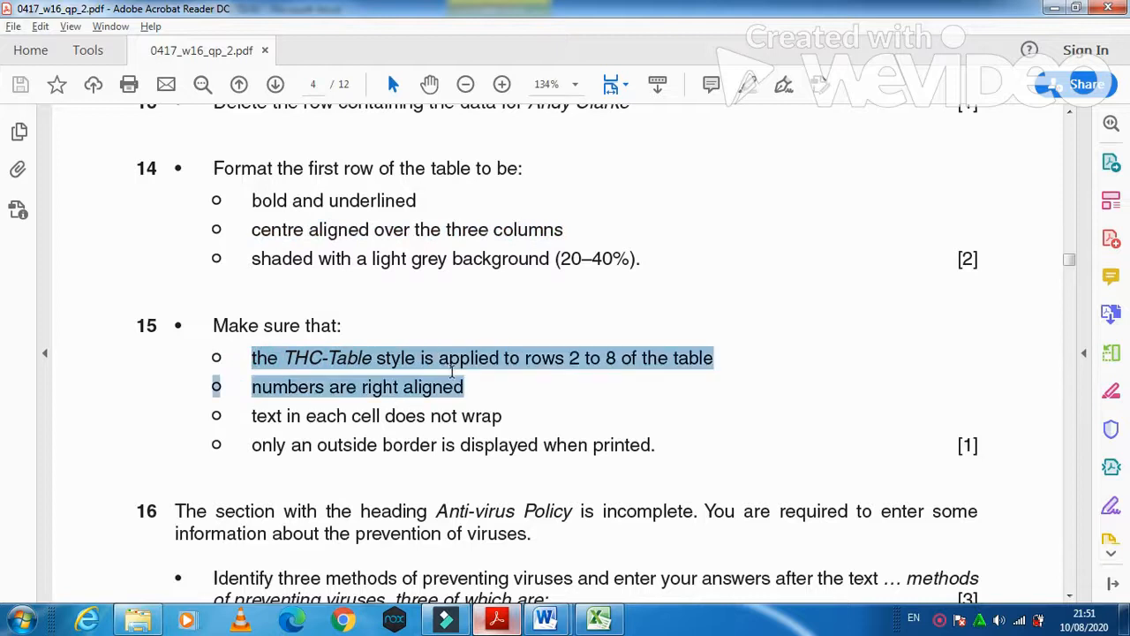
pyautogui.moveTo(567, 351); pyautogui.dragTo(713, 357)
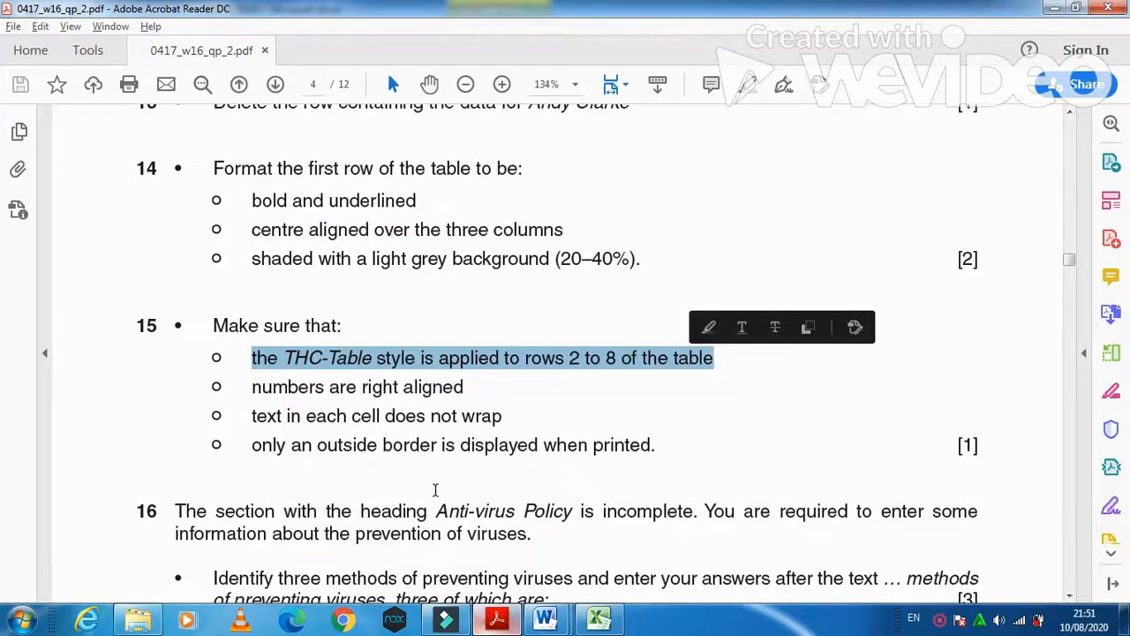
pyautogui.scroll(2, 435, 489)
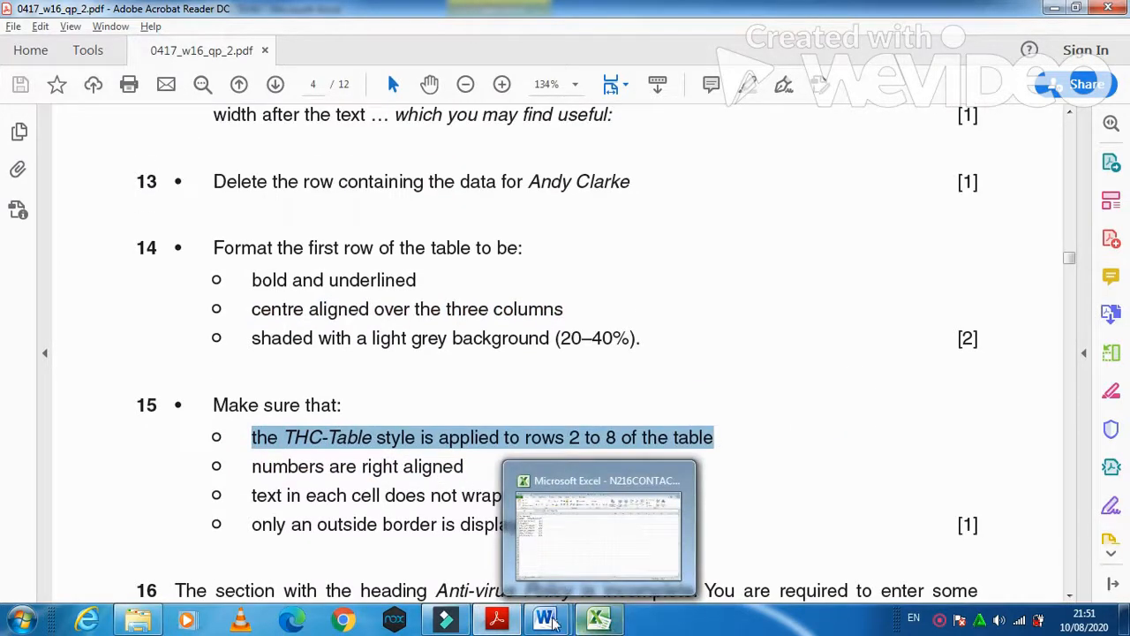
pyautogui.moveTo(545, 618)
pyautogui.click(636, 530)
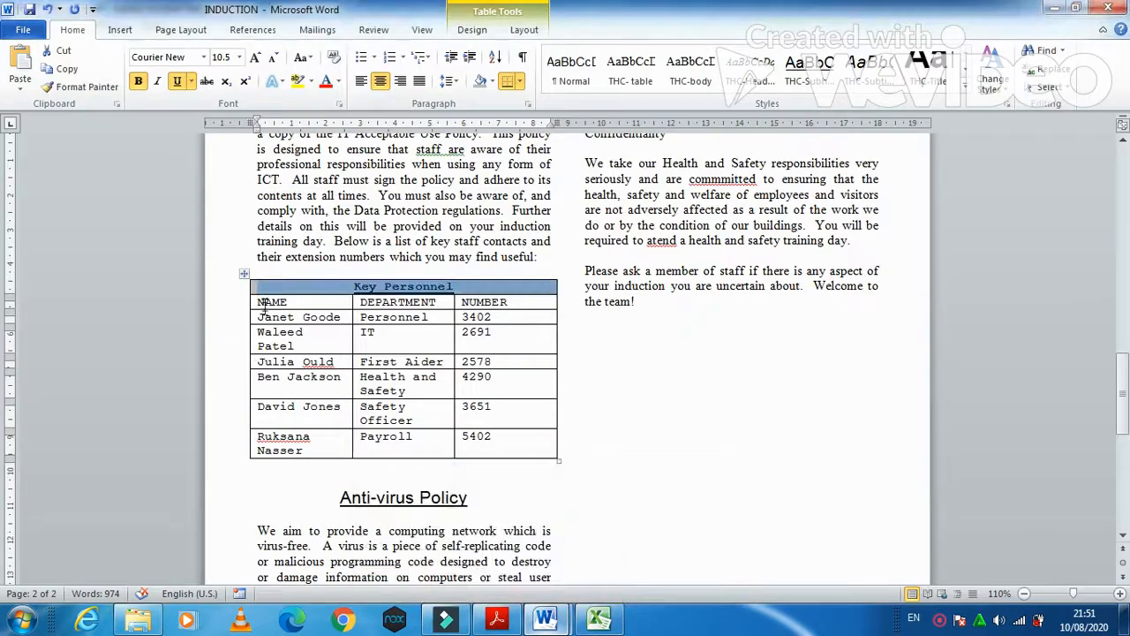
# - Apply the THC-table style to table rows 2 to 8
pyautogui.moveTo(249, 303); pyautogui.dragTo(507, 441)
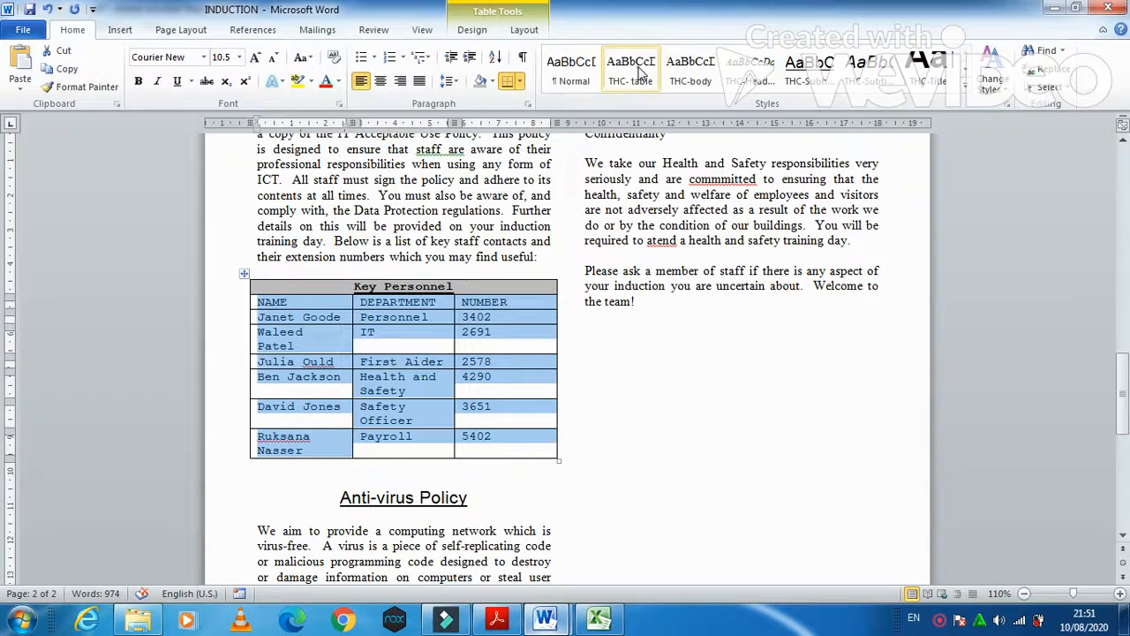
pyautogui.click(640, 72)
pyautogui.click(496, 618)
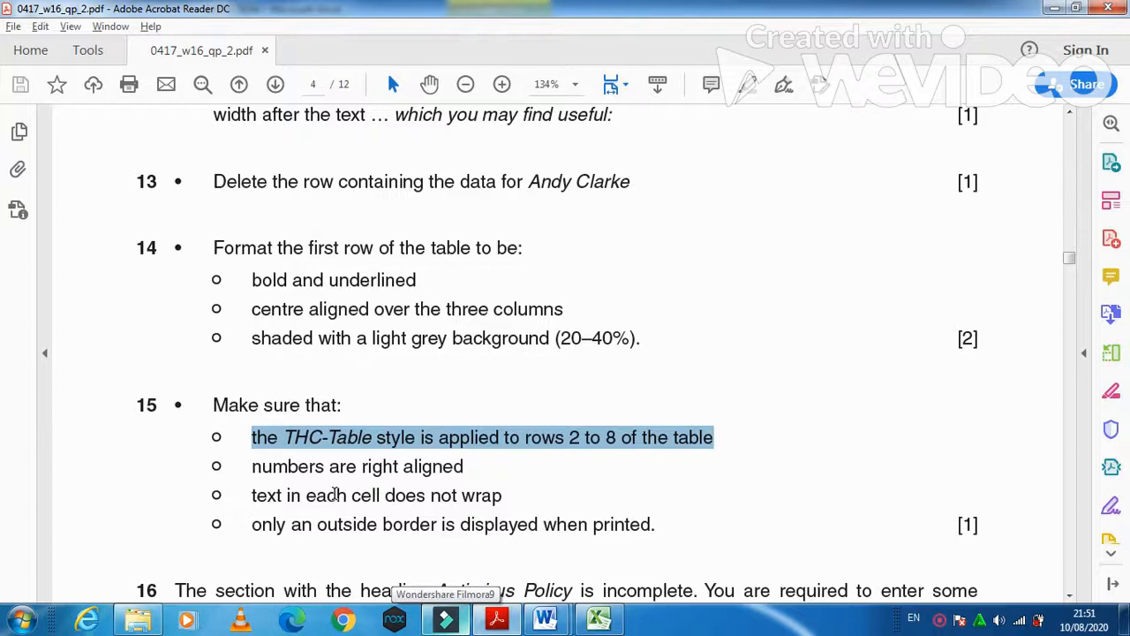
pyautogui.scroll(-1, 334, 495)
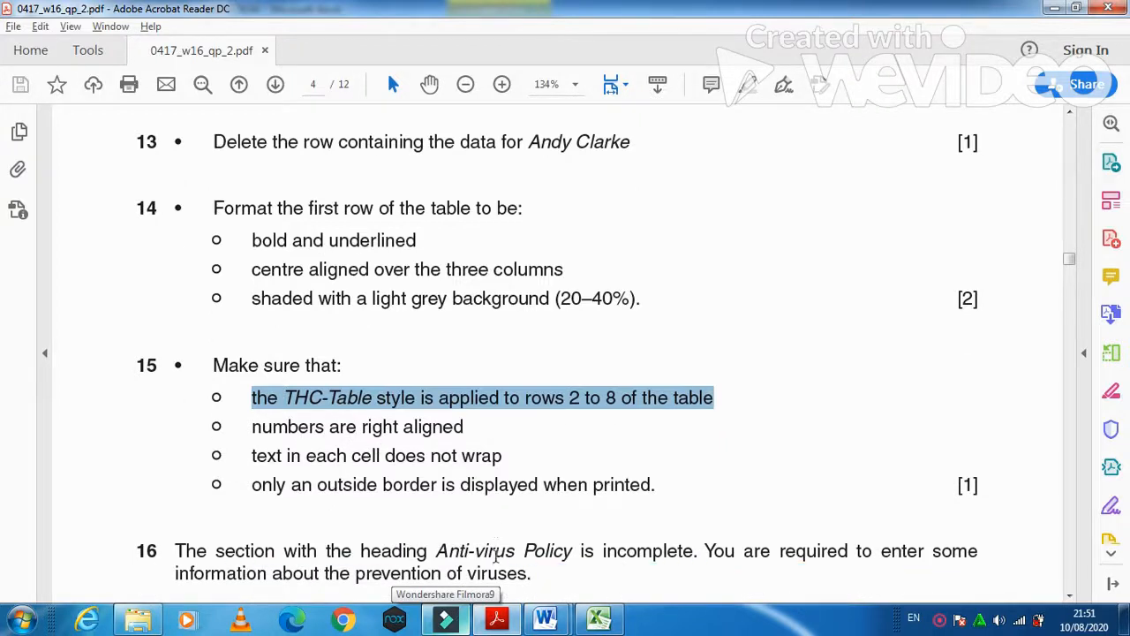
pyautogui.click(496, 618)
pyautogui.click(488, 366)
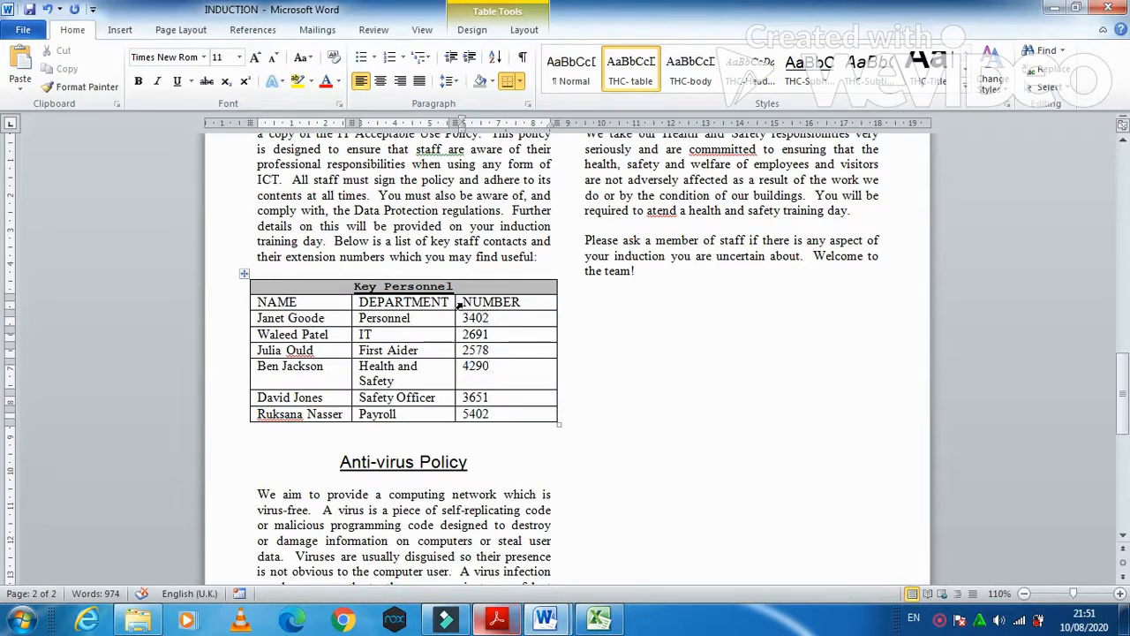
# - Right-align the NUMBER column values 3402 through 5402
pyautogui.moveTo(463, 319); pyautogui.dragTo(492, 404)
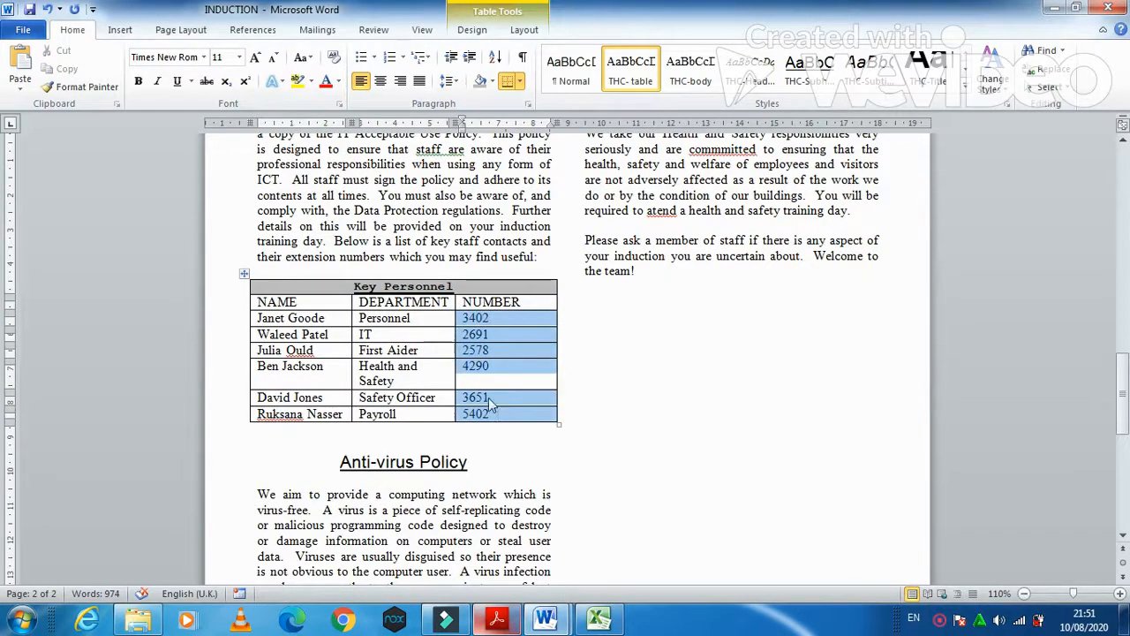
pyautogui.click(401, 82)
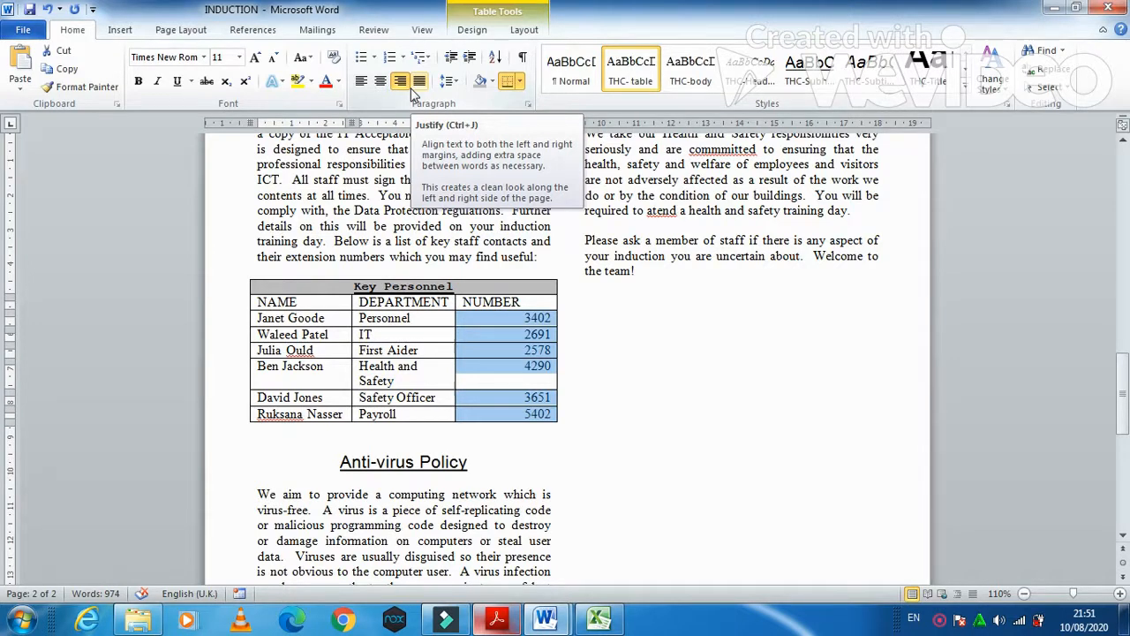
pyautogui.click(496, 621)
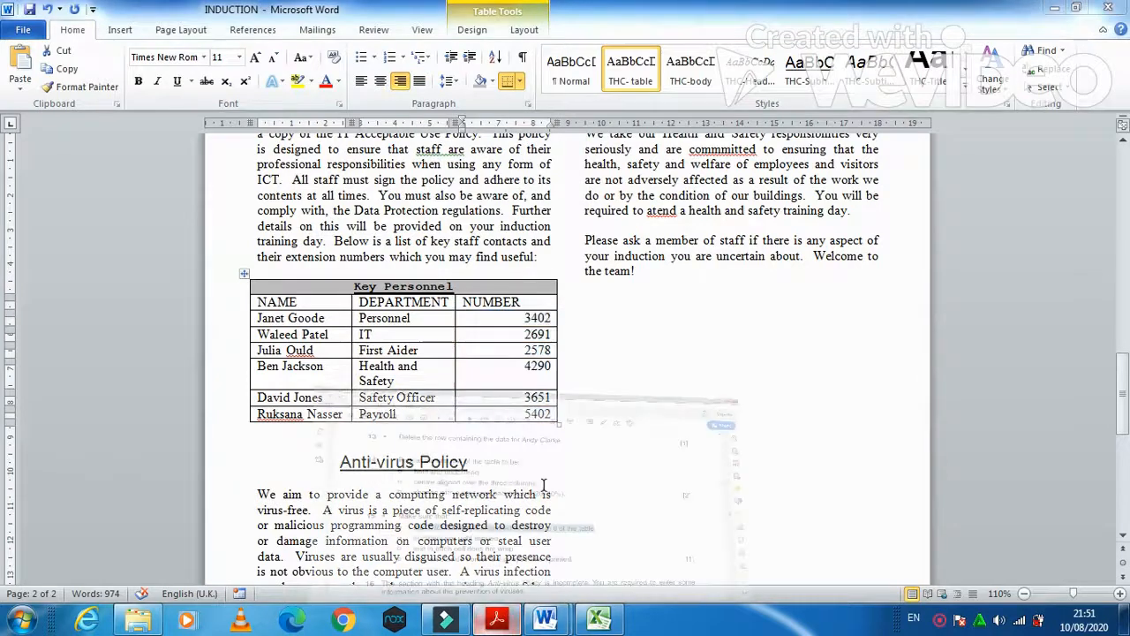
# - Widen the DEPARTMENT column so Health and Safety fits on one line
pyautogui.scroll(-1, 462, 413)
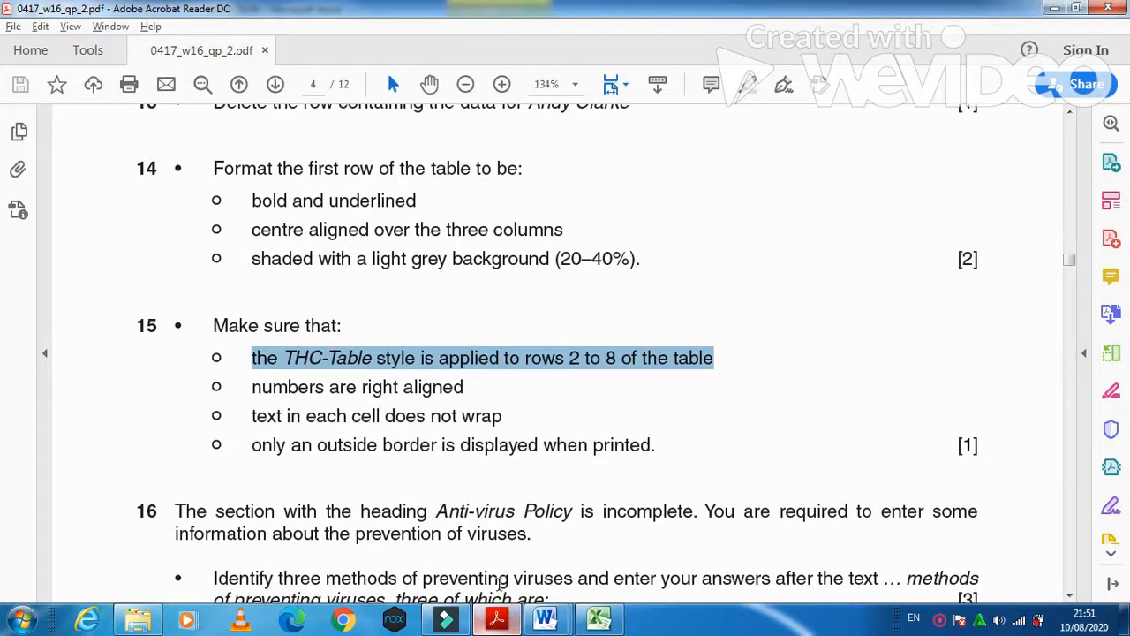
pyautogui.click(499, 620)
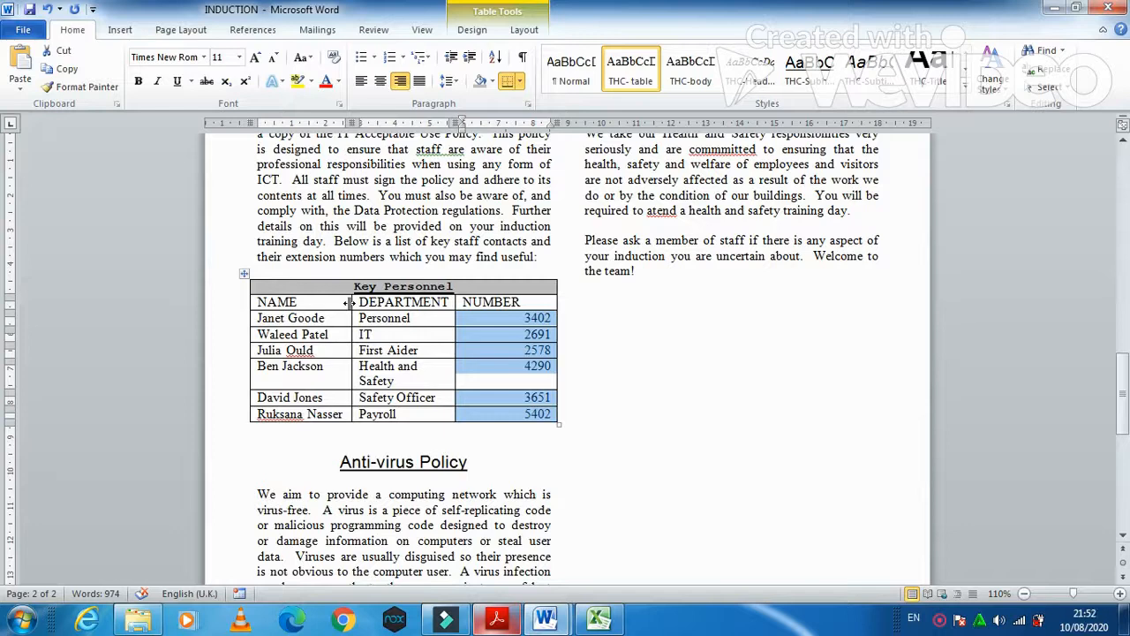
pyautogui.moveTo(456, 302); pyautogui.dragTo(472, 304)
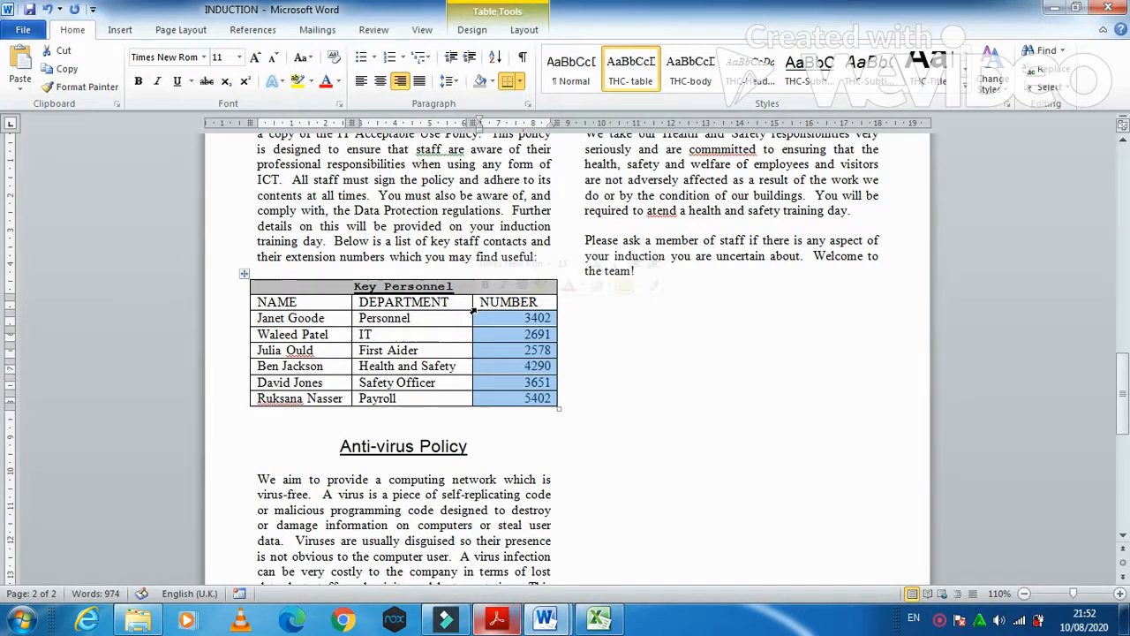
pyautogui.click(497, 620)
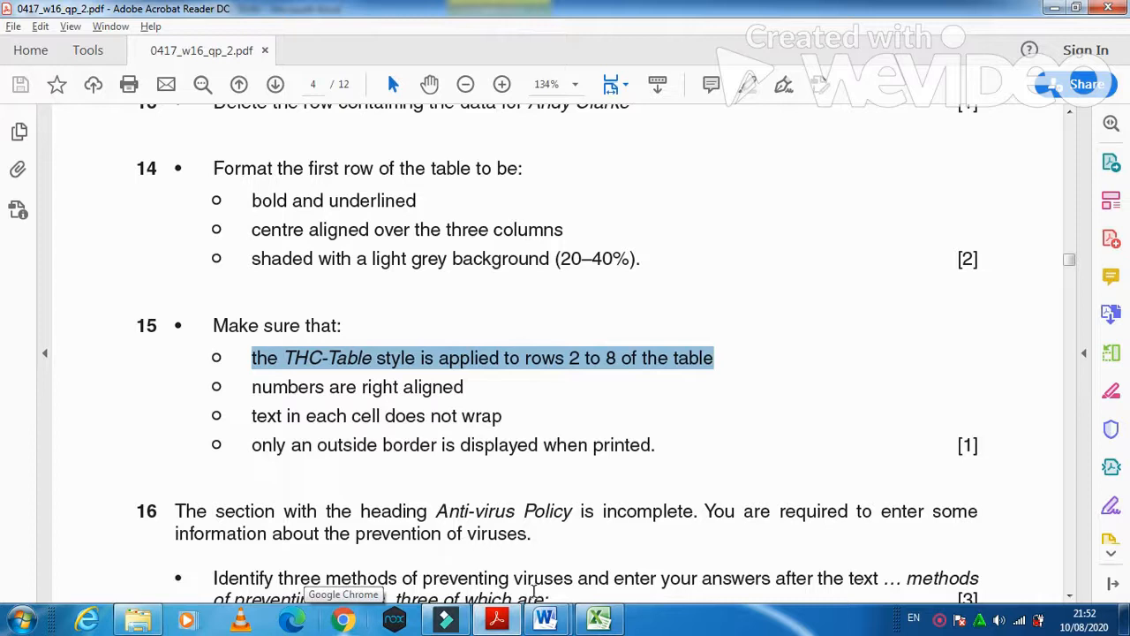
# - Remove the Key Personnel table's inside gridlines, keeping only an outside border
pyautogui.click(497, 621)
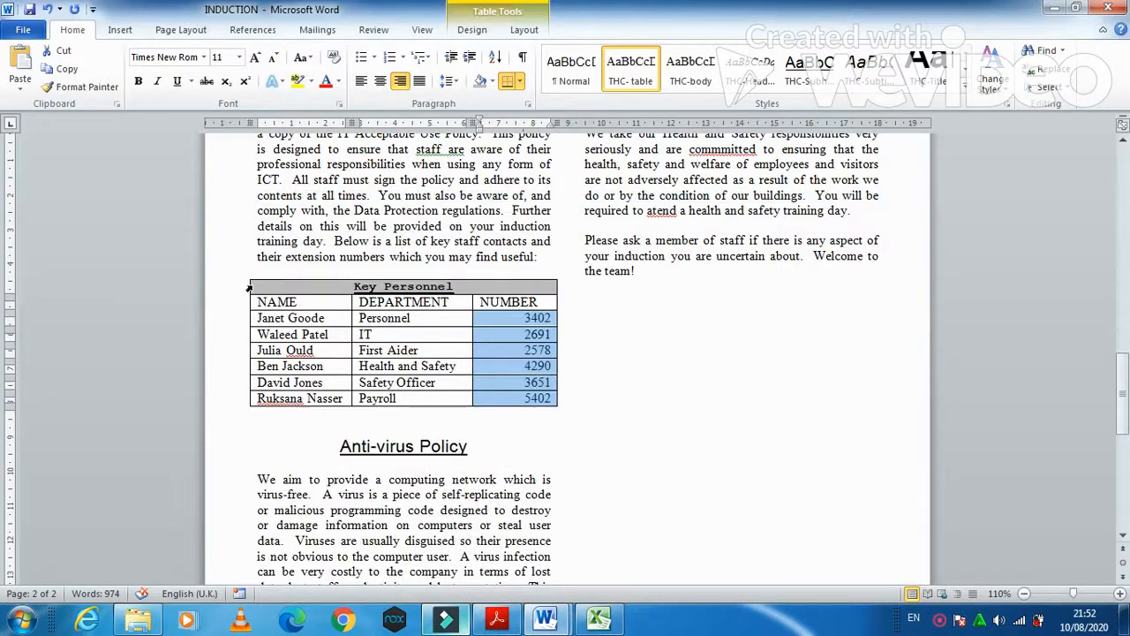
pyautogui.click(244, 276)
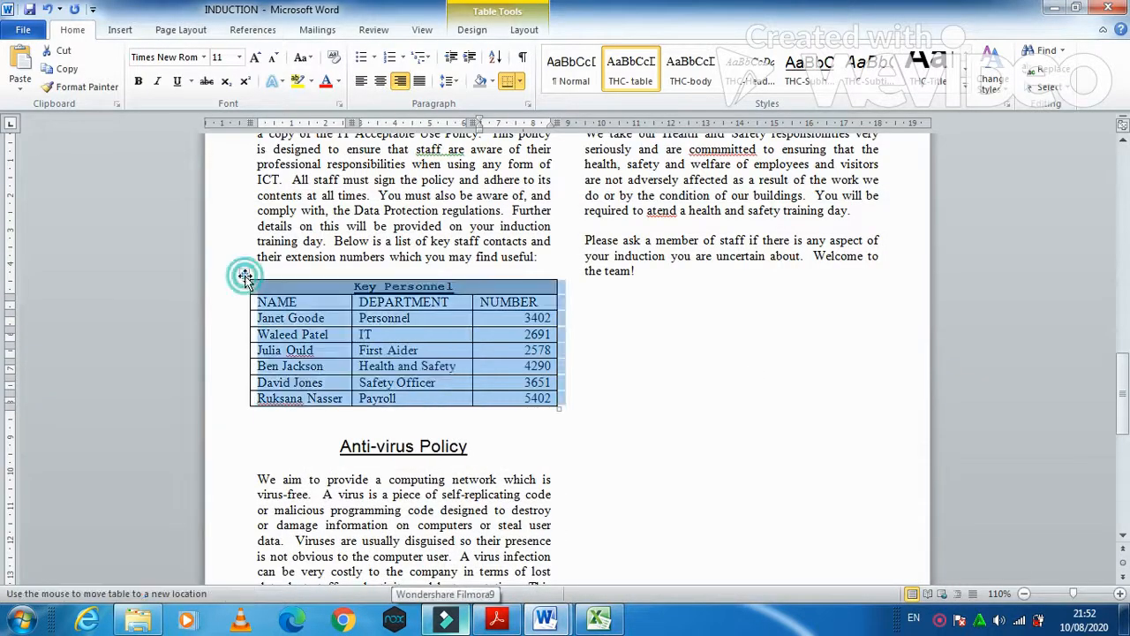
pyautogui.click(521, 81)
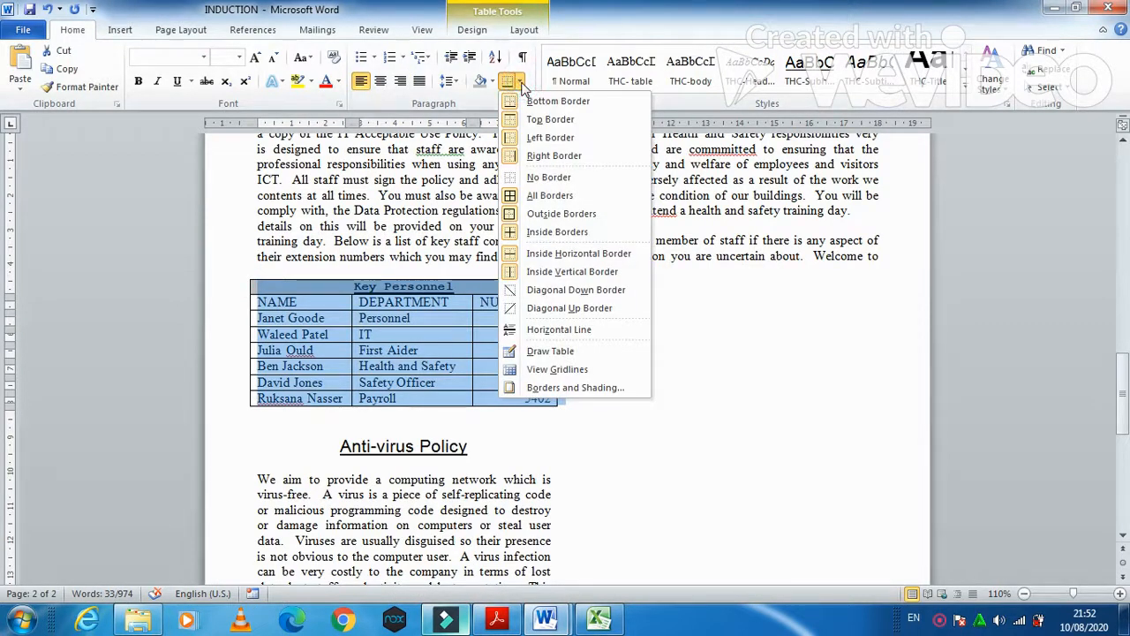
pyautogui.click(546, 213)
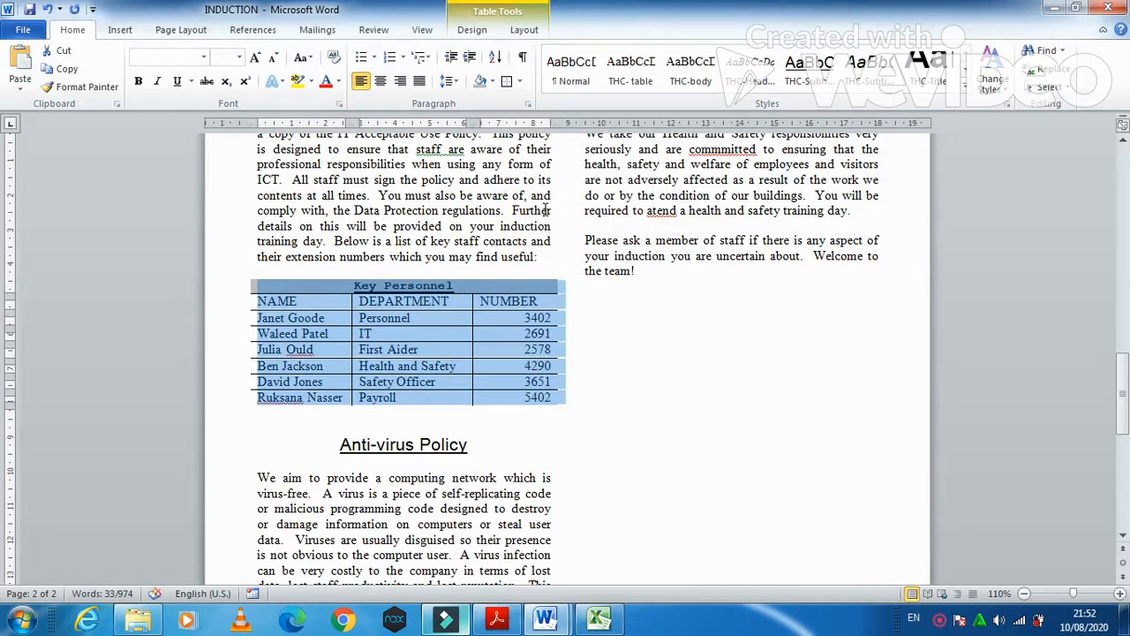
pyautogui.click(519, 81)
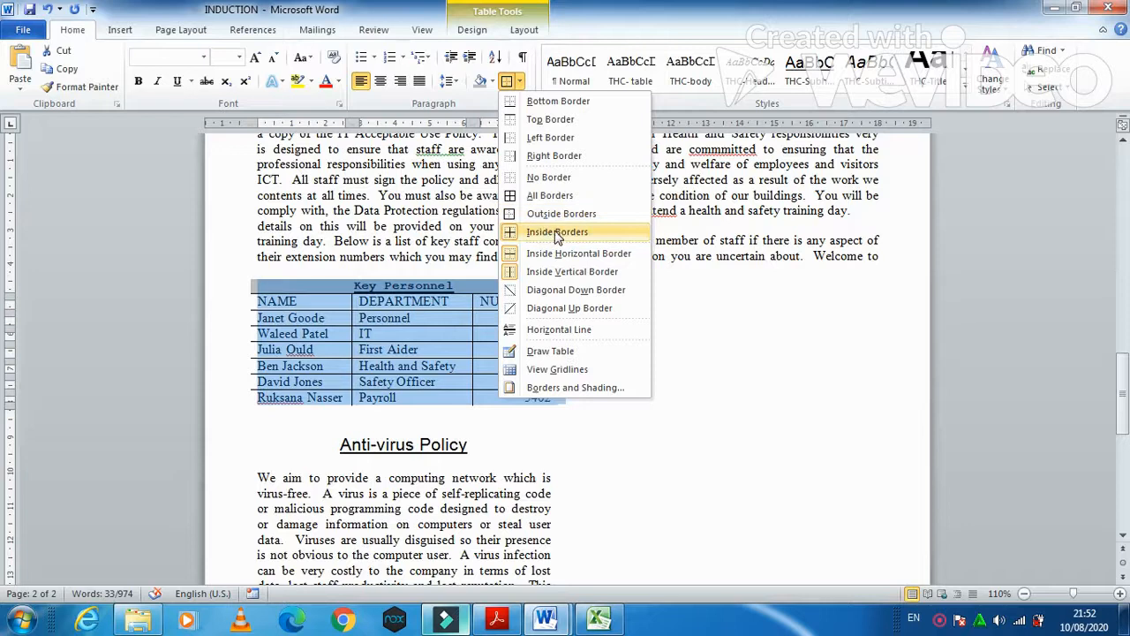
pyautogui.click(549, 177)
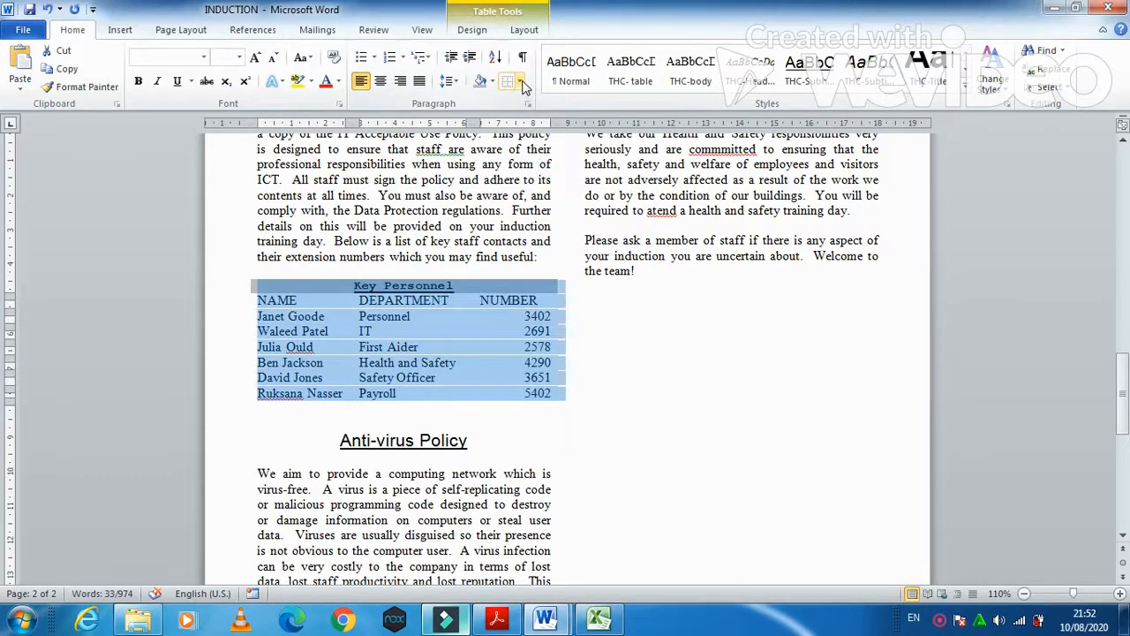
pyautogui.click(520, 81)
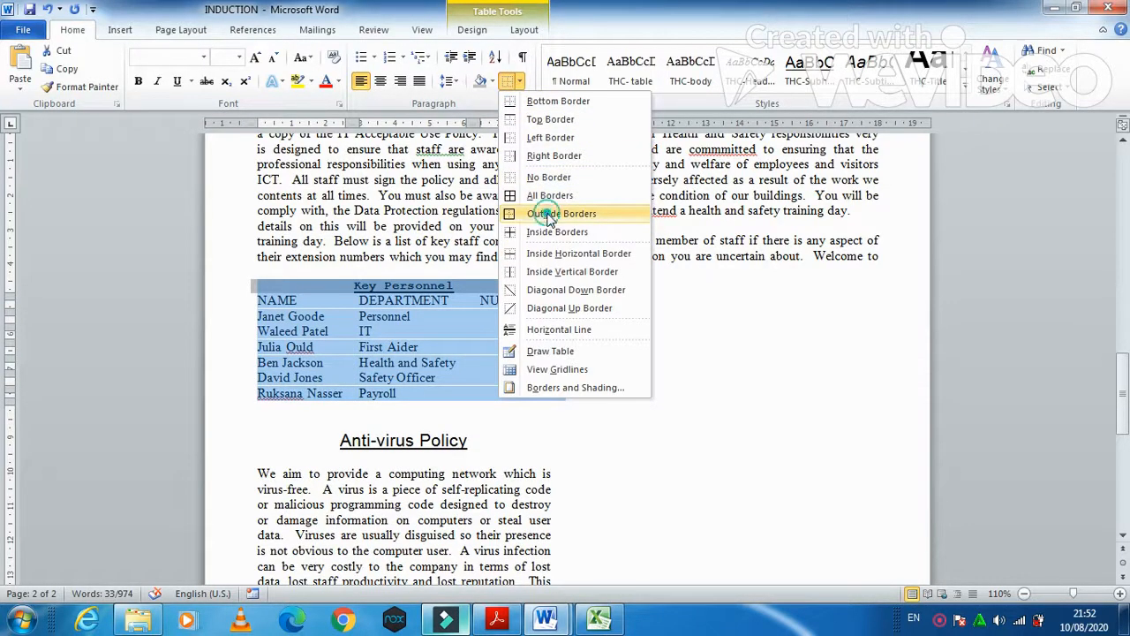
pyautogui.click(548, 213)
pyautogui.click(498, 393)
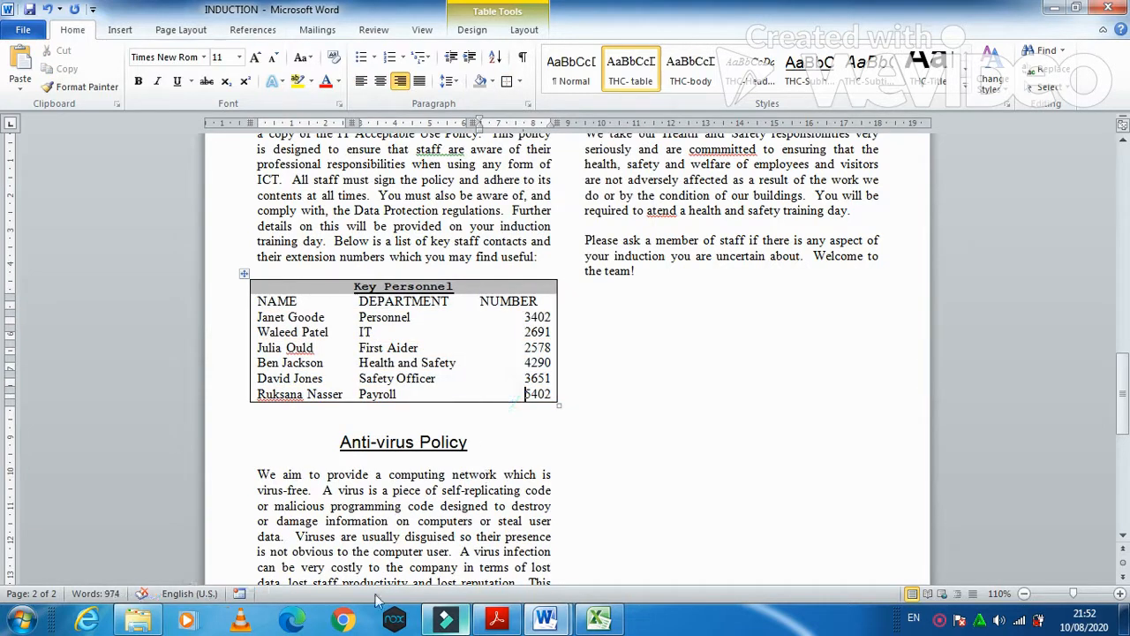
pyautogui.click(496, 618)
# - Read question 16 on preventing viruses and its instruction to identify three methods
pyautogui.scroll(-3, 408, 476)
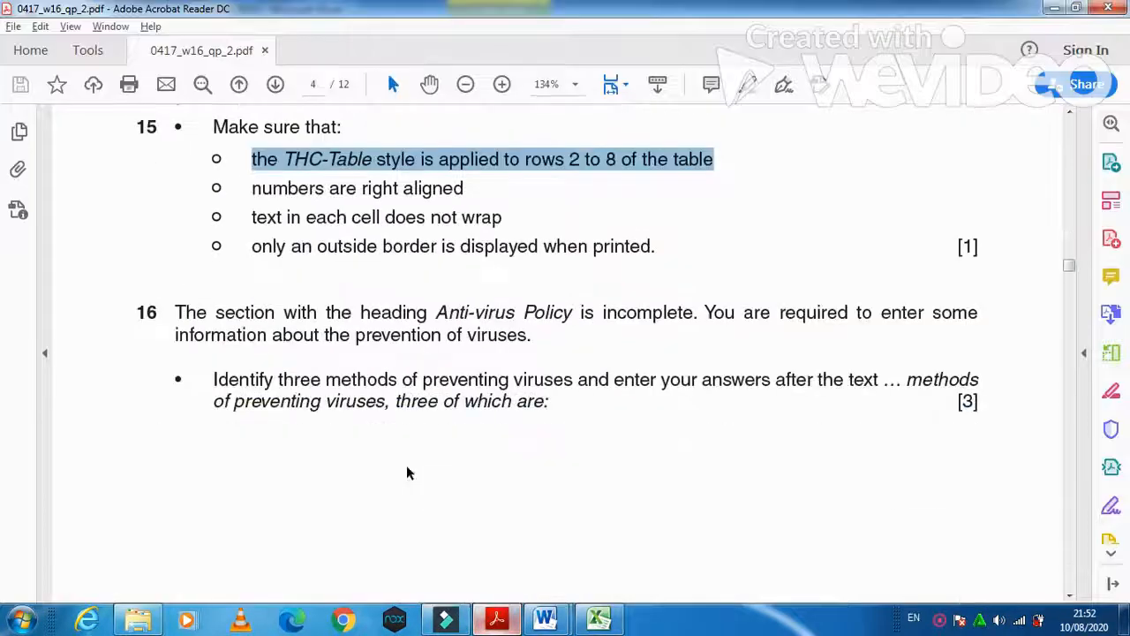
pyautogui.moveTo(174, 323); pyautogui.dragTo(600, 381)
pyautogui.click(222, 355)
pyautogui.moveTo(271, 336); pyautogui.dragTo(550, 353)
pyautogui.scroll(-2, 50, 312)
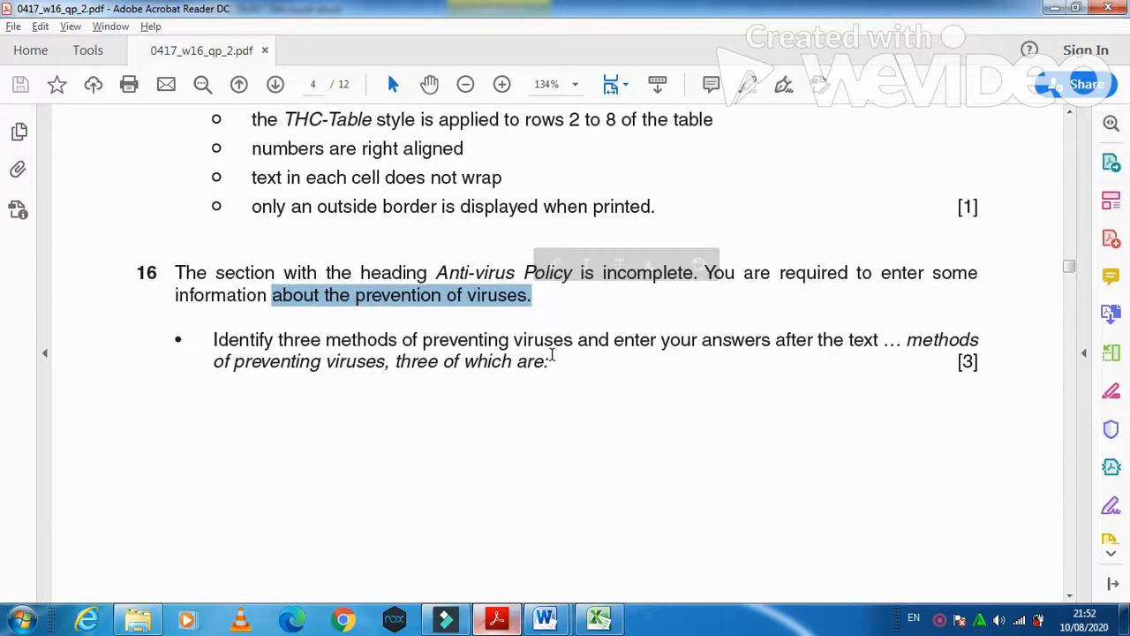
pyautogui.moveTo(213, 303); pyautogui.dragTo(978, 304)
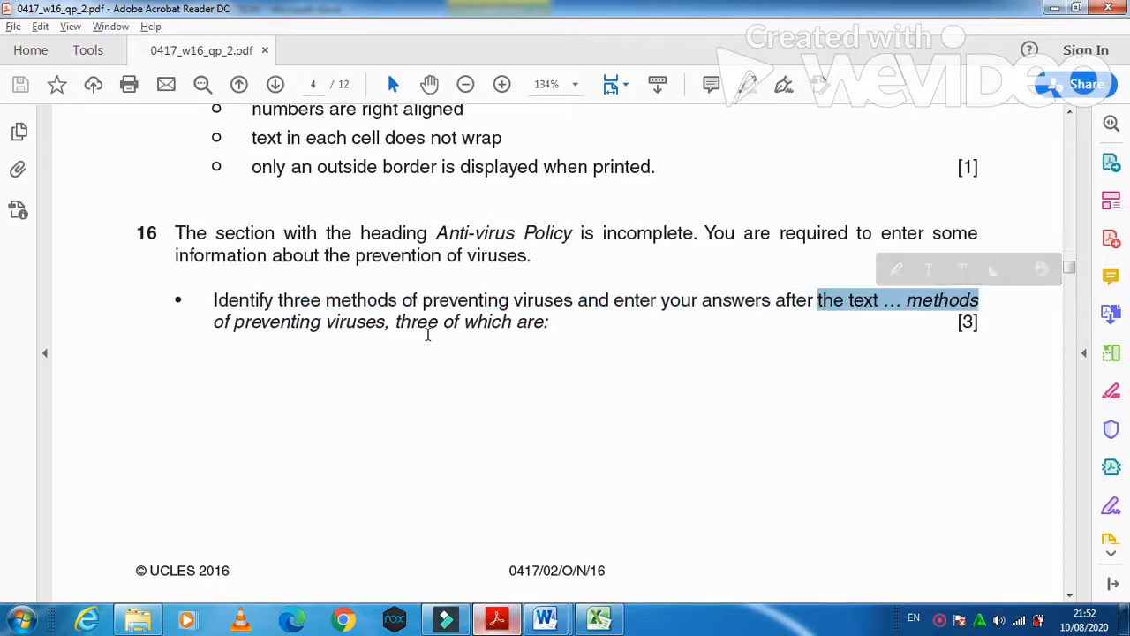
pyautogui.scroll(-5, 426, 333)
pyautogui.scroll(-5, 429, 341)
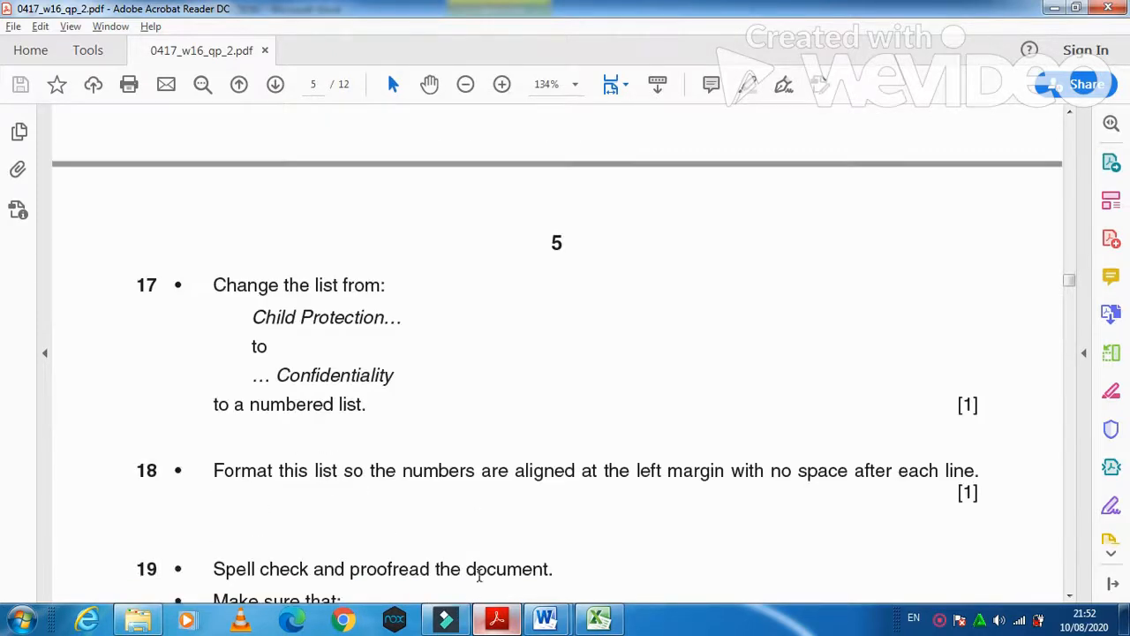
# - Return to the INDUCTION document at the empty numbered lines under 'three of which are:'
pyautogui.moveTo(544, 618)
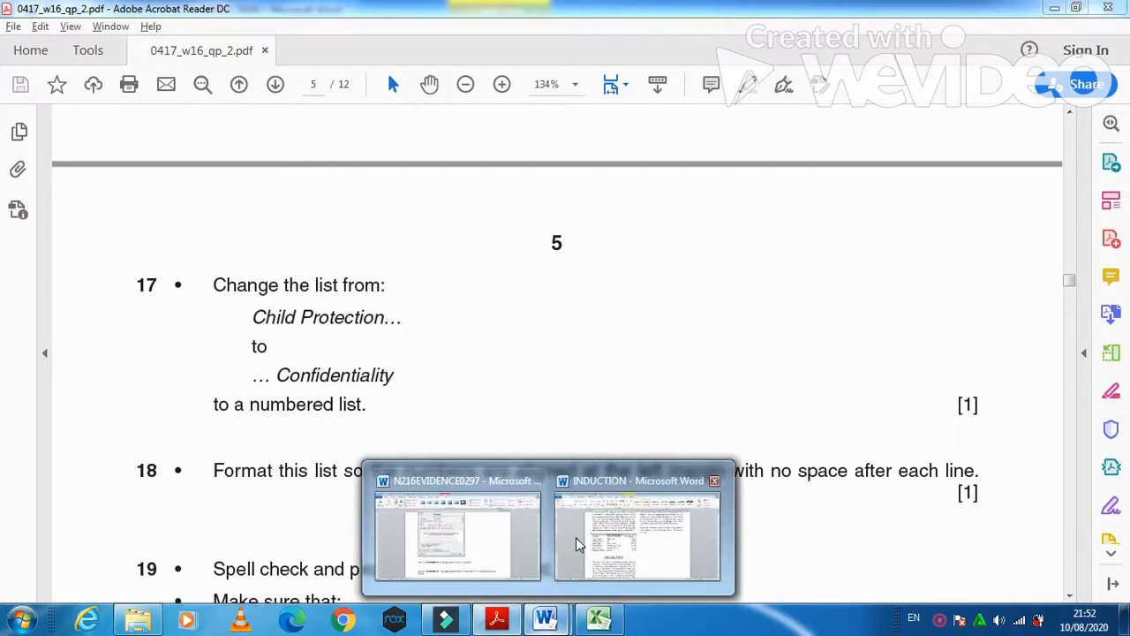
pyautogui.click(576, 536)
pyautogui.scroll(3, 454, 472)
pyautogui.scroll(-5, 454, 471)
pyautogui.scroll(-7, 454, 473)
pyautogui.scroll(2, 452, 472)
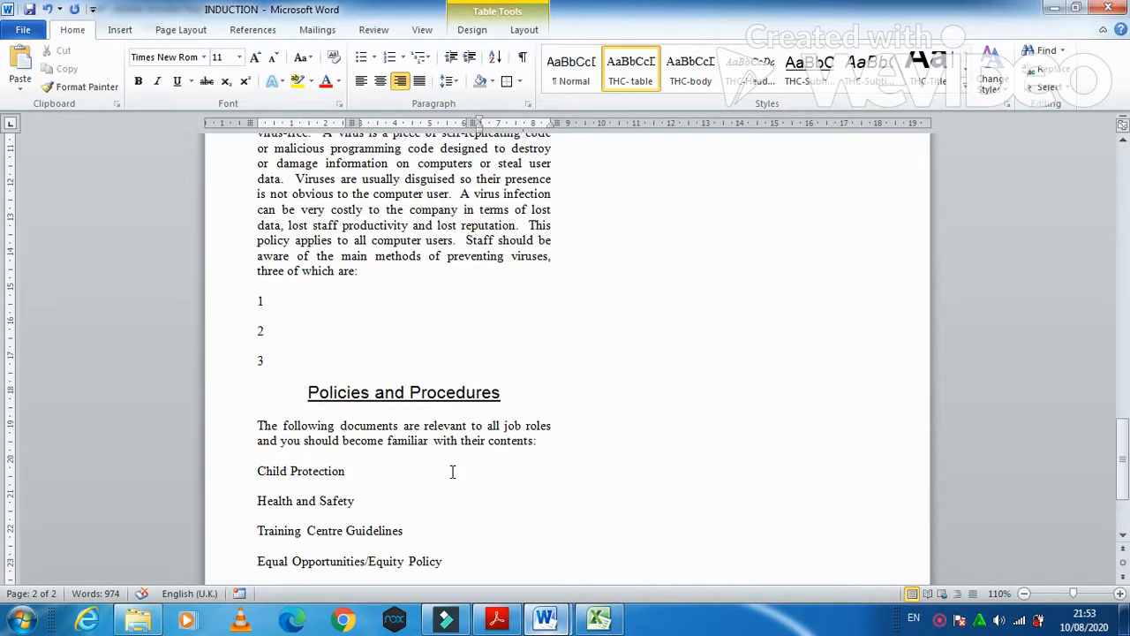
# - Type method 1: 'Make sure anti-virus software is installed and updated'
pyautogui.click(295, 298)
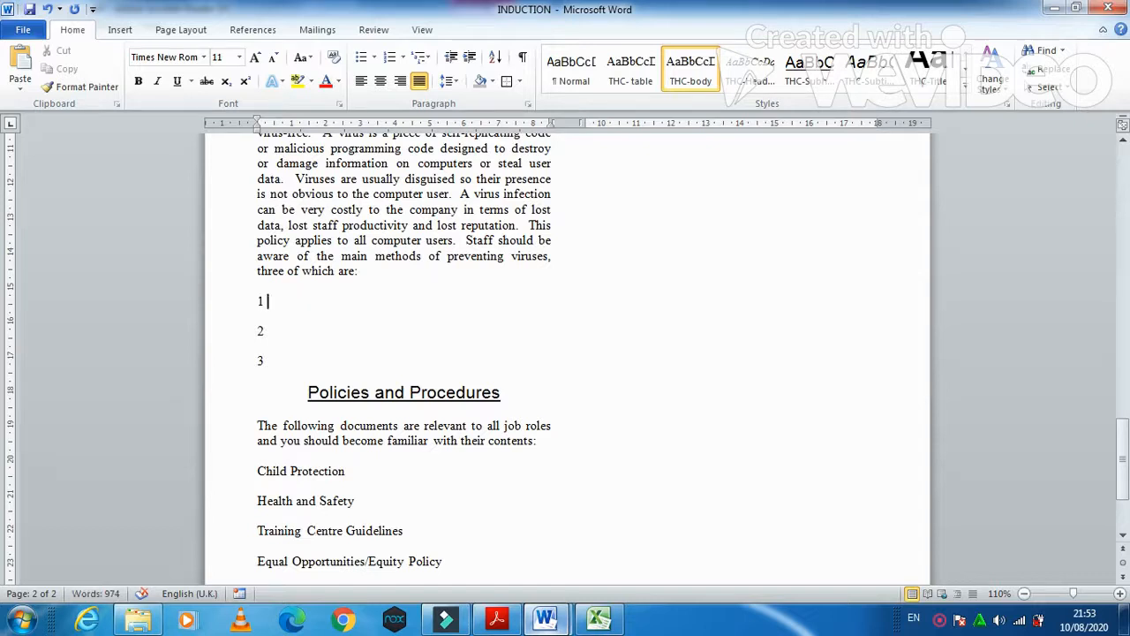
pyautogui.write('Ma')
pyautogui.write('re anti-')
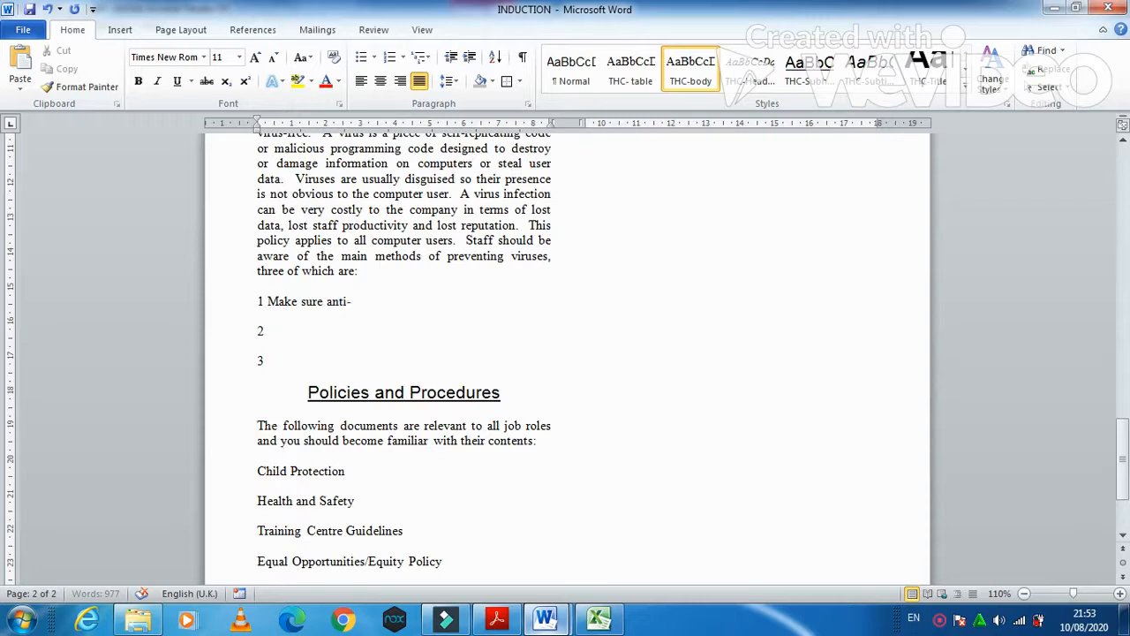
pyautogui.write('virus software')
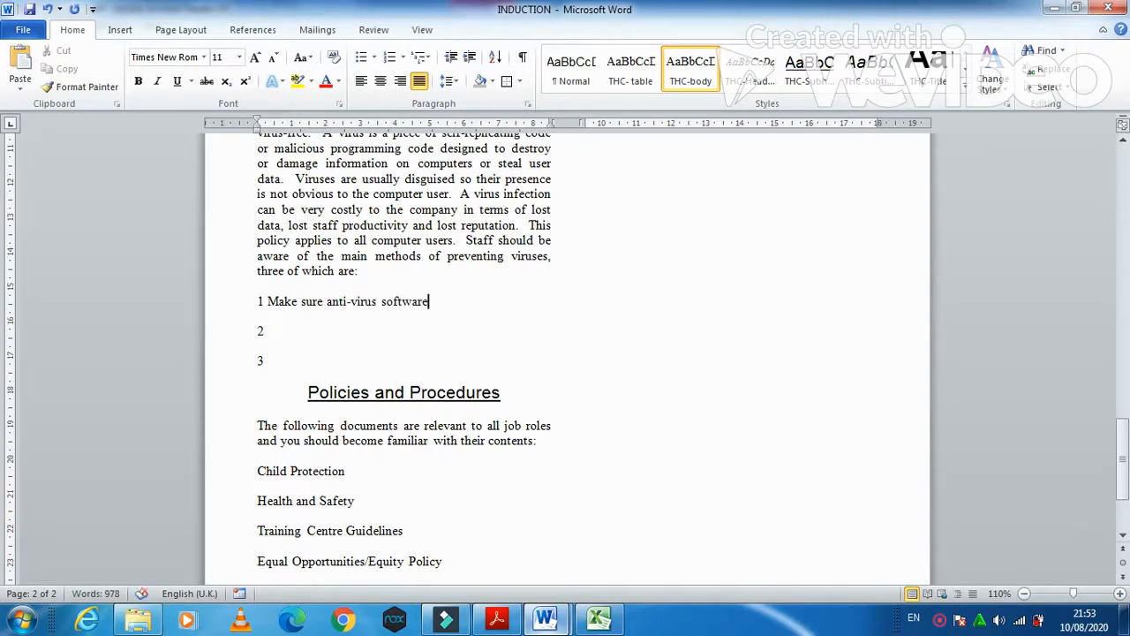
pyautogui.write(' is isntalled and updated')
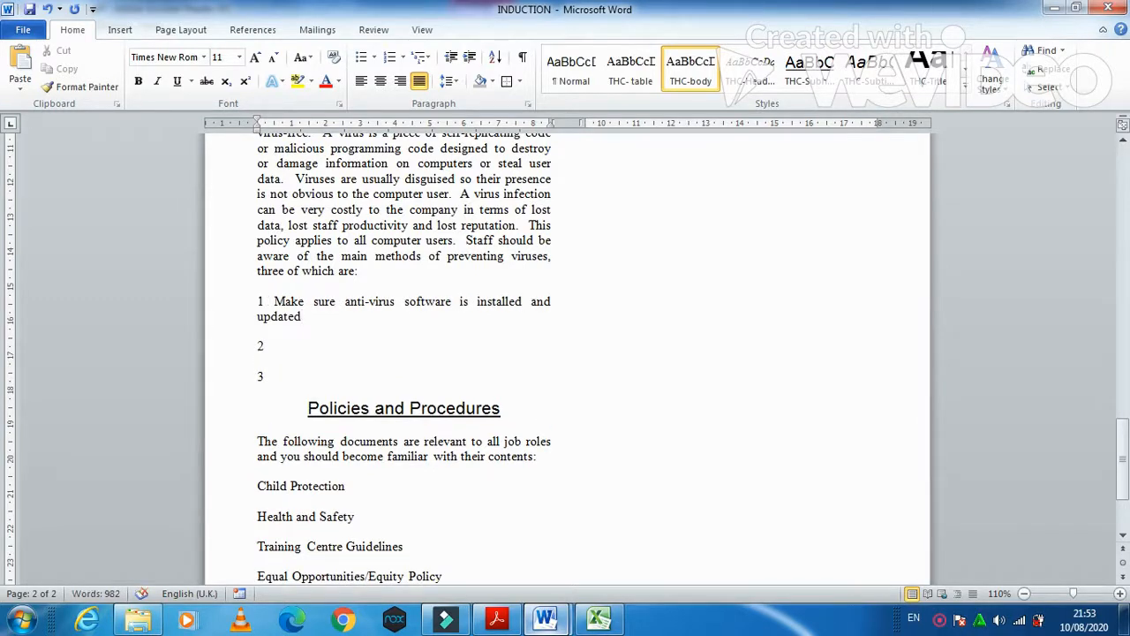
pyautogui.press('Left')
pyautogui.press('Left')
pyautogui.press('Left')
pyautogui.press('Left')
pyautogui.press('Left')
pyautogui.press('Left')
pyautogui.press('Left')
pyautogui.press('Tab')
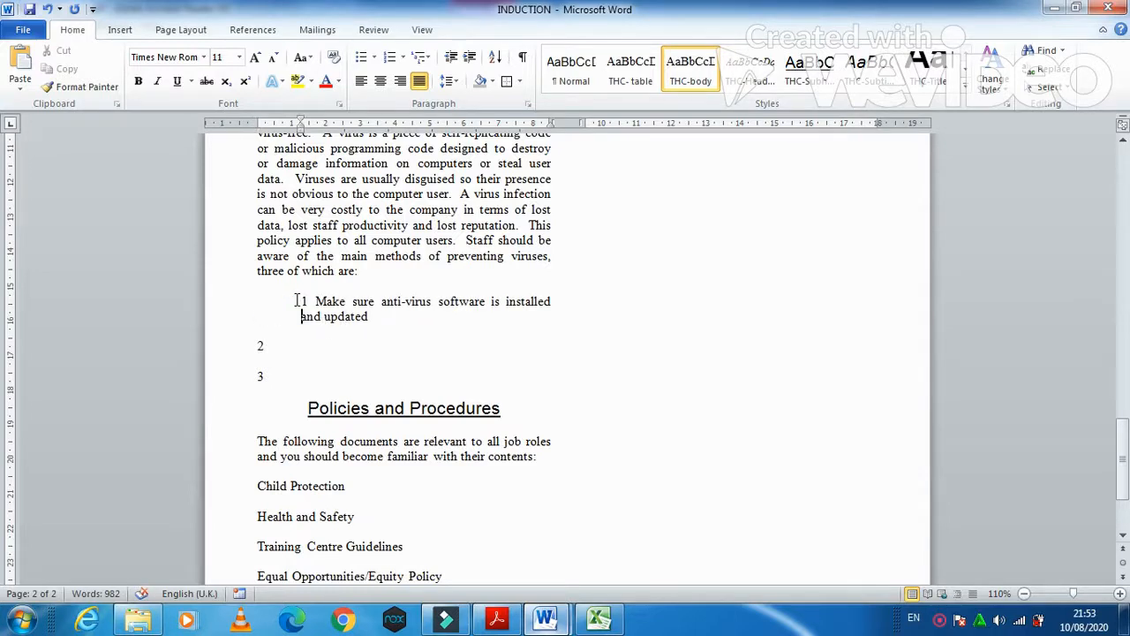
pyautogui.hotkey('ctrl', 'z')
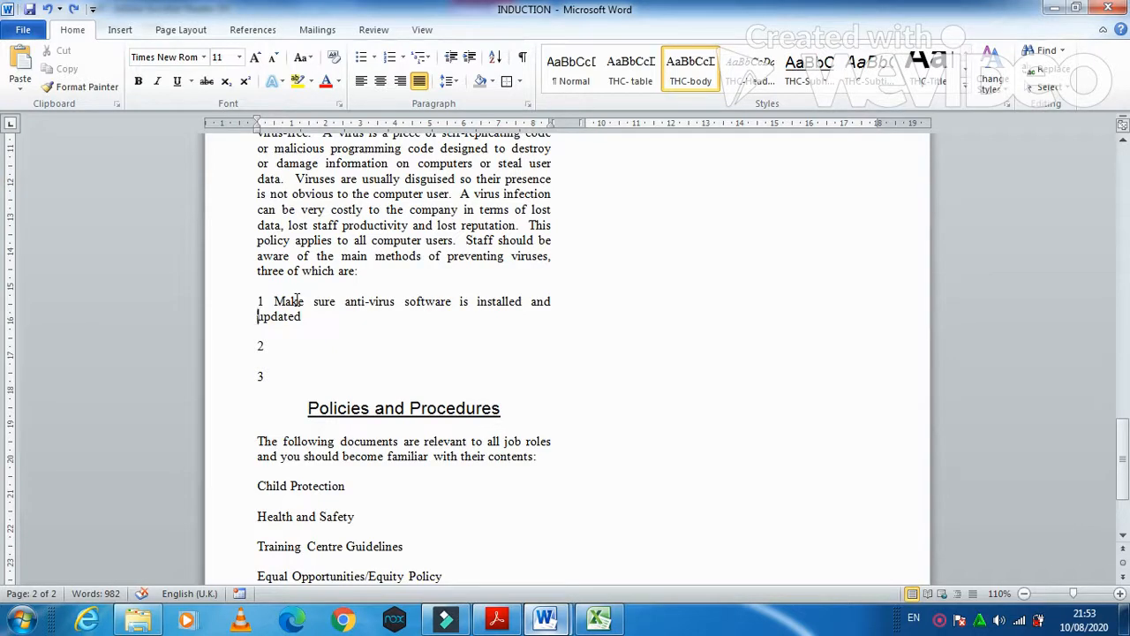
# - Type method 2: 'Do not open email attachments from unknown sources'
pyautogui.press('Down')
pyautogui.press('Down')
pyautogui.press('Down')
pyautogui.press('Down')
pyautogui.press('Tab')
pyautogui.press('BackSpace')
pyautogui.hotkey('alt', 'Tab')
pyautogui.hotkey('alt', 'Tab')
pyautogui.write('Don')
pyautogui.press('BackSpace')
pyautogui.press('BackSpace')
pyautogui.write('not')
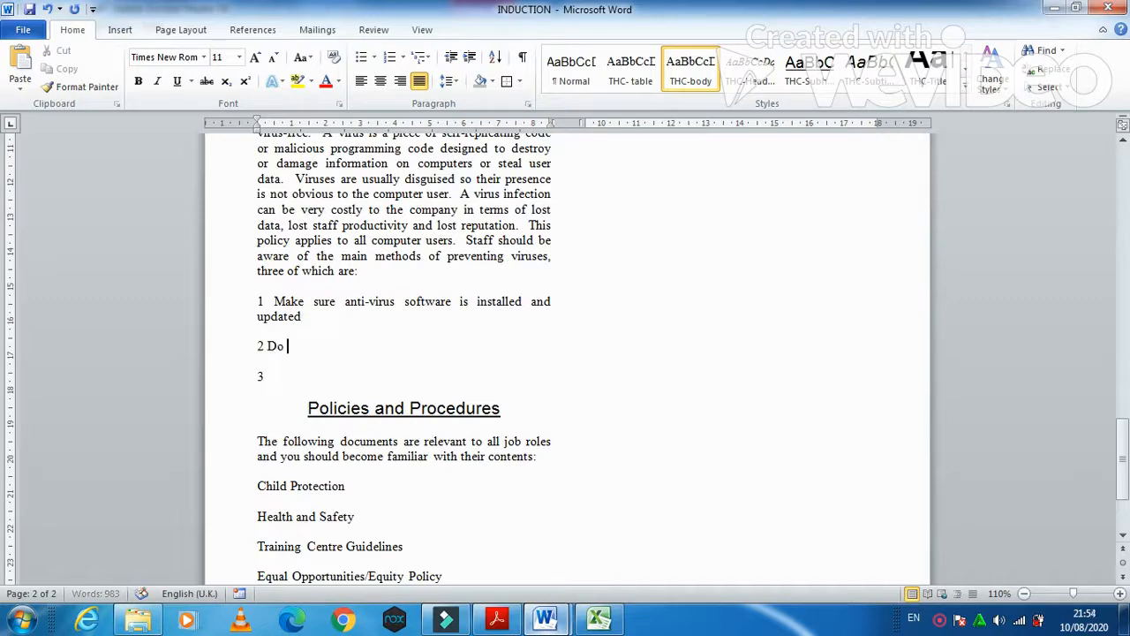
pyautogui.write(' open')
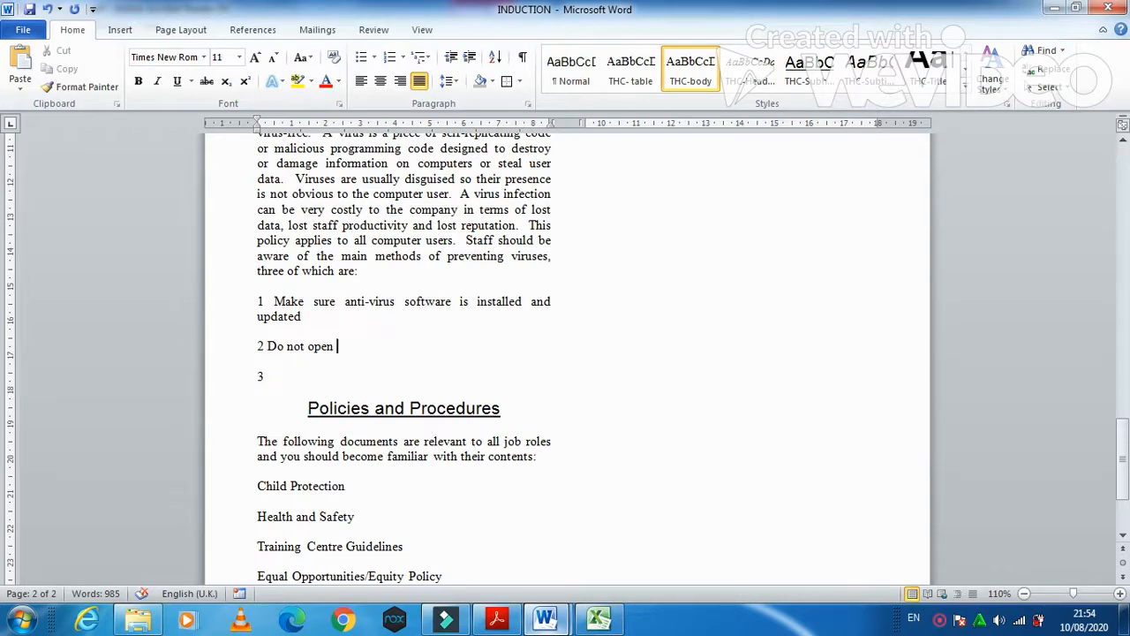
pyautogui.write(' email attachment')
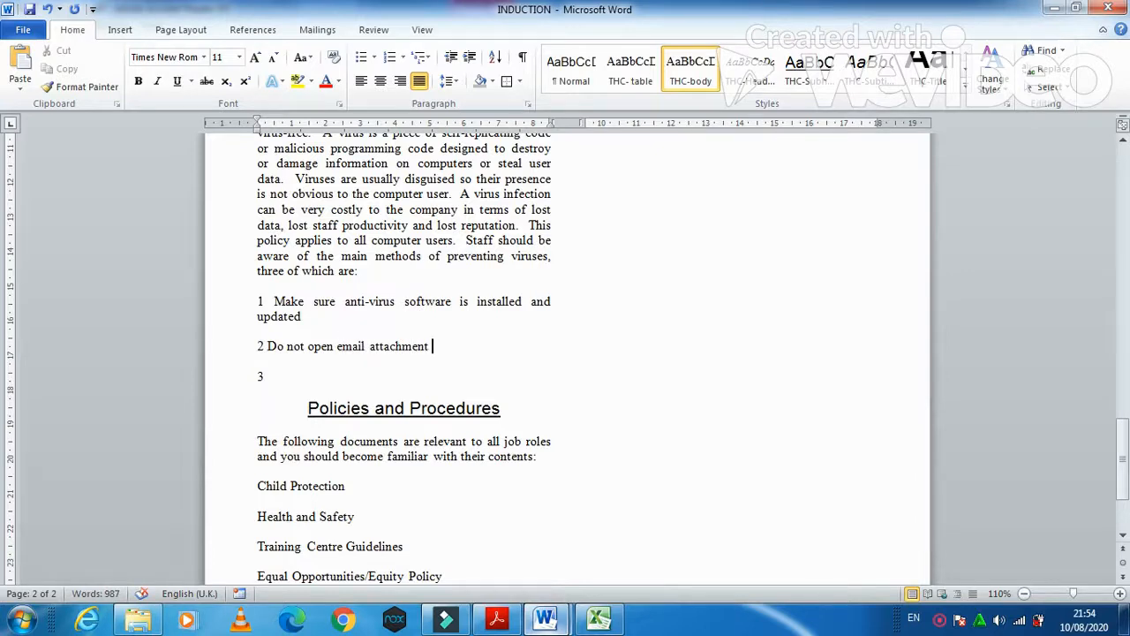
pyautogui.press('BackSpace')
pyautogui.write('s from unknow')
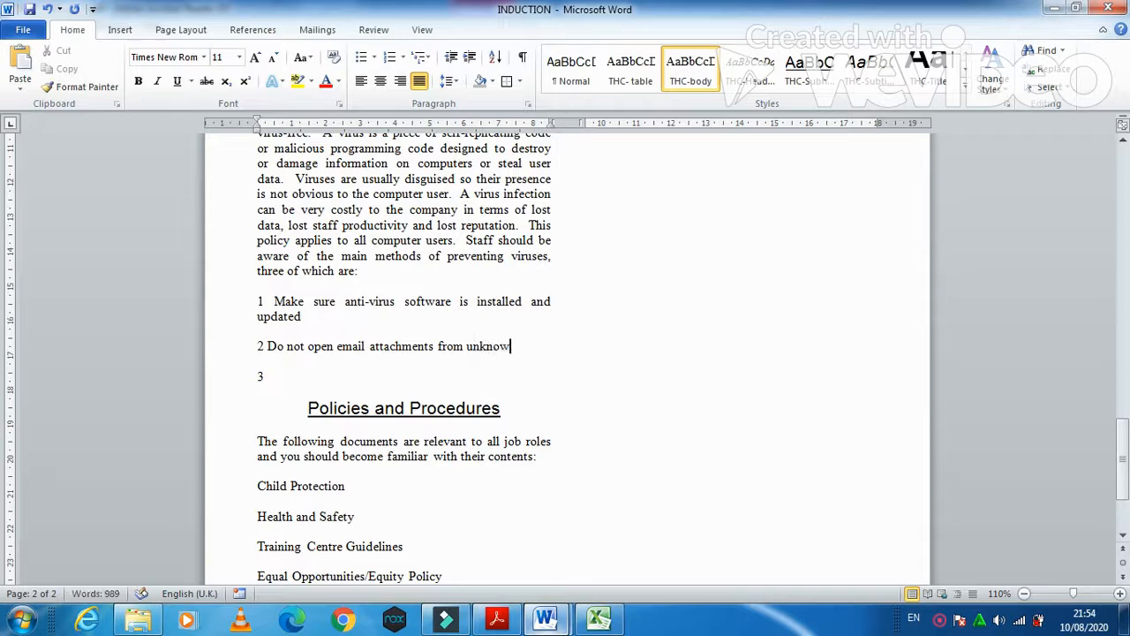
pyautogui.write('n sources')
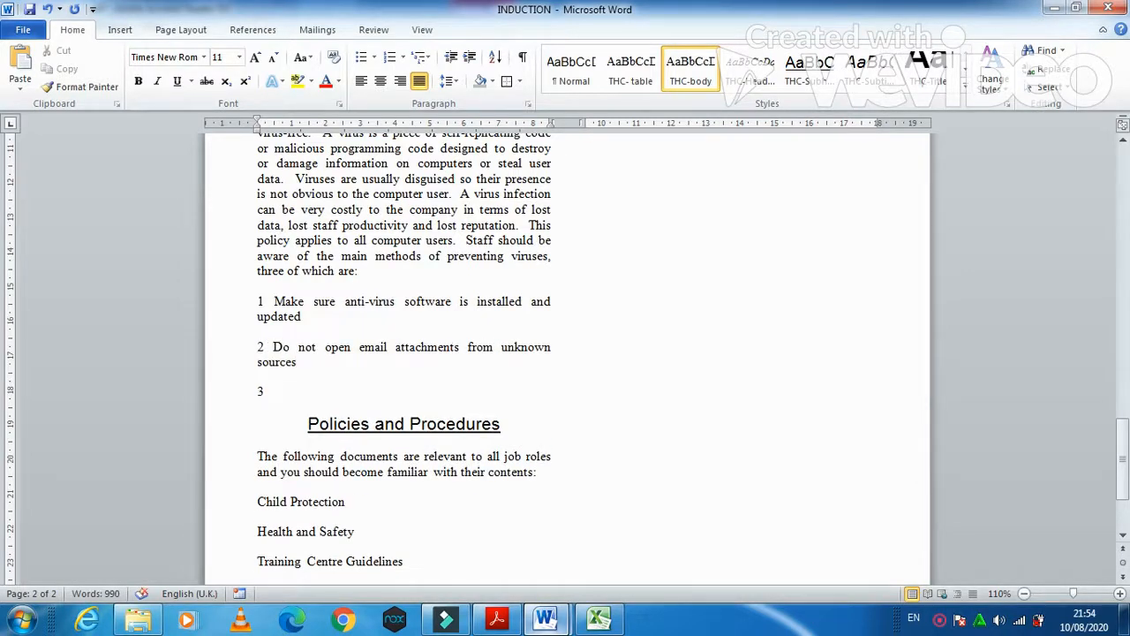
# - Adjust item 1's line break around 'updated', undoing stray breaks and indents
pyautogui.press('Up')
pyautogui.press('Return')
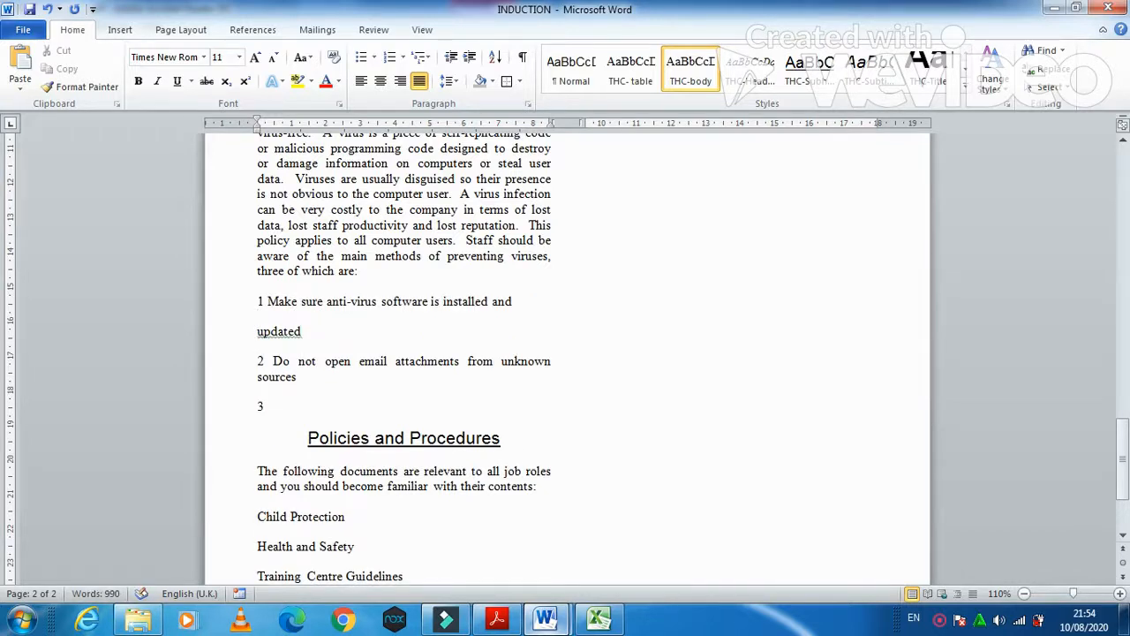
pyautogui.press('Up')
pyautogui.press('BackSpace')
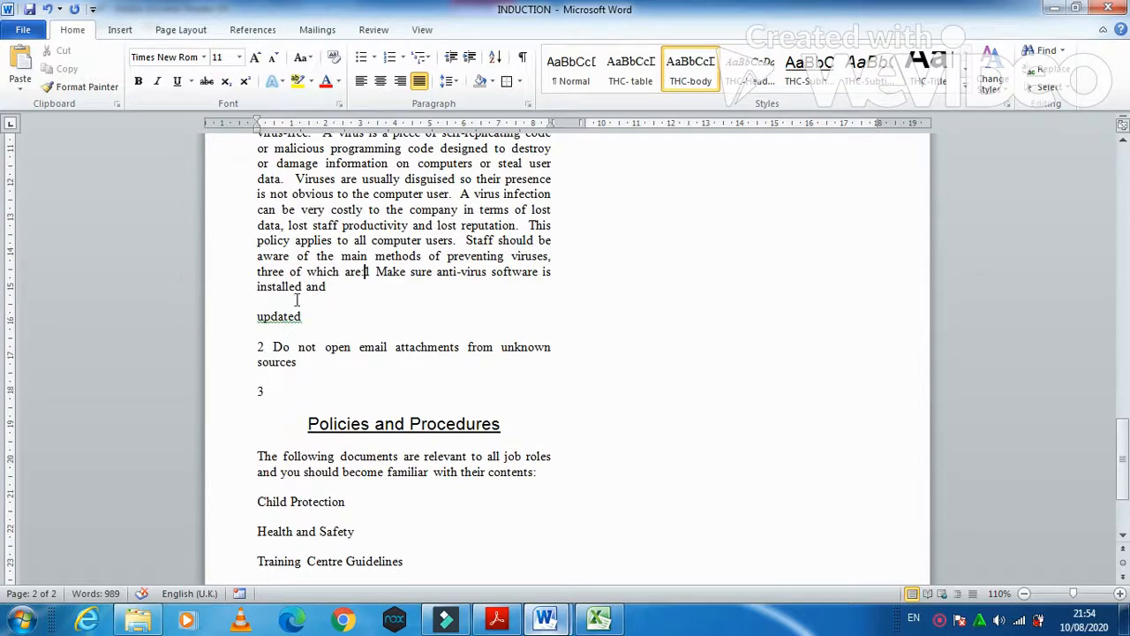
pyautogui.press('Return')
pyautogui.press('BackSpace')
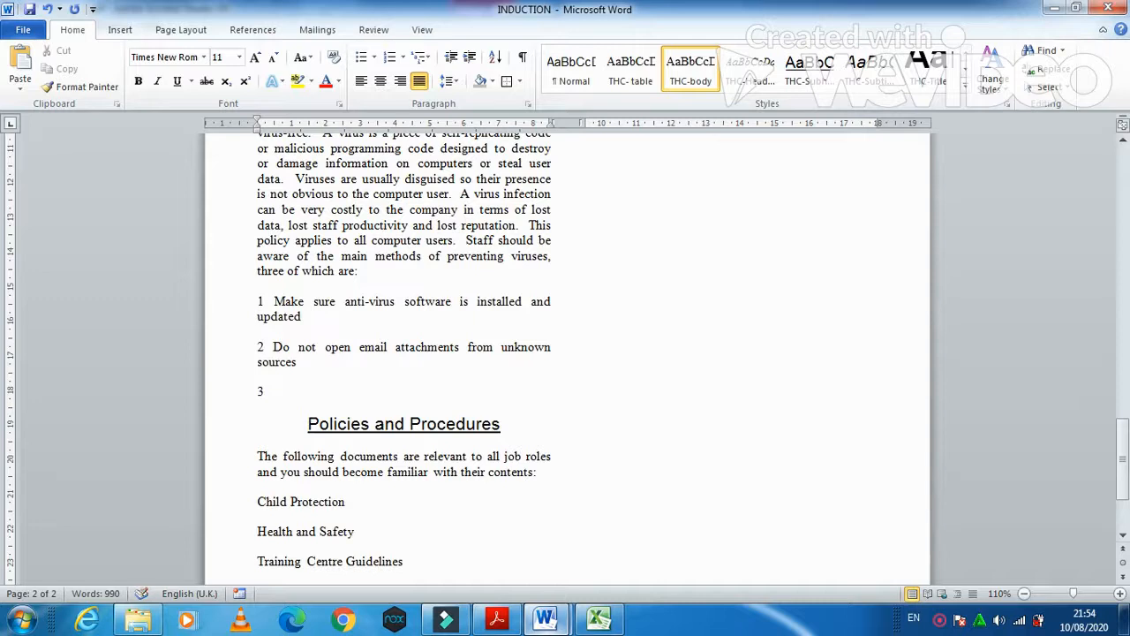
pyautogui.press('Tab')
pyautogui.hotkey('ctrl', 'z')
pyautogui.press('Return')
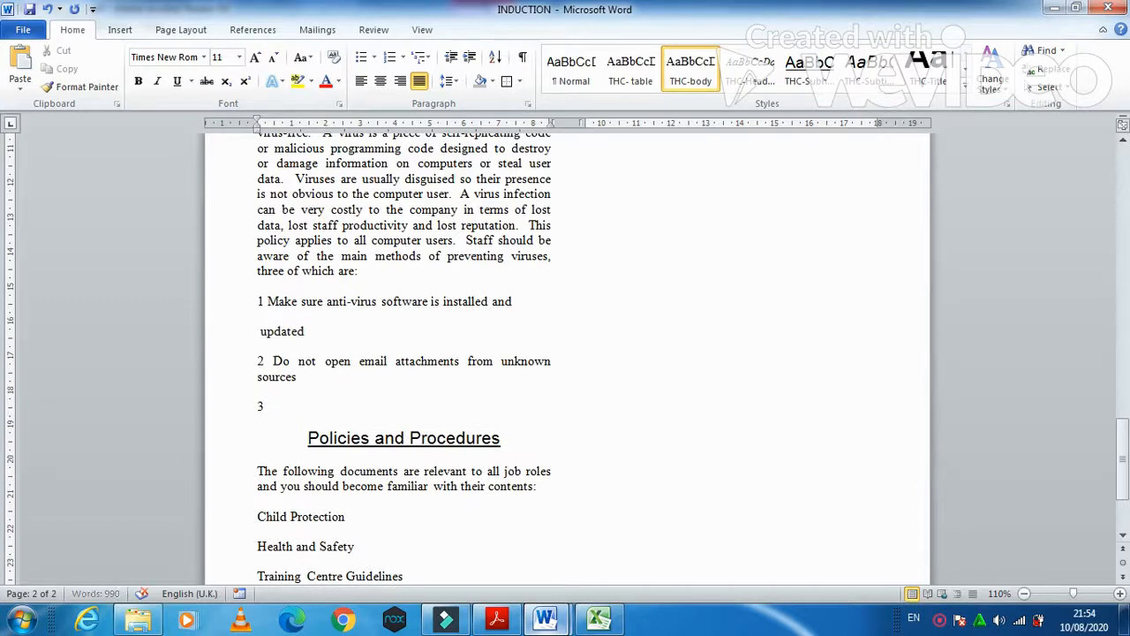
pyautogui.press('BackSpace')
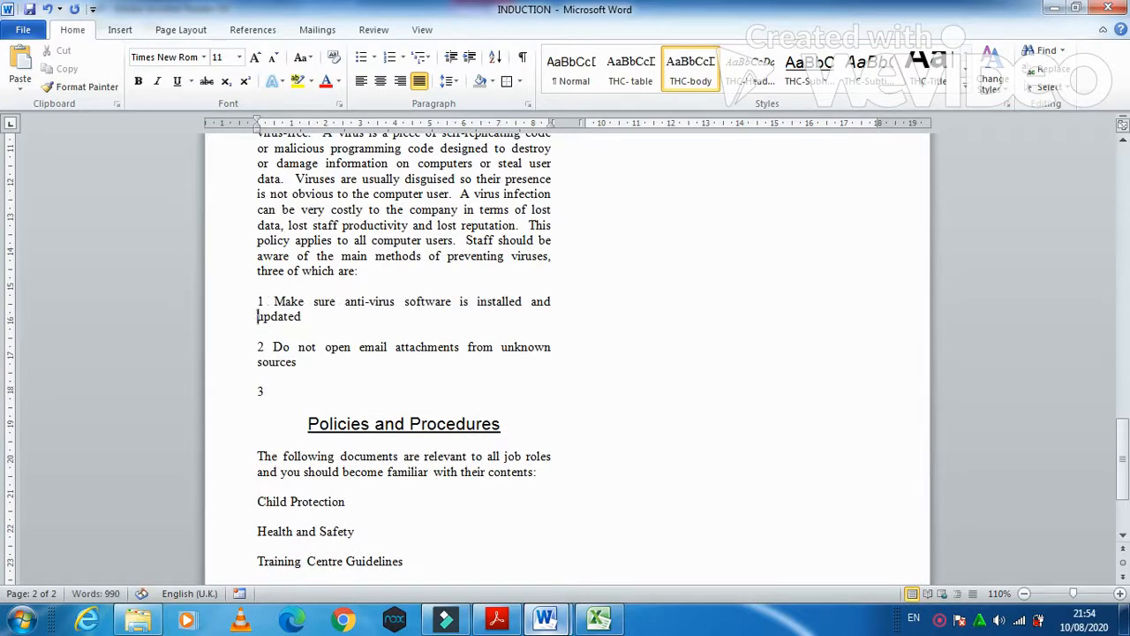
# - Type method 3: 'Scan portable media before use'
pyautogui.press('Down')
pyautogui.press('Down')
pyautogui.press('Down')
pyautogui.press('Down')
pyautogui.press('Down')
pyautogui.press('End')
pyautogui.write('Scan portable')
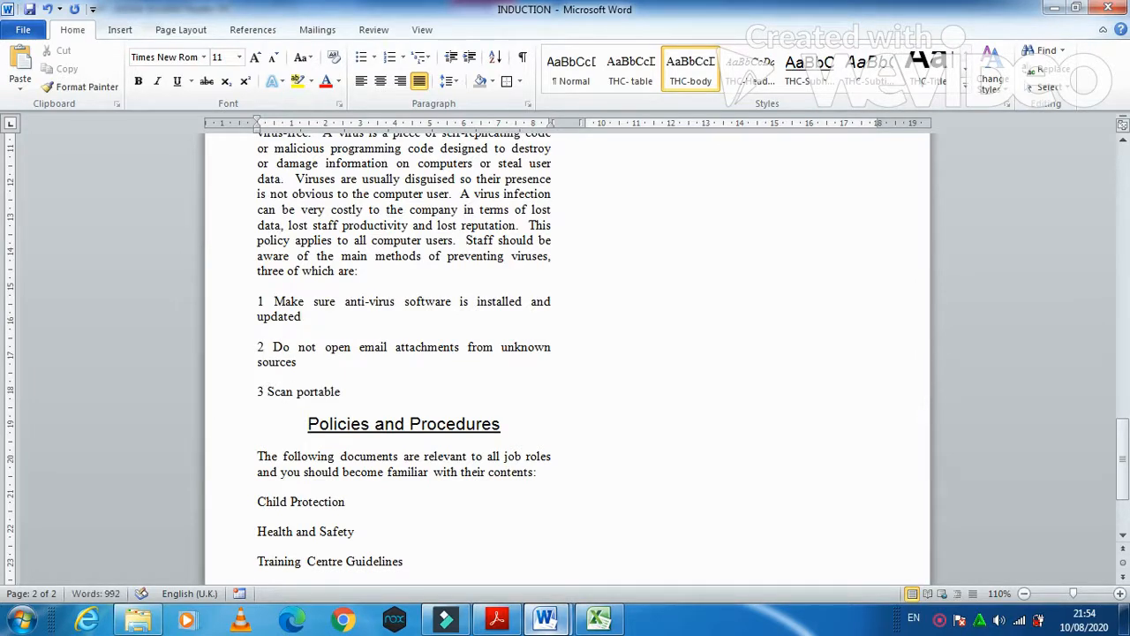
pyautogui.write(' media before use')
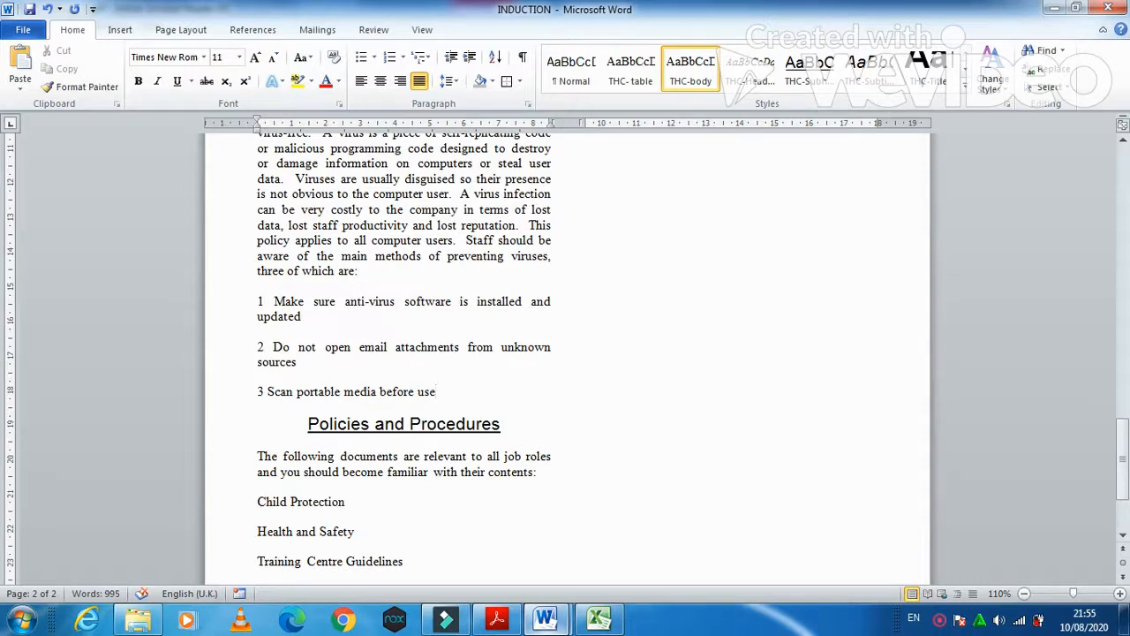
# - Rework the word 'updated' in item 1, removing stray breaks and indents
pyautogui.click(258, 316)
pyautogui.press('Return')
pyautogui.press('Return')
pyautogui.press('BackSpace')
pyautogui.press('BackSpace')
pyautogui.press('Tab')
pyautogui.press('Tab')
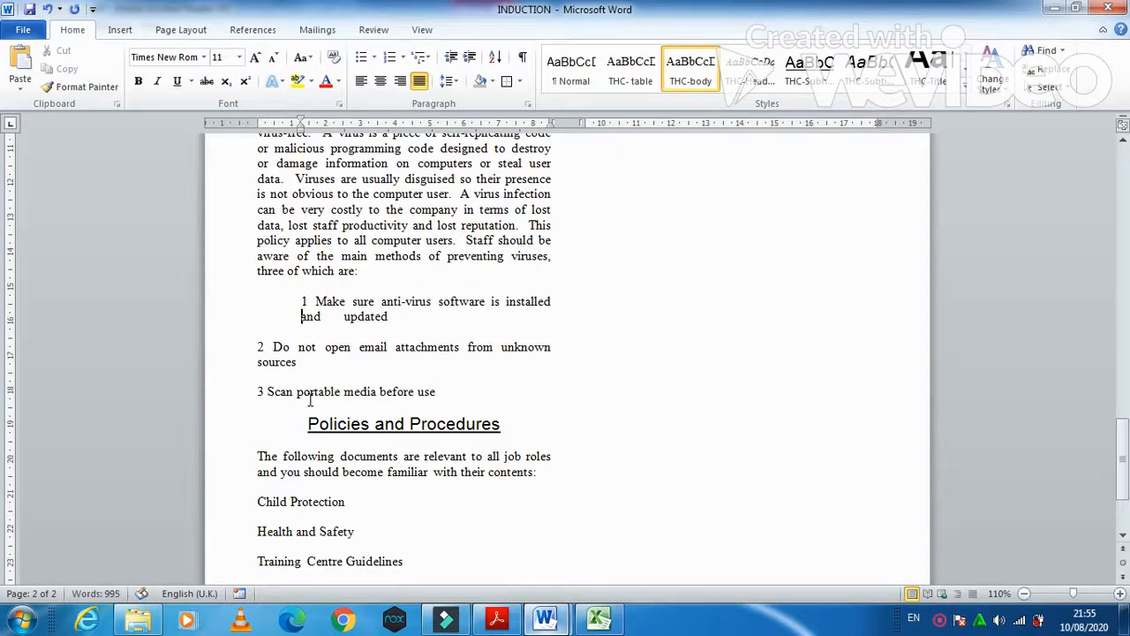
pyautogui.press('BackSpace')
pyautogui.press('BackSpace')
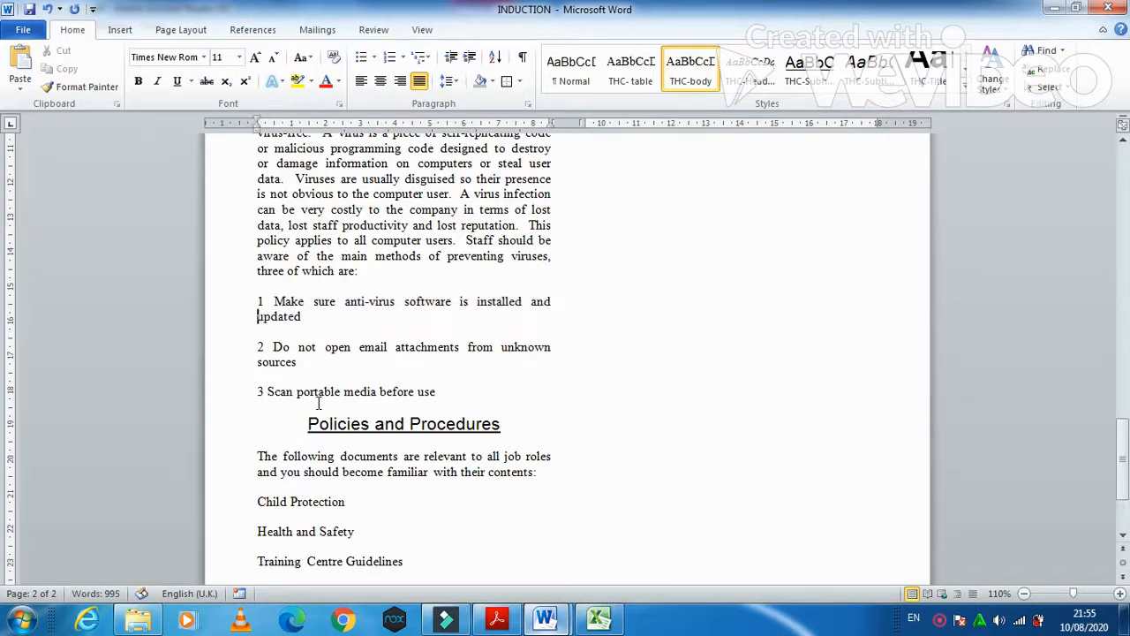
pyautogui.moveTo(301, 316); pyautogui.dragTo(257, 316)
pyautogui.hotkey('ctrl', 'c')
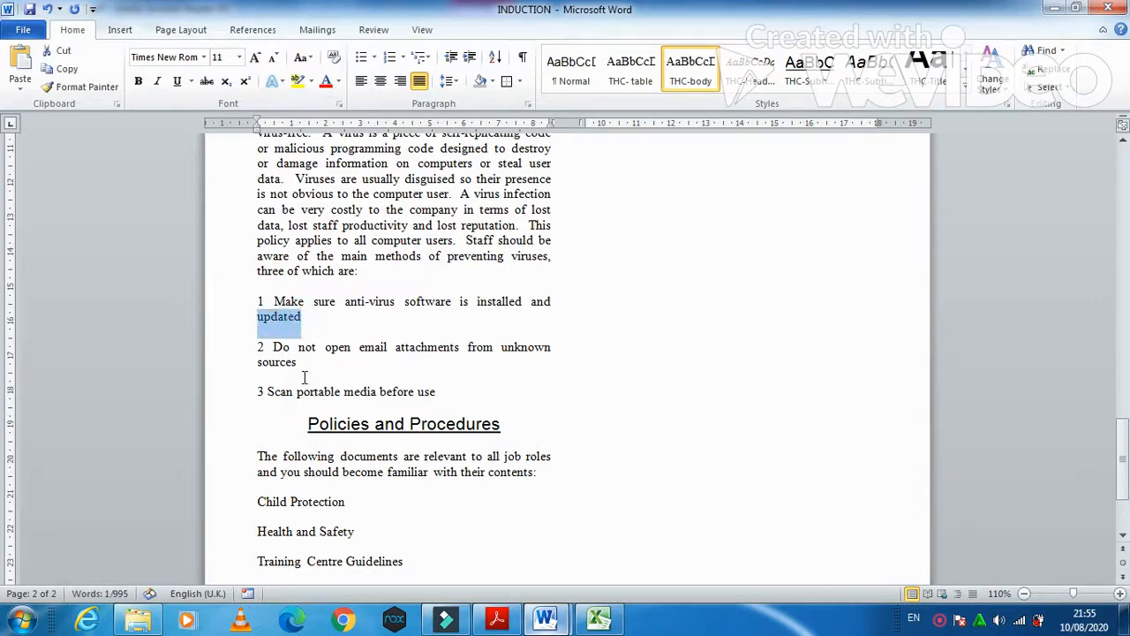
pyautogui.press('BackSpace')
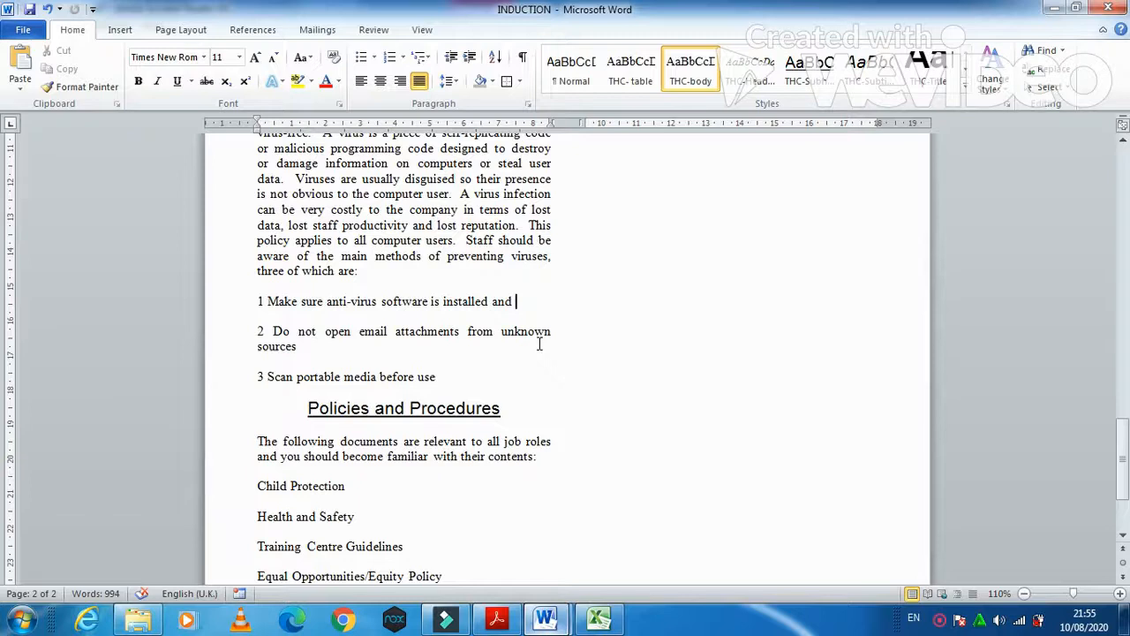
pyautogui.hotkey('ctrl', 'v')
pyautogui.click(258, 323)
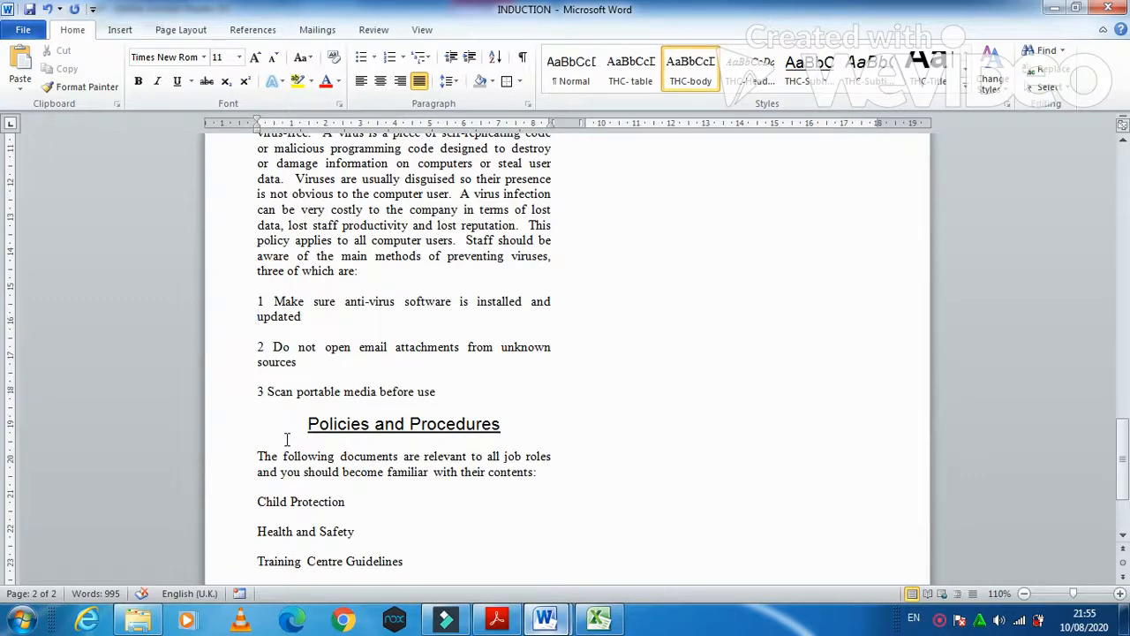
pyautogui.click(496, 618)
# - Read questions 17–18, then select the Policies lines from Child Protection to Data Protection
pyautogui.scroll(-2, 236, 477)
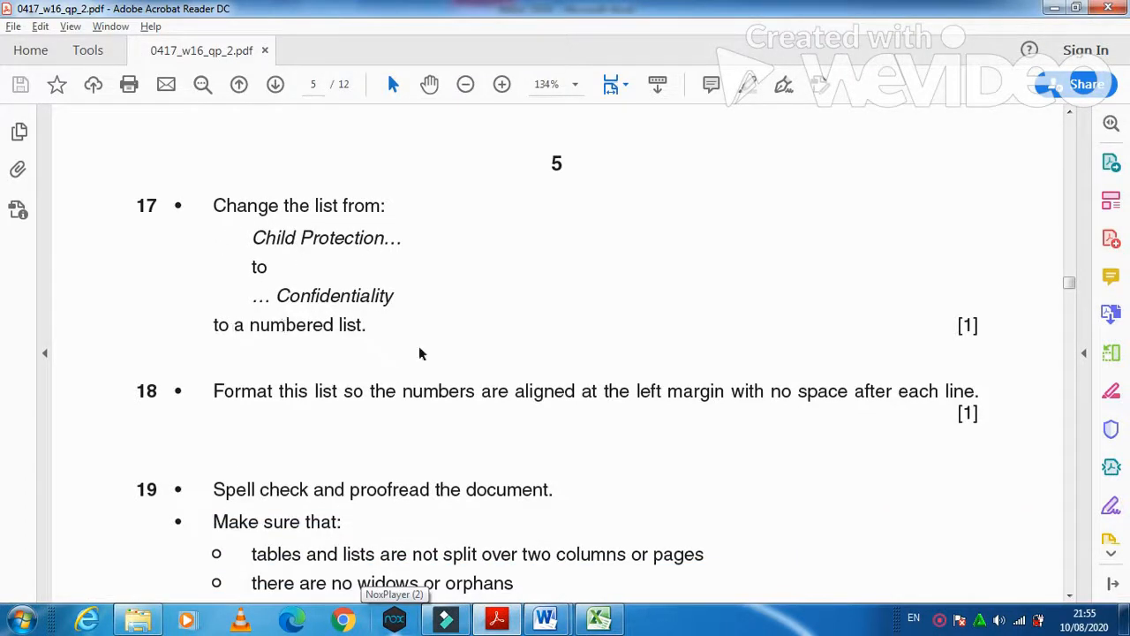
pyautogui.moveTo(544, 618)
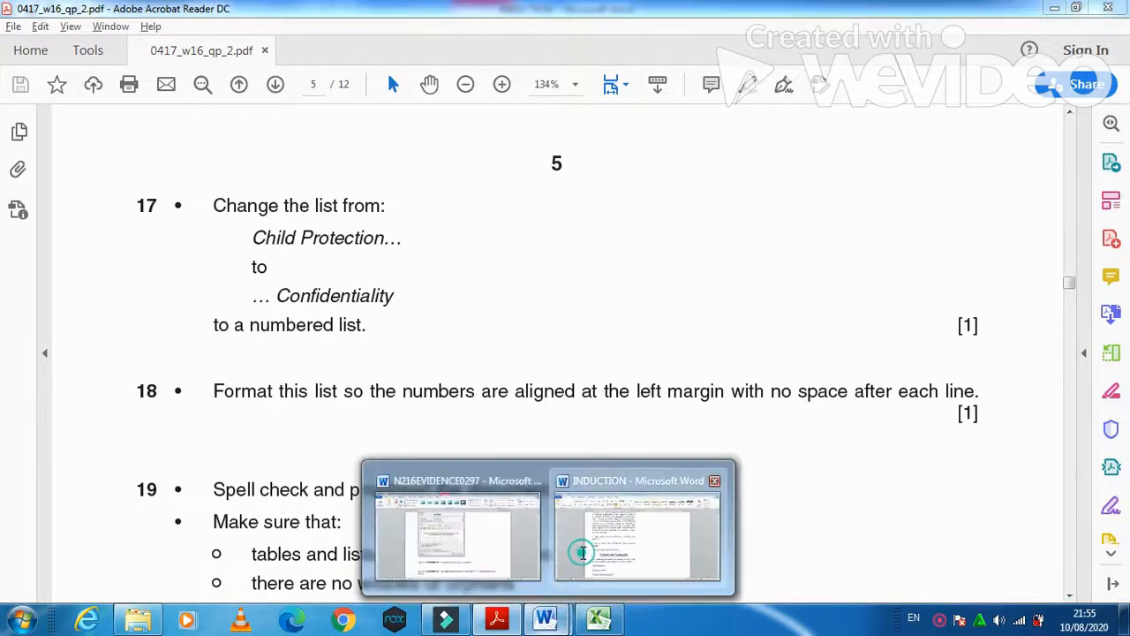
pyautogui.click(582, 552)
pyautogui.scroll(-3, 456, 466)
pyautogui.moveTo(259, 349); pyautogui.dragTo(351, 468)
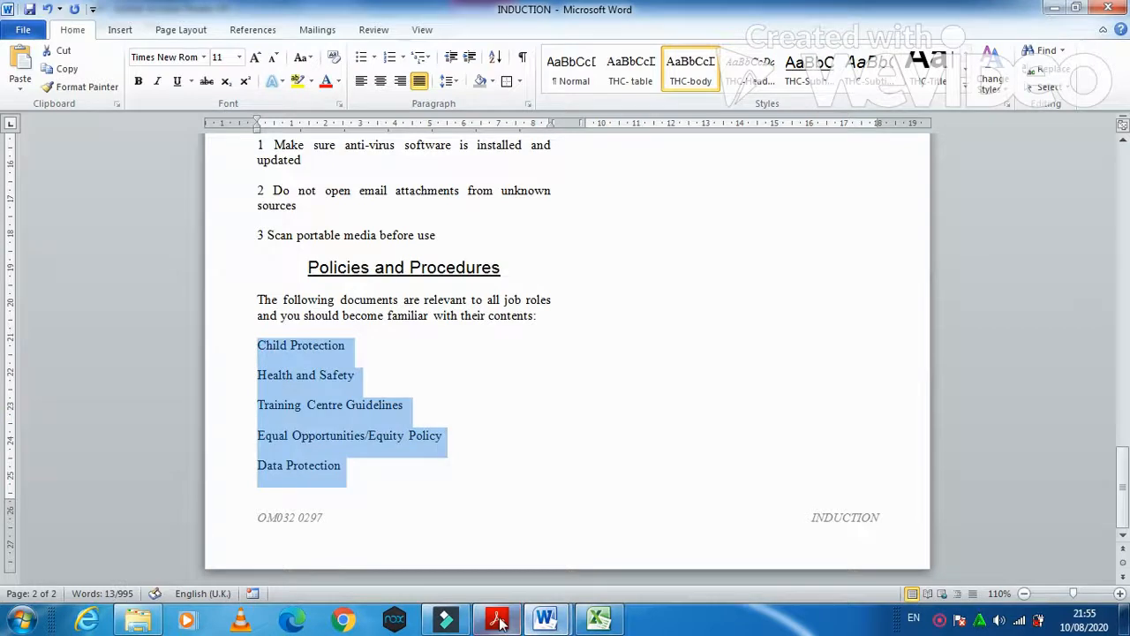
# - Number the Confidentiality heading so it continues the Policies list as item 6
pyautogui.click(497, 619)
pyautogui.hotkey('alt', 'Tab')
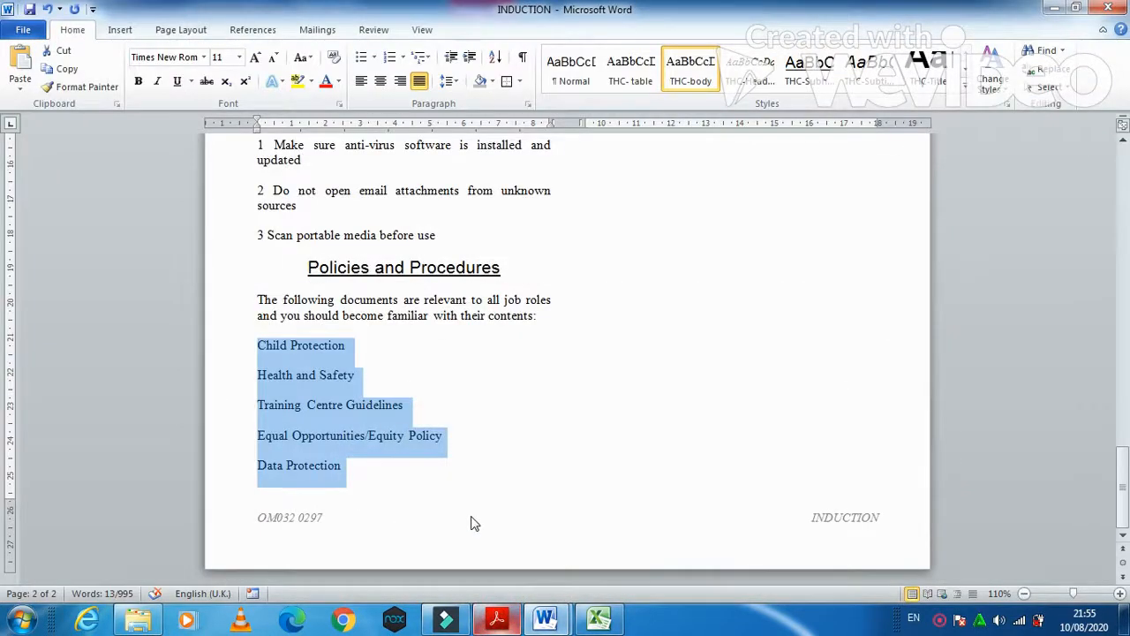
pyautogui.moveTo(1117, 463); pyautogui.dragTo(1124, 327)
pyautogui.moveTo(587, 359); pyautogui.dragTo(671, 357)
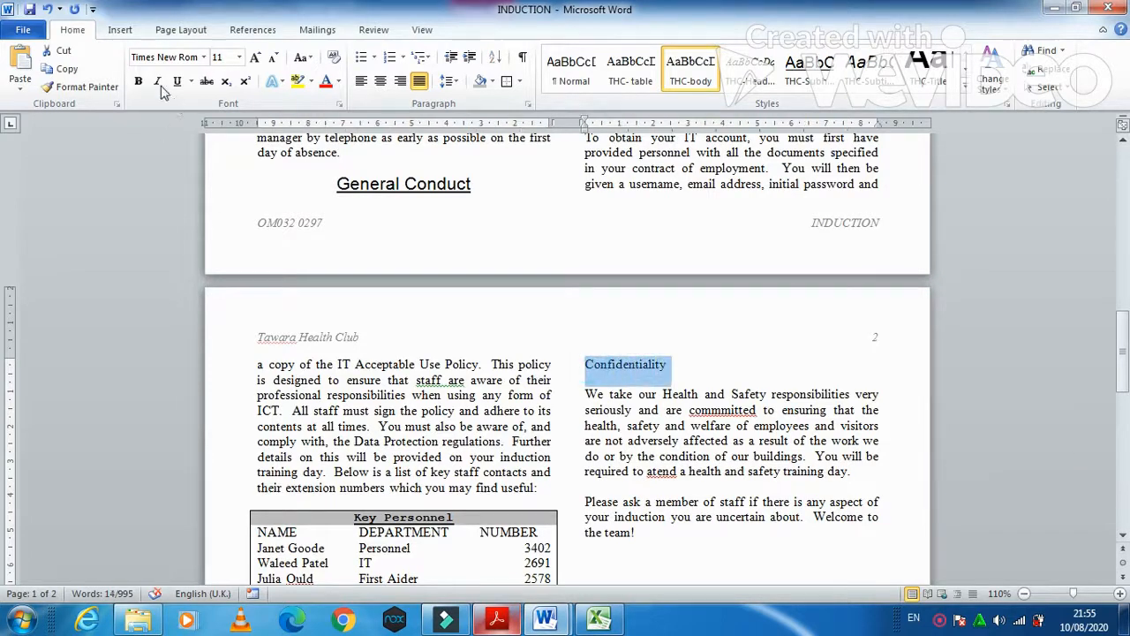
pyautogui.click(399, 60)
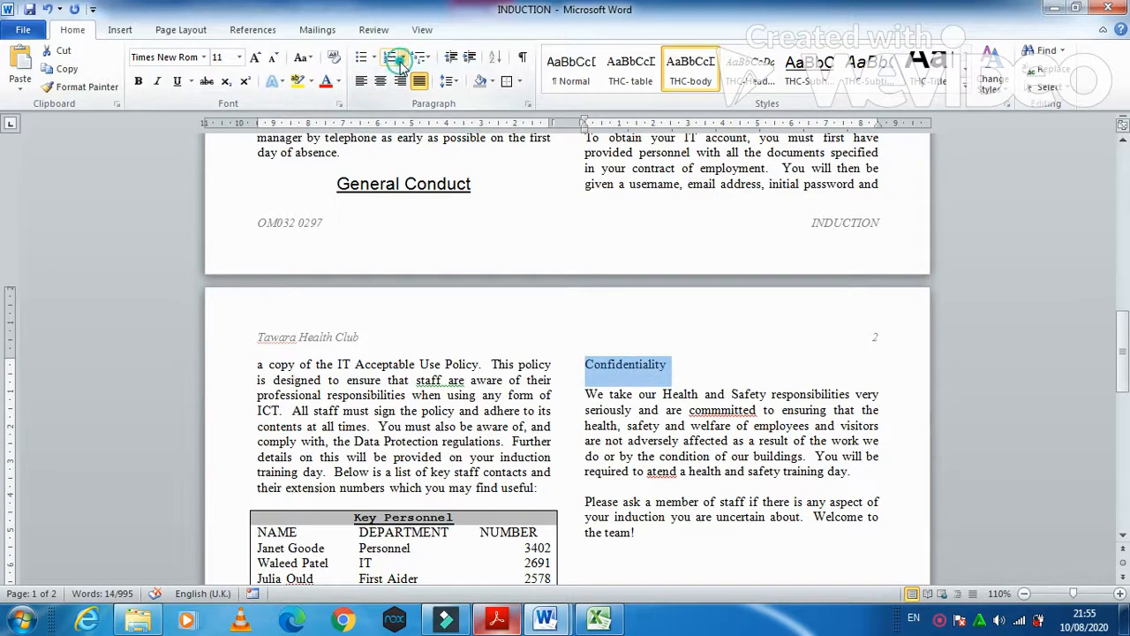
pyautogui.click(469, 111)
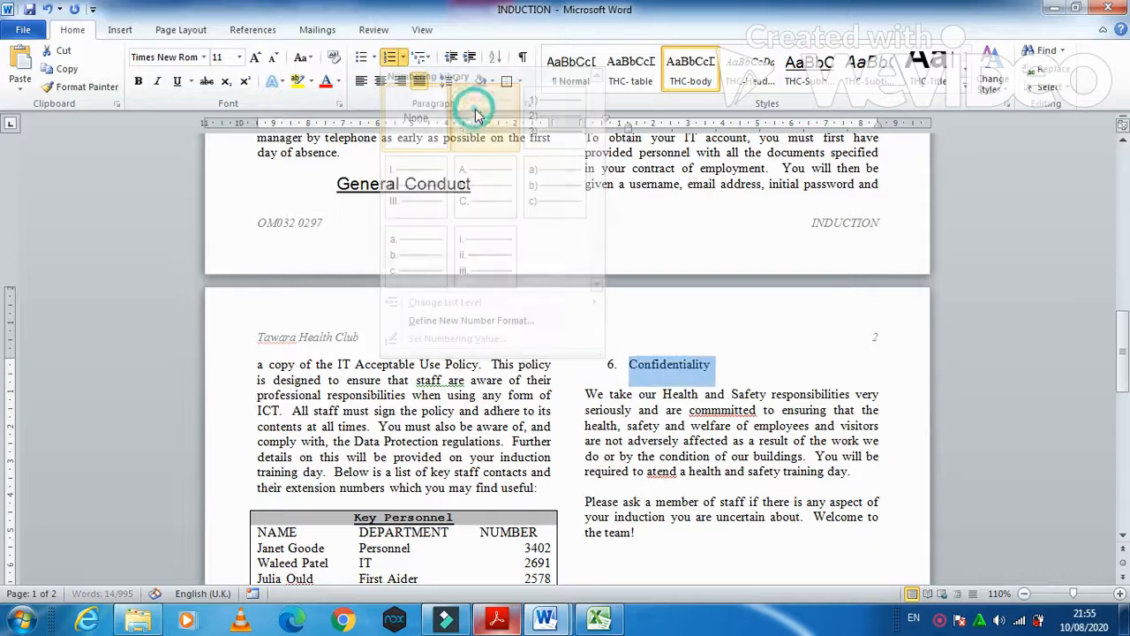
pyautogui.click(497, 621)
pyautogui.scroll(-1, 517, 513)
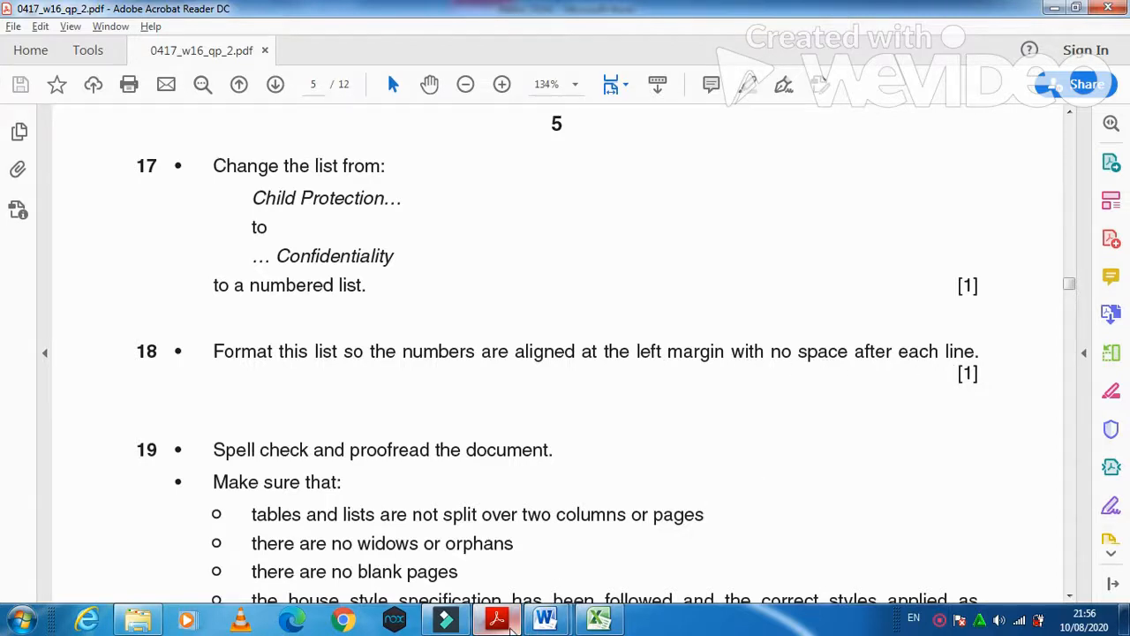
pyautogui.click(509, 625)
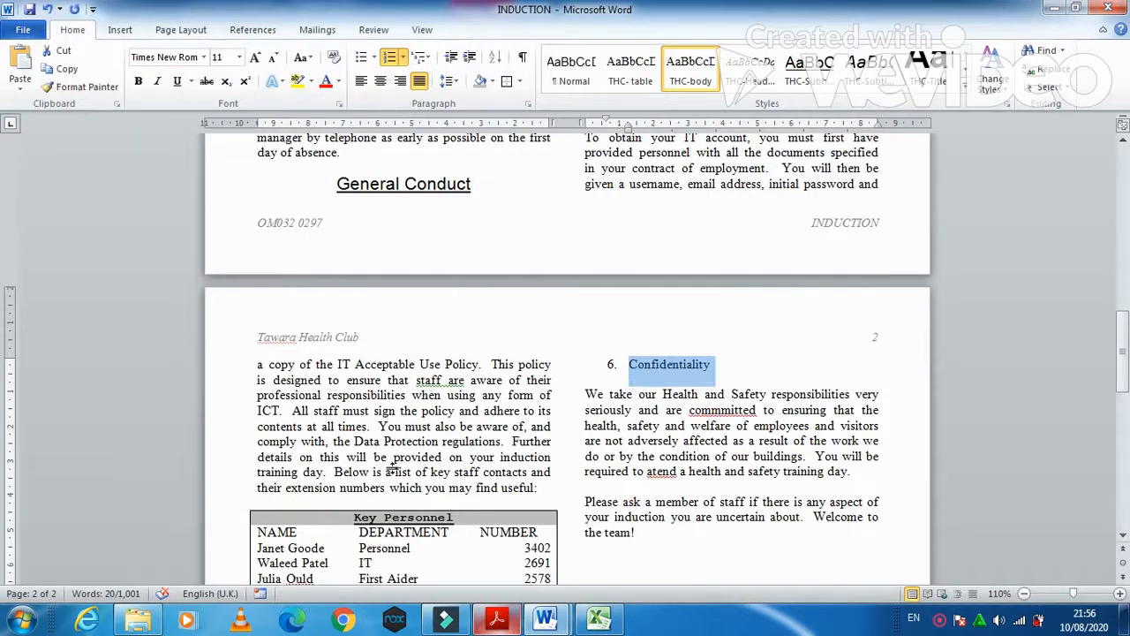
pyautogui.scroll(-15, 389, 470)
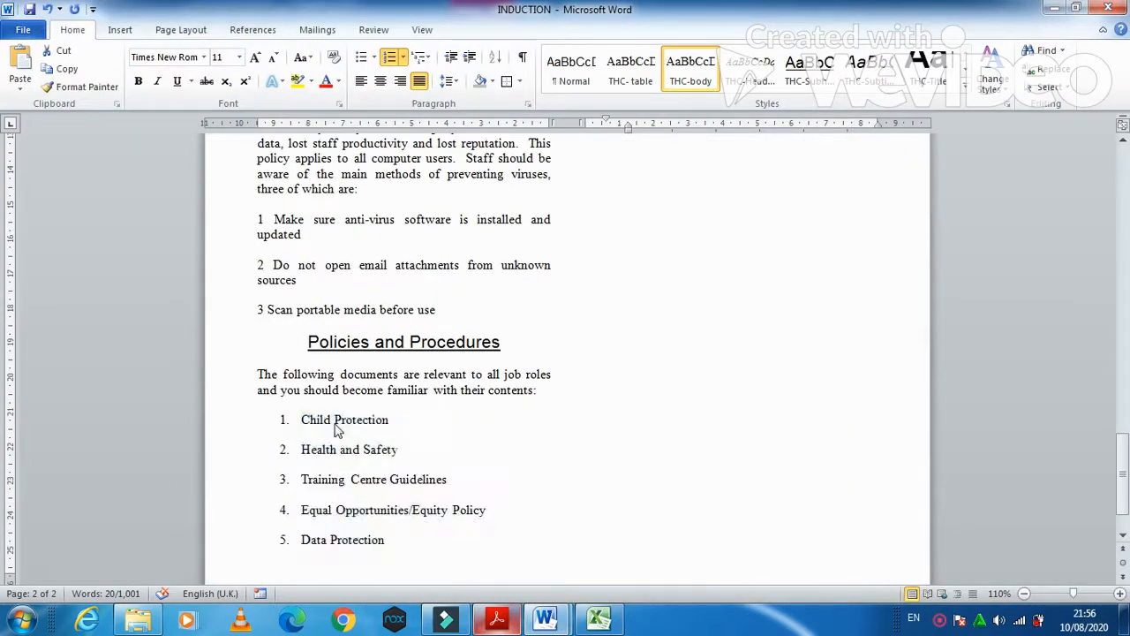
# - Give the numbered Policies list a 0 cm left indent and 0 pt spacing after
pyautogui.rightClick(335, 424)
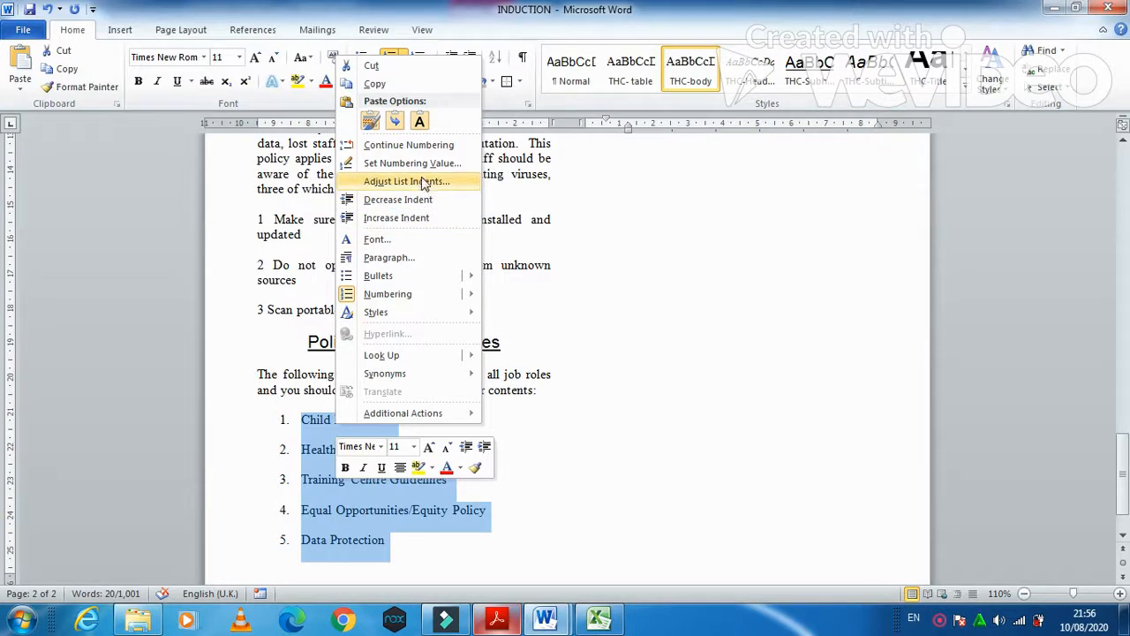
pyautogui.click(399, 256)
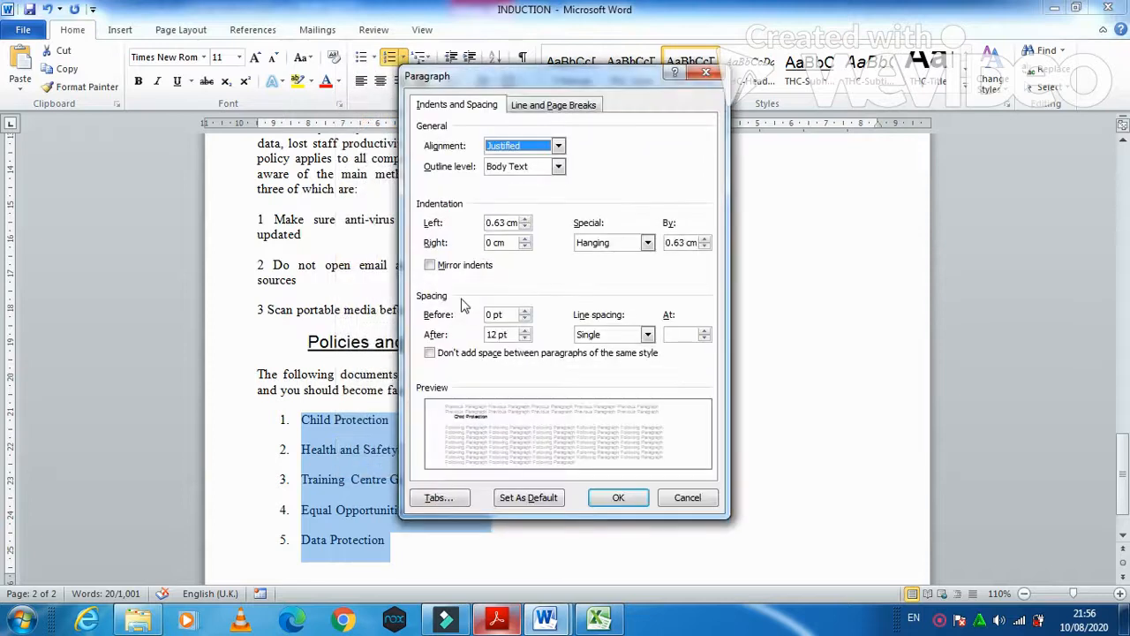
pyautogui.doubleClick(497, 334)
pyautogui.press('BackSpace')
pyautogui.write('0')
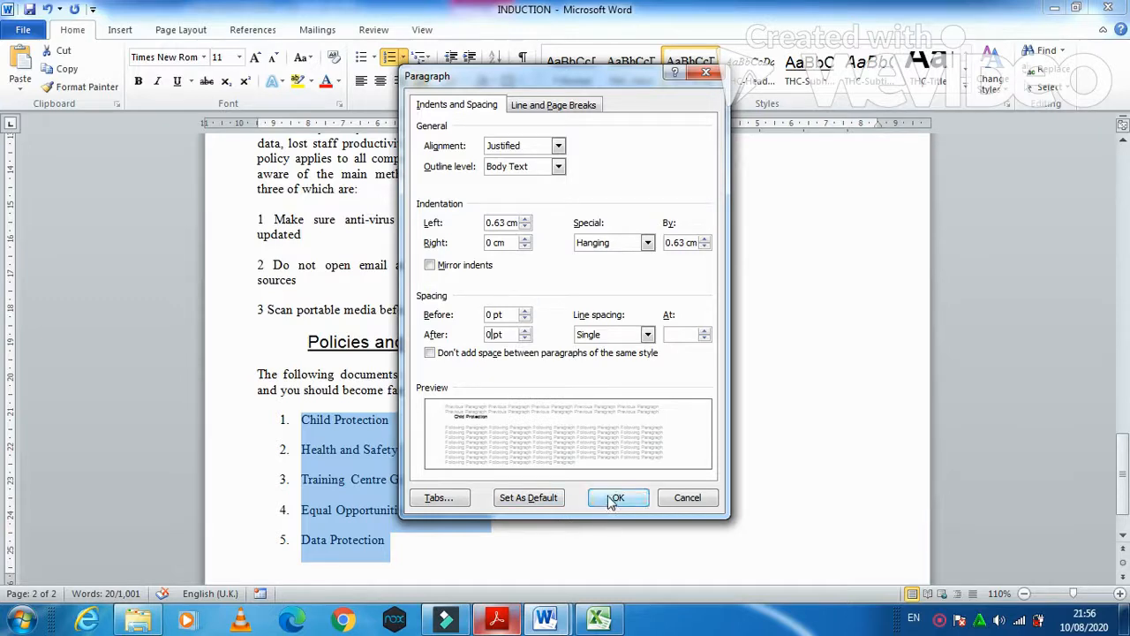
pyautogui.doubleClick(492, 223)
pyautogui.write('0')
pyautogui.click(626, 499)
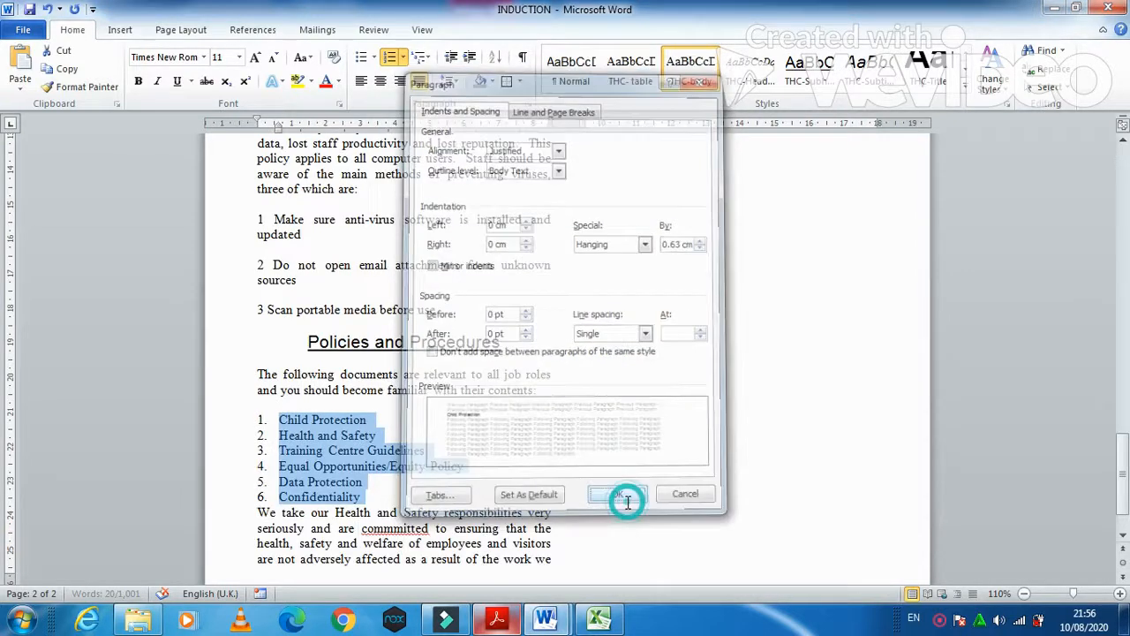
pyautogui.click(496, 618)
# - Read question 19's proofreading and house style instructions in the exam paper
pyautogui.scroll(-2, 467, 423)
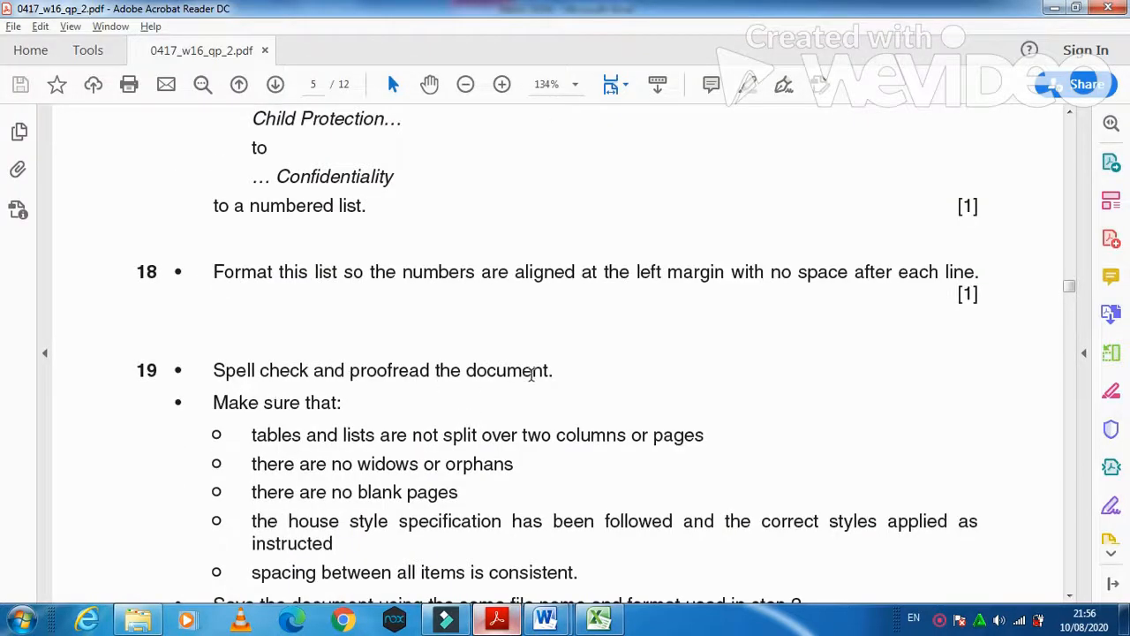
pyautogui.scroll(-6, 531, 375)
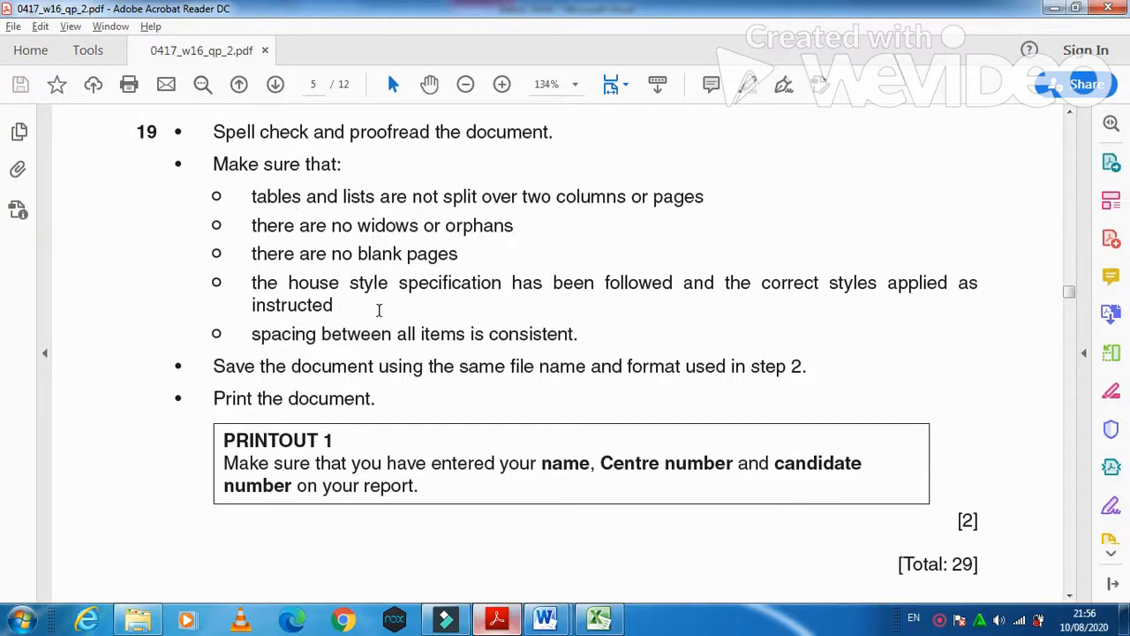
pyautogui.moveTo(279, 285); pyautogui.dragTo(948, 283)
pyautogui.moveTo(252, 335); pyautogui.dragTo(579, 335)
pyautogui.scroll(-3, 662, 500)
pyautogui.scroll(3, 662, 501)
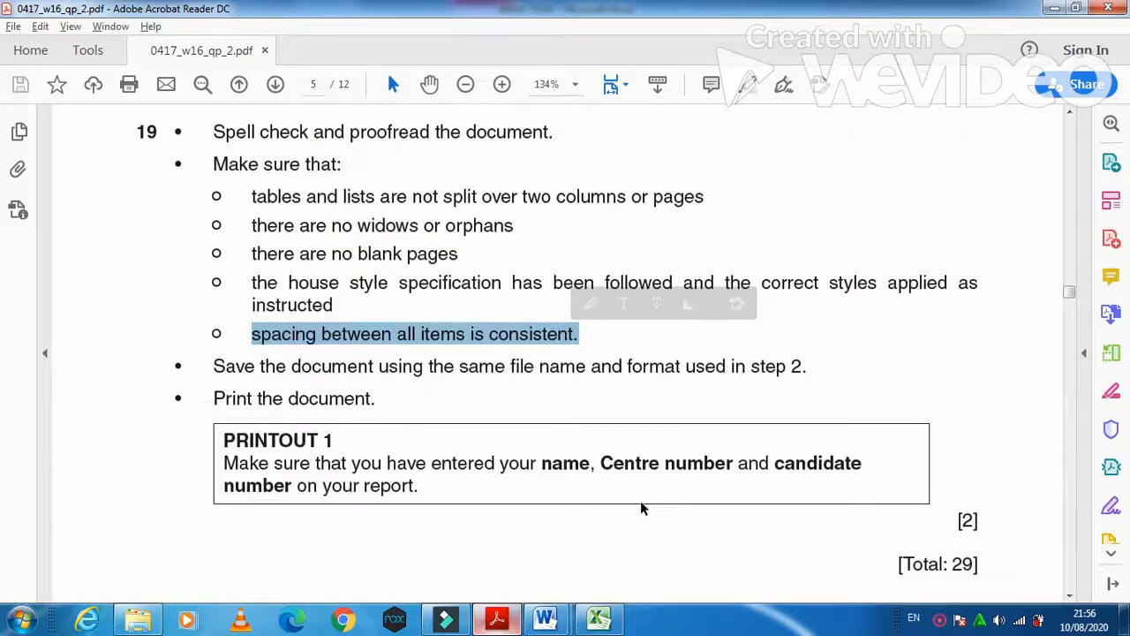
# - Back in INDUCTION, start the spelling and grammar check with F7
pyautogui.moveTo(545, 617)
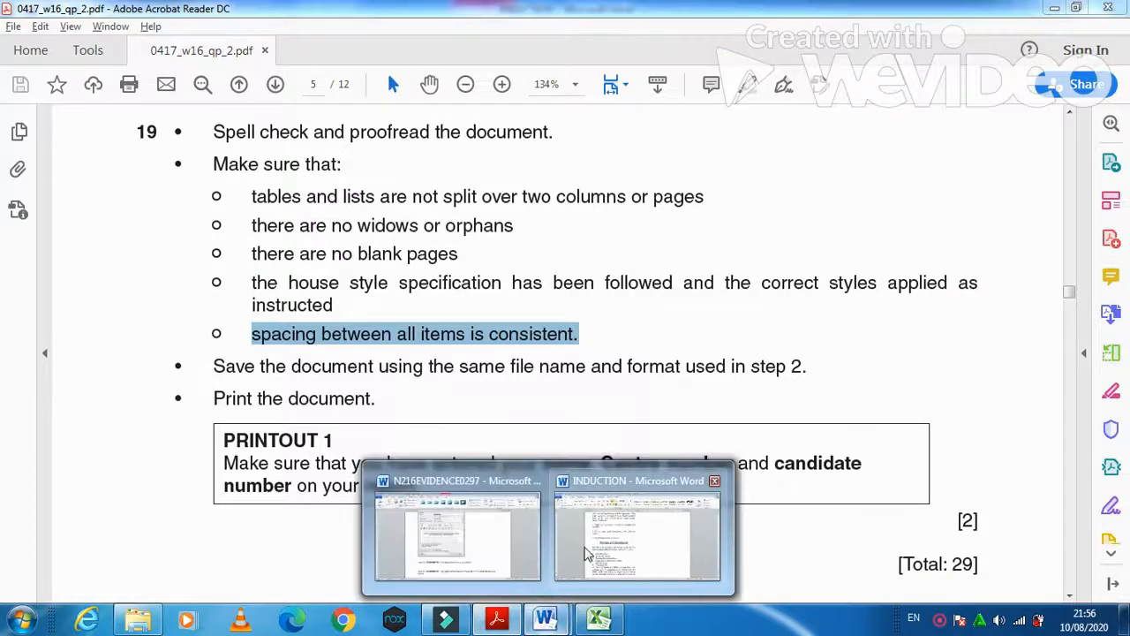
pyautogui.click(568, 572)
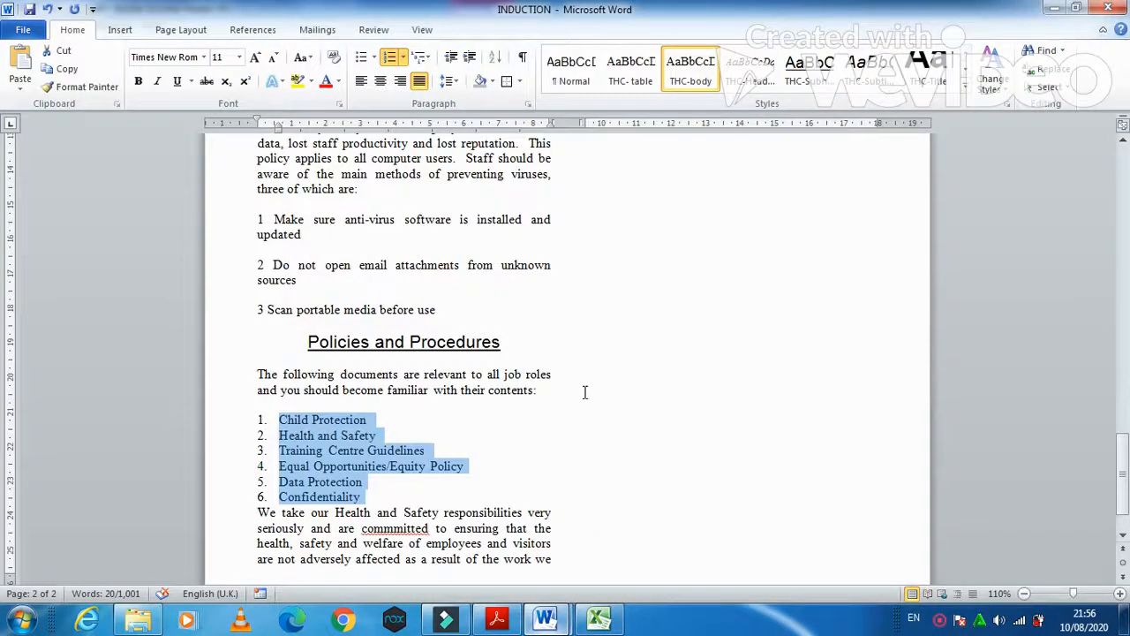
pyautogui.click(586, 389)
pyautogui.scroll(7, 585, 385)
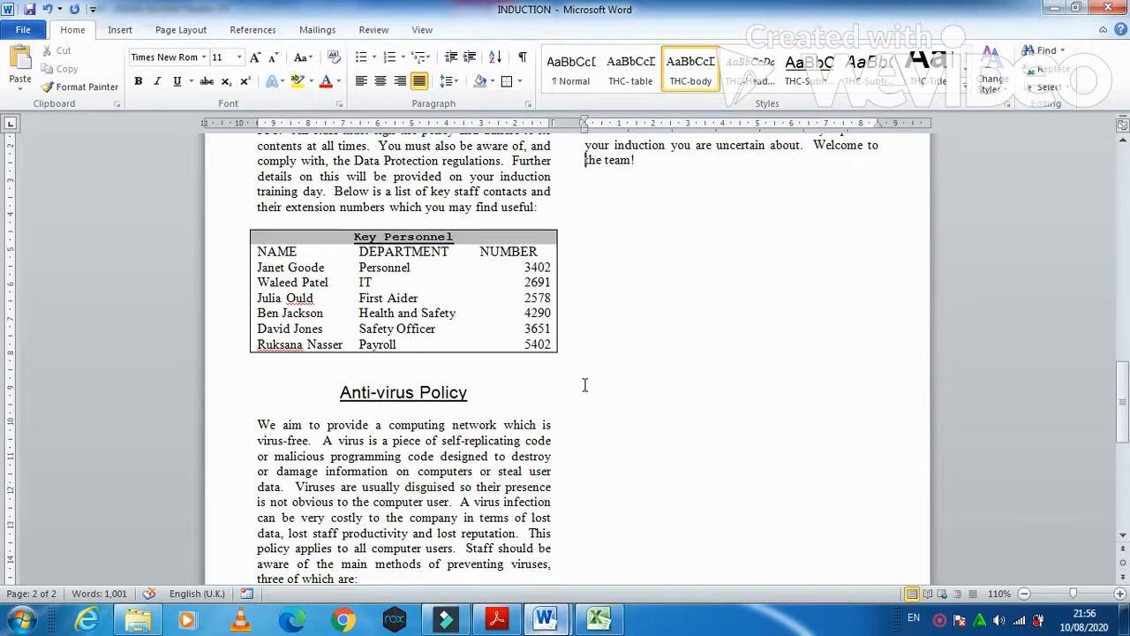
pyautogui.press('F7')
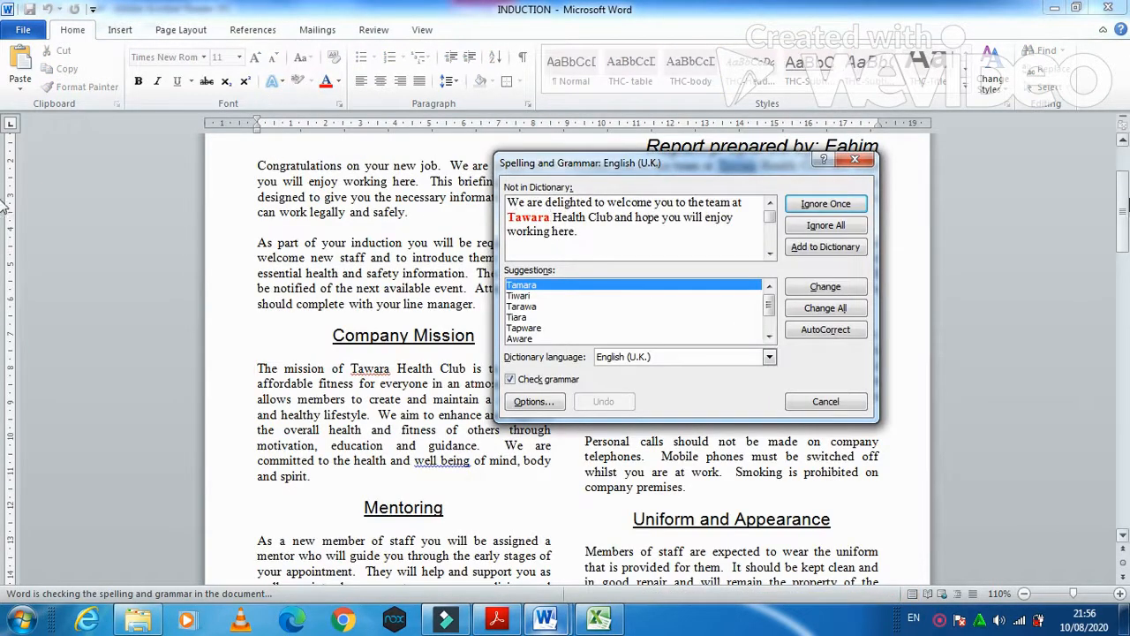
# - Ignore the flags on Tawara, well being, 'staff are' and the staff names
pyautogui.click(853, 205)
pyautogui.click(853, 206)
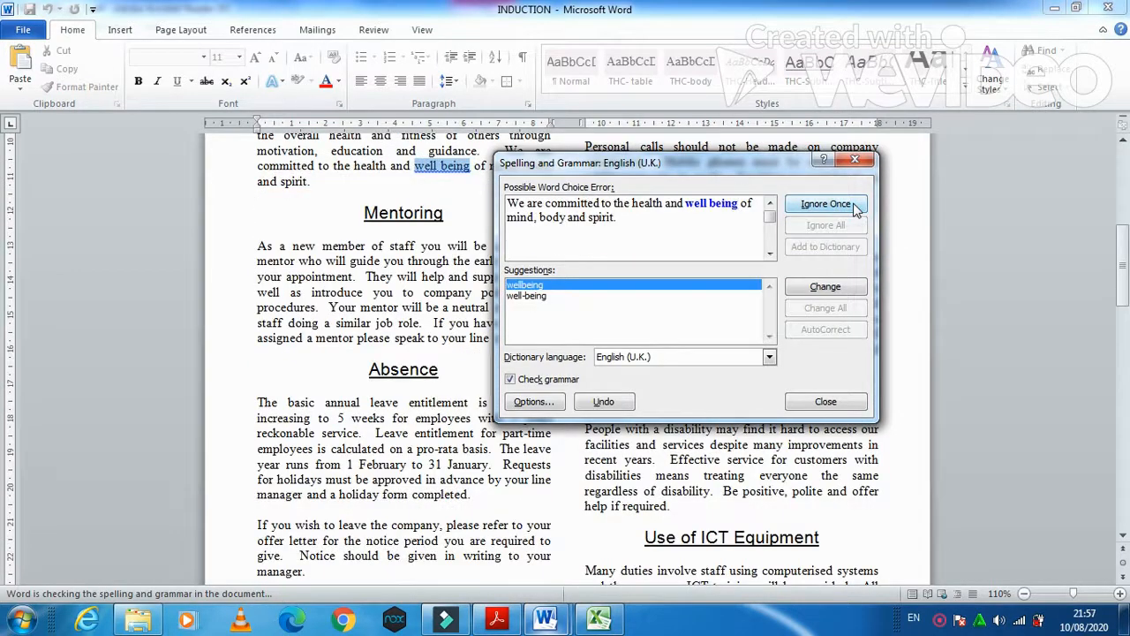
pyautogui.click(853, 205)
pyautogui.click(852, 206)
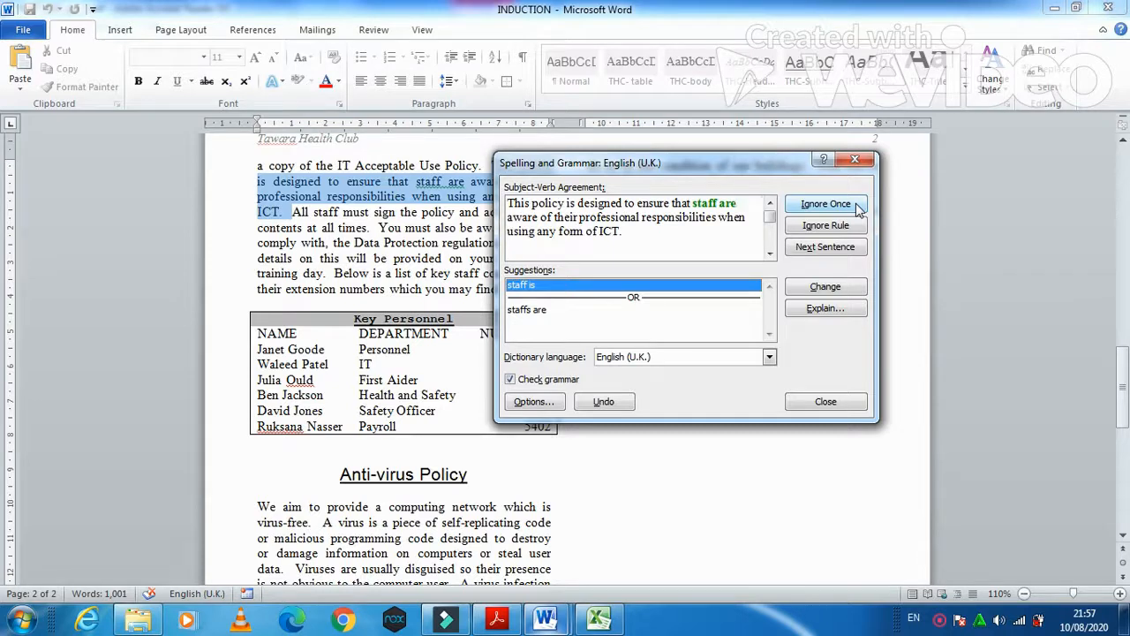
pyautogui.click(838, 213)
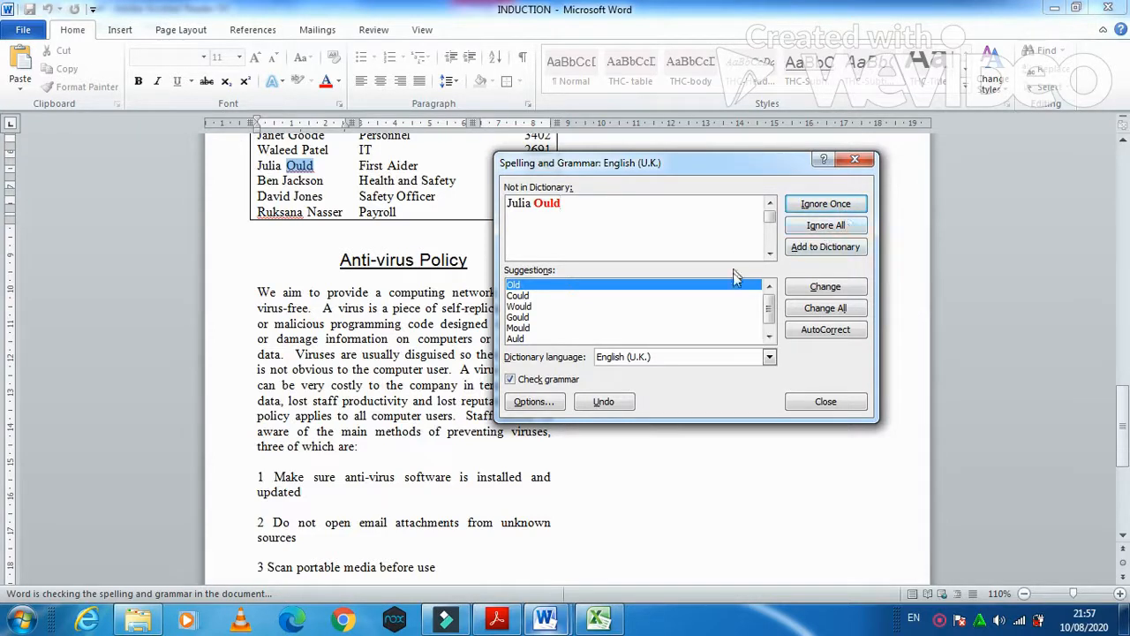
pyautogui.click(827, 206)
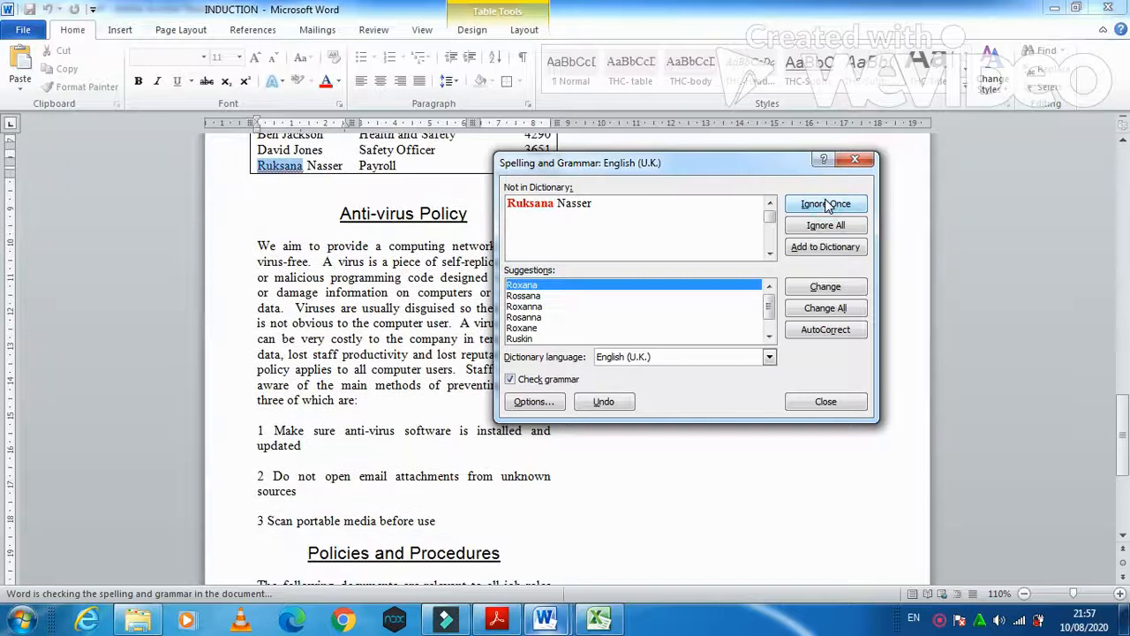
pyautogui.click(827, 205)
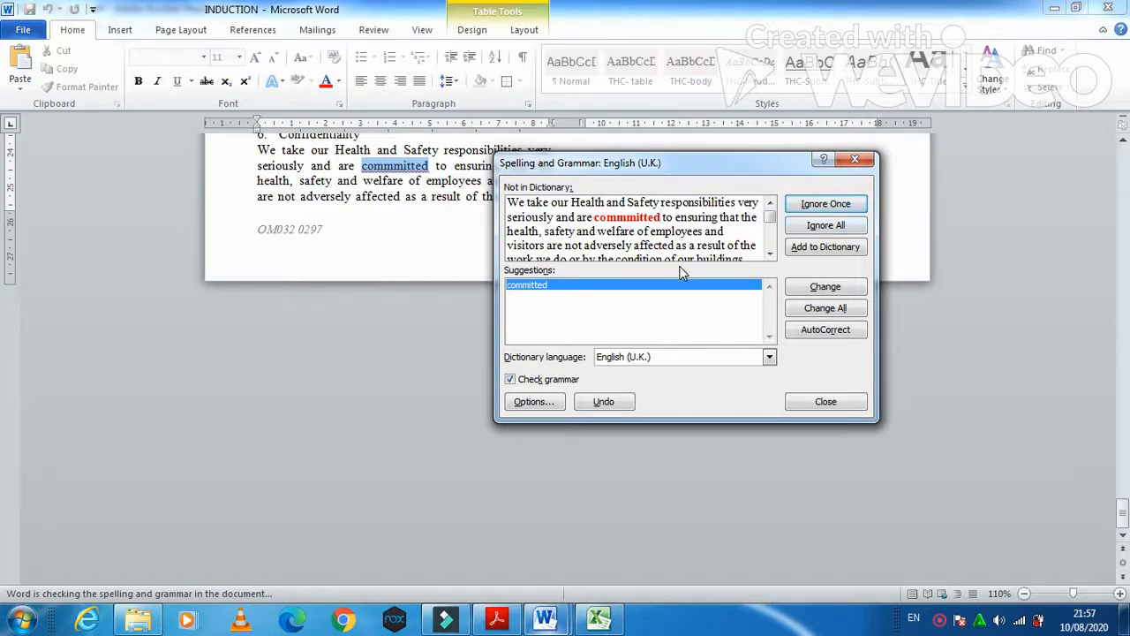
# - Correct commmitted to committed and atend to attend, ignore the header flags, and finish
pyautogui.click(826, 287)
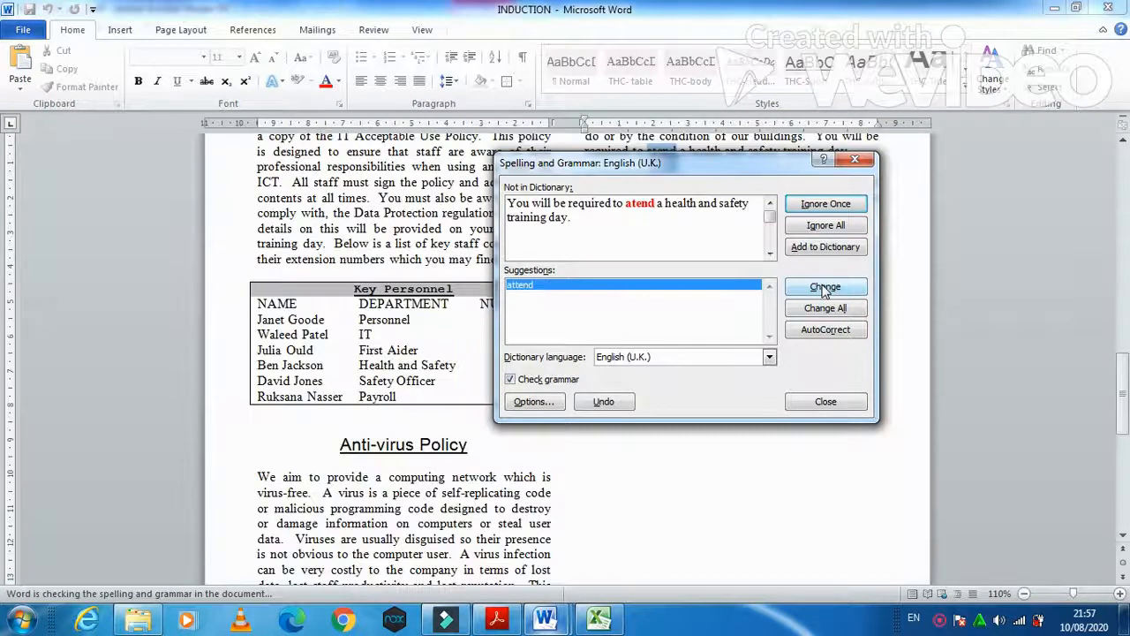
pyautogui.click(849, 287)
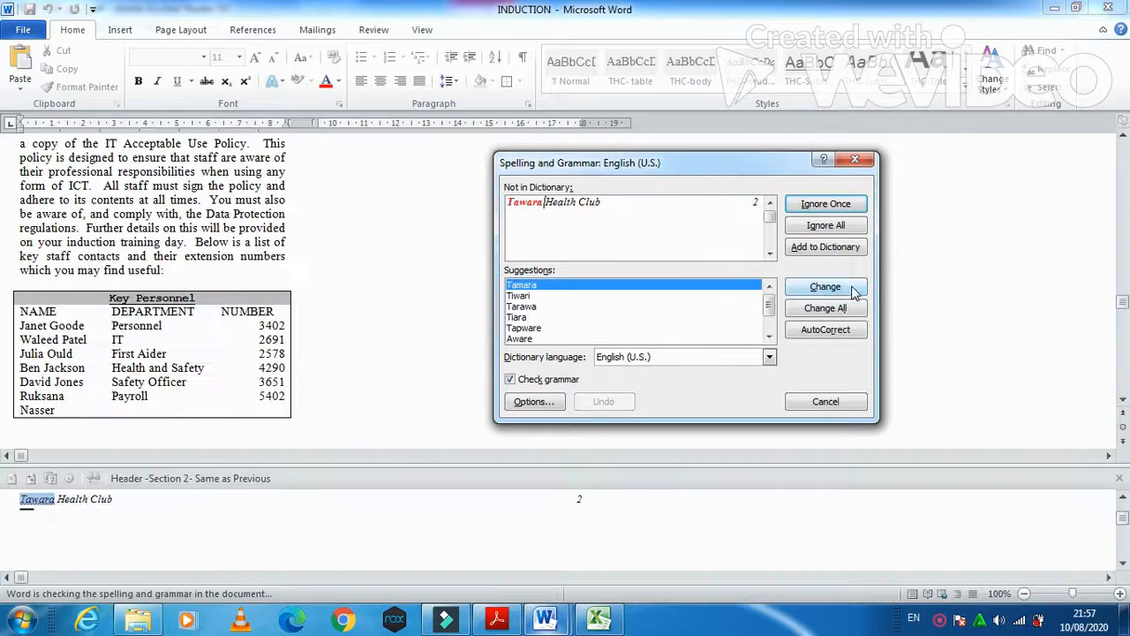
pyautogui.click(830, 208)
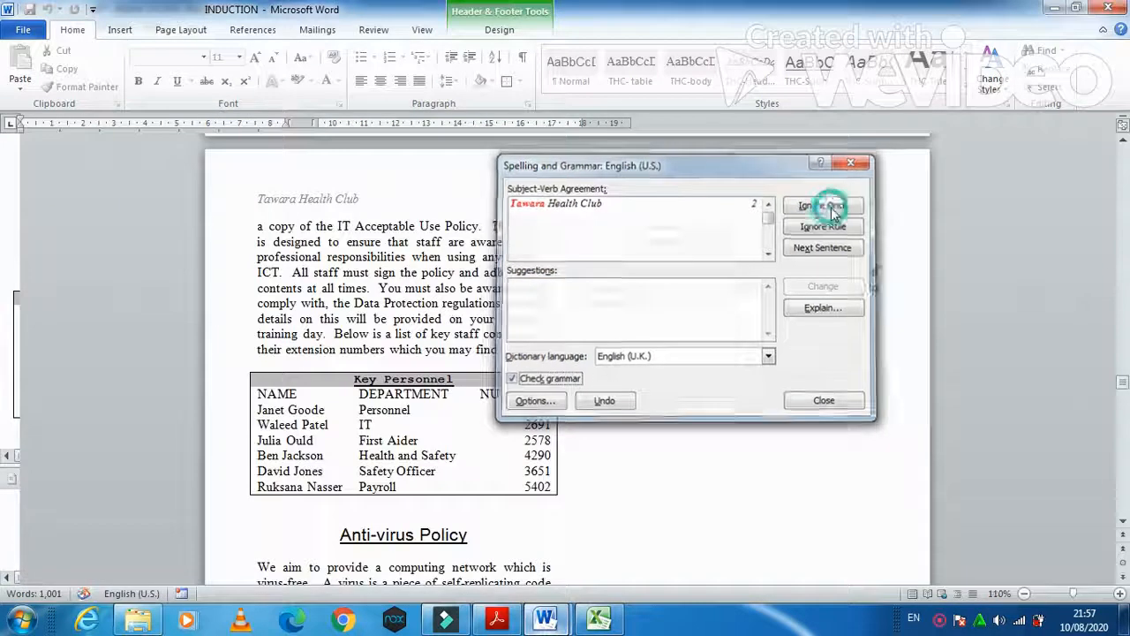
pyautogui.click(829, 209)
pyautogui.click(535, 350)
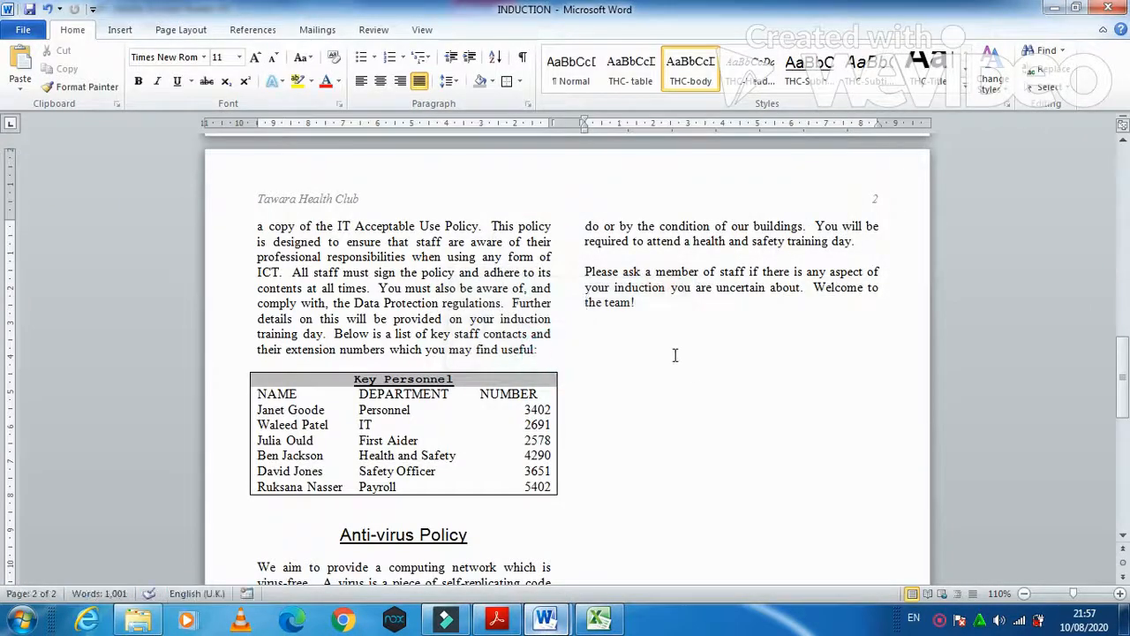